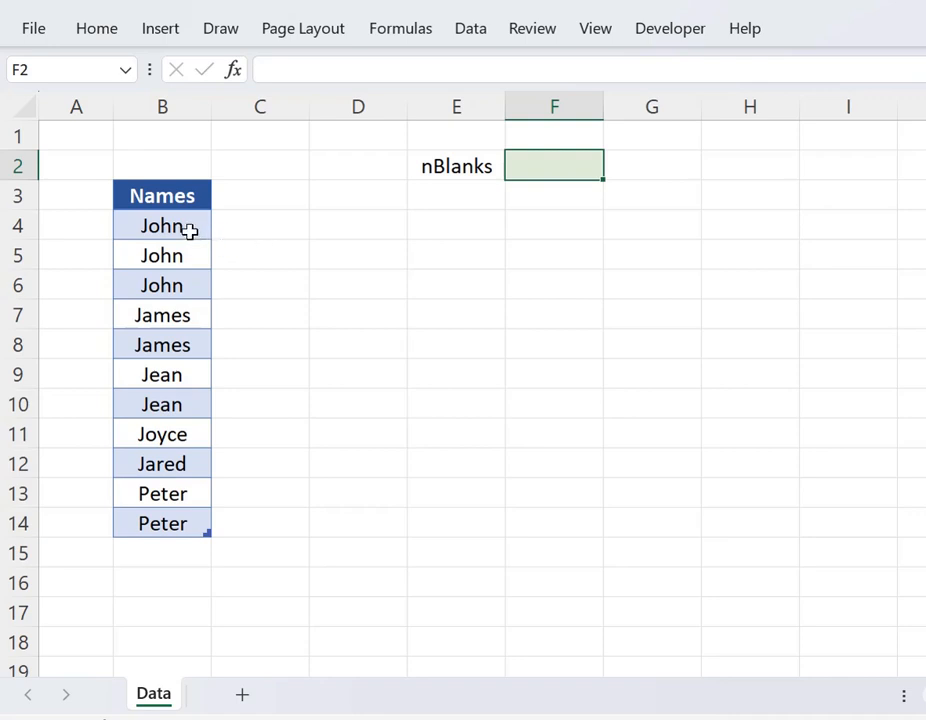
Step: Set the nBlanks value in F2 to 2
{"action": "left_click_drag", "start_coordinate": [190, 230], "coordinate": [184, 512]}
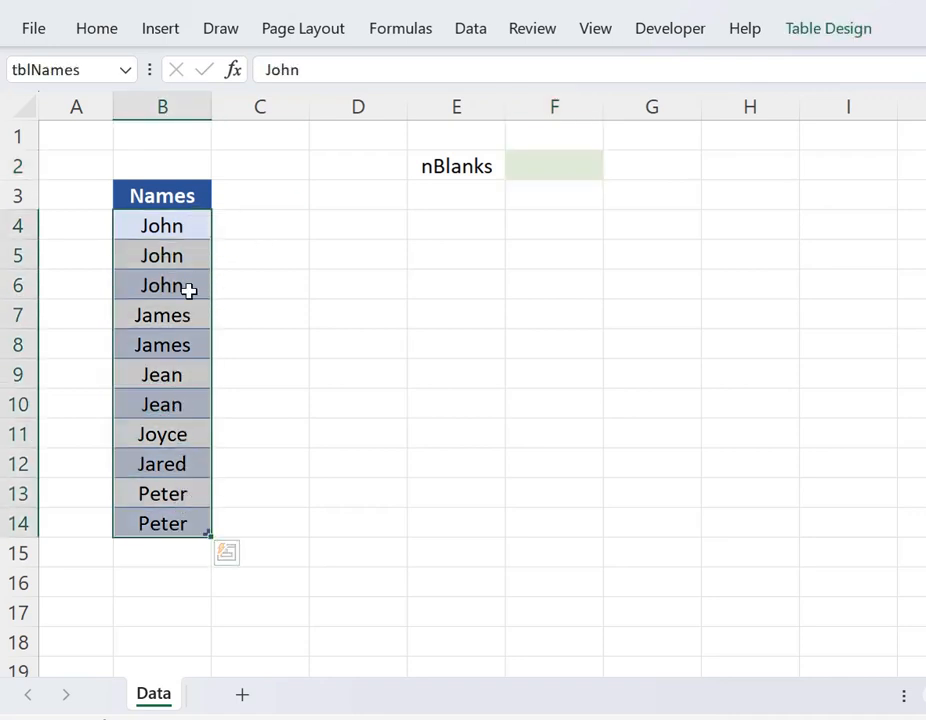
{"action": "left_click", "coordinate": [334, 218]}
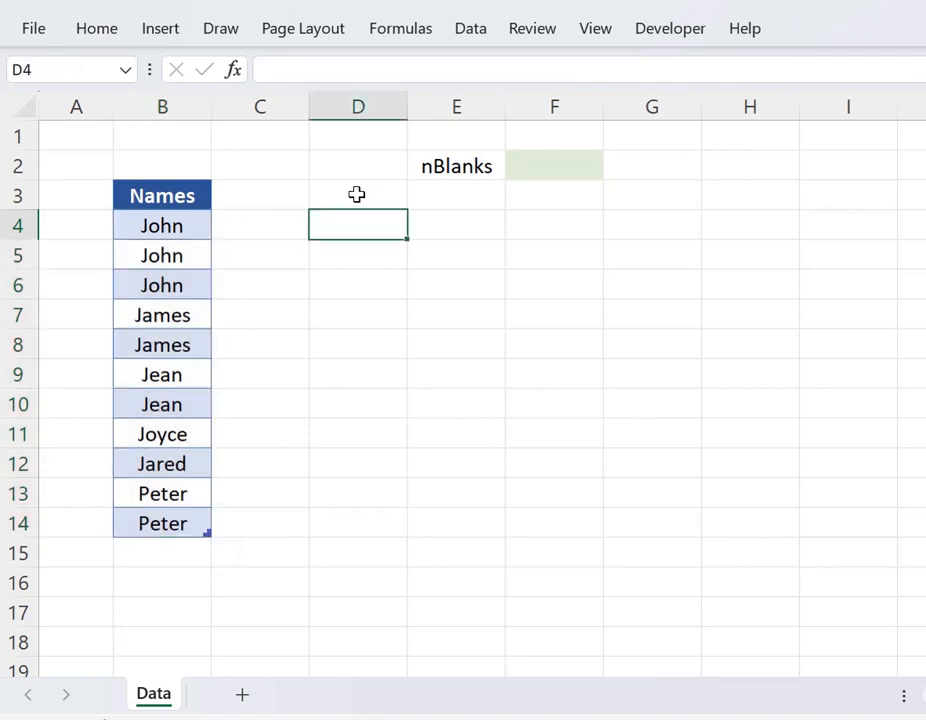
{"action": "left_click", "coordinate": [519, 164]}
{"action": "type", "text": "2"}
{"action": "key", "text": "Return"}
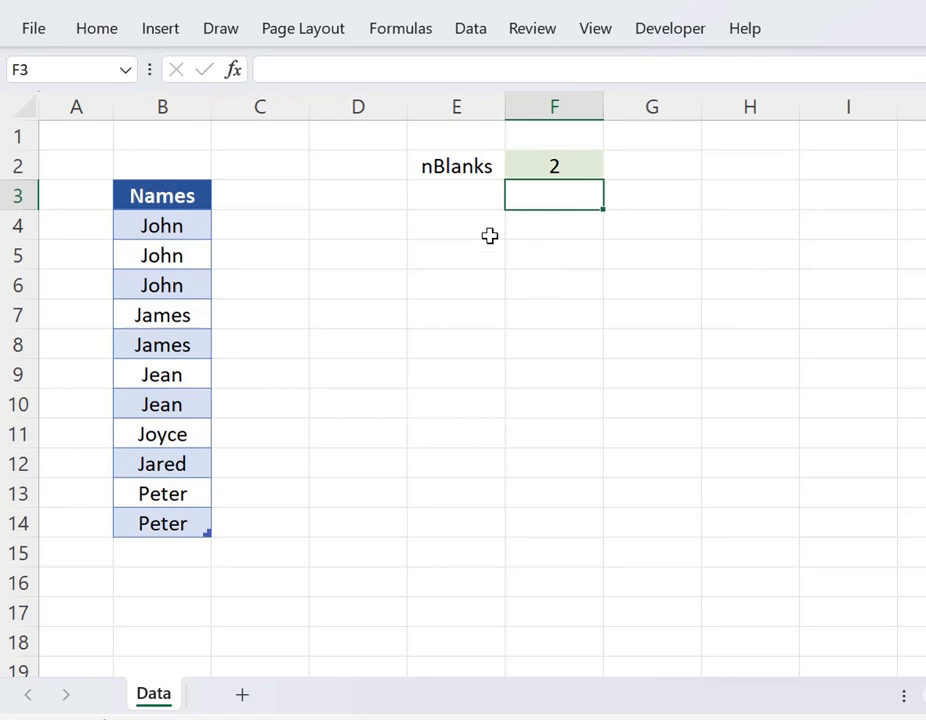
Step: Enter the first group of repeated names, matching B4:B6 of the Names table, into D4:D6
{"action": "left_click_drag", "start_coordinate": [188, 225], "coordinate": [184, 277]}
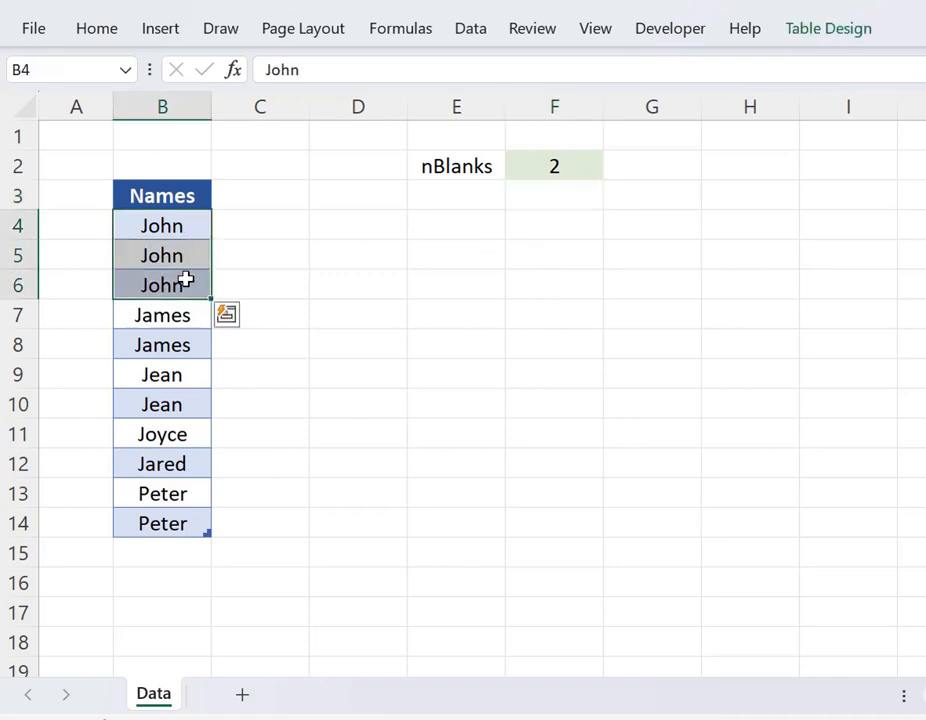
{"action": "left_click", "coordinate": [342, 229]}
{"action": "type", "text": "Jo"}
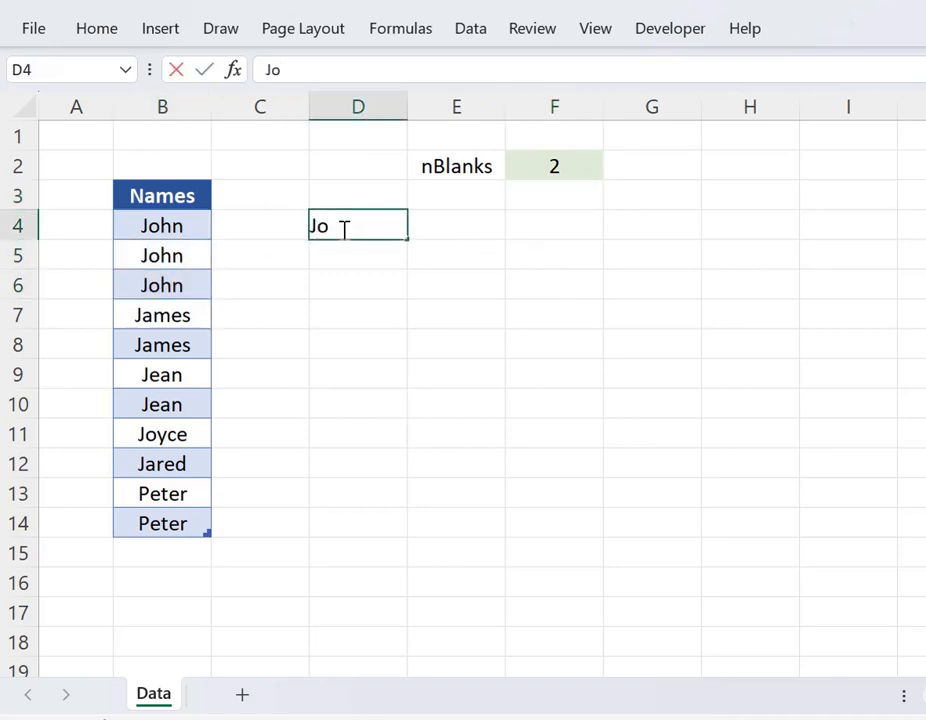
{"action": "type", "text": "hn"}
{"action": "key", "text": "Return"}
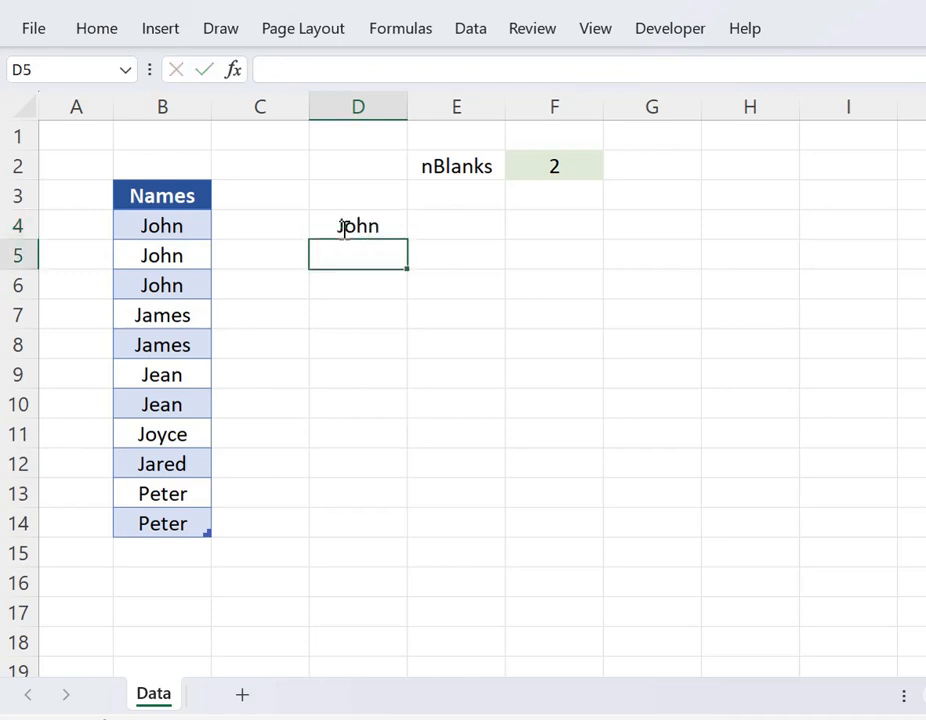
{"action": "type", "text": "John"}
{"action": "key", "text": "Return"}
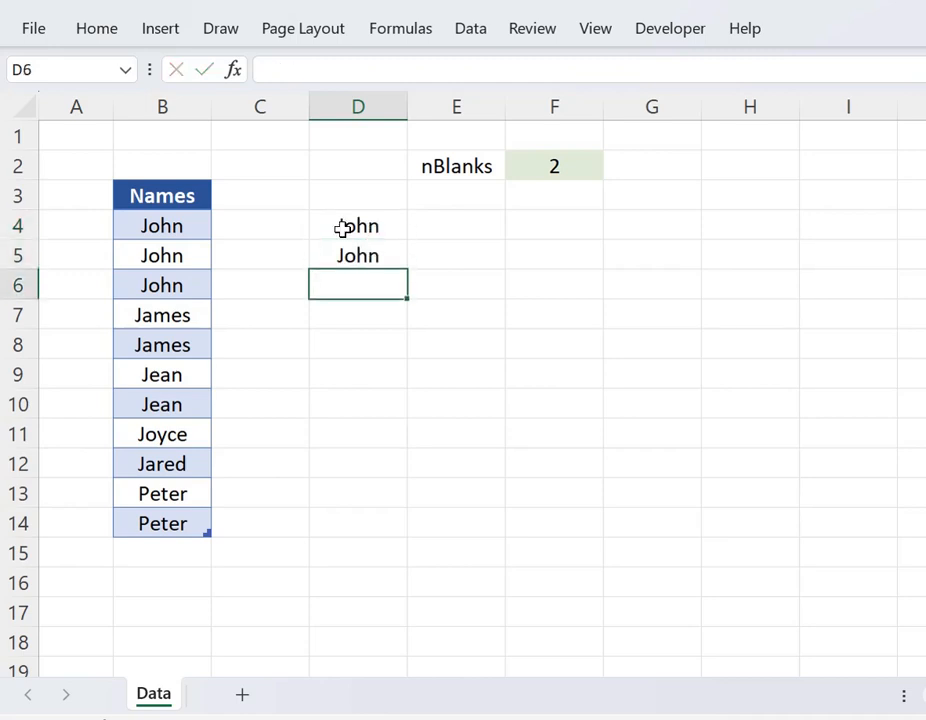
{"action": "type", "text": "Jo"}
{"action": "key", "text": "Return"}
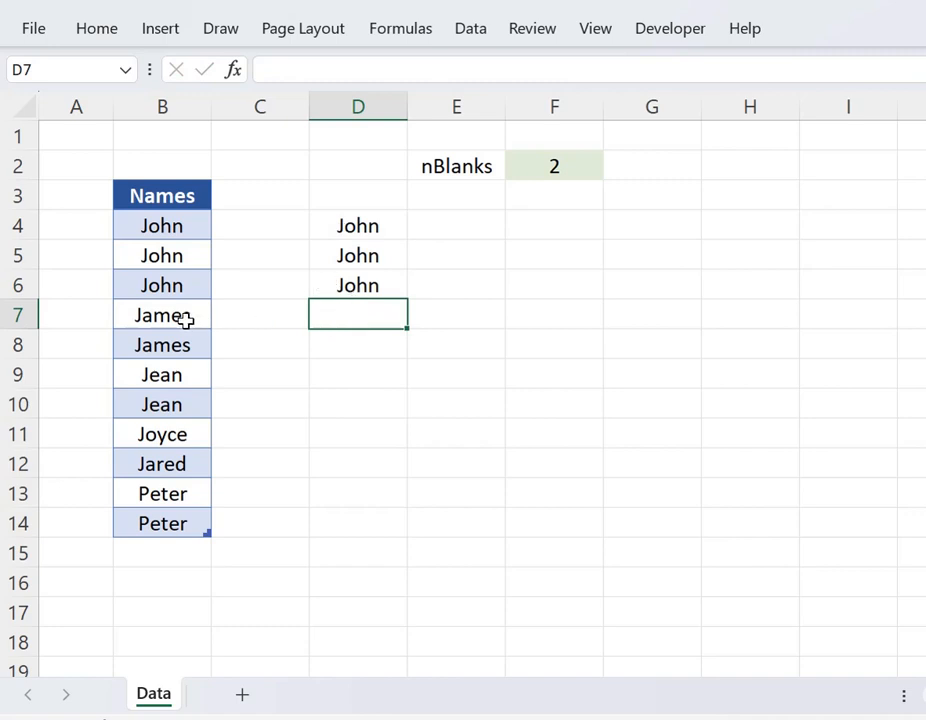
Step: Leave two blank rows below the first group and enter the second name group from B7:B8 into D9:D10
{"action": "left_click_drag", "start_coordinate": [190, 315], "coordinate": [190, 346]}
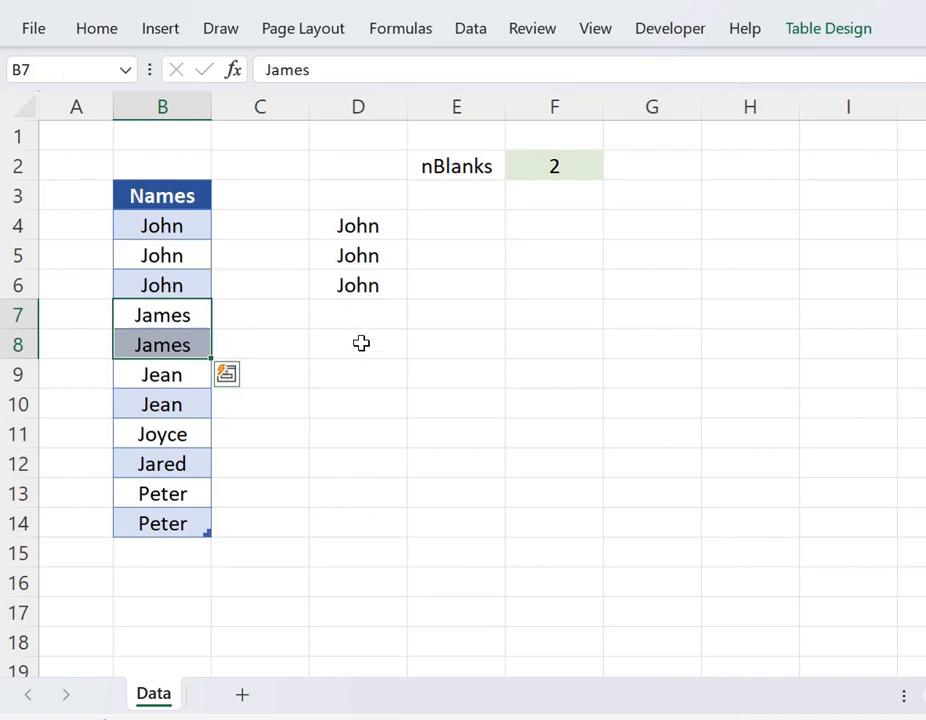
{"action": "left_click", "coordinate": [361, 343]}
{"action": "left_click_drag", "start_coordinate": [368, 314], "coordinate": [365, 371]}
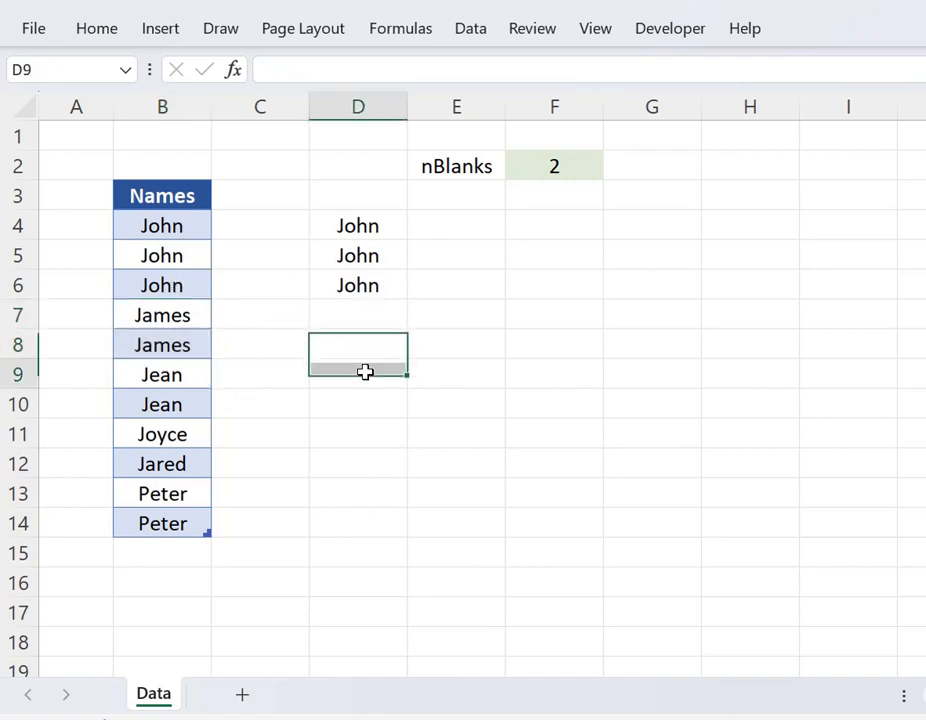
{"action": "left_click", "coordinate": [362, 368]}
{"action": "type", "text": "James"}
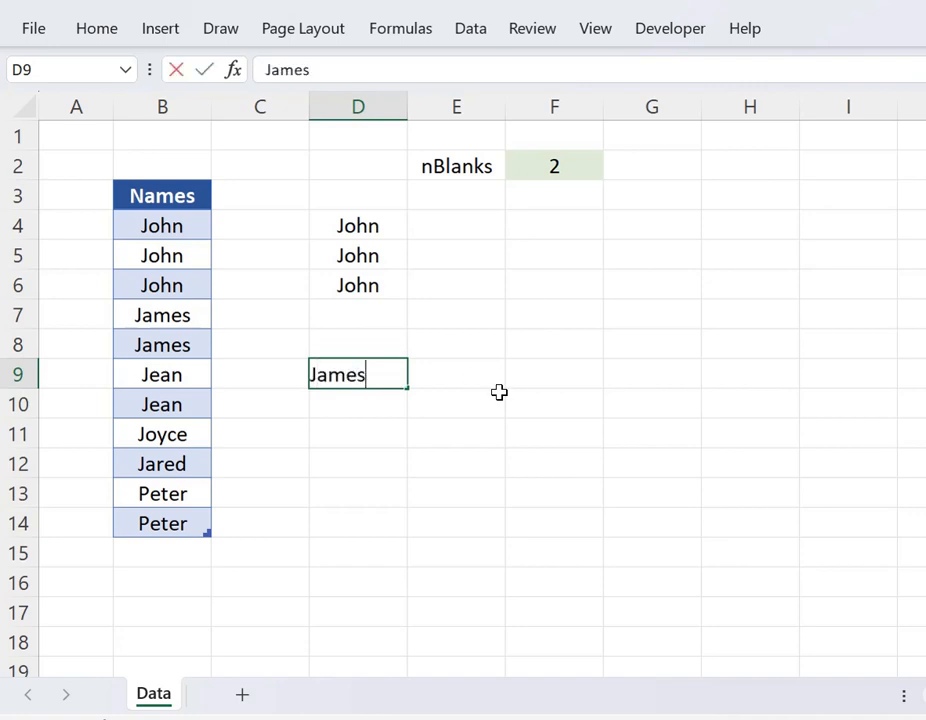
{"action": "key", "text": "Return"}
{"action": "type", "text": "James"}
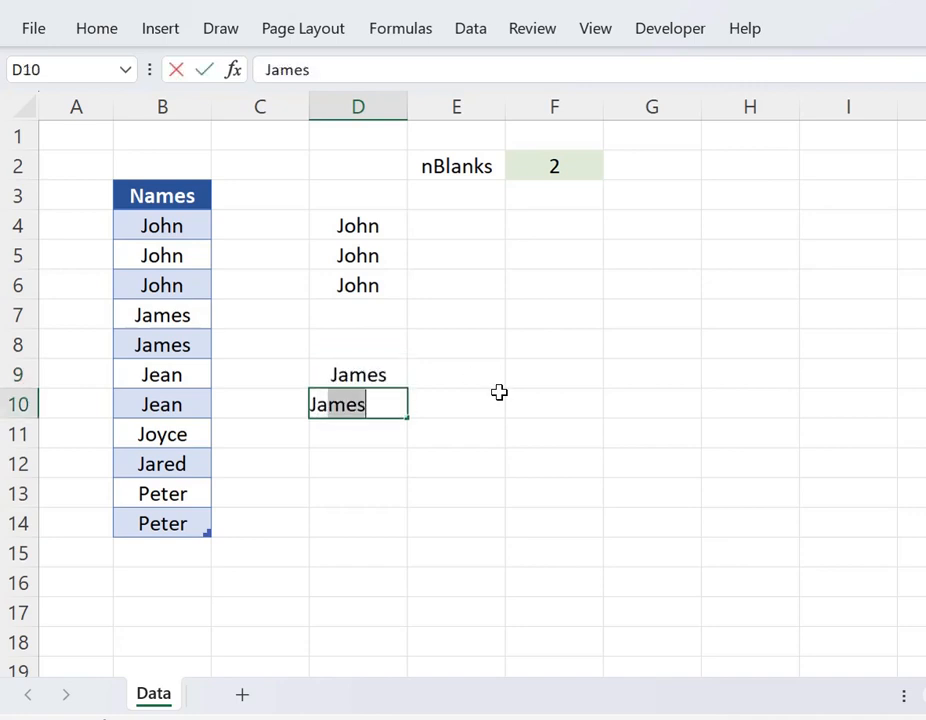
{"action": "key", "text": "Return"}
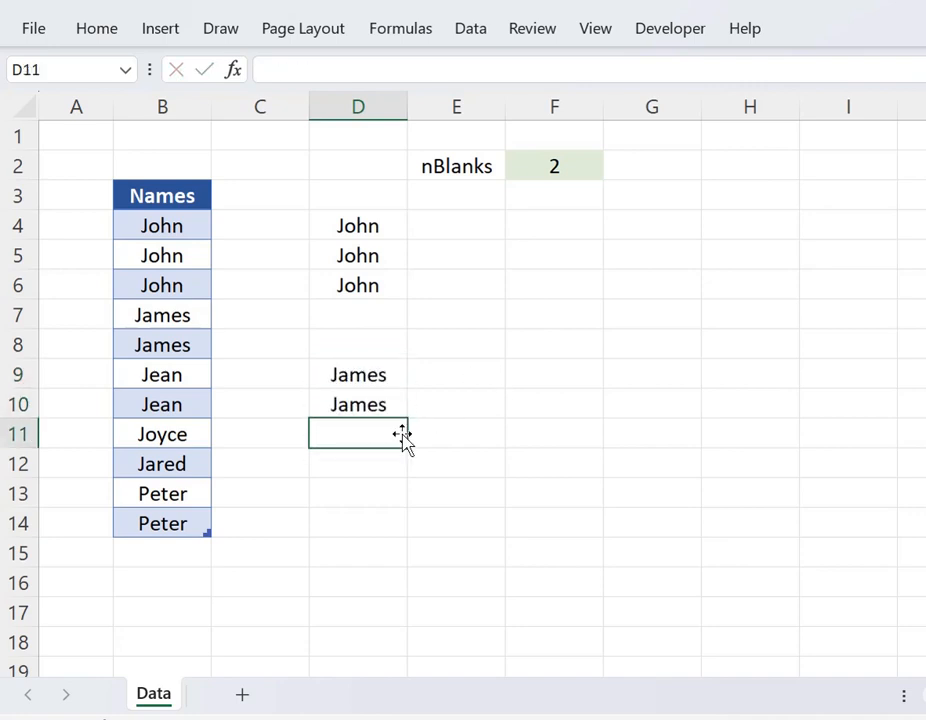
Step: Skip two more rows and enter the third name group from B9:B10 into D13:D14
{"action": "scroll", "coordinate": [389, 455], "scroll_direction": "down", "scroll_amount": 1}
{"action": "left_click", "coordinate": [176, 285]}
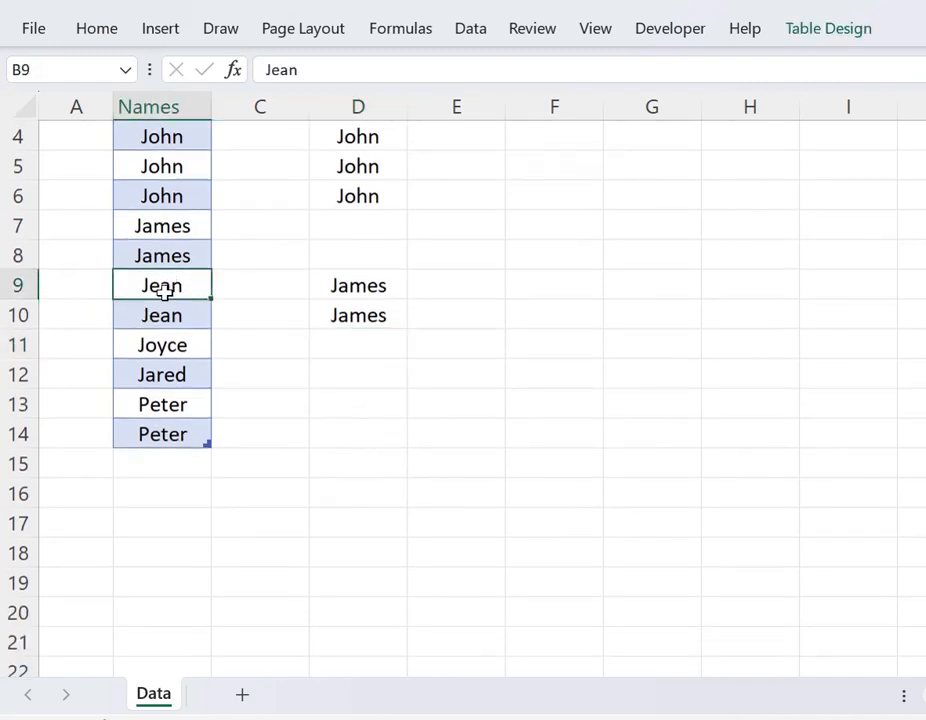
{"action": "left_click", "coordinate": [368, 370]}
{"action": "left_click_drag", "start_coordinate": [351, 348], "coordinate": [362, 378]}
{"action": "left_click", "coordinate": [374, 404]}
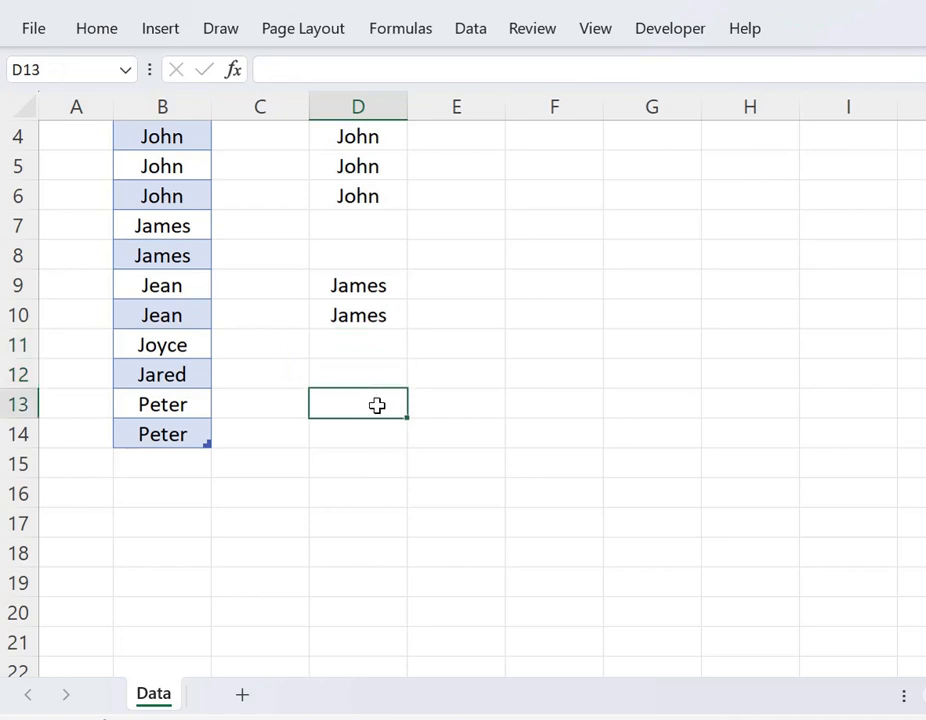
{"action": "type", "text": "Jean"}
{"action": "key", "text": "Return"}
{"action": "type", "text": "Jean"}
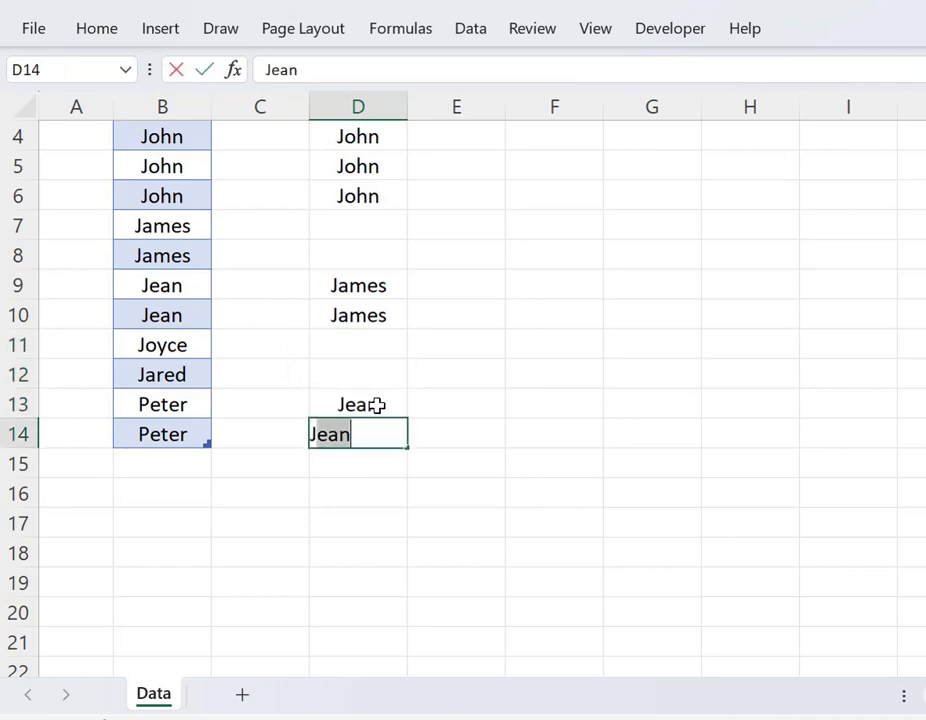
{"action": "key", "text": "Return"}
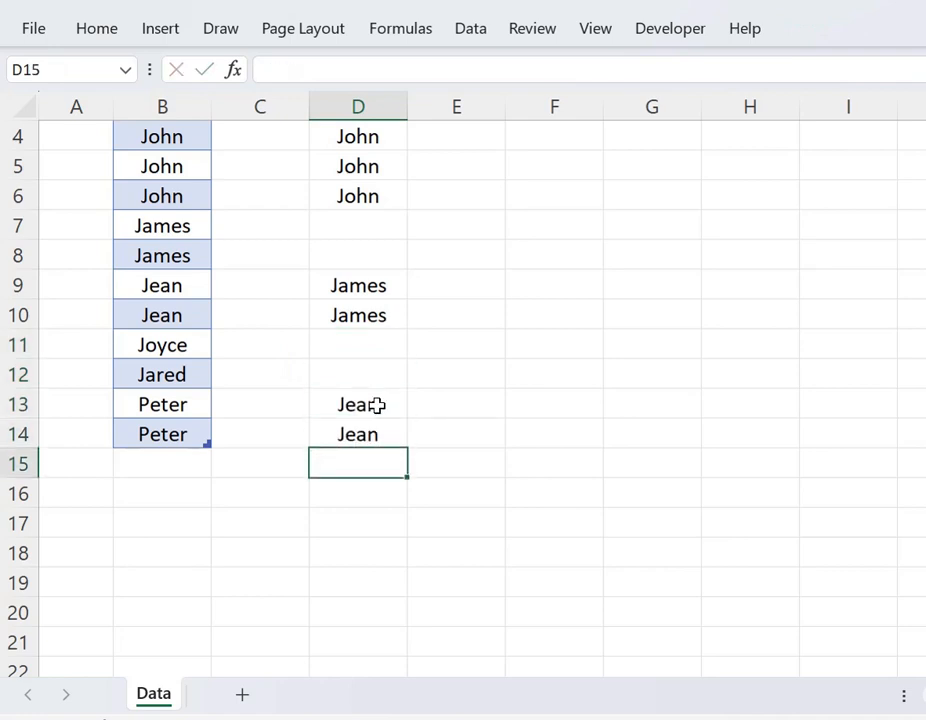
Step: Enter the single name from B11 into D17, leaving two blank rows above it
{"action": "left_click", "coordinate": [186, 349]}
{"action": "scroll", "coordinate": [242, 384], "scroll_direction": "down", "scroll_amount": 1}
{"action": "left_click", "coordinate": [384, 440]}
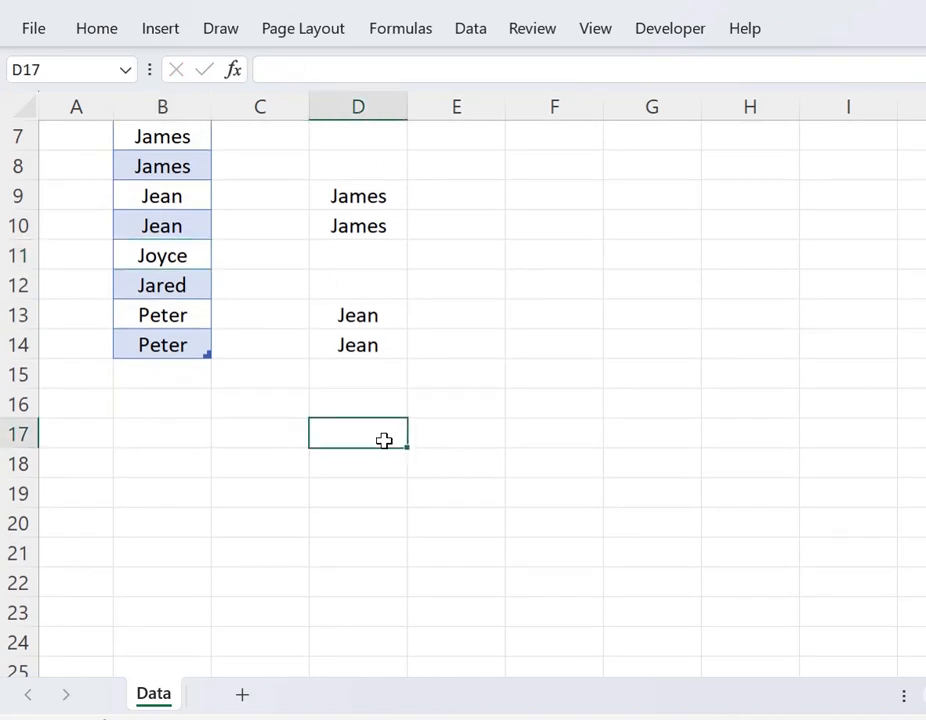
{"action": "type", "text": "Joy"}
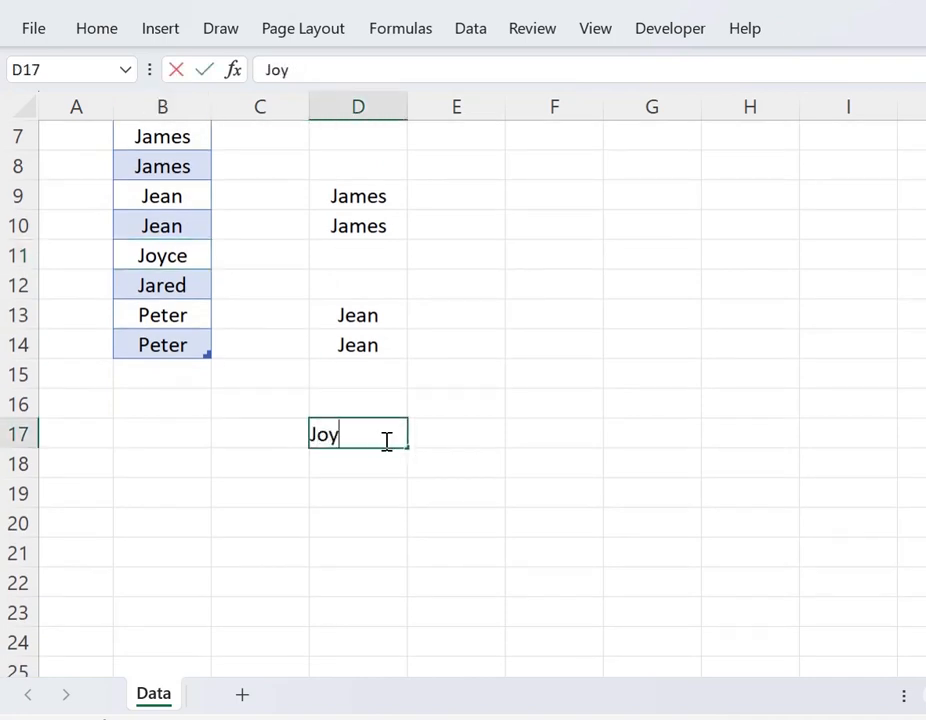
{"action": "type", "text": "ce"}
{"action": "key", "text": "Return"}
Step: Enter the single name from B12 into D20, leaving D18:D19 blank
{"action": "key", "text": "Down"}
{"action": "key", "text": "Down"}
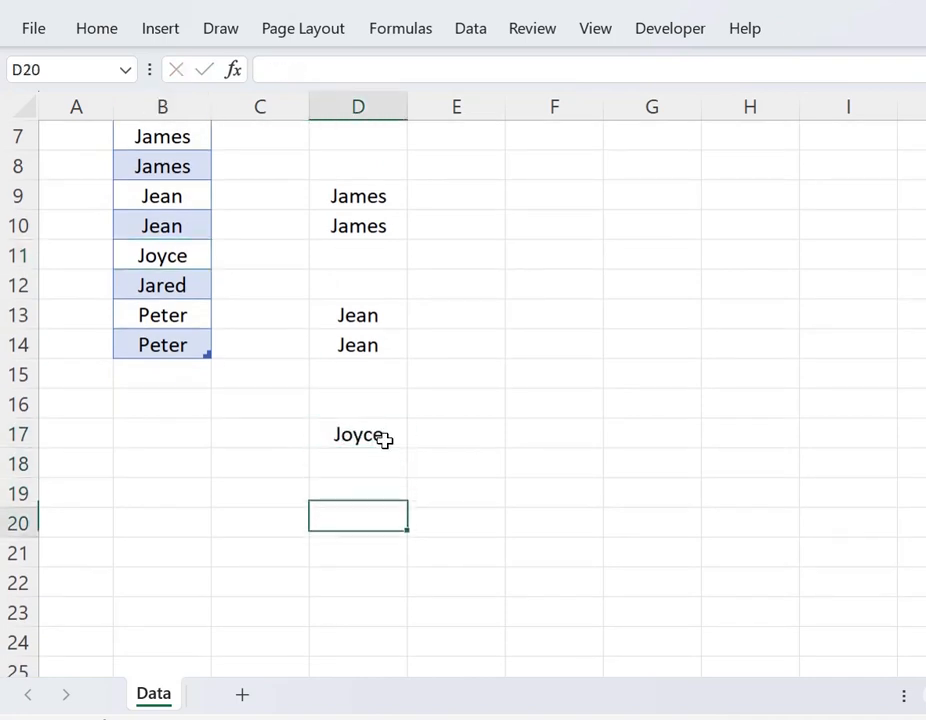
{"action": "type", "text": "Jared"}
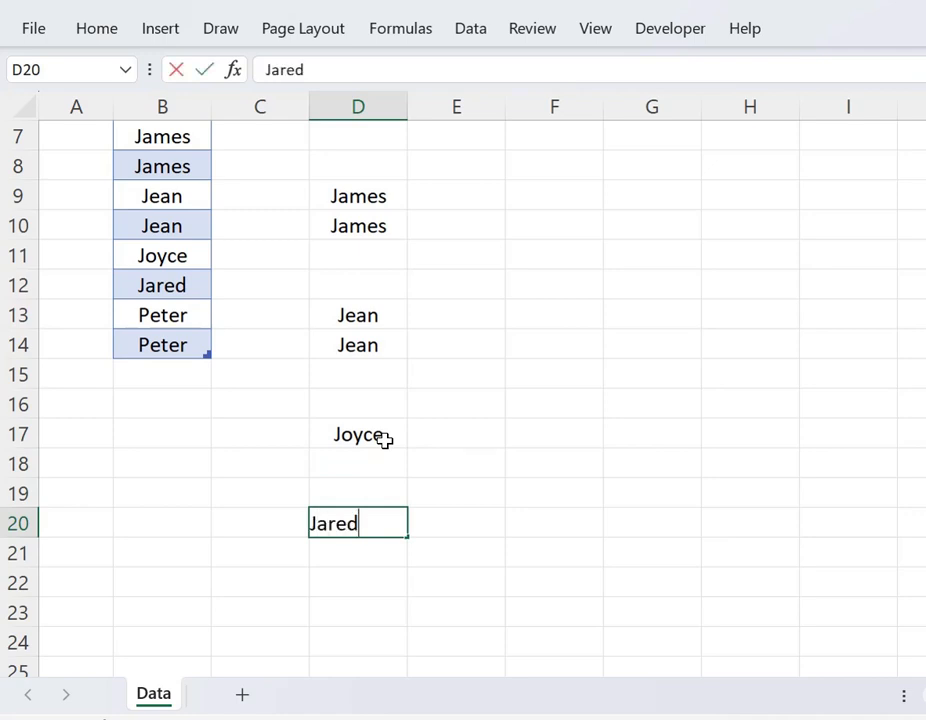
{"action": "key", "text": "Return"}
Step: Enter the last name group from B13:B14 into D23:D24, leaving D21:D22 blank
{"action": "key", "text": "Down"}
{"action": "key", "text": "Down"}
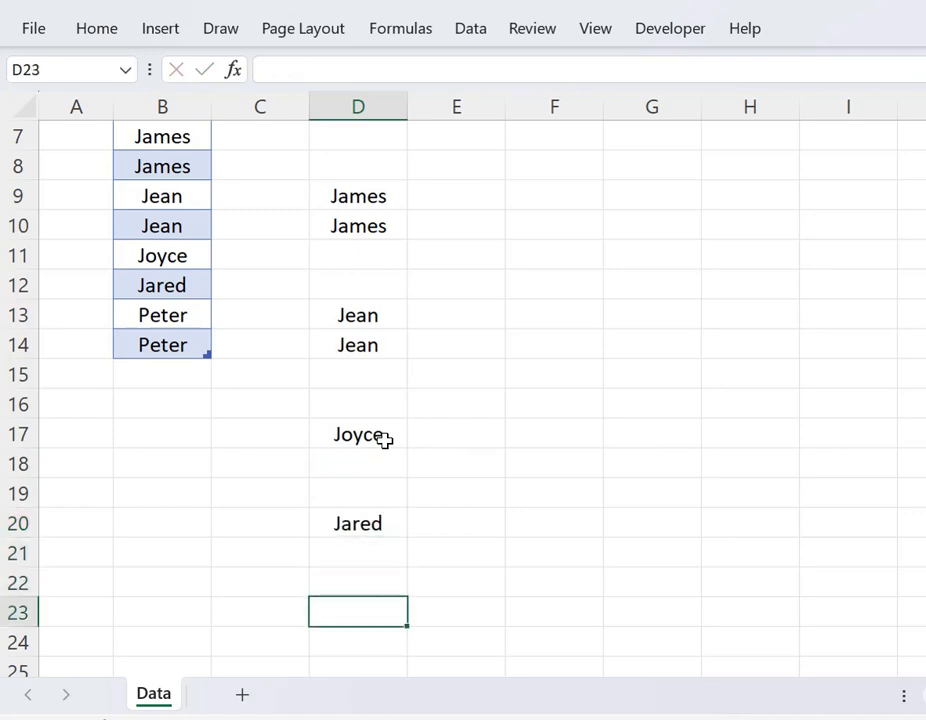
{"action": "scroll", "coordinate": [387, 440], "scroll_direction": "down", "scroll_amount": 2}
{"action": "type", "text": "Peter"}
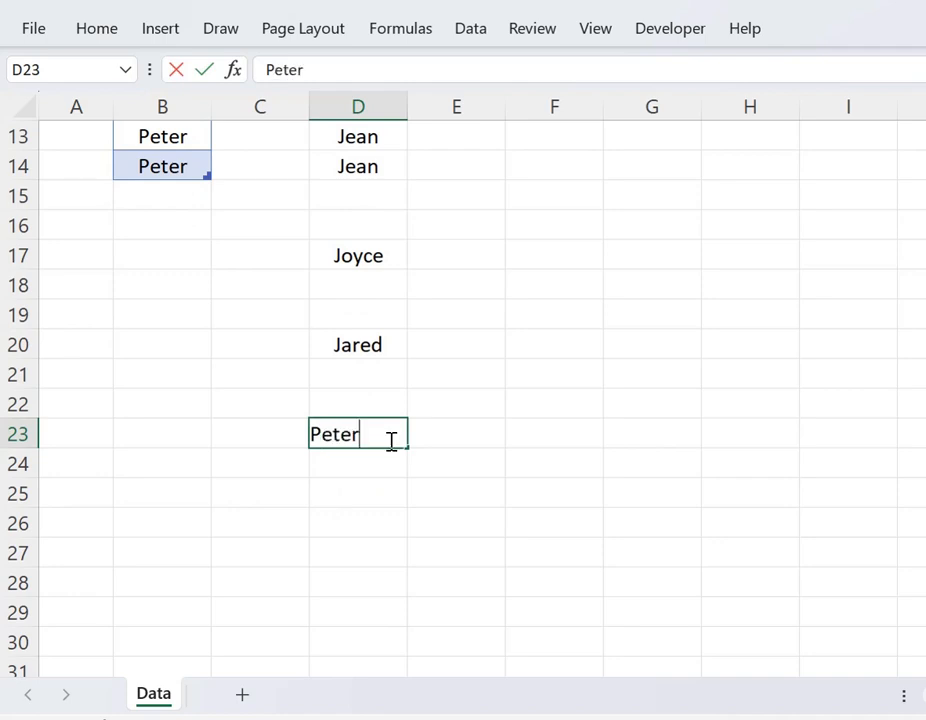
{"action": "key", "text": "Return"}
{"action": "type", "text": "Pe"}
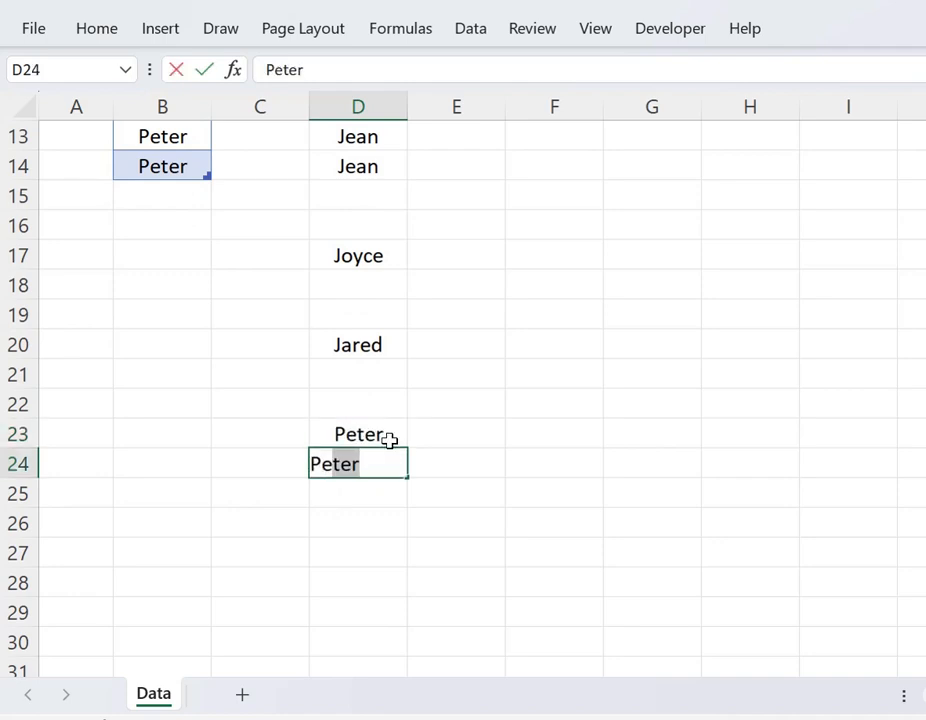
{"action": "key", "text": "Return"}
Step: Apply a thick outside border around the expected output in D4:D24
{"action": "scroll", "coordinate": [392, 442], "scroll_direction": "up", "scroll_amount": 4}
{"action": "left_click_drag", "start_coordinate": [360, 219], "coordinate": [378, 502]}
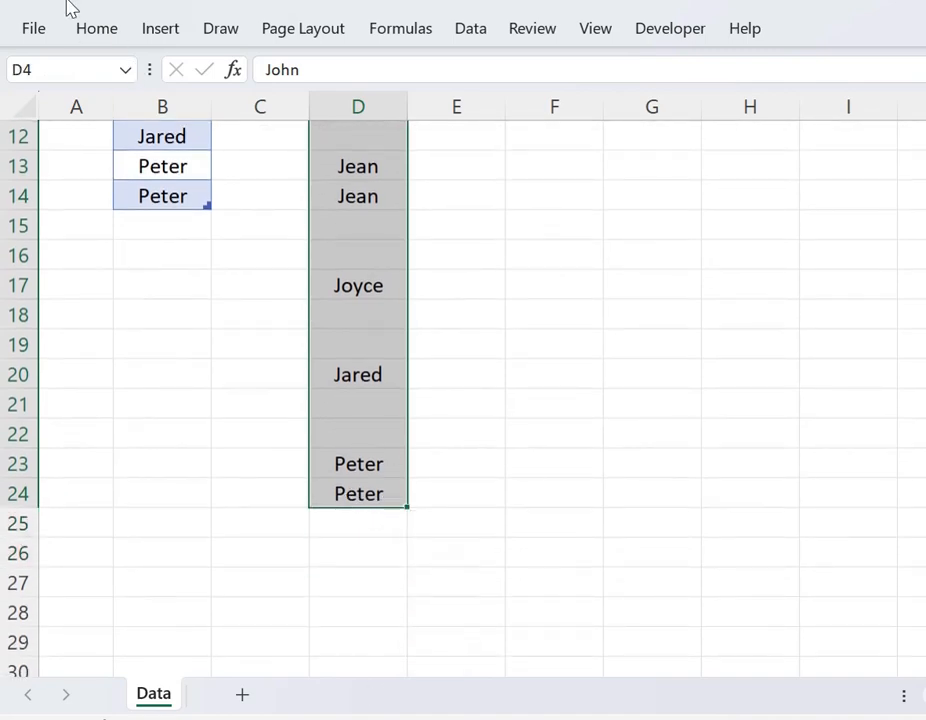
{"action": "left_click", "coordinate": [97, 28]}
{"action": "left_click", "coordinate": [285, 112]}
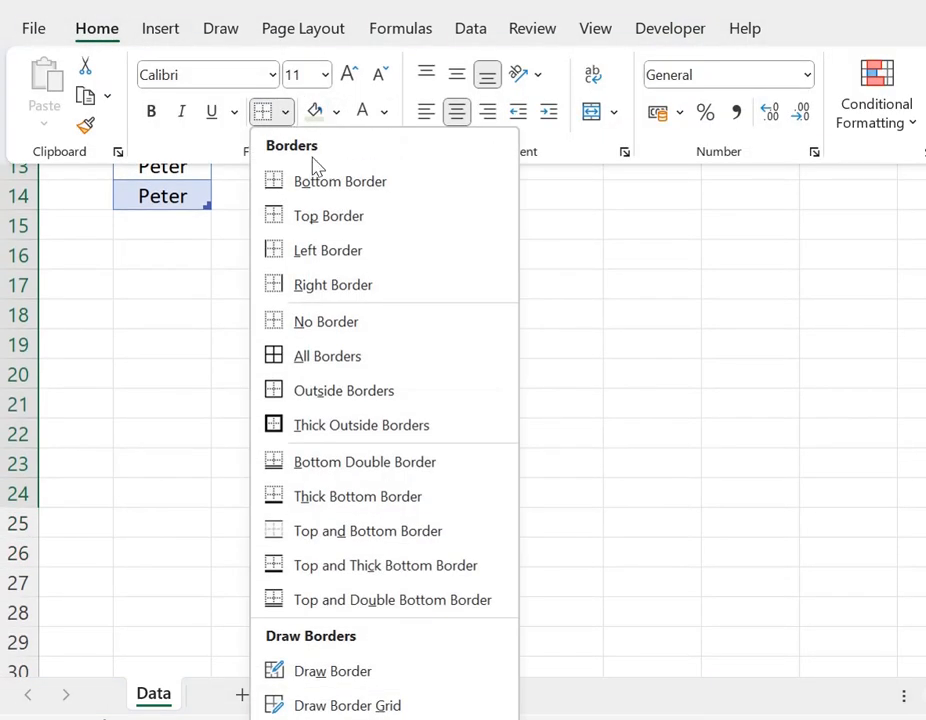
{"action": "left_click", "coordinate": [345, 424]}
Step: Examine the blank rows between the name groups in column D against the nBlanks value in F2
{"action": "left_click", "coordinate": [378, 252]}
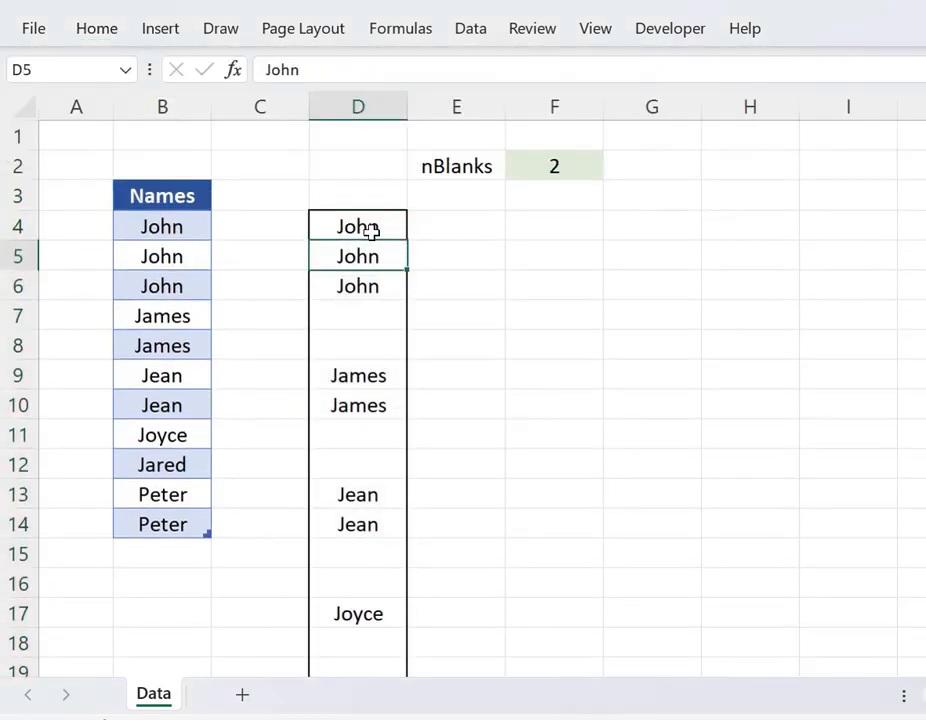
{"action": "left_click", "coordinate": [368, 227]}
{"action": "left_click", "coordinate": [557, 166]}
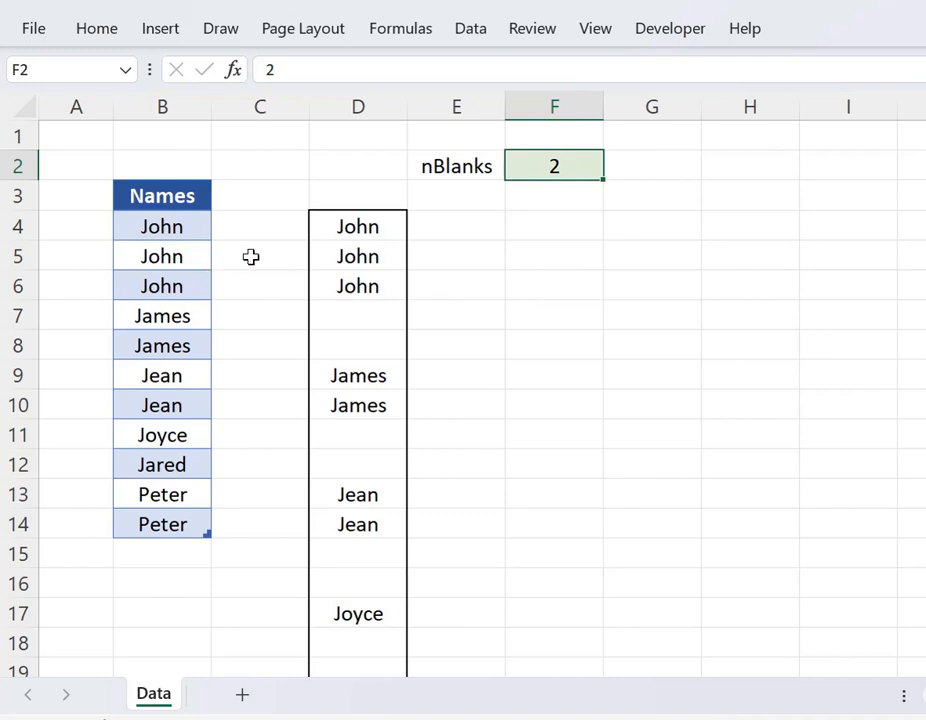
{"action": "left_click_drag", "start_coordinate": [337, 316], "coordinate": [358, 347]}
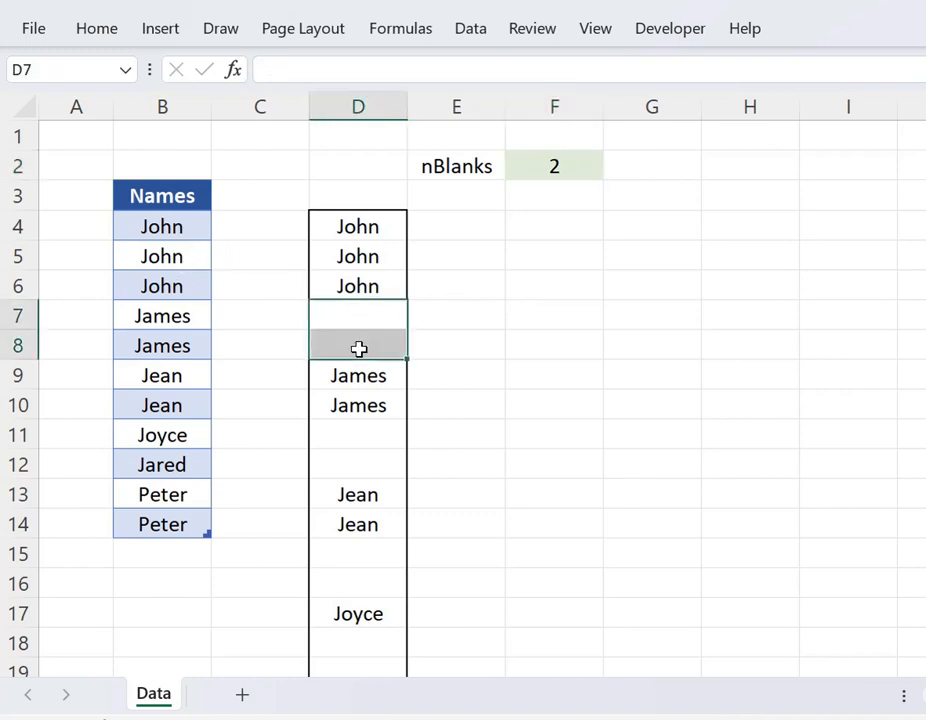
{"action": "left_click", "coordinate": [551, 163], "text": "ctrl"}
{"action": "left_click", "coordinate": [551, 163]}
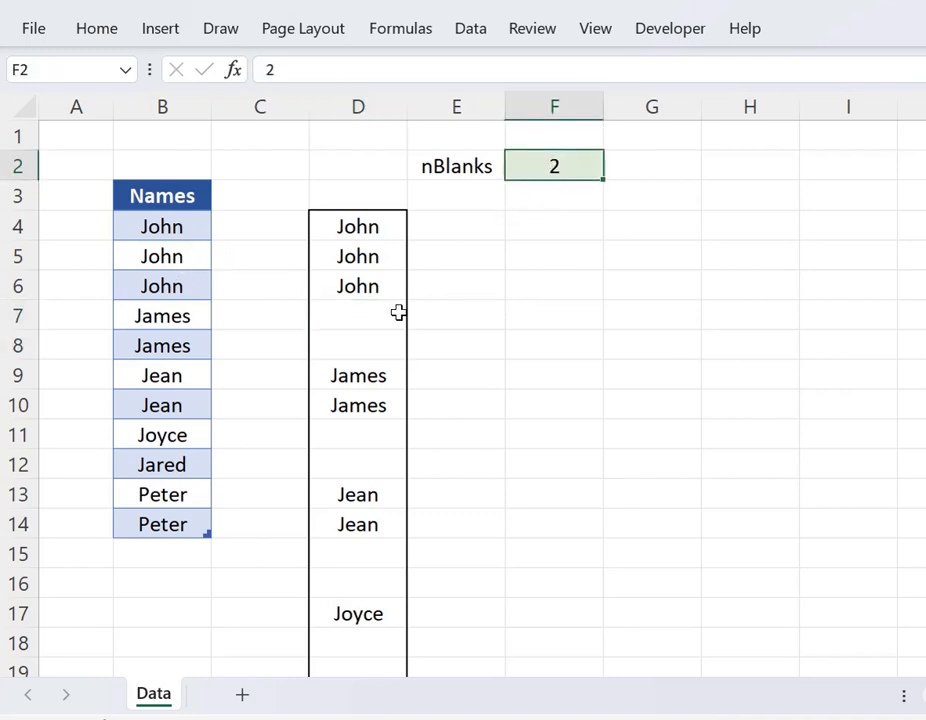
{"action": "left_click_drag", "start_coordinate": [399, 312], "coordinate": [376, 352]}
{"action": "scroll", "coordinate": [376, 352], "scroll_direction": "down", "scroll_amount": 2}
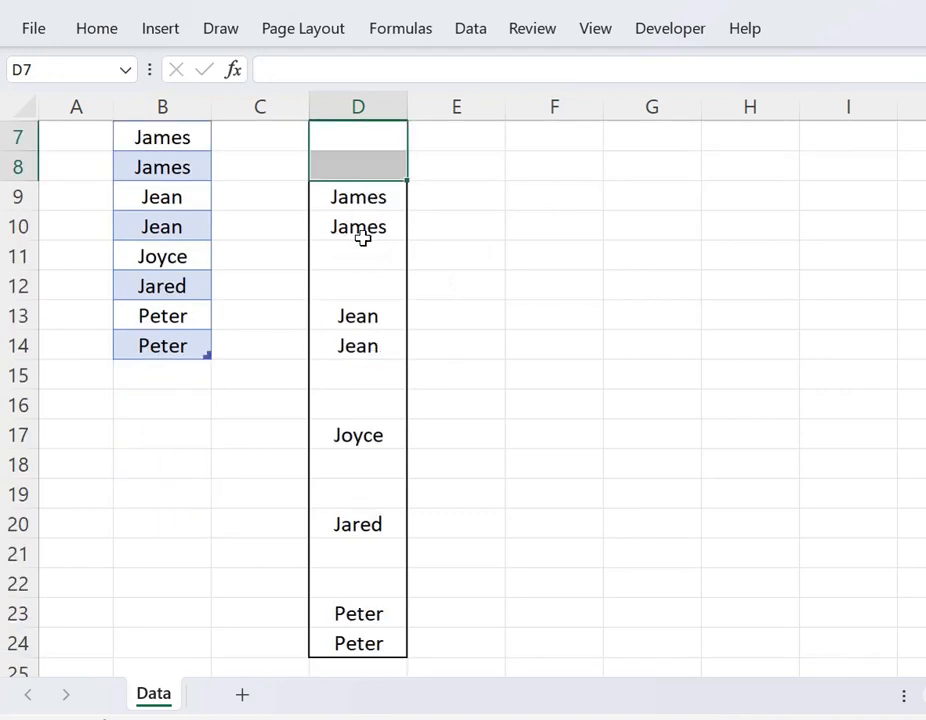
{"action": "left_click_drag", "start_coordinate": [364, 246], "coordinate": [366, 286]}
{"action": "scroll", "coordinate": [366, 286], "scroll_direction": "down", "scroll_amount": 2}
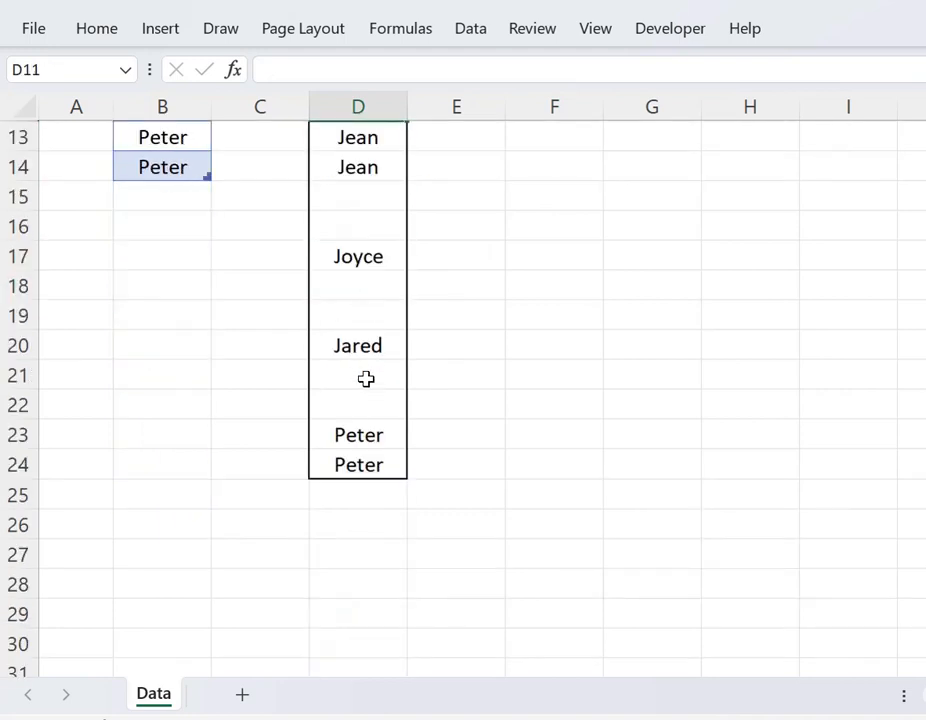
{"action": "left_click_drag", "start_coordinate": [366, 374], "coordinate": [368, 404]}
{"action": "scroll", "coordinate": [370, 364], "scroll_direction": "up", "scroll_amount": 4}
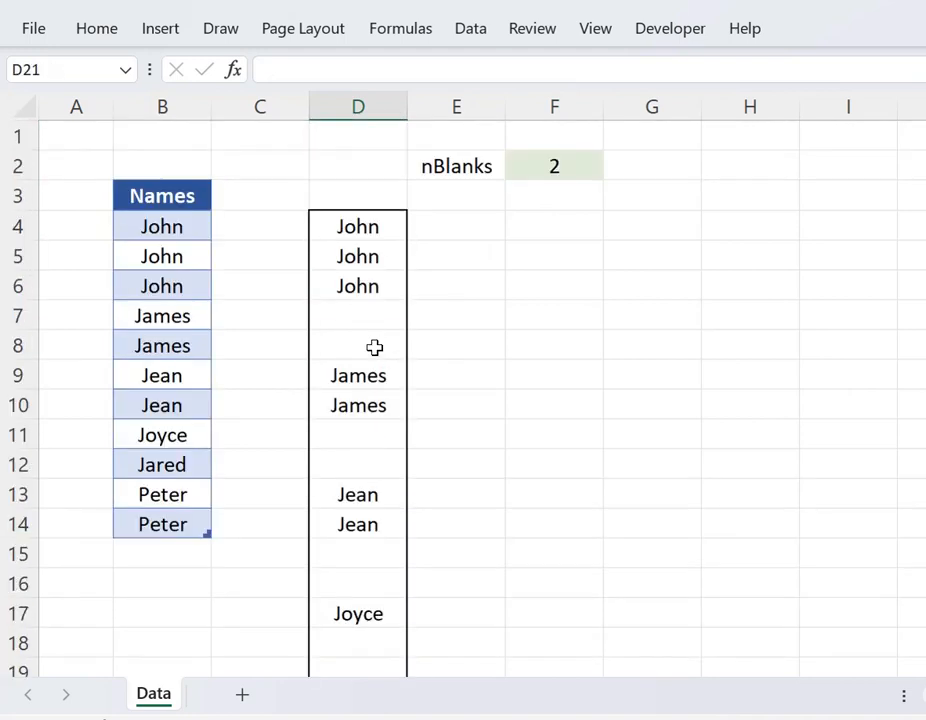
{"action": "left_click", "coordinate": [381, 228]}
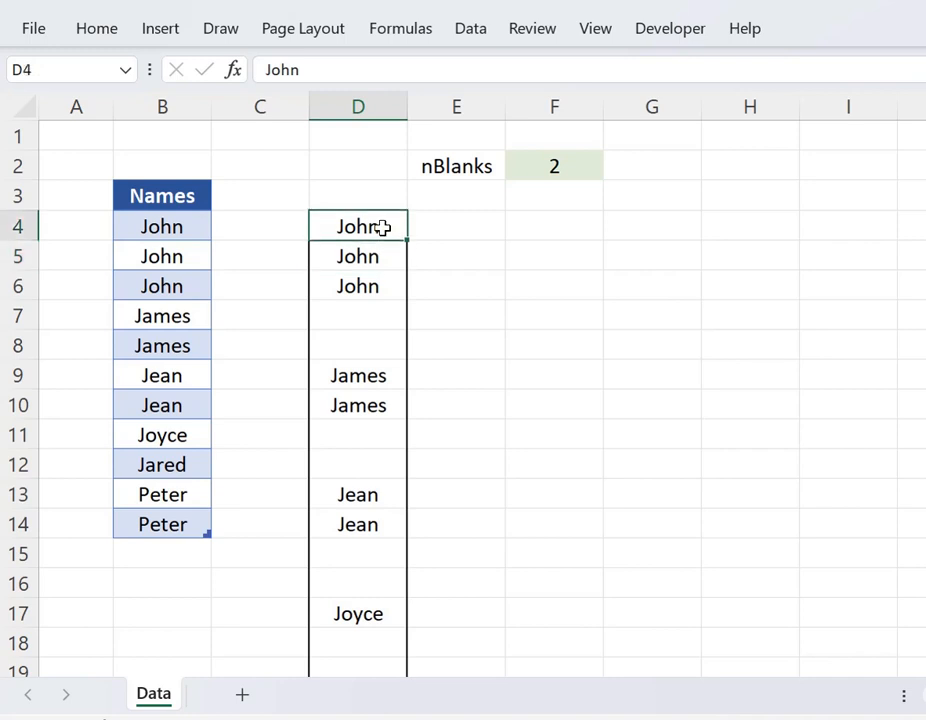
{"action": "left_click", "coordinate": [415, 236]}
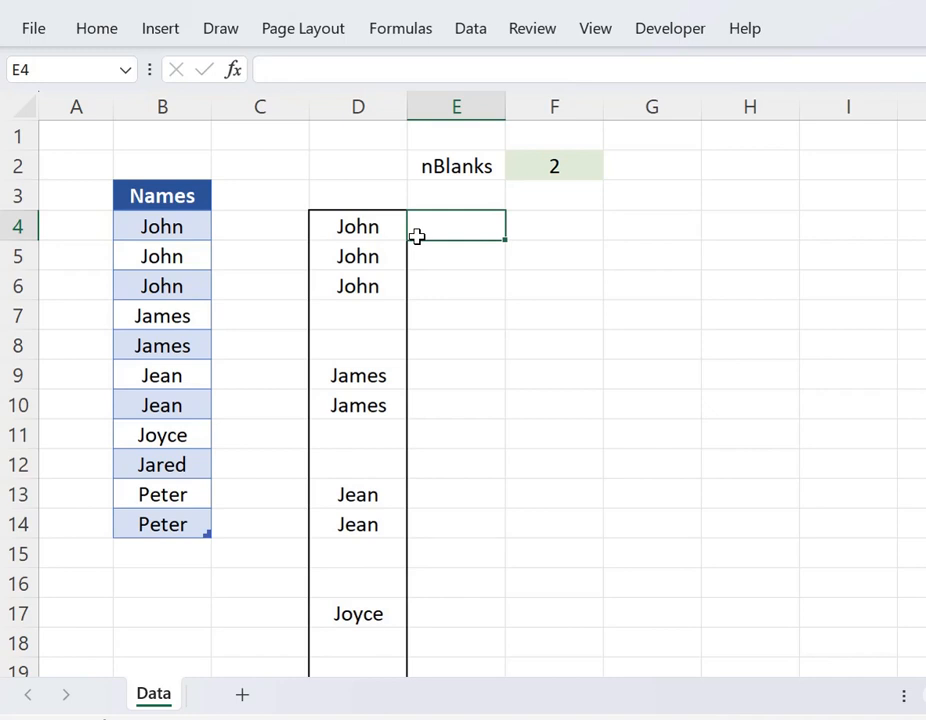
Step: Compare the name groups in the expected output D4:D24 with the source names in B4:B14
{"action": "left_click", "coordinate": [362, 236]}
{"action": "scroll", "coordinate": [376, 335], "scroll_direction": "down", "scroll_amount": 4}
{"action": "scroll", "coordinate": [376, 333], "scroll_direction": "up", "scroll_amount": 3}
{"action": "scroll", "coordinate": [376, 333], "scroll_direction": "up", "scroll_amount": 1}
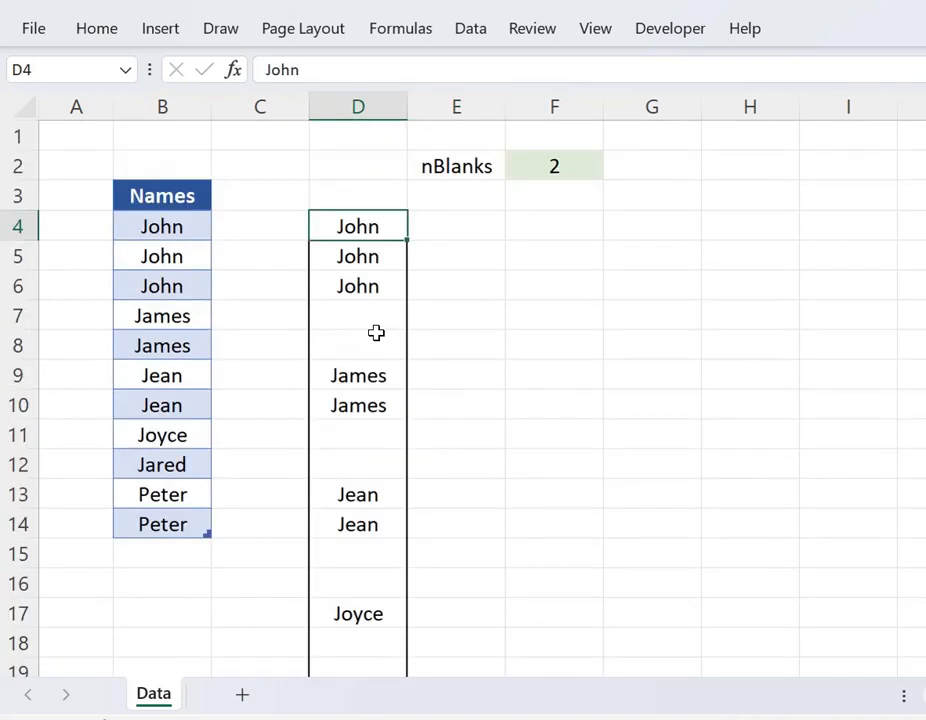
{"action": "scroll", "coordinate": [358, 360], "scroll_direction": "down", "scroll_amount": 5}
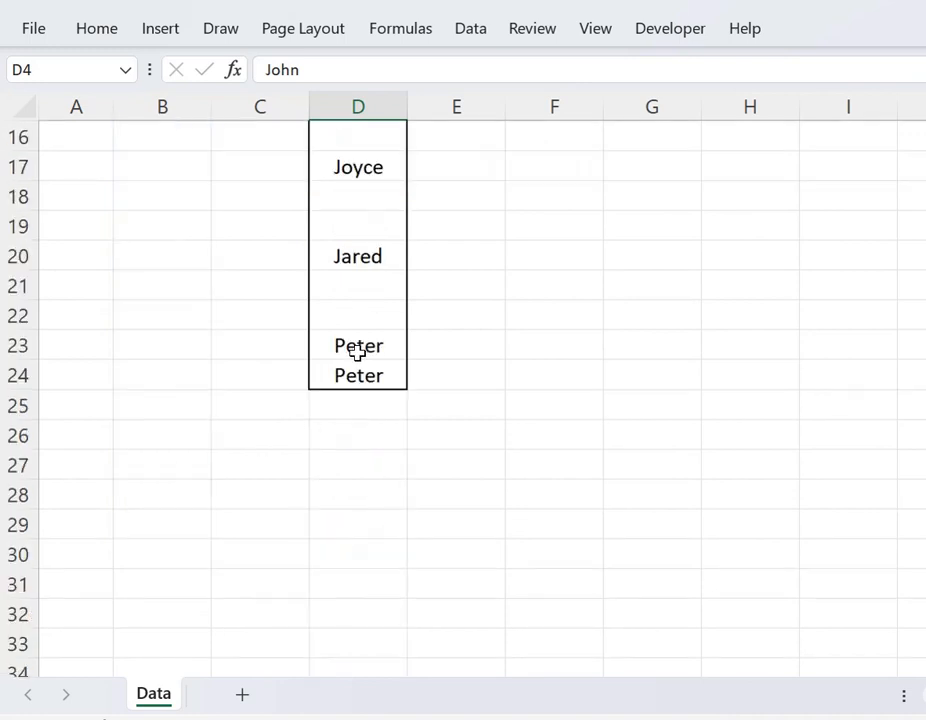
{"action": "scroll", "coordinate": [357, 351], "scroll_direction": "up", "scroll_amount": 5}
{"action": "scroll", "coordinate": [357, 352], "scroll_direction": "up", "scroll_amount": 1}
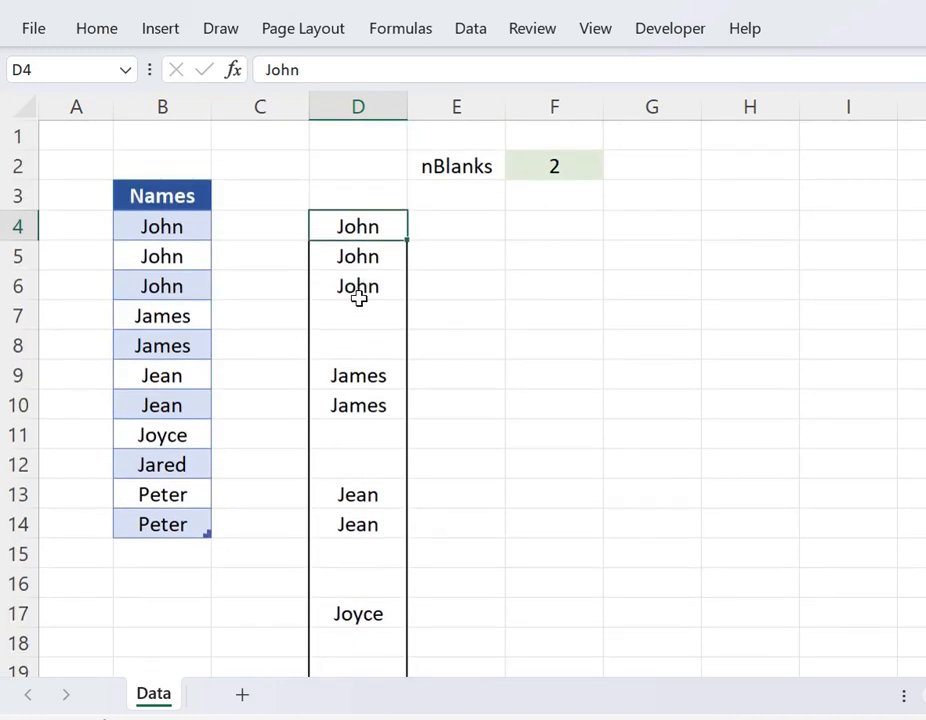
{"action": "left_click_drag", "start_coordinate": [362, 227], "coordinate": [356, 283]}
{"action": "left_click_drag", "start_coordinate": [176, 228], "coordinate": [182, 281]}
{"action": "left_click_drag", "start_coordinate": [335, 227], "coordinate": [337, 285]}
{"action": "left_click_drag", "start_coordinate": [168, 228], "coordinate": [165, 525]}
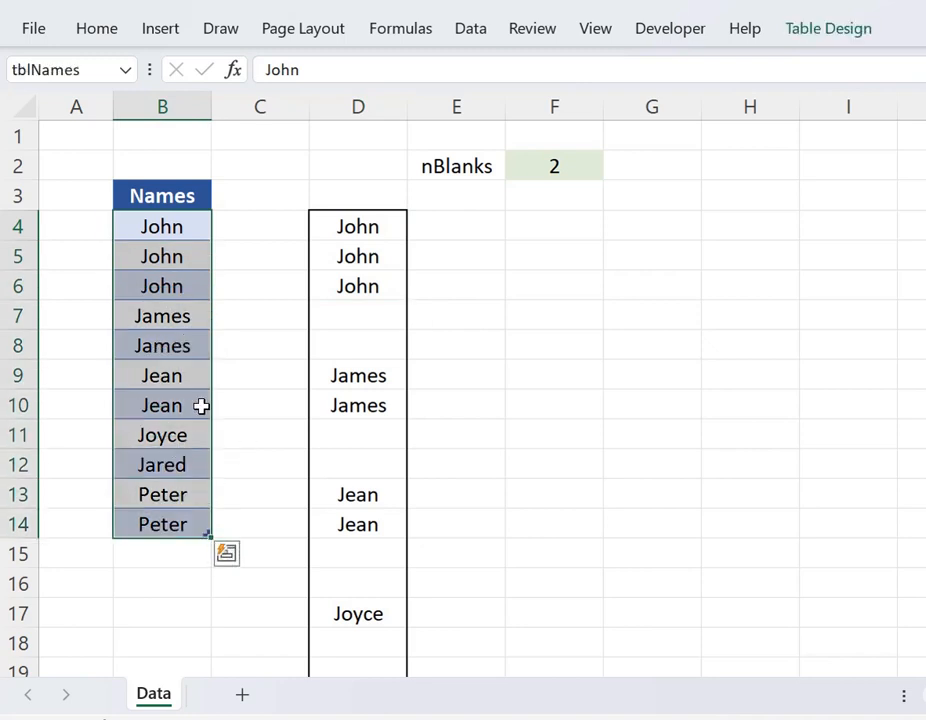
{"action": "scroll", "coordinate": [372, 341], "scroll_direction": "down", "scroll_amount": 3}
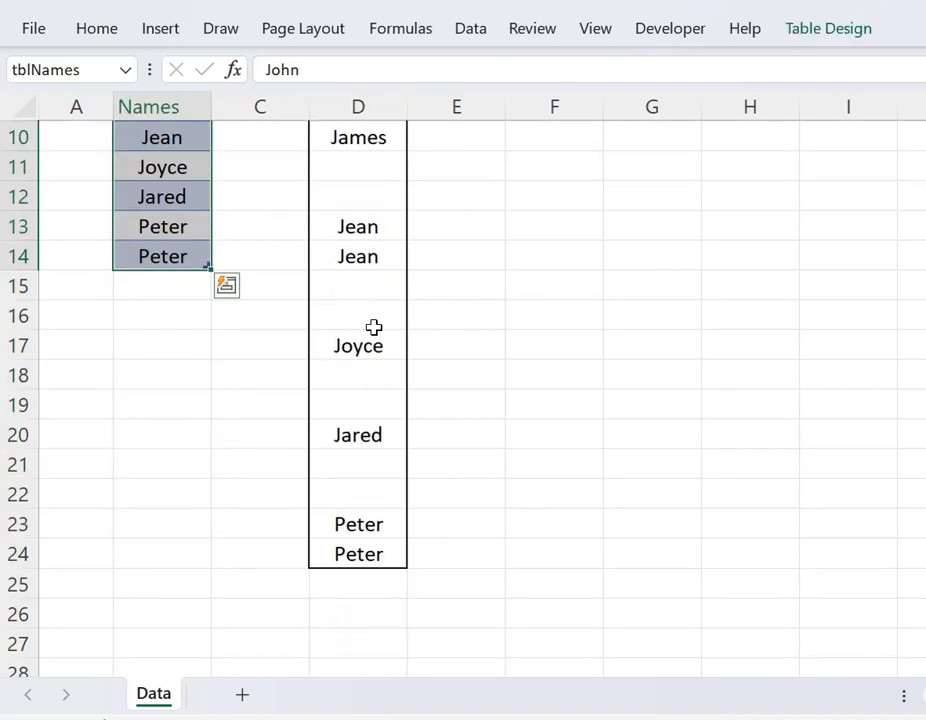
{"action": "scroll", "coordinate": [374, 327], "scroll_direction": "up", "scroll_amount": 3}
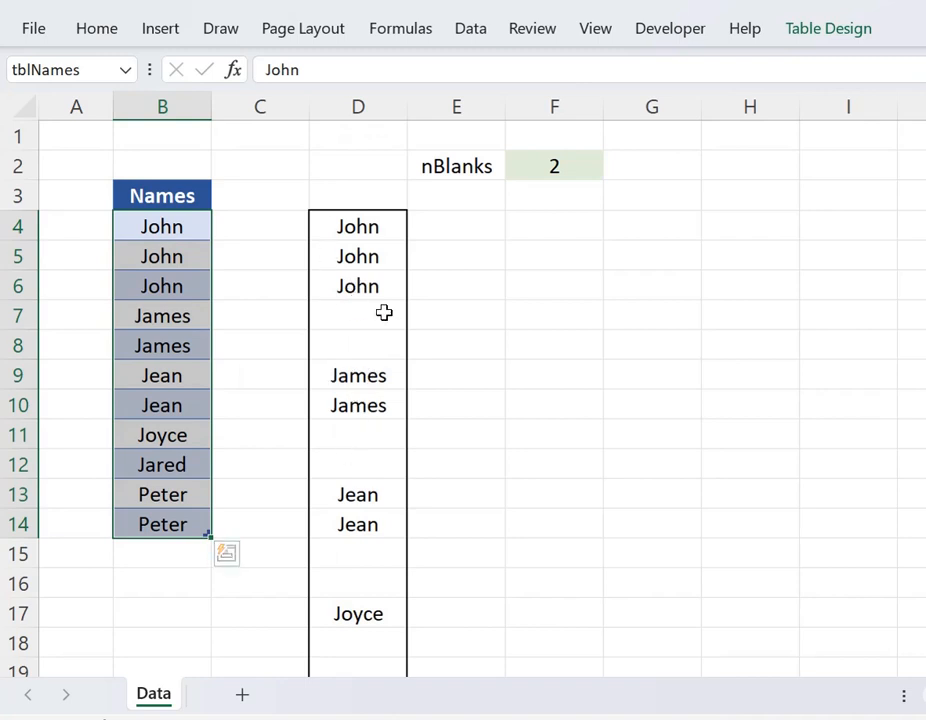
Step: Select the blank gaps between the name groups together: D7:D8, D11:D12, D15:D16, D18:D19 and D21:D22
{"action": "left_click_drag", "start_coordinate": [384, 313], "coordinate": [370, 375]}
{"action": "scroll", "coordinate": [374, 351], "scroll_direction": "down", "scroll_amount": 1}
{"action": "scroll", "coordinate": [370, 400], "scroll_direction": "down", "scroll_amount": 2}
{"action": "left_click_drag", "start_coordinate": [370, 289], "coordinate": [364, 316]}
{"action": "left_click_drag", "start_coordinate": [370, 378], "coordinate": [370, 405]}
{"action": "left_click_drag", "start_coordinate": [370, 468], "coordinate": [370, 492]}
{"action": "scroll", "coordinate": [370, 488], "scroll_direction": "up", "scroll_amount": 3}
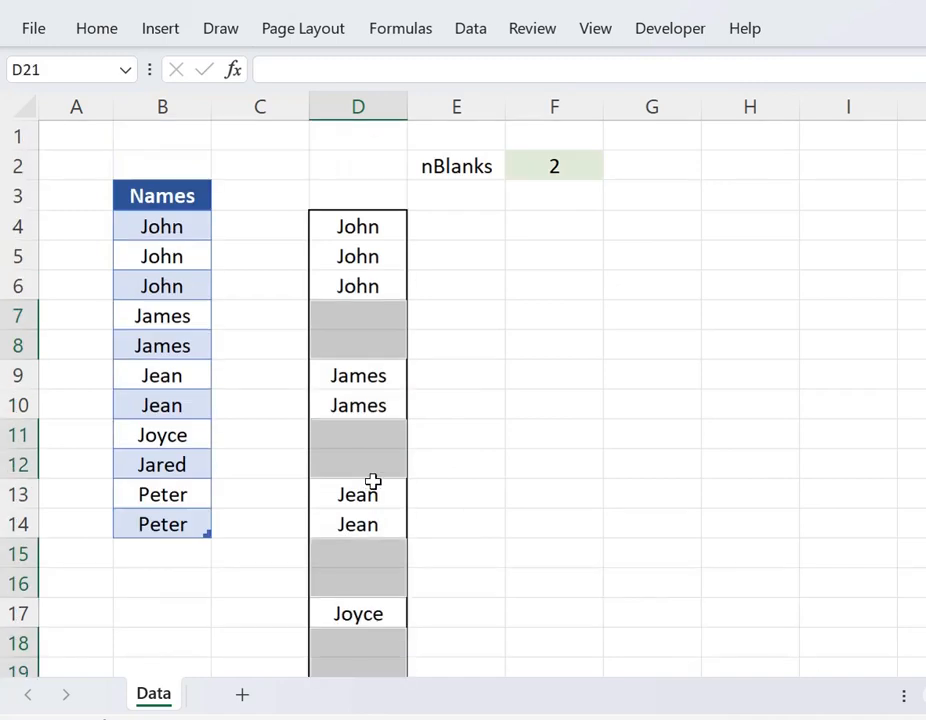
Step: Enter 21 in H2 as the expected row count of the output
{"action": "left_click", "coordinate": [447, 232]}
{"action": "left_click", "coordinate": [661, 162]}
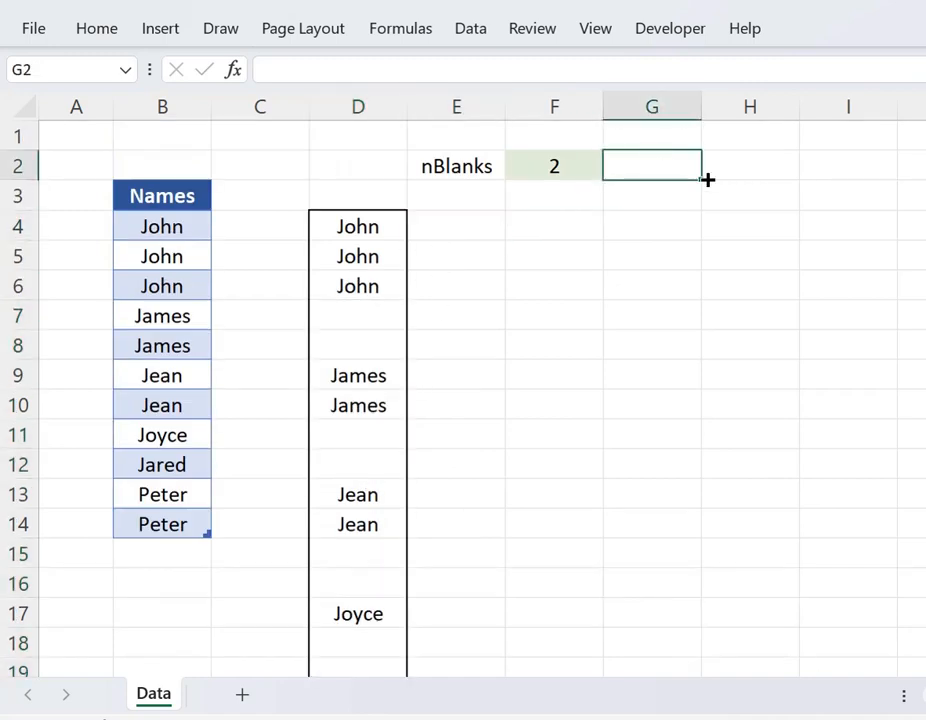
{"action": "key", "text": "Right"}
{"action": "type", "text": "21"}
{"action": "key", "text": "Return"}
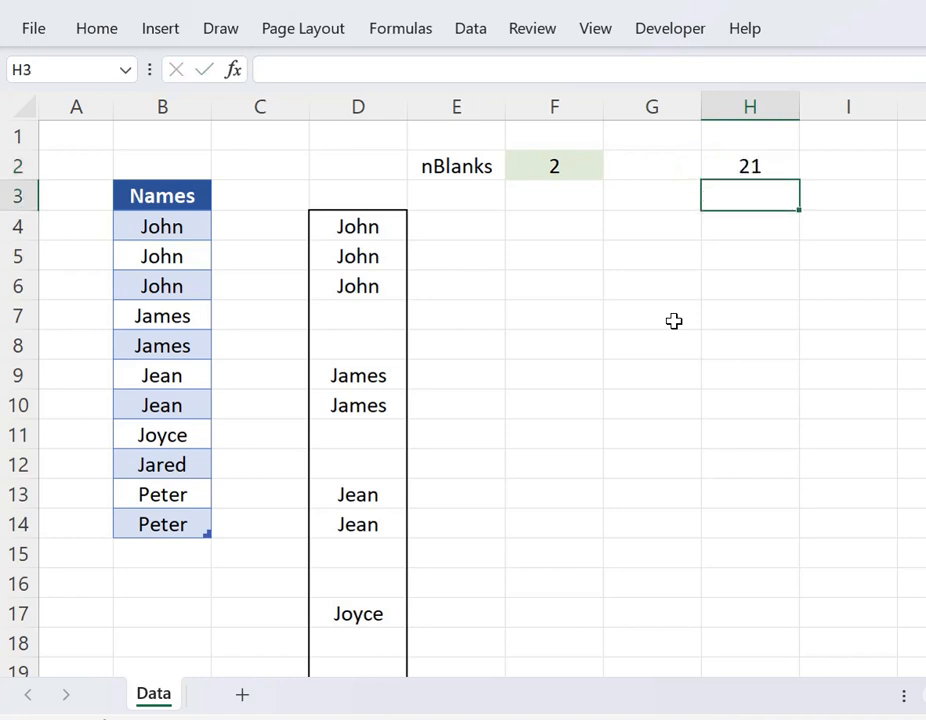
{"action": "left_click", "coordinate": [566, 176]}
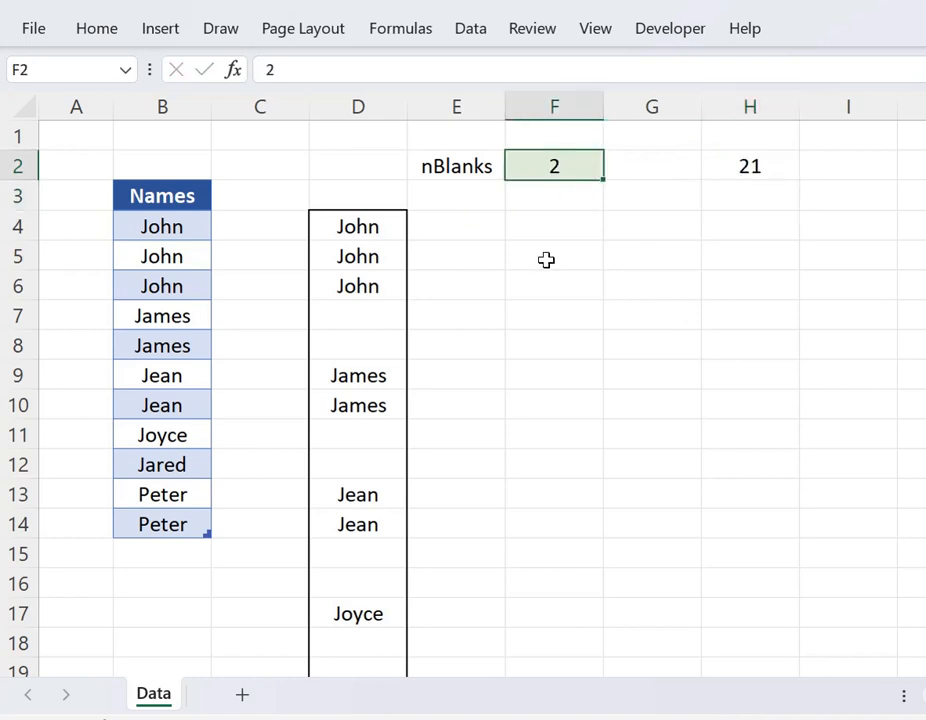
{"action": "left_click", "coordinate": [765, 161]}
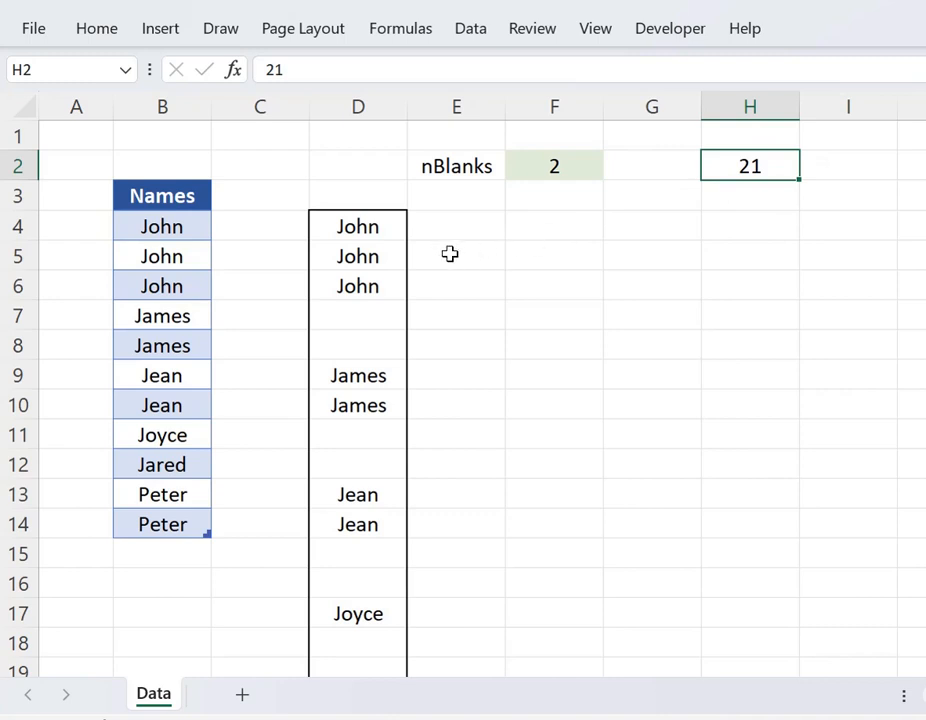
Step: Examine the Names table in B4:B14 for the rows where one name changes to the next
{"action": "left_click_drag", "start_coordinate": [178, 225], "coordinate": [150, 518]}
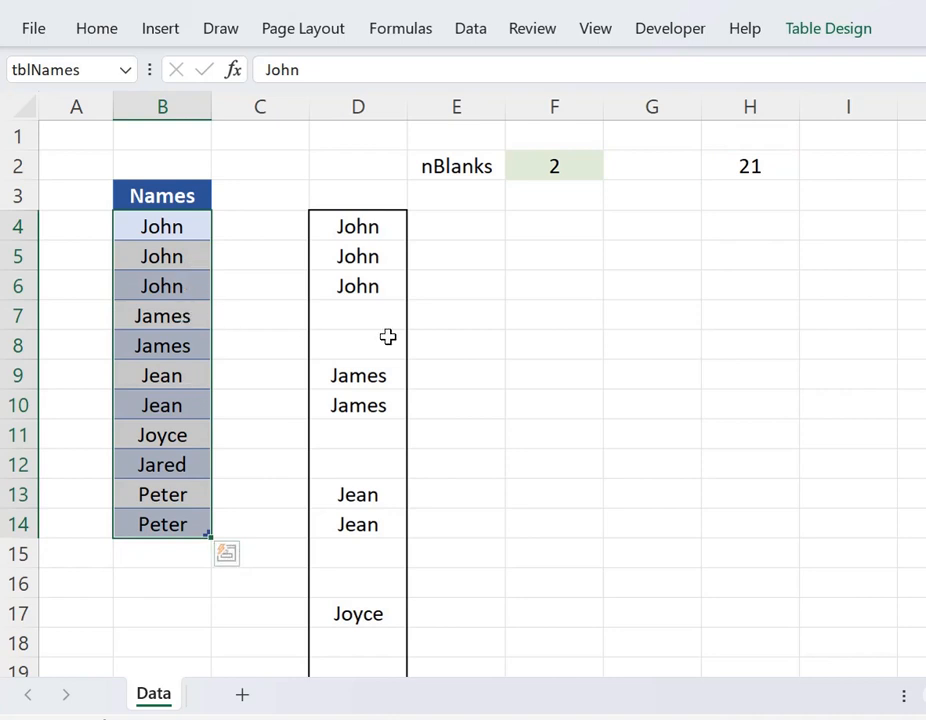
{"action": "left_click", "coordinate": [182, 316]}
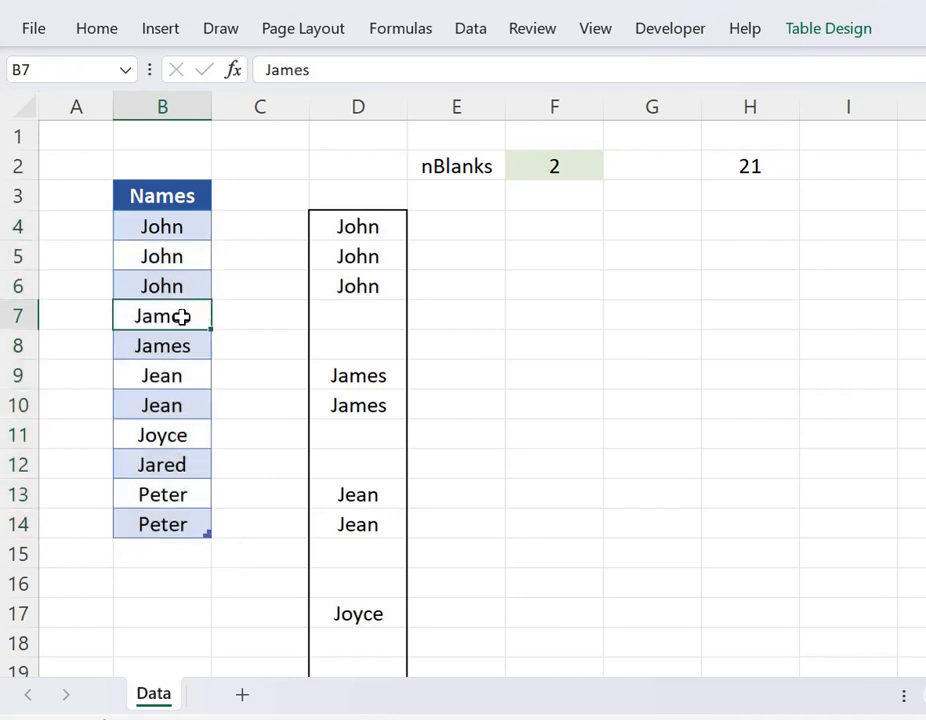
{"action": "left_click_drag", "start_coordinate": [172, 355], "coordinate": [161, 488]}
{"action": "left_click", "coordinate": [172, 465]}
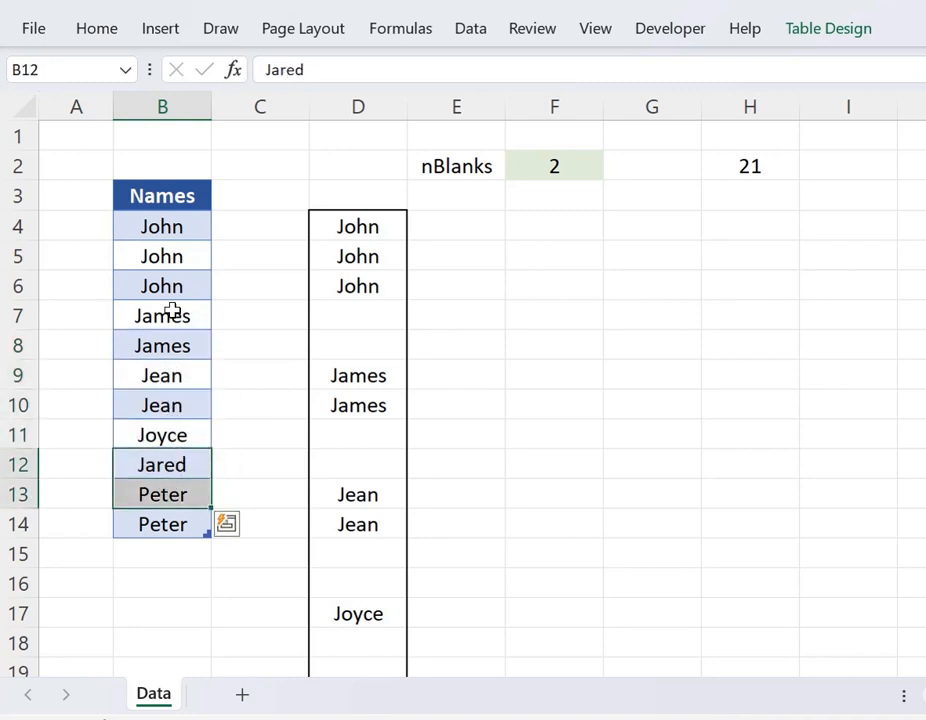
{"action": "left_click", "coordinate": [184, 231]}
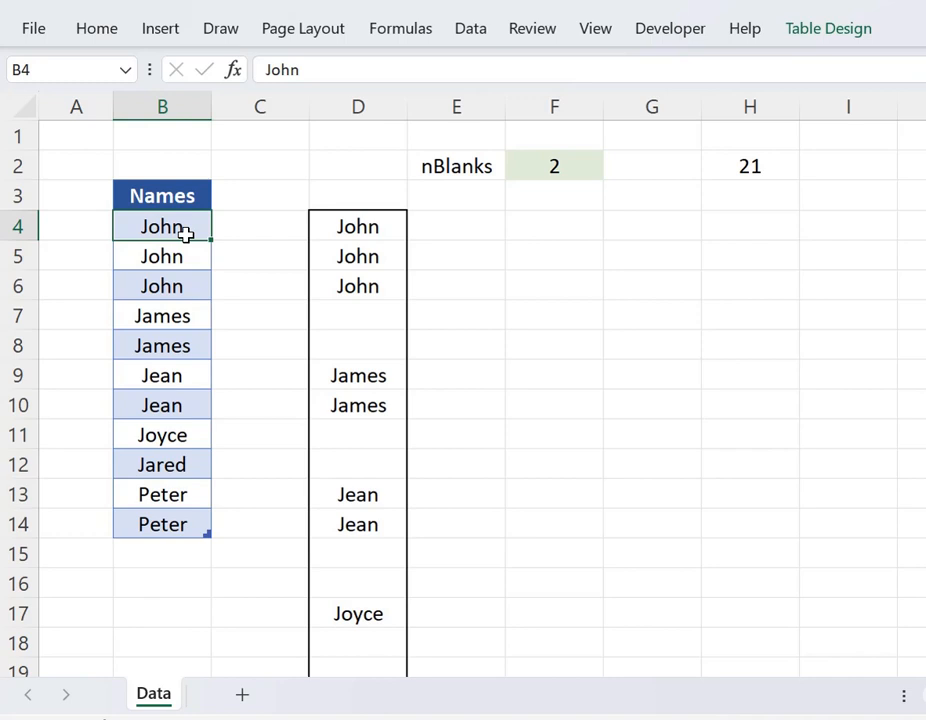
{"action": "left_click", "coordinate": [167, 320]}
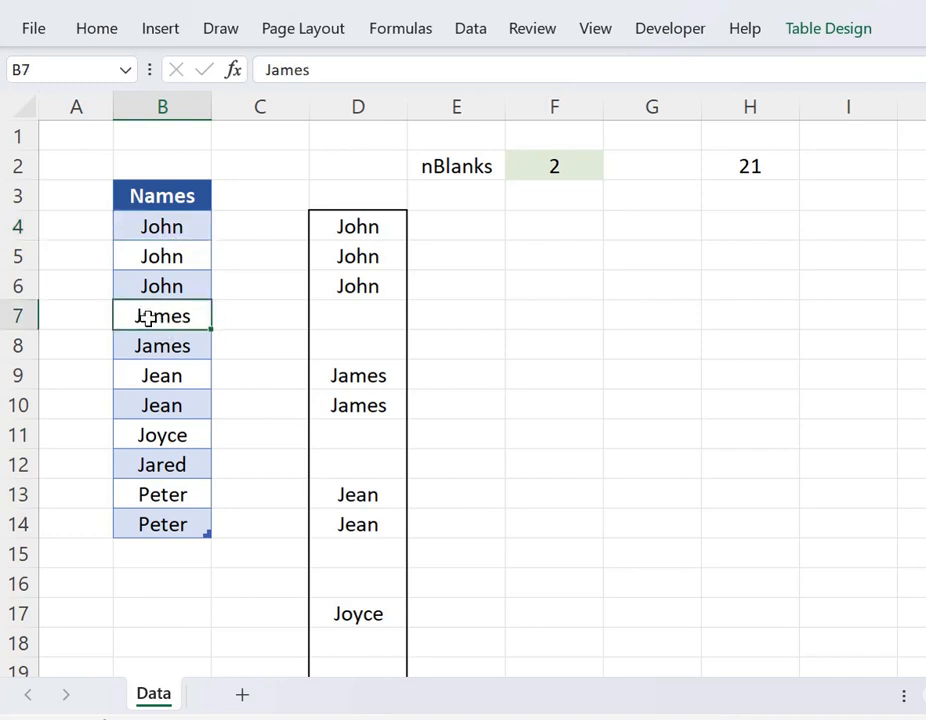
{"action": "left_click", "coordinate": [173, 292]}
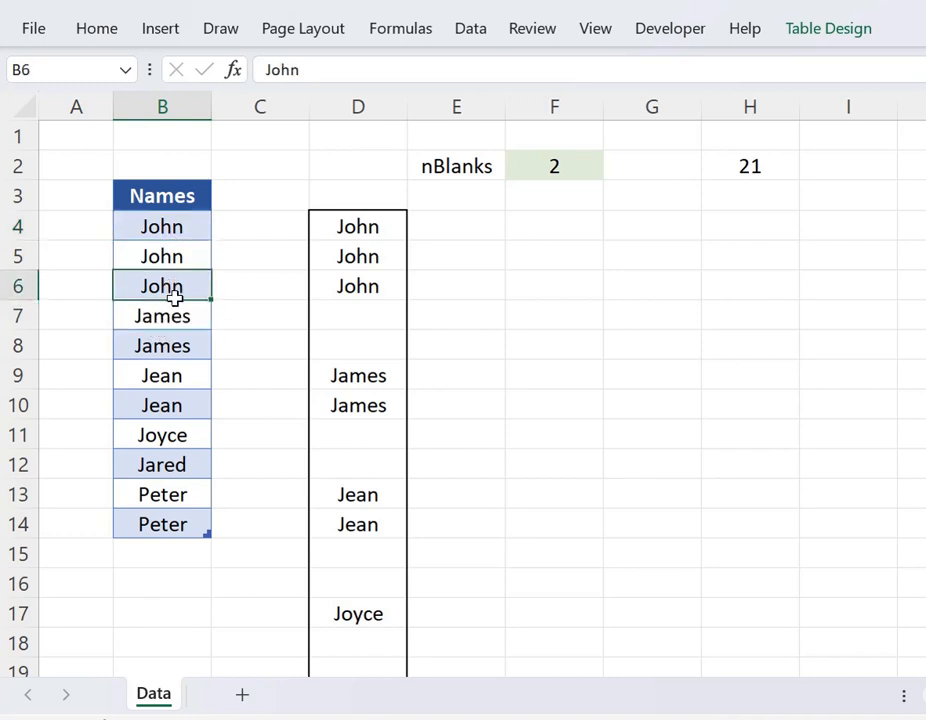
{"action": "left_click", "coordinate": [173, 377]}
{"action": "left_click", "coordinate": [176, 340]}
{"action": "left_click", "coordinate": [174, 434]}
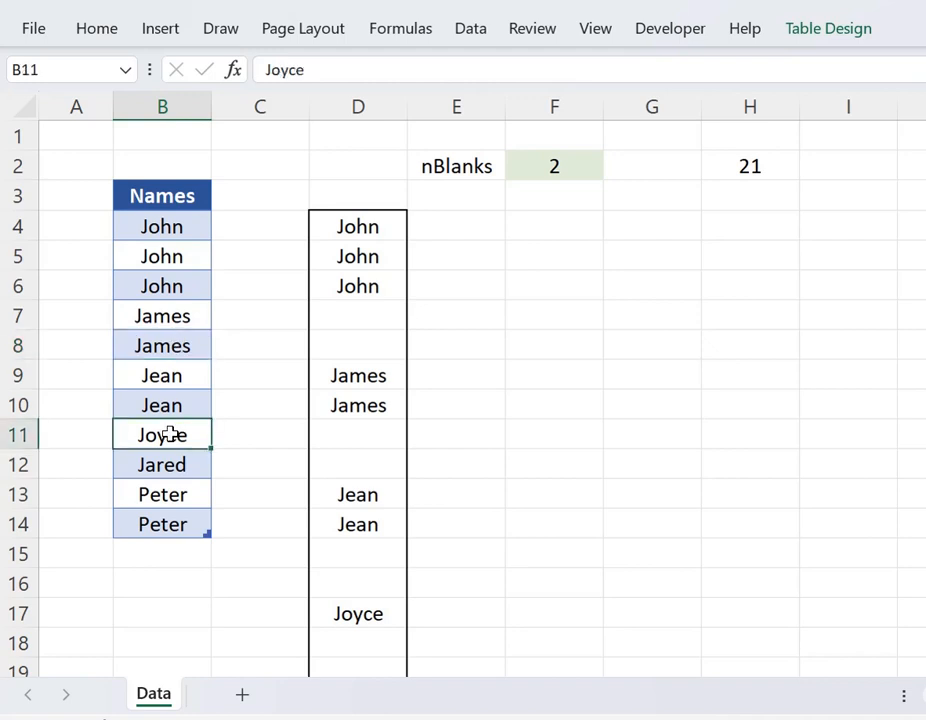
{"action": "left_click", "coordinate": [184, 403]}
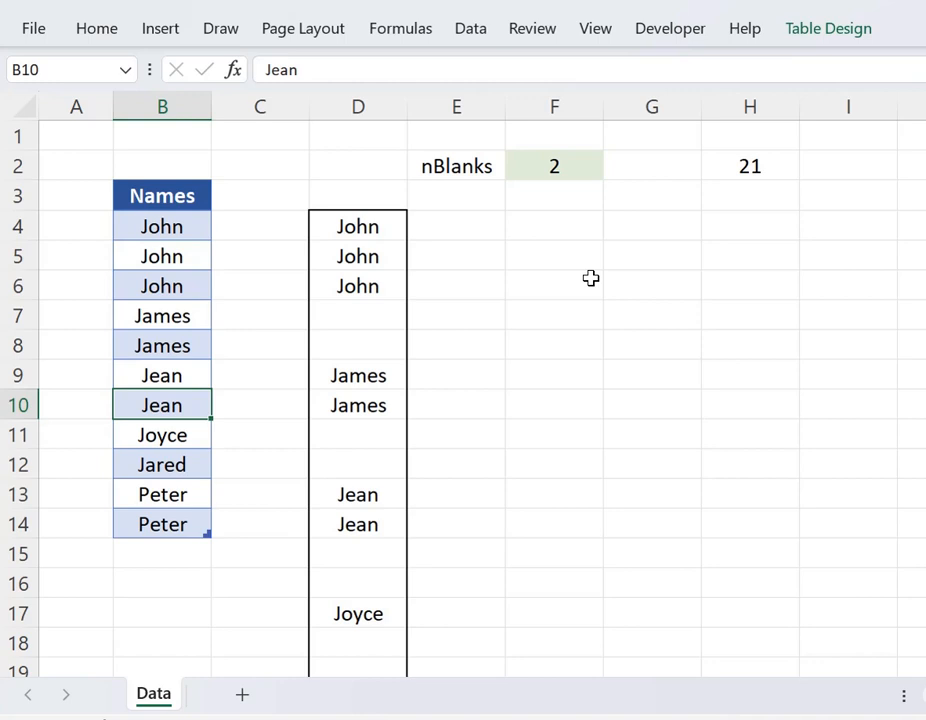
Step: Enter =DROP(tblNames[Names],1) in F4 and check it against B5:B14
{"action": "left_click", "coordinate": [556, 232]}
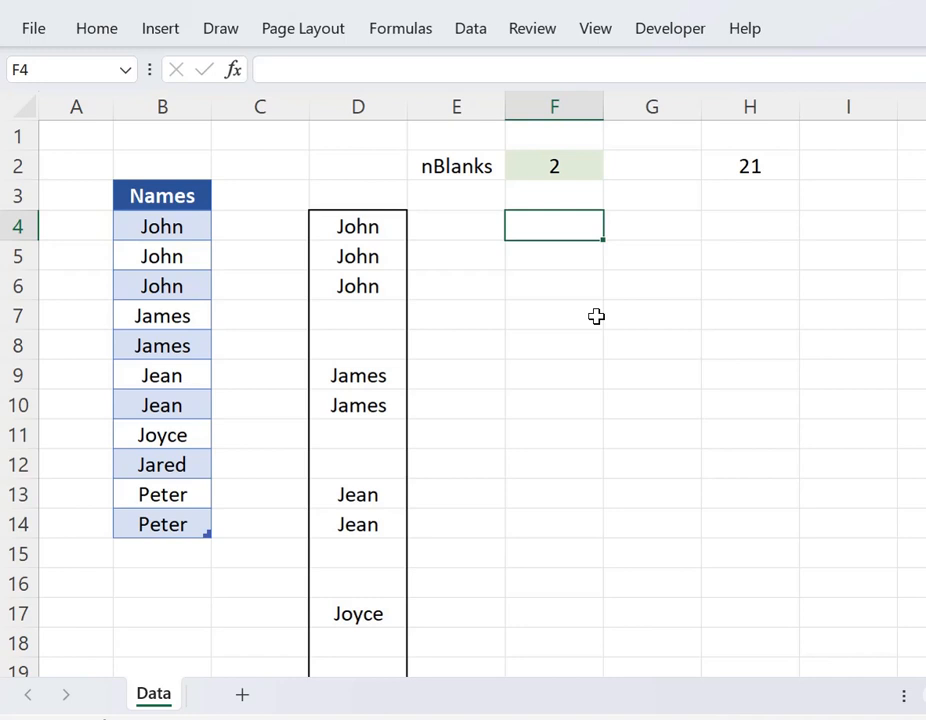
{"action": "type", "text": "=dr"}
{"action": "key", "text": "Tab"}
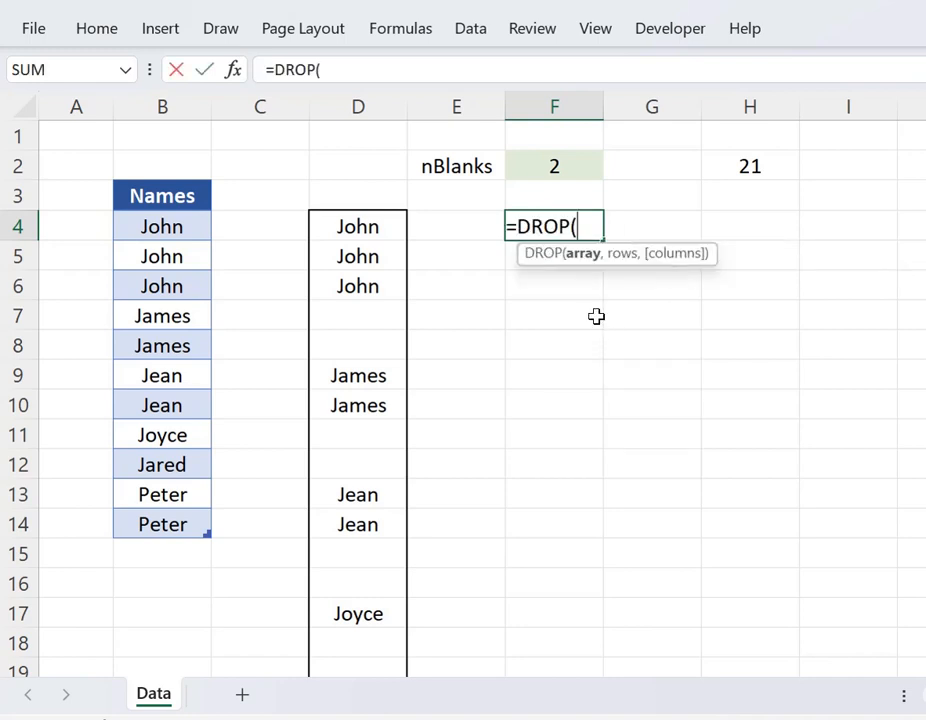
{"action": "left_click", "coordinate": [182, 182]}
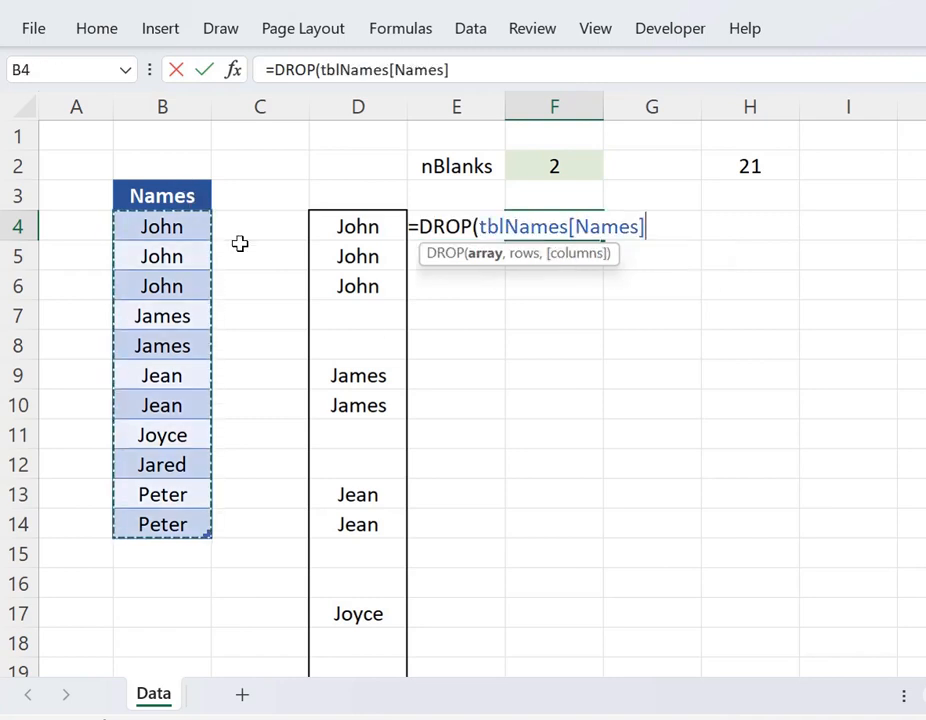
{"action": "type", "text": ","}
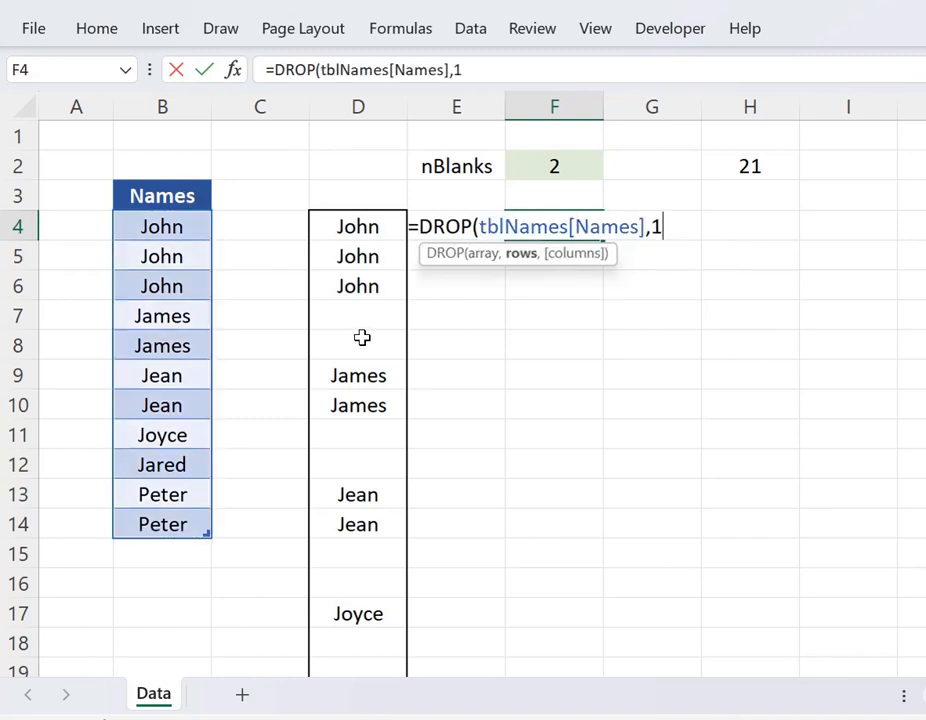
{"action": "type", "text": "1)"}
{"action": "key", "text": "Return"}
{"action": "key", "text": "Up"}
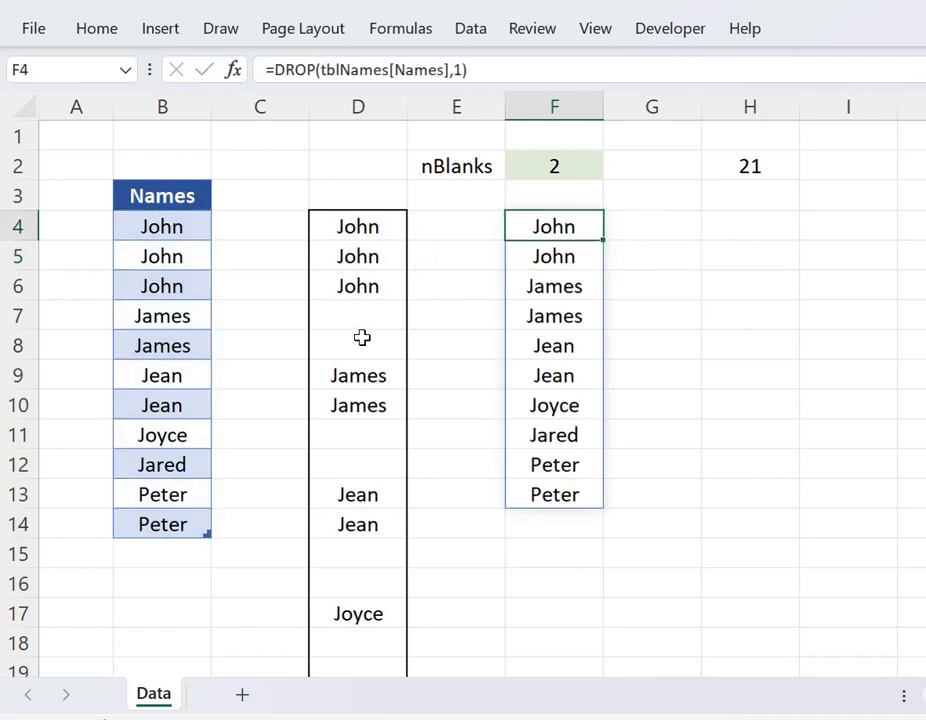
{"action": "left_click", "coordinate": [178, 227]}
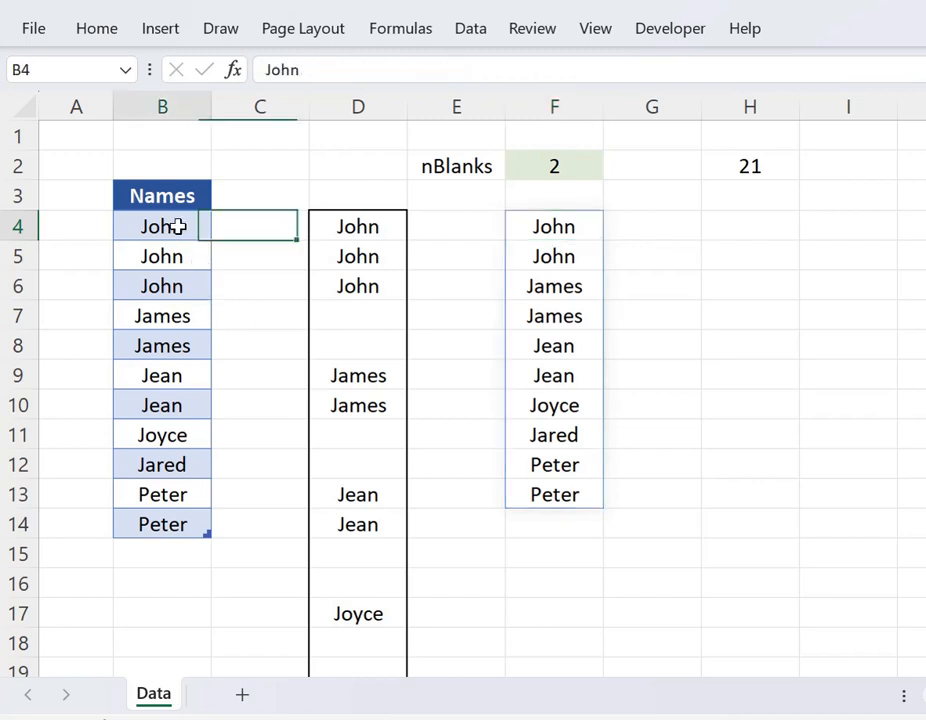
{"action": "left_click_drag", "start_coordinate": [175, 270], "coordinate": [161, 531]}
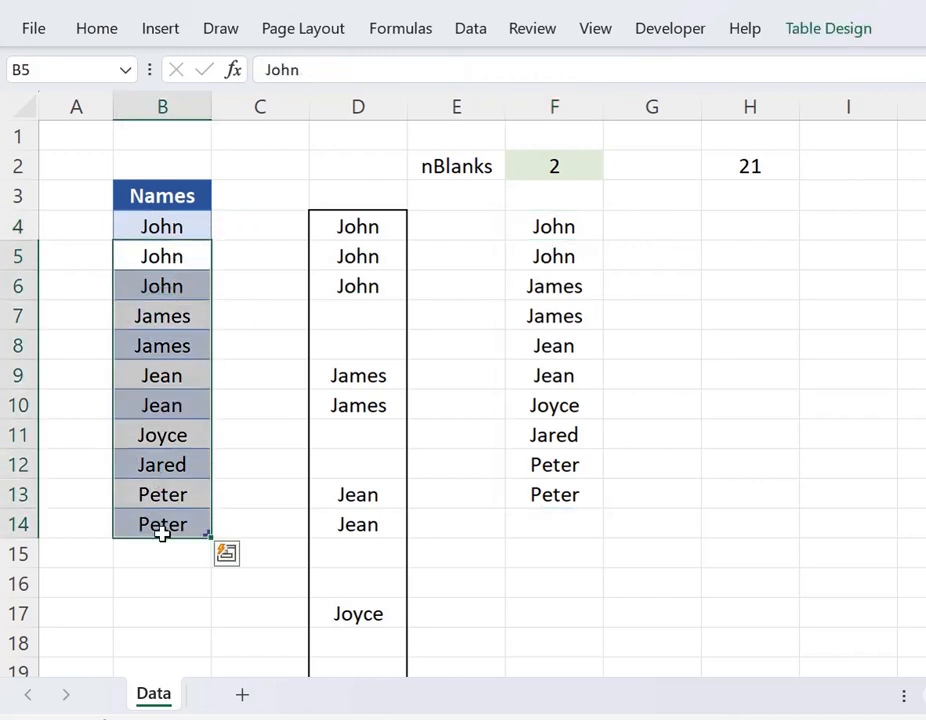
Step: Enter =DROP(tblNames[Names],-1) in G4 to list the names without the last row
{"action": "left_click", "coordinate": [626, 236]}
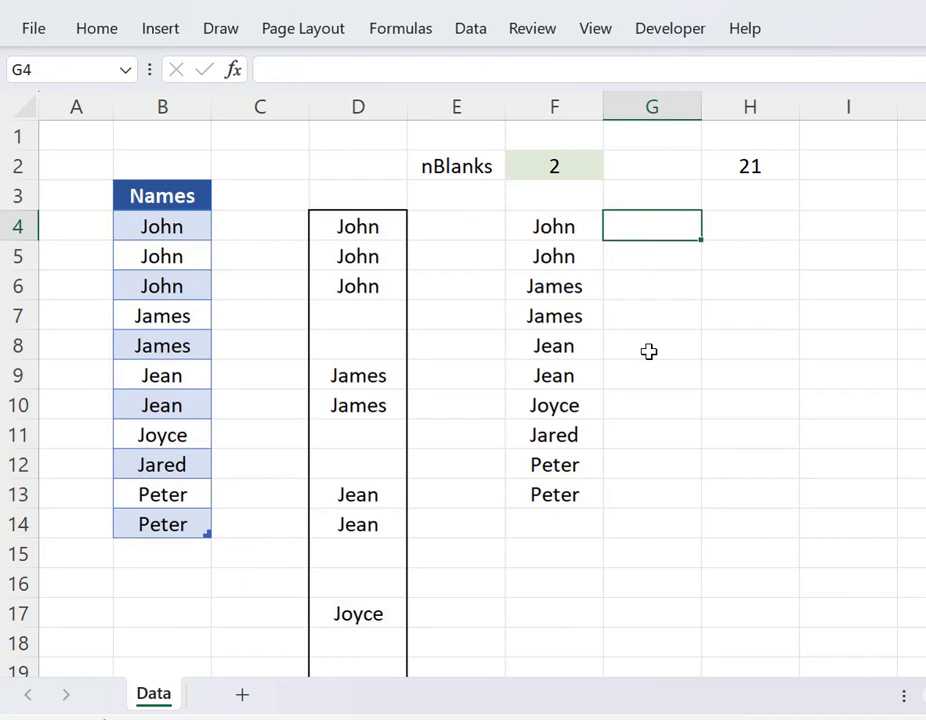
{"action": "type", "text": "=drop"}
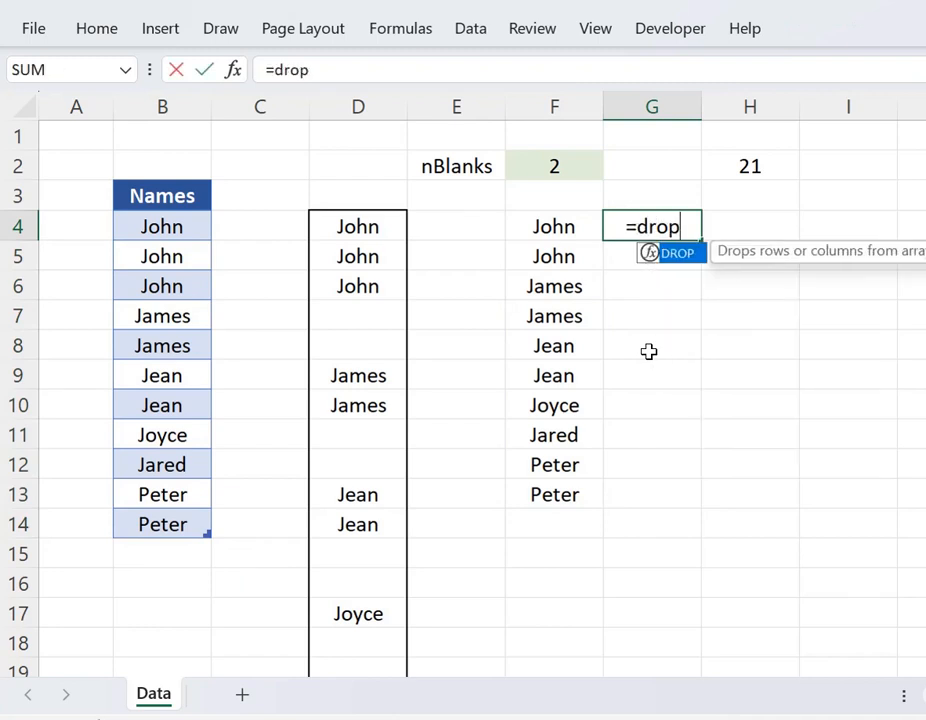
{"action": "key", "text": "Tab"}
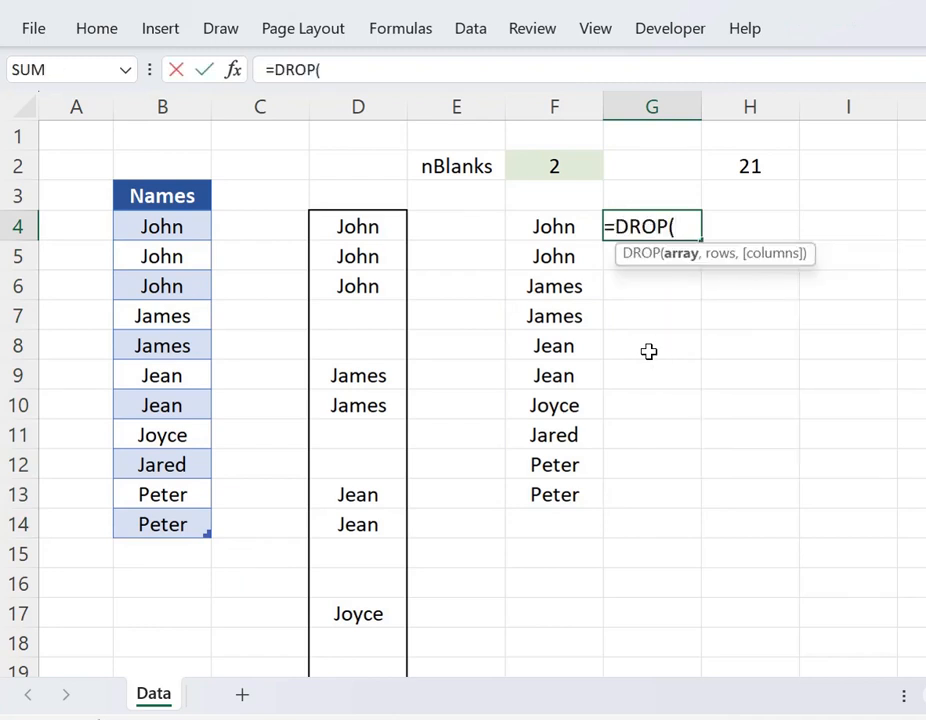
{"action": "left_click", "coordinate": [186, 180]}
{"action": "type", "text": ",-1"}
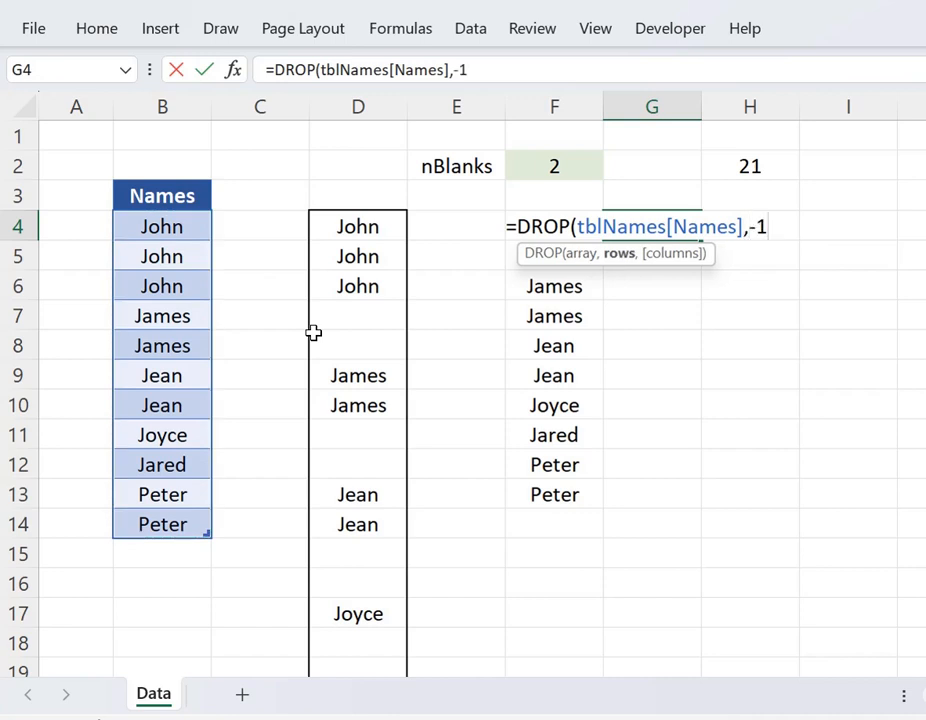
{"action": "key", "text": "Return"}
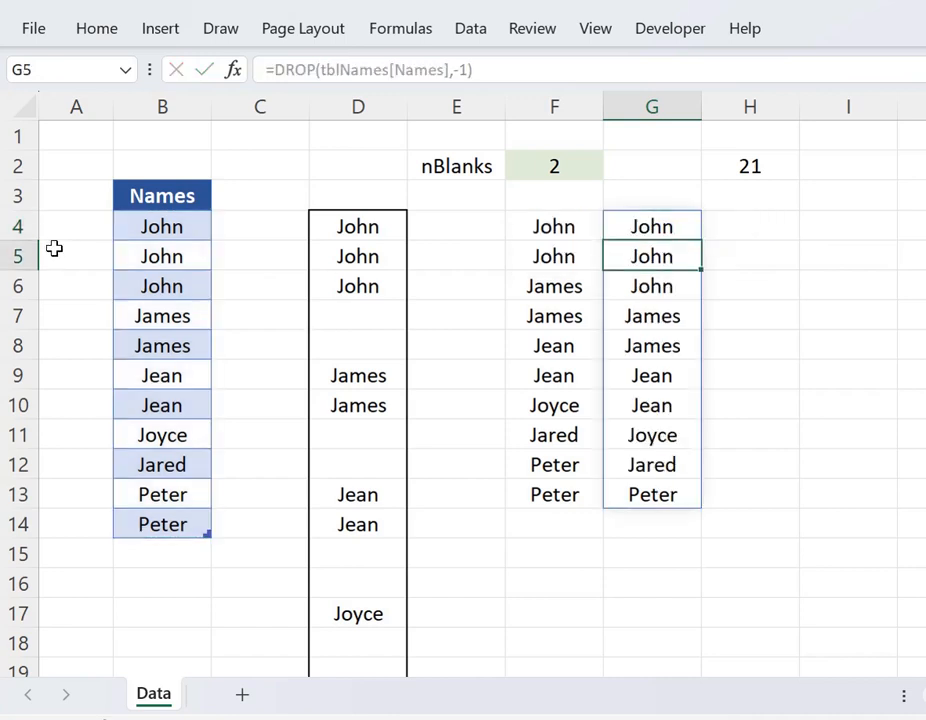
Step: Compare the two offset name lists in columns F and G with B5:B14 and B4:B13
{"action": "left_click_drag", "start_coordinate": [160, 258], "coordinate": [184, 522]}
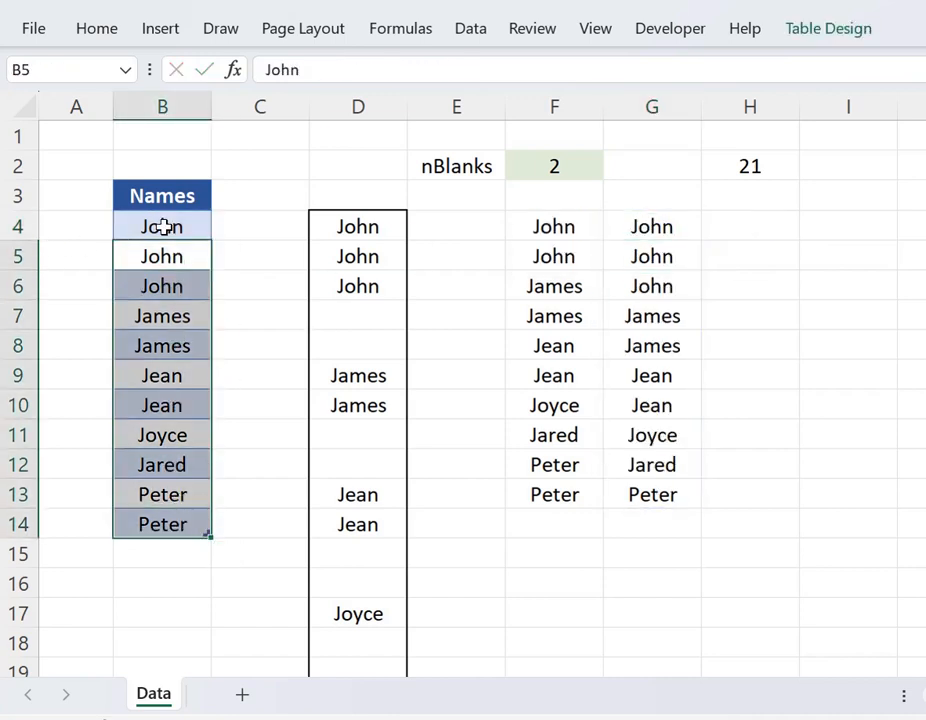
{"action": "left_click_drag", "start_coordinate": [161, 225], "coordinate": [175, 492]}
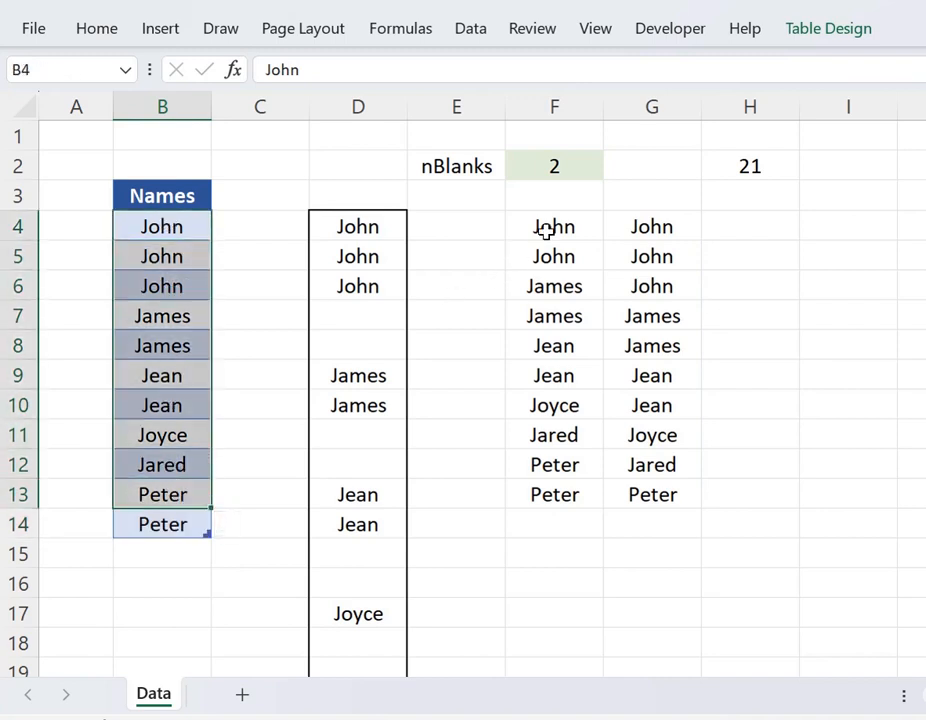
{"action": "left_click", "coordinate": [544, 227]}
{"action": "left_click", "coordinate": [678, 217]}
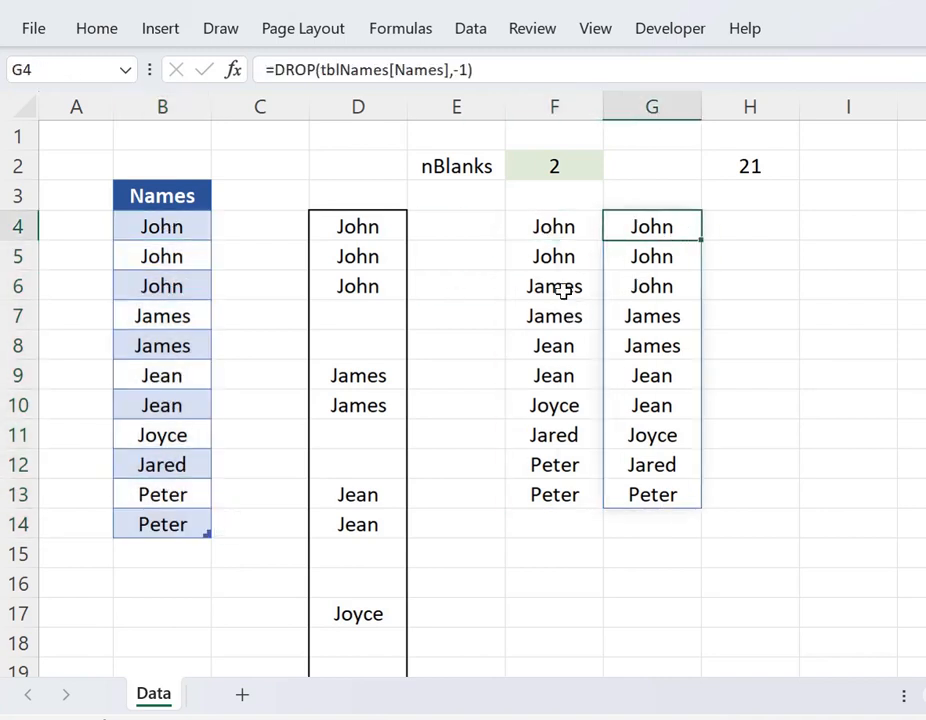
{"action": "left_click", "coordinate": [562, 288]}
{"action": "left_click", "coordinate": [188, 318]}
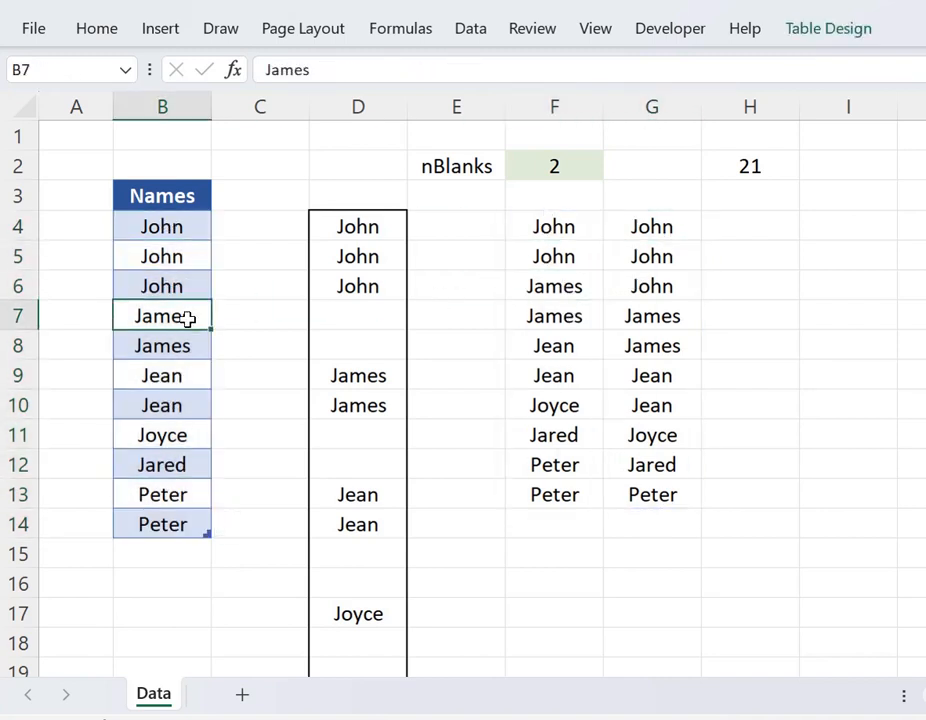
Step: Enter =F4#=G4# in H4 to compare the two offset name lists row by row
{"action": "left_click", "coordinate": [652, 288]}
{"action": "left_click", "coordinate": [594, 291]}
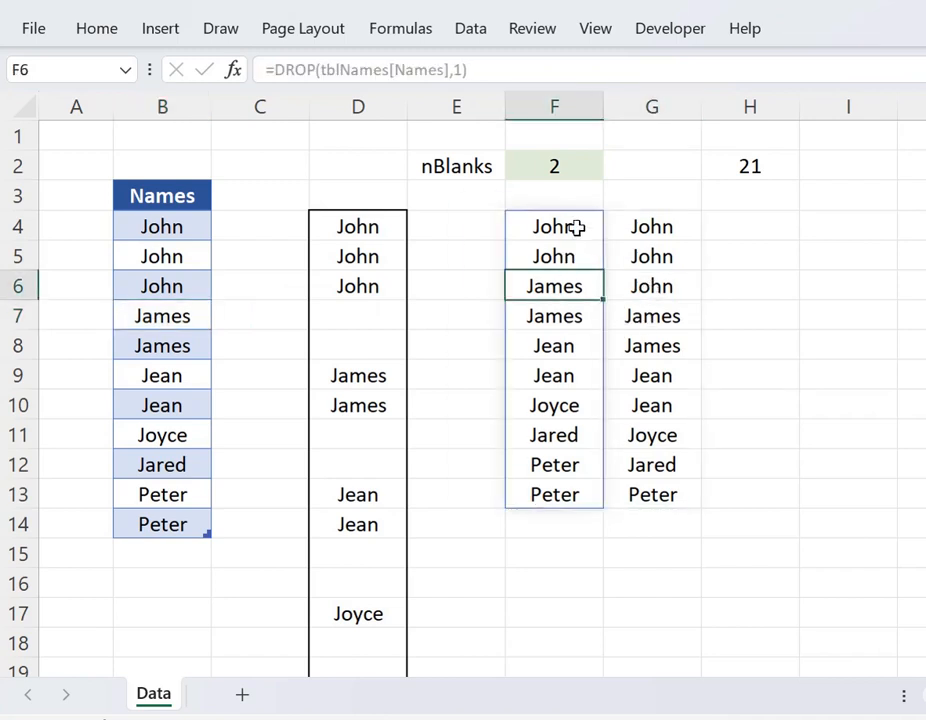
{"action": "left_click", "coordinate": [577, 229]}
{"action": "left_click", "coordinate": [675, 218]}
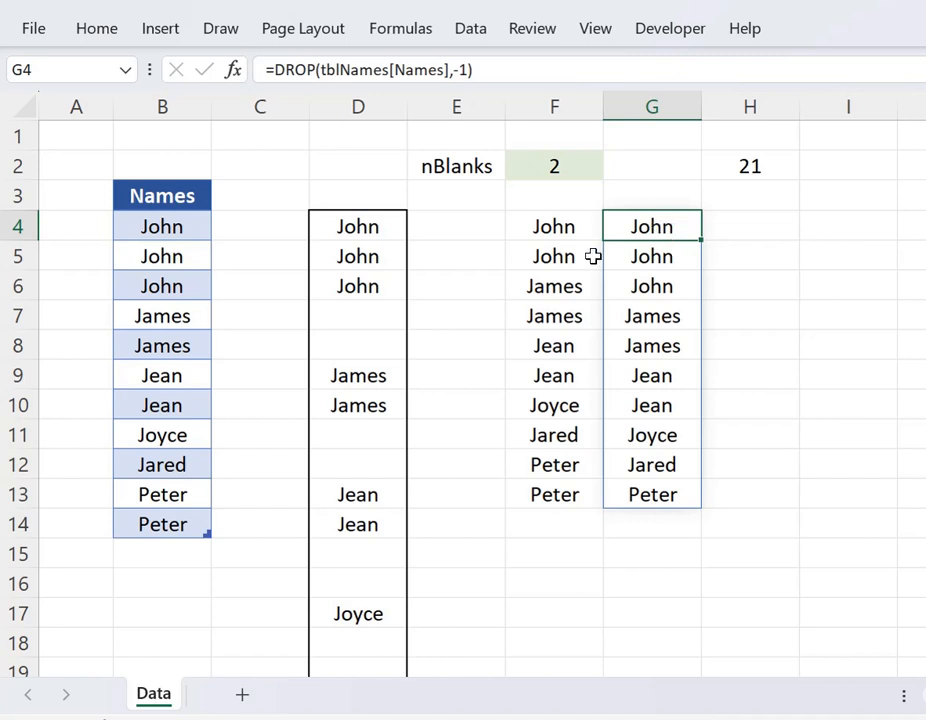
{"action": "left_click", "coordinate": [740, 223]}
{"action": "type", "text": "="}
{"action": "key", "text": "Left"}
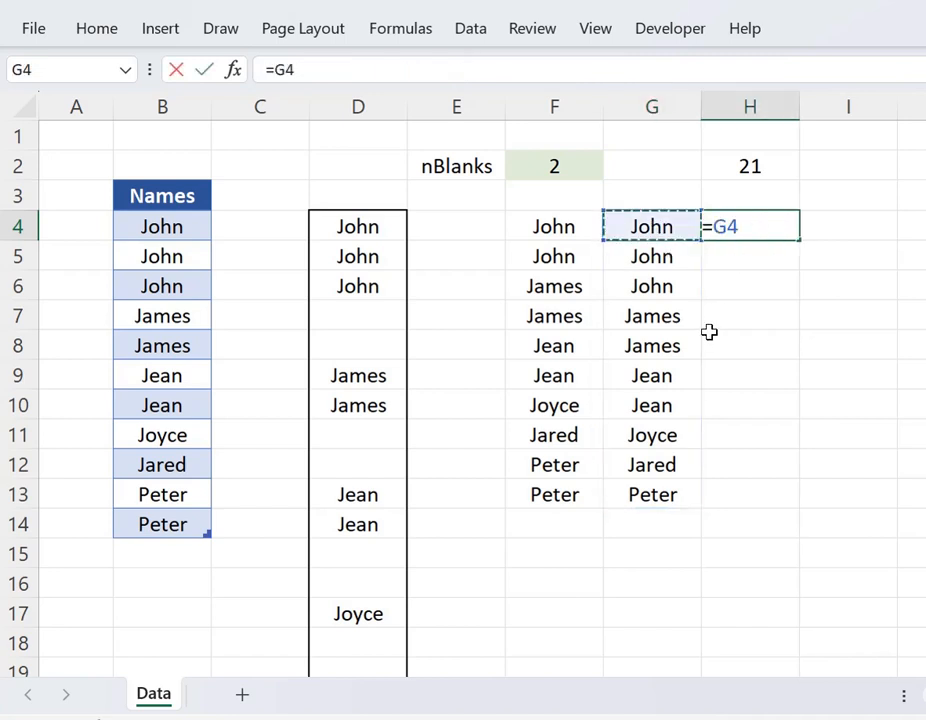
{"action": "key", "text": "Left"}
{"action": "type", "text": "#="}
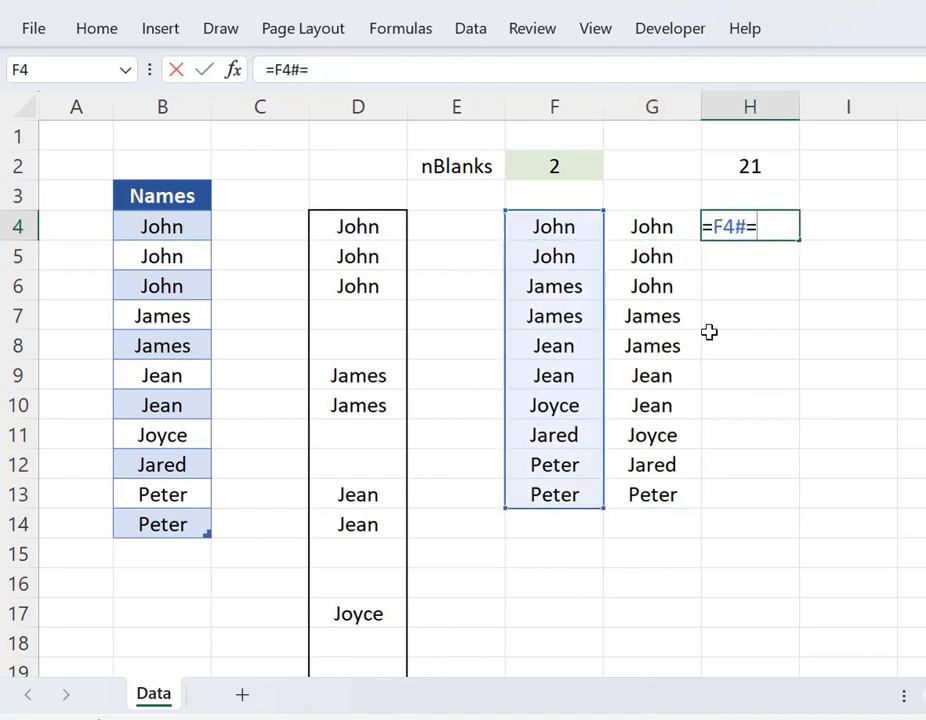
{"action": "key", "text": "Left"}
{"action": "type", "text": "#"}
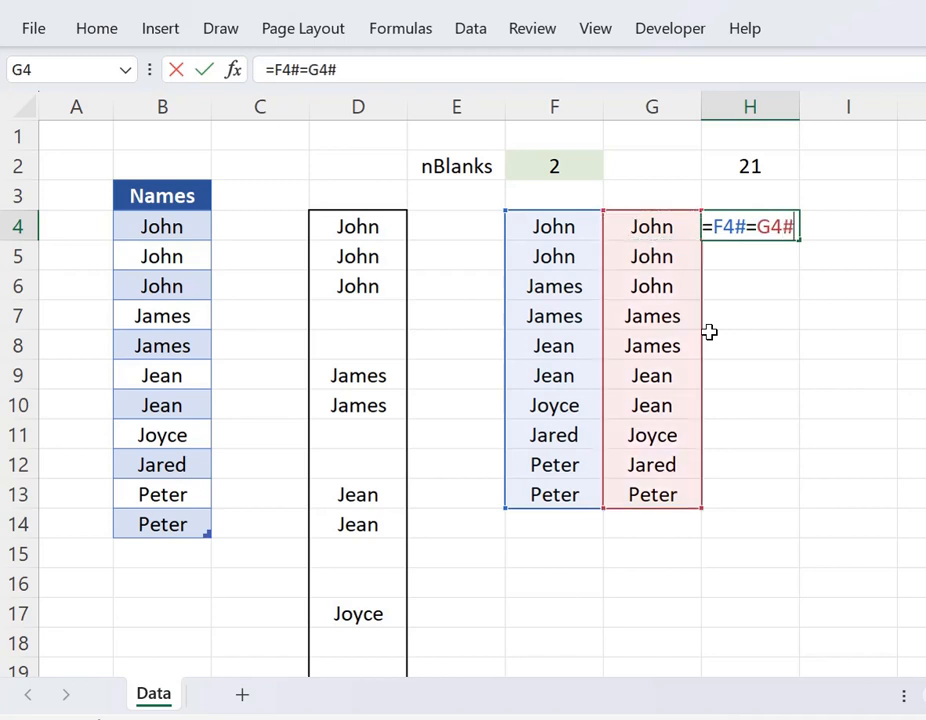
{"action": "key", "text": "ctrl+Return"}
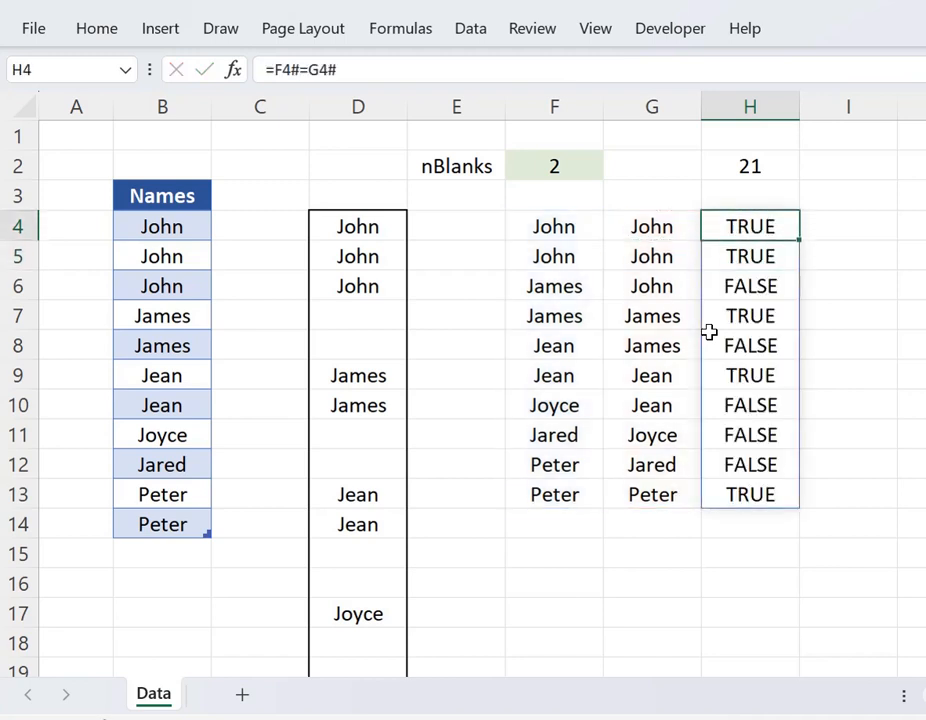
Step: Examine the equality results in H4:H13 for the rows where the name changes
{"action": "left_click", "coordinate": [768, 288]}
{"action": "left_click", "coordinate": [769, 346], "text": "ctrl"}
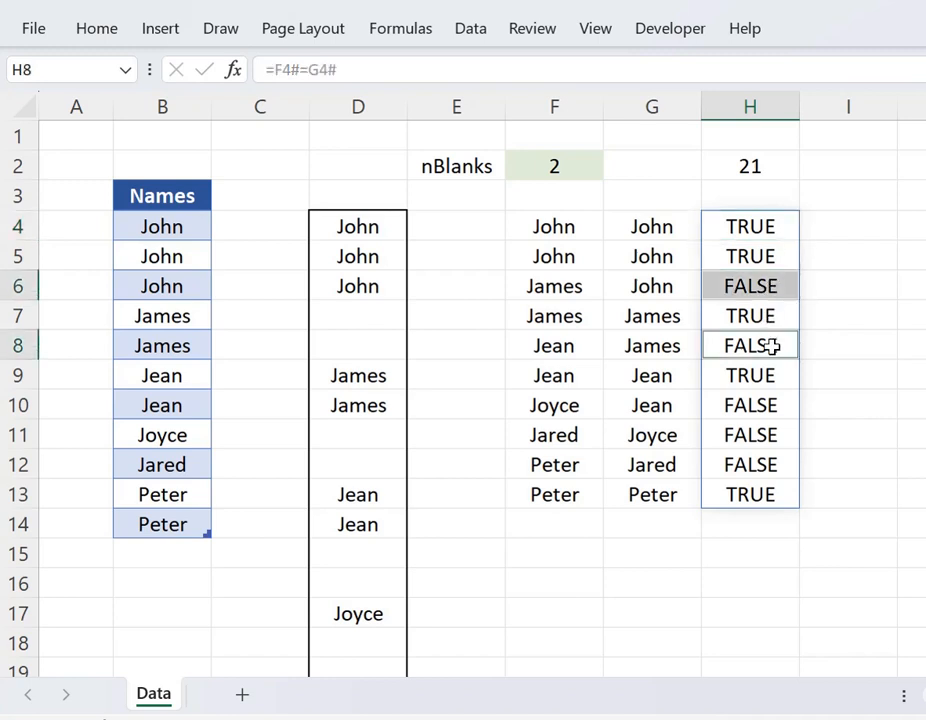
{"action": "left_click", "coordinate": [768, 402], "text": "ctrl"}
{"action": "left_click", "coordinate": [766, 435], "text": "ctrl"}
{"action": "left_click", "coordinate": [760, 463], "text": "ctrl"}
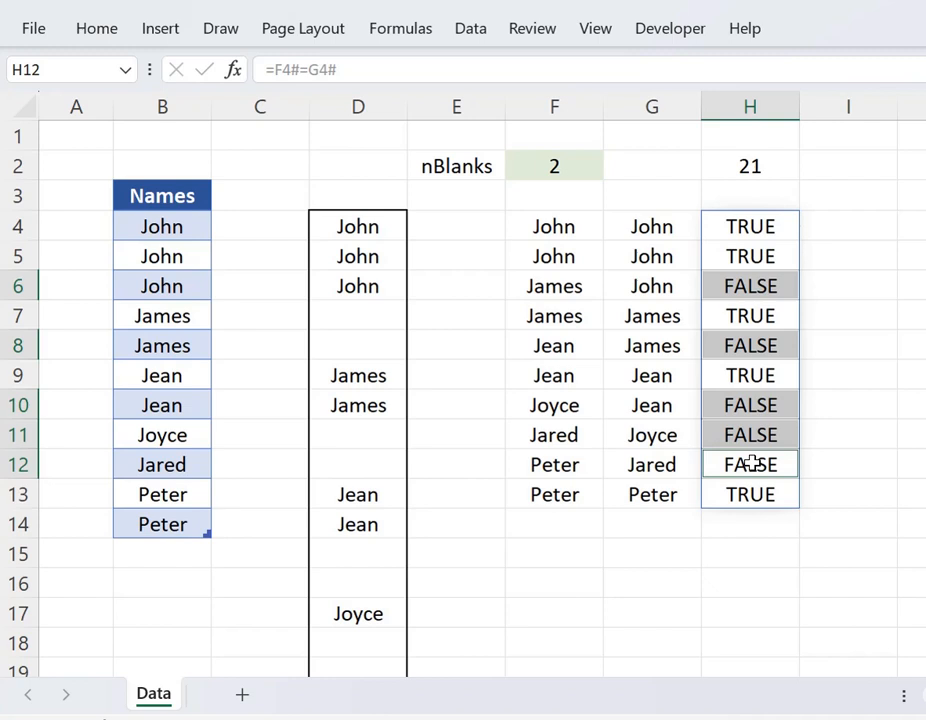
{"action": "left_click", "coordinate": [763, 227]}
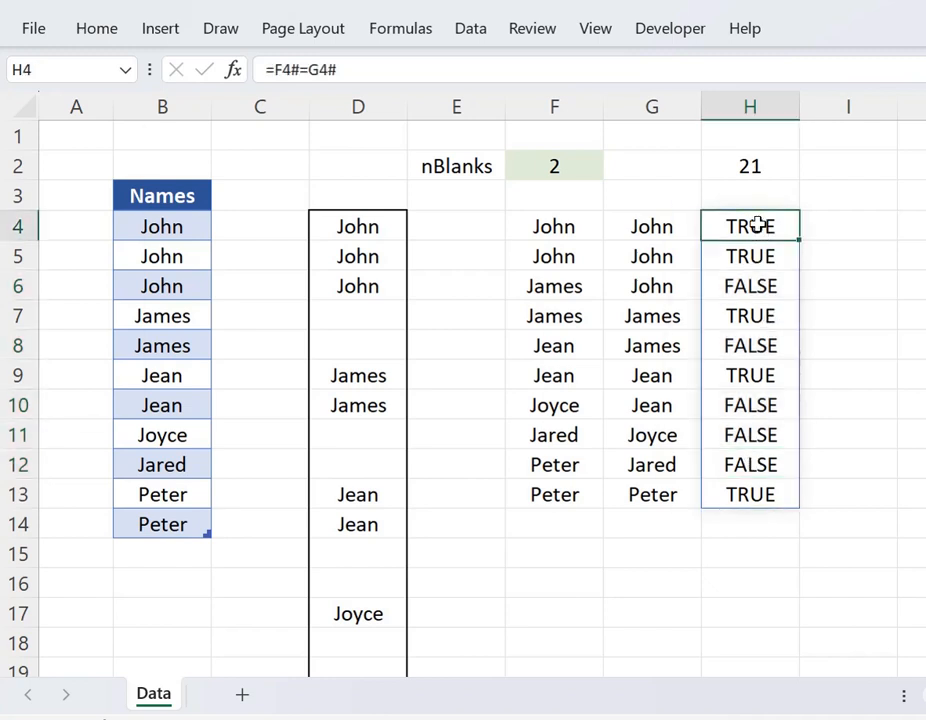
{"action": "left_click_drag", "start_coordinate": [763, 224], "coordinate": [765, 495]}
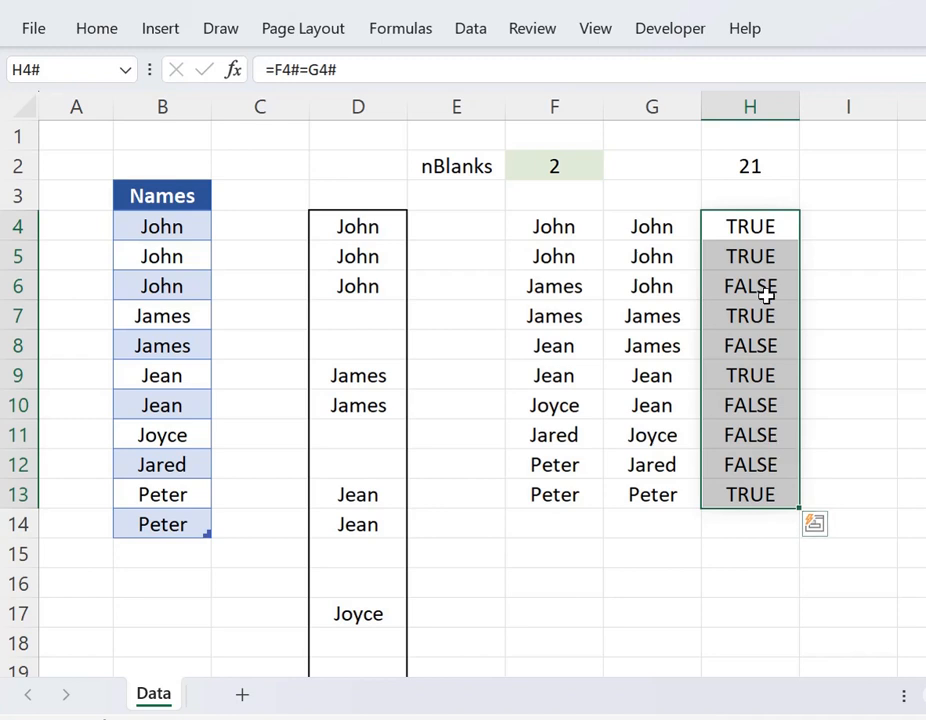
Step: Change the comparison operator in H4 to not equal, making the formula =F4#<>G4#
{"action": "left_click", "coordinate": [761, 228]}
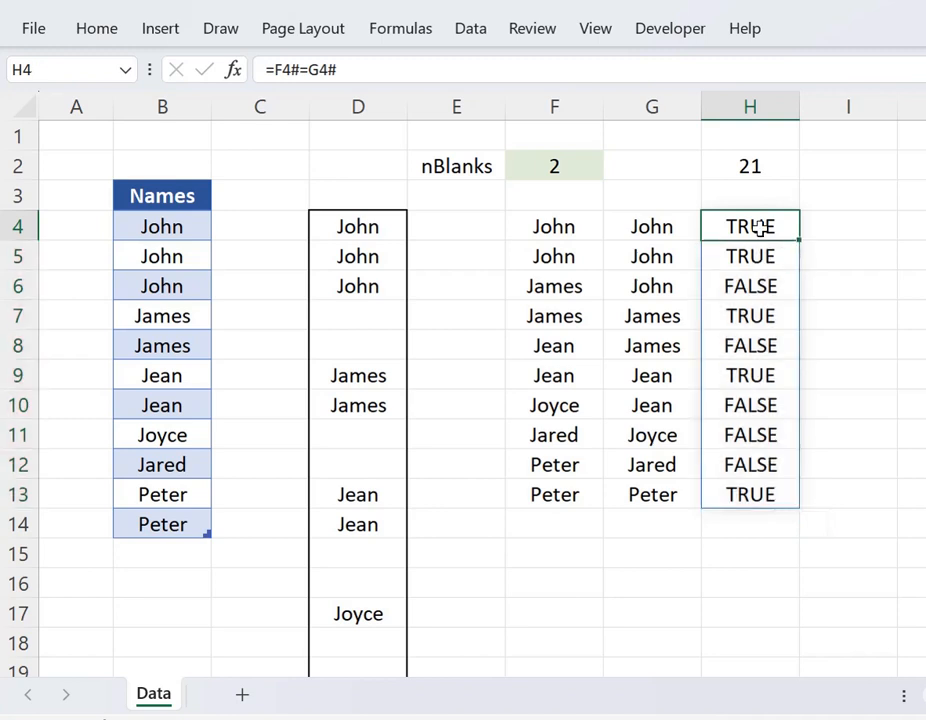
{"action": "left_click", "coordinate": [302, 67]}
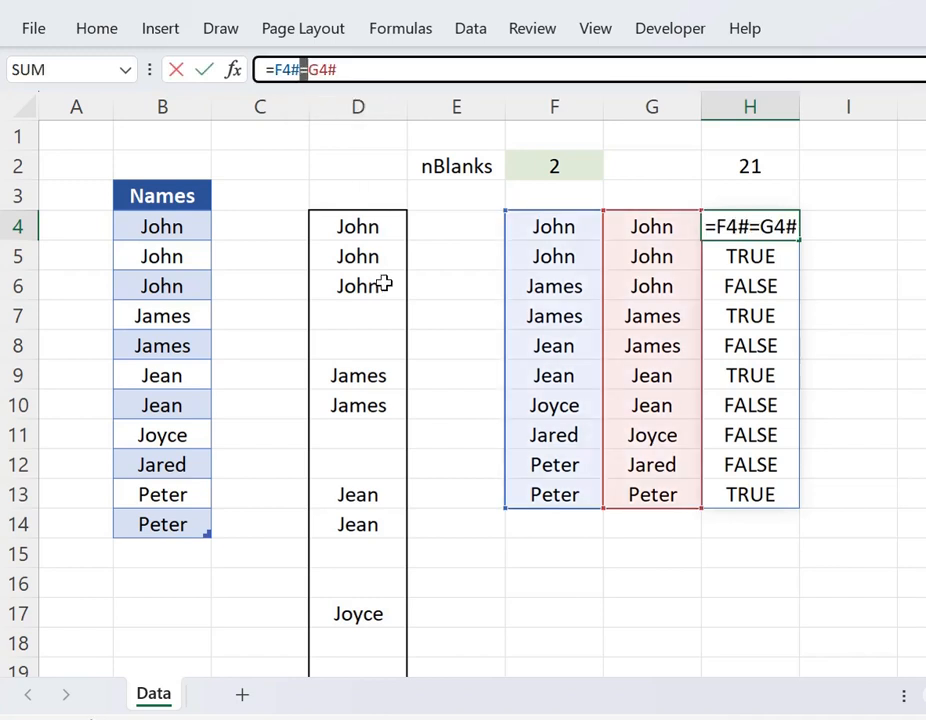
{"action": "type", "text": "<>"}
{"action": "key", "text": "Return"}
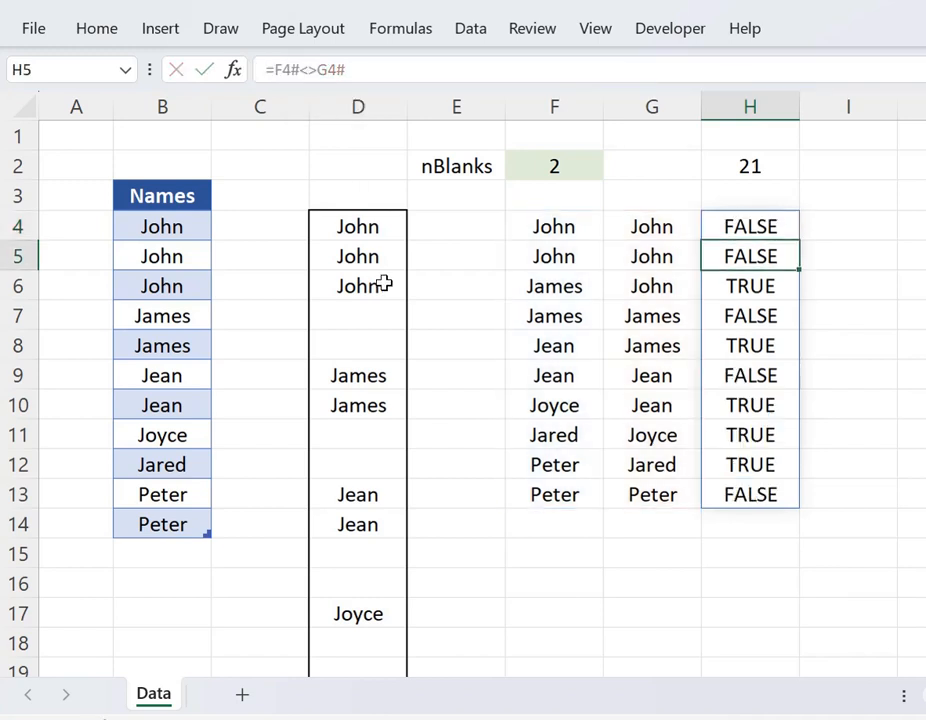
{"action": "key", "text": "Up"}
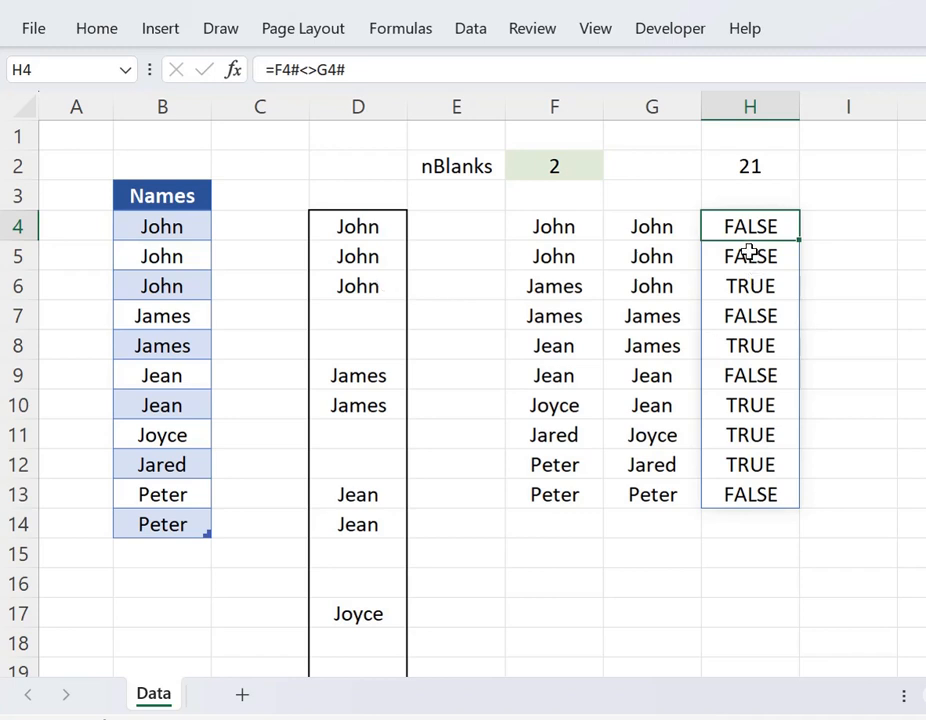
Step: Review the not-equal results in H4:H13, checking which rows mark a change of name
{"action": "left_click", "coordinate": [759, 288]}
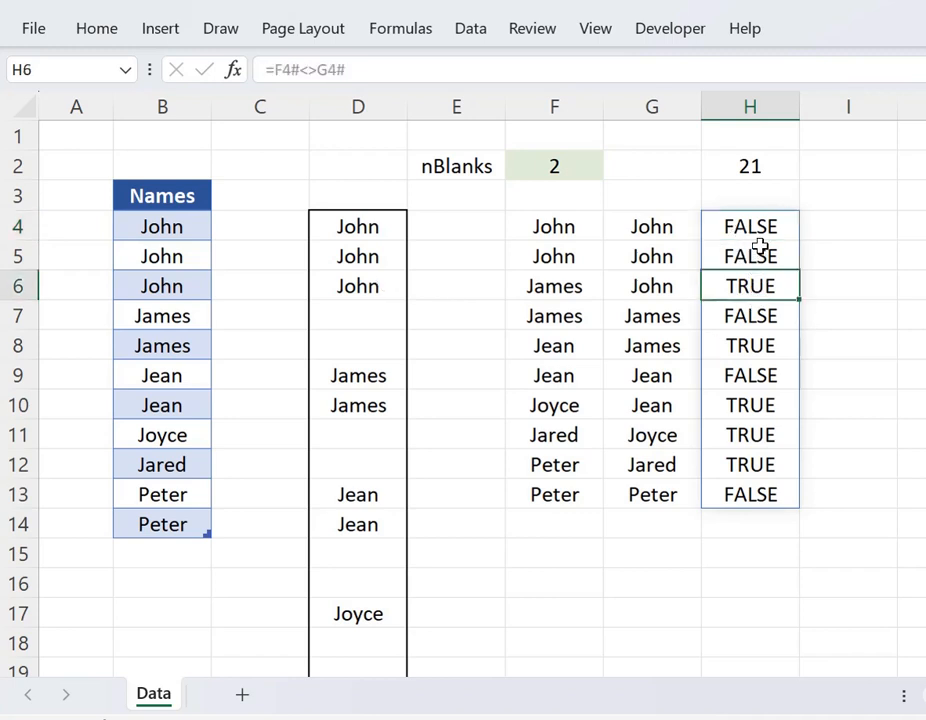
{"action": "left_click", "coordinate": [762, 228]}
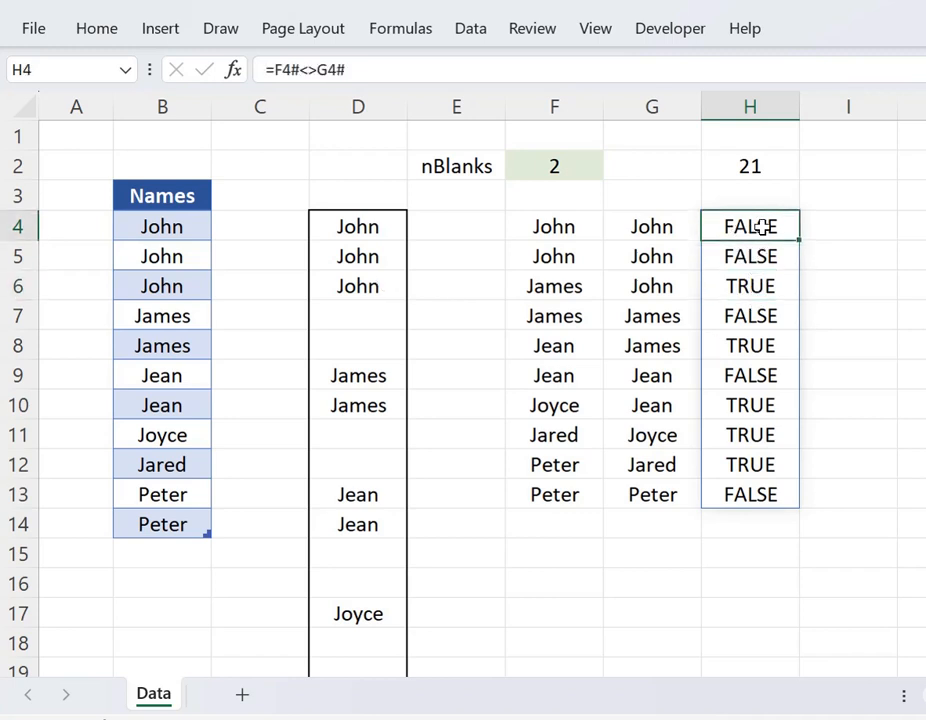
{"action": "left_click", "coordinate": [767, 281]}
{"action": "left_click_drag", "start_coordinate": [745, 230], "coordinate": [748, 480]}
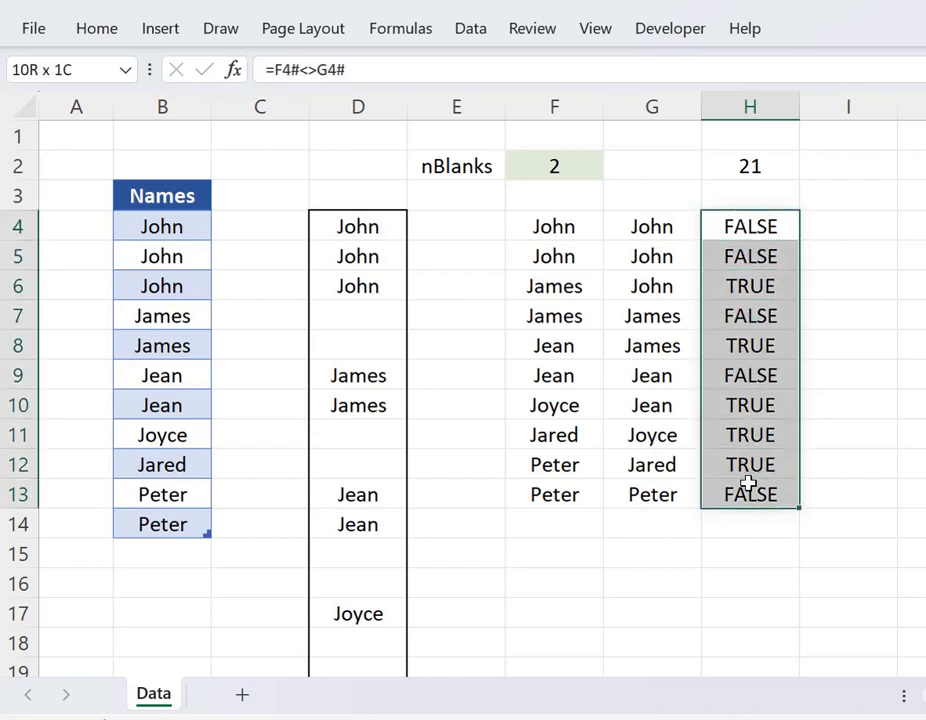
{"action": "left_click", "coordinate": [752, 287]}
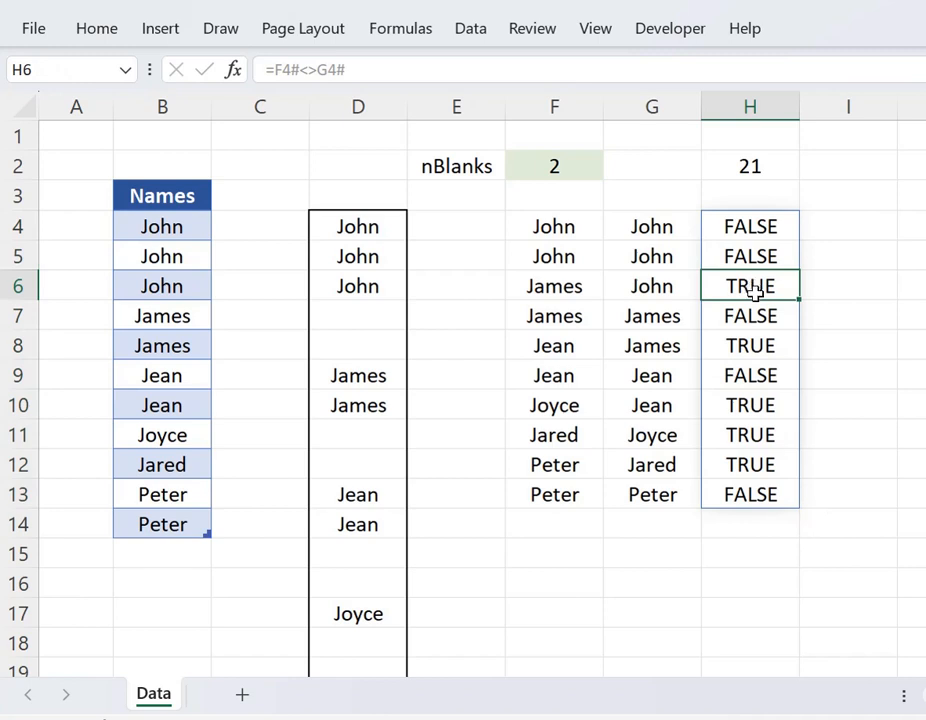
{"action": "left_click", "coordinate": [767, 347], "text": "ctrl"}
{"action": "left_click", "coordinate": [760, 401], "text": "ctrl"}
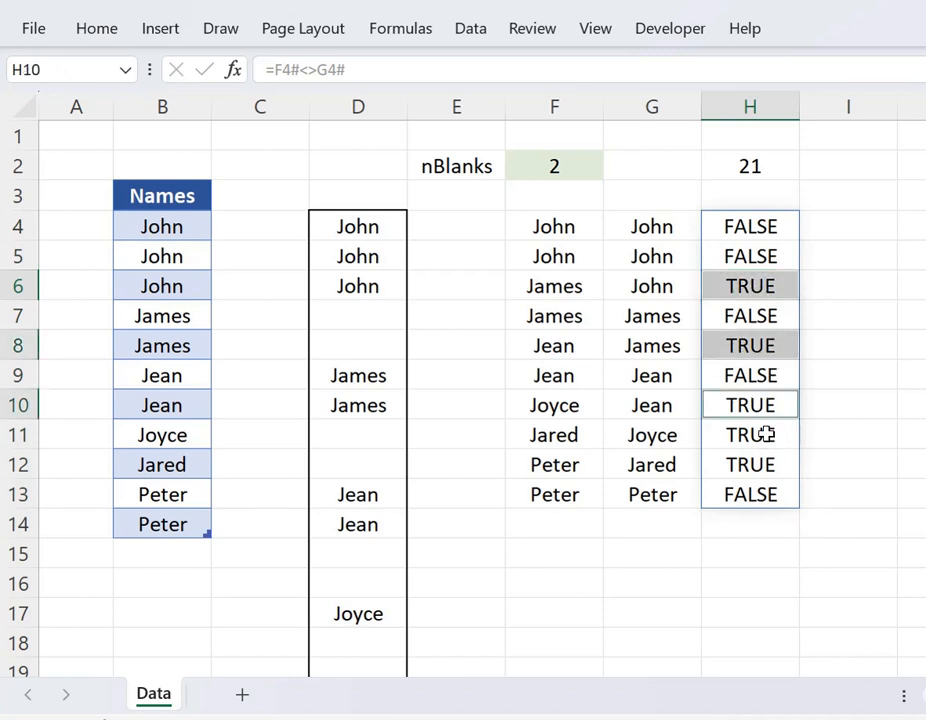
{"action": "left_click", "coordinate": [763, 433], "text": "ctrl"}
{"action": "left_click", "coordinate": [763, 463], "text": "ctrl"}
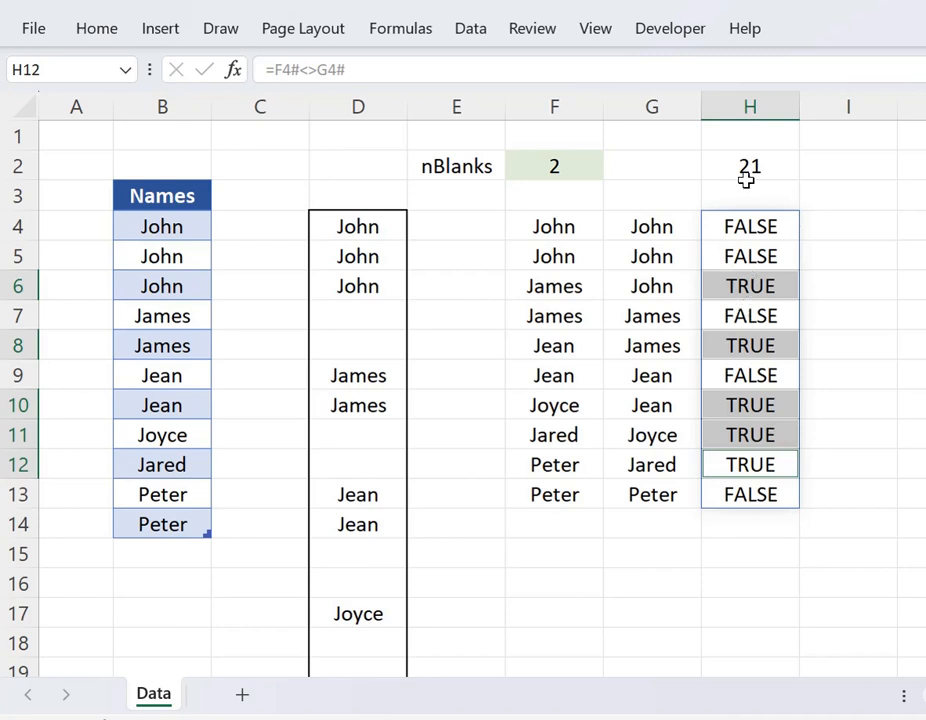
{"action": "left_click_drag", "start_coordinate": [749, 222], "coordinate": [753, 487]}
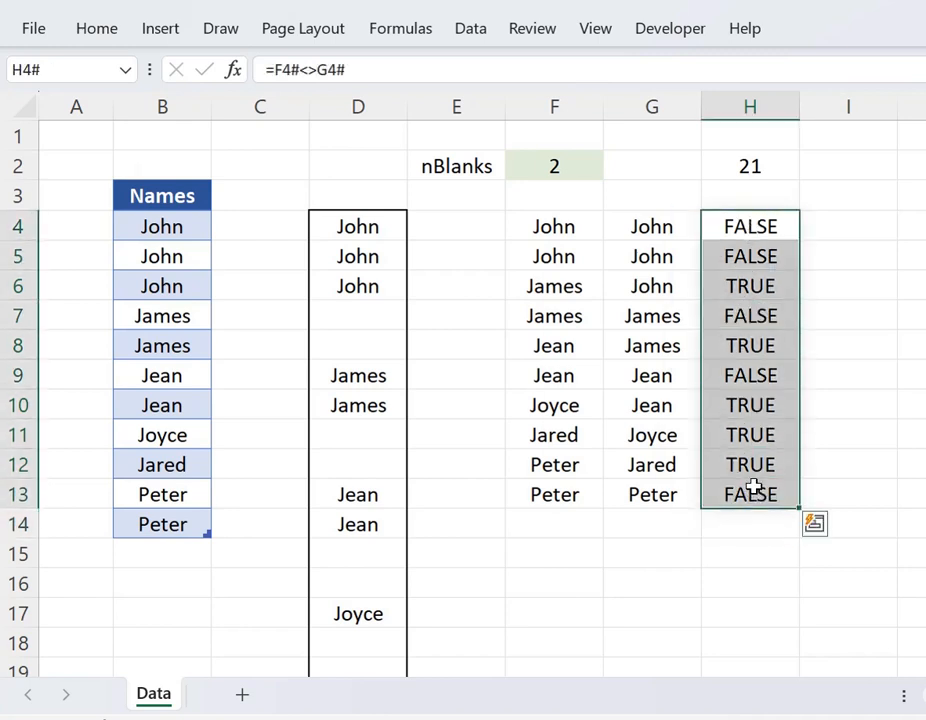
{"action": "left_click", "coordinate": [766, 224]}
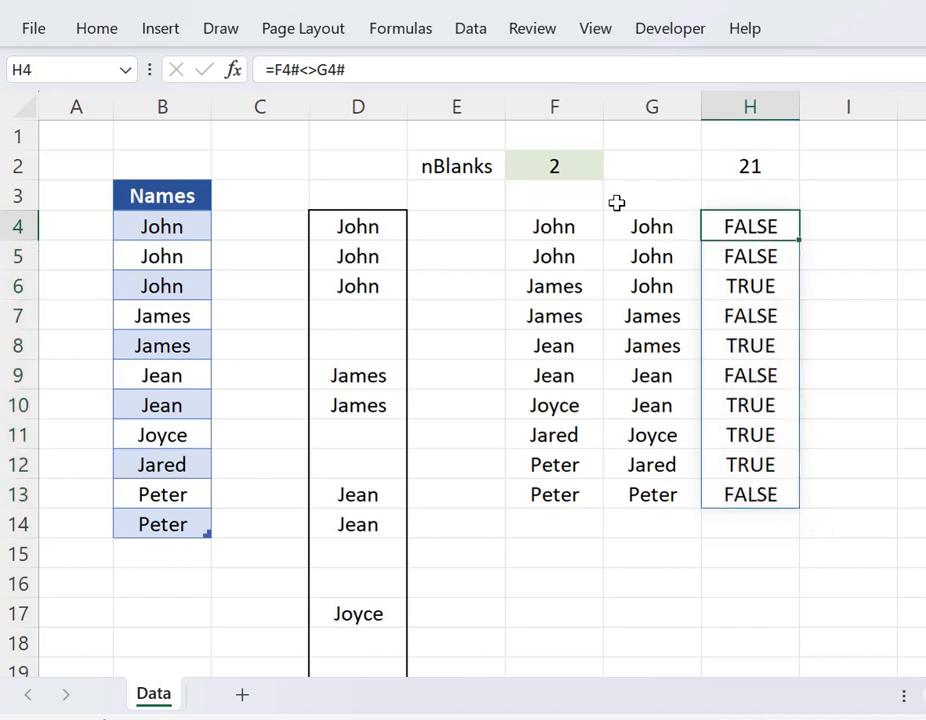
Step: Replace the F4# reference in the H4 formula with F4's own expression, DROP(tblNames[Names],1)
{"action": "left_click", "coordinate": [544, 227]}
{"action": "left_click_drag", "start_coordinate": [468, 69], "coordinate": [280, 78]}
{"action": "key", "text": "ctrl+c"}
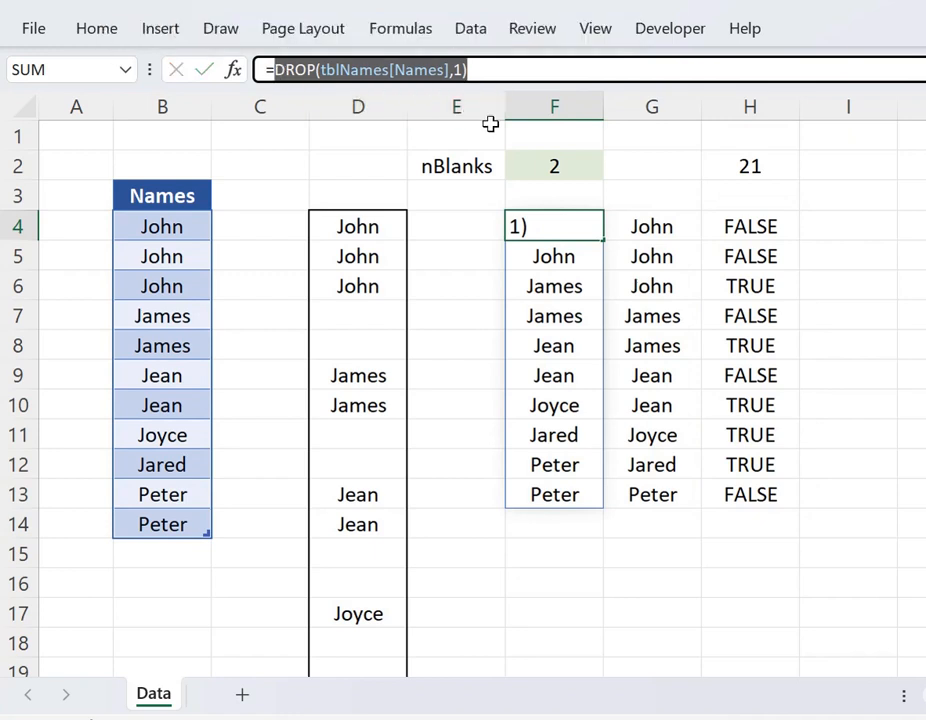
{"action": "key", "text": "Escape"}
{"action": "left_click", "coordinate": [740, 220]}
{"action": "left_click_drag", "start_coordinate": [278, 68], "coordinate": [297, 68]}
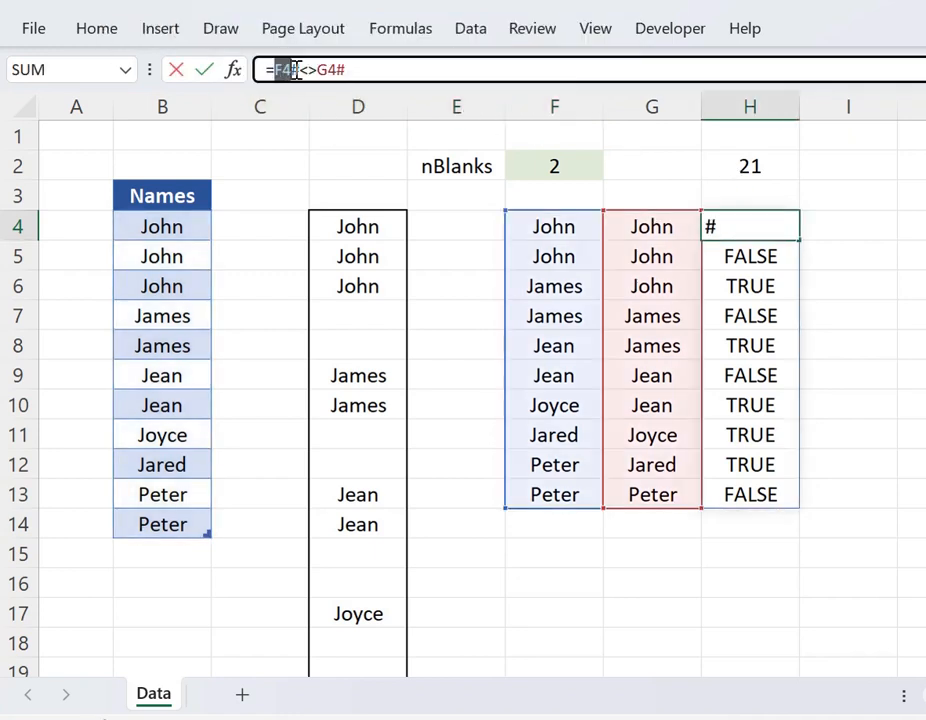
{"action": "key", "text": "ctrl+v"}
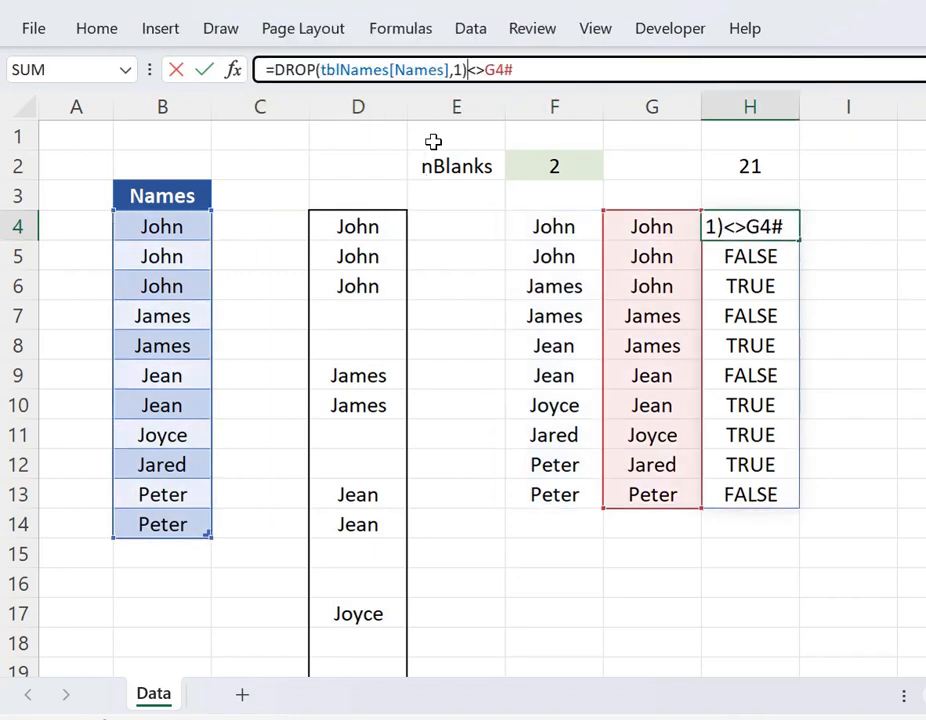
{"action": "key", "text": "Return"}
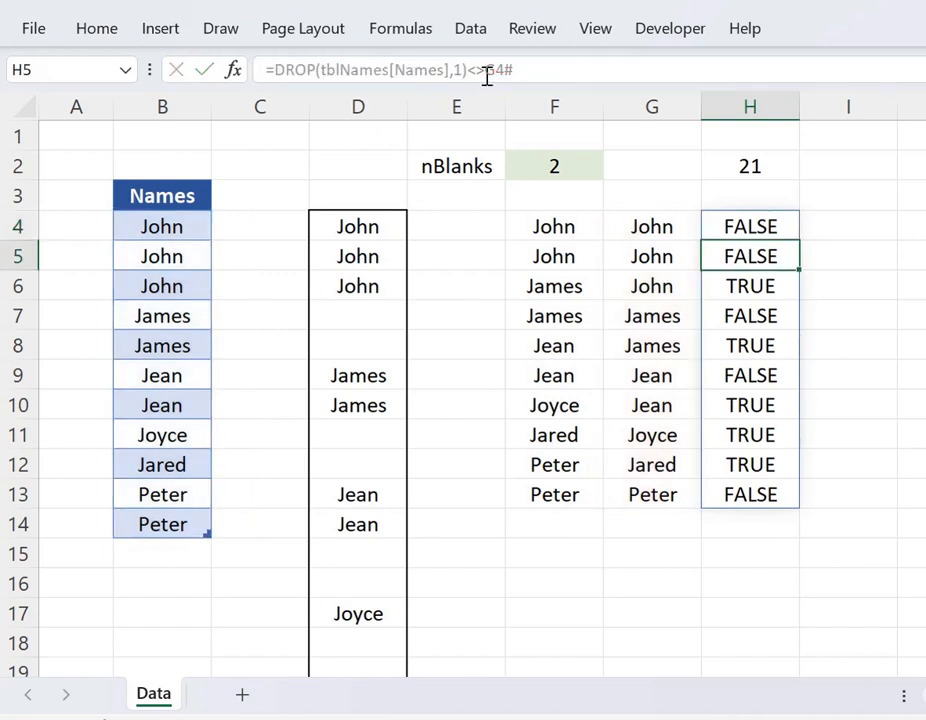
Step: Replace the G4# reference in the H4 formula with G4's own expression, DROP(tblNames[Names],-1)
{"action": "key", "text": "Up"}
{"action": "key", "text": "Left"}
{"action": "left_click_drag", "start_coordinate": [515, 70], "coordinate": [270, 70]}
{"action": "key", "text": "ctrl+c"}
{"action": "key", "text": "Escape"}
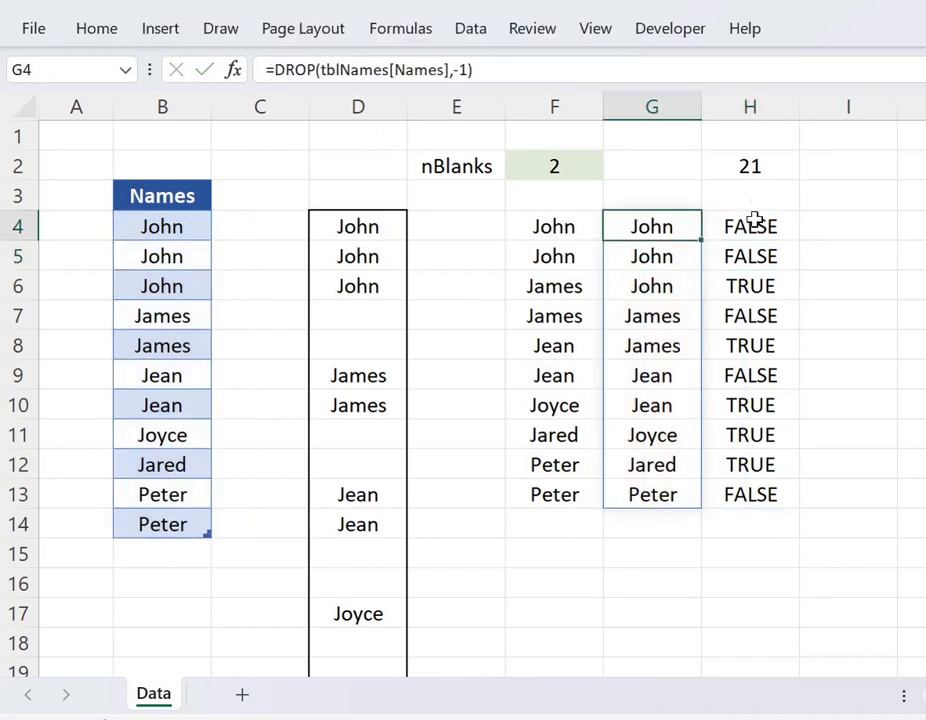
{"action": "left_click", "coordinate": [754, 222]}
{"action": "left_click_drag", "start_coordinate": [485, 70], "coordinate": [515, 72]}
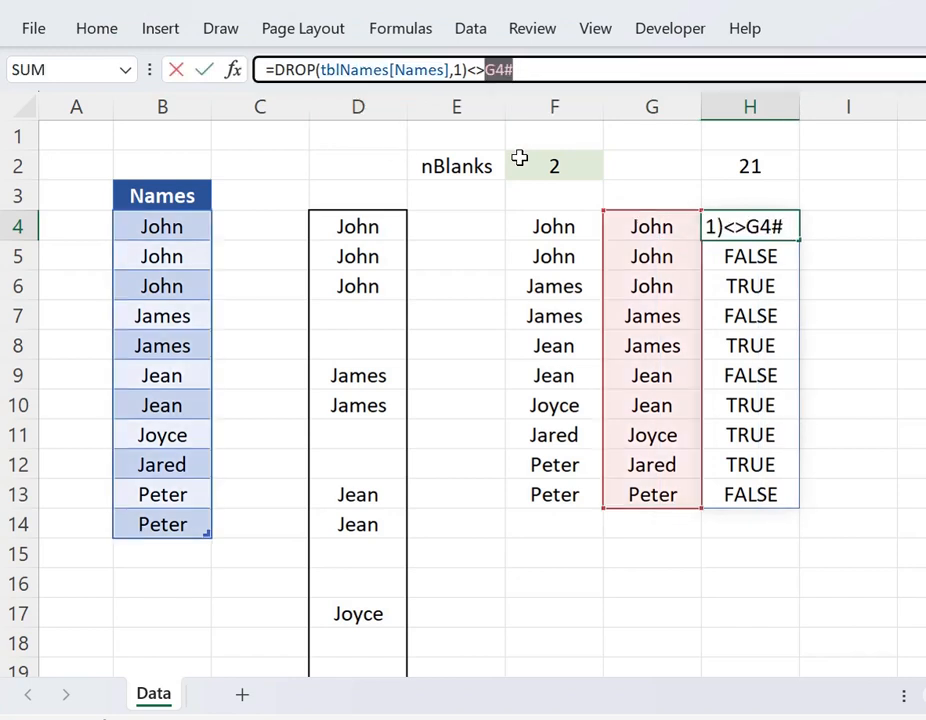
{"action": "key", "text": "ctrl+v"}
{"action": "key", "text": "Return"}
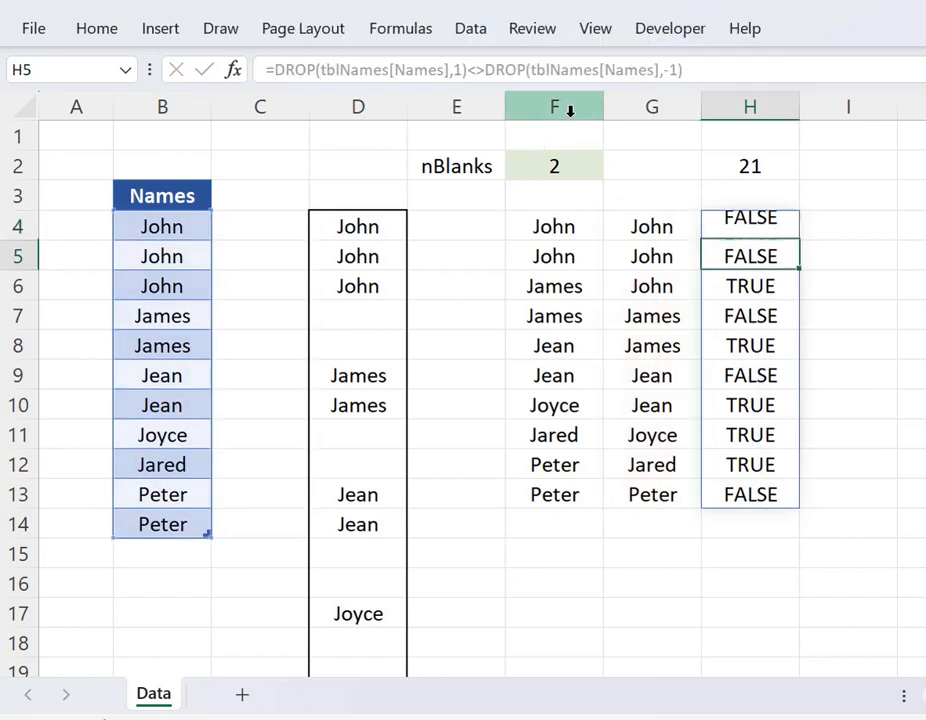
Step: Clear the helper formulas in F4:G4 and move the combined comparison formula from H4 to F4
{"action": "key", "text": "Up"}
{"action": "key", "text": "Left"}
{"action": "key", "text": "Left"}
{"action": "key", "text": "shift+Right"}
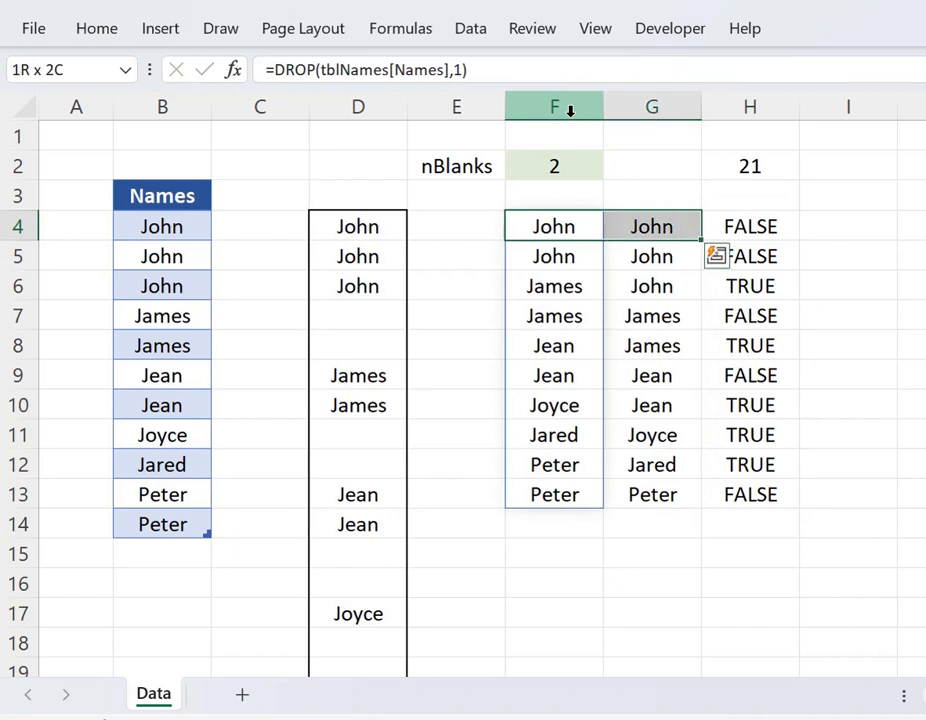
{"action": "key", "text": "Delete"}
{"action": "left_click", "coordinate": [750, 220]}
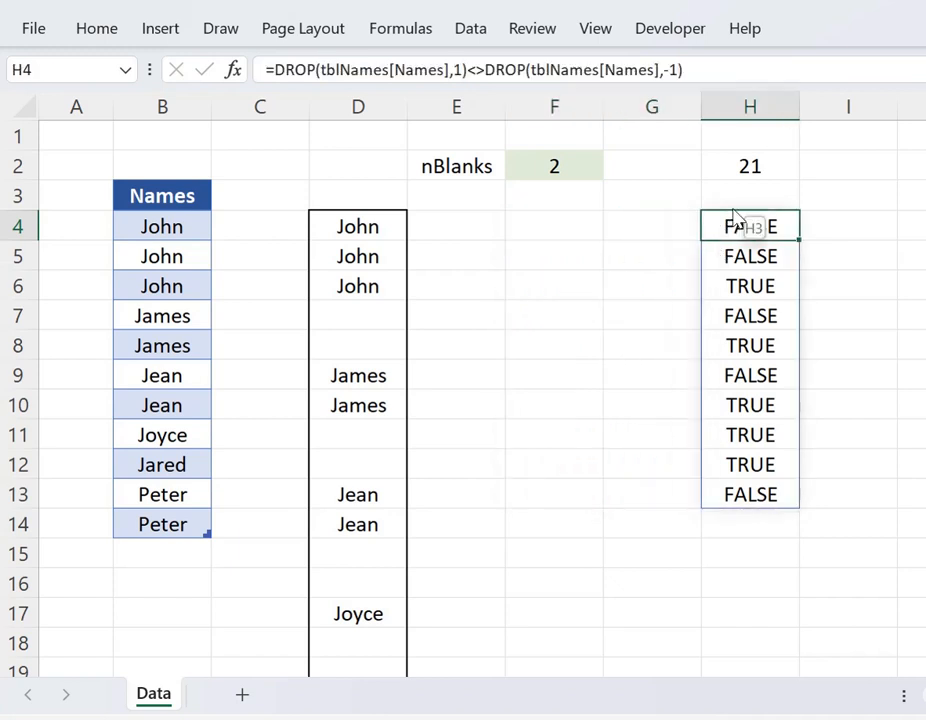
{"action": "left_click_drag", "start_coordinate": [738, 221], "coordinate": [542, 228]}
Step: Enter =F4#*1 in G4 to convert the TRUE/FALSE results into ones and zeros
{"action": "left_click", "coordinate": [666, 226]}
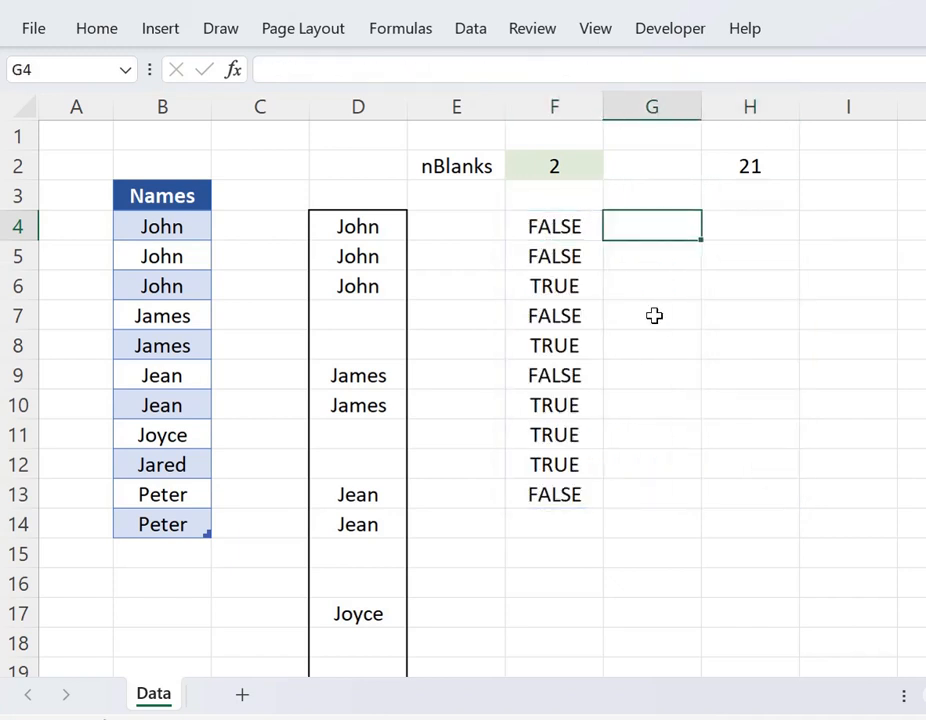
{"action": "type", "text": "="}
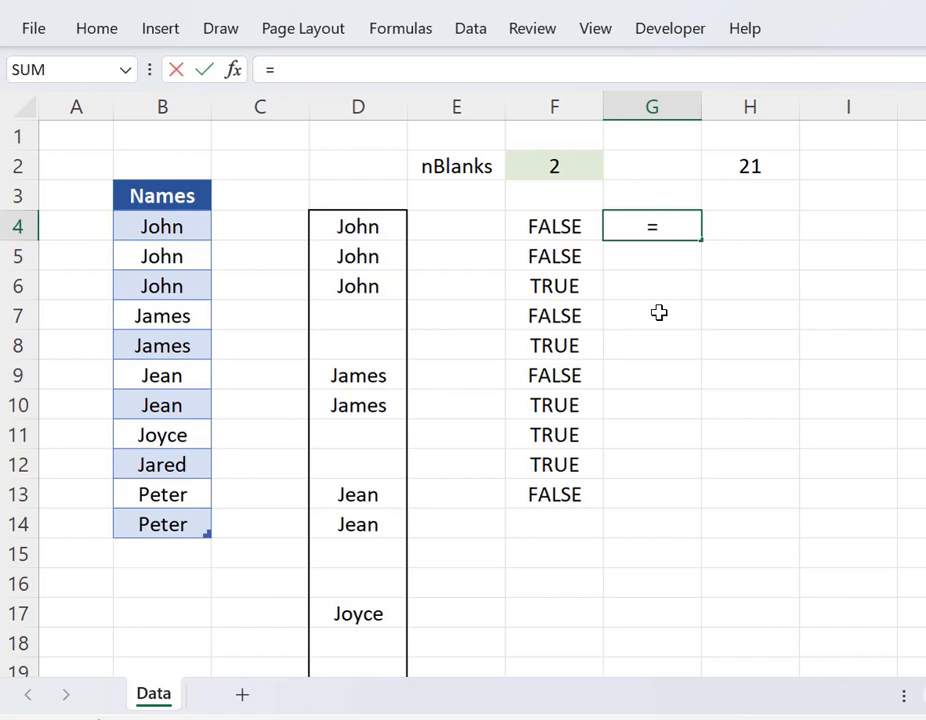
{"action": "key", "text": "Left"}
{"action": "type", "text": "#"}
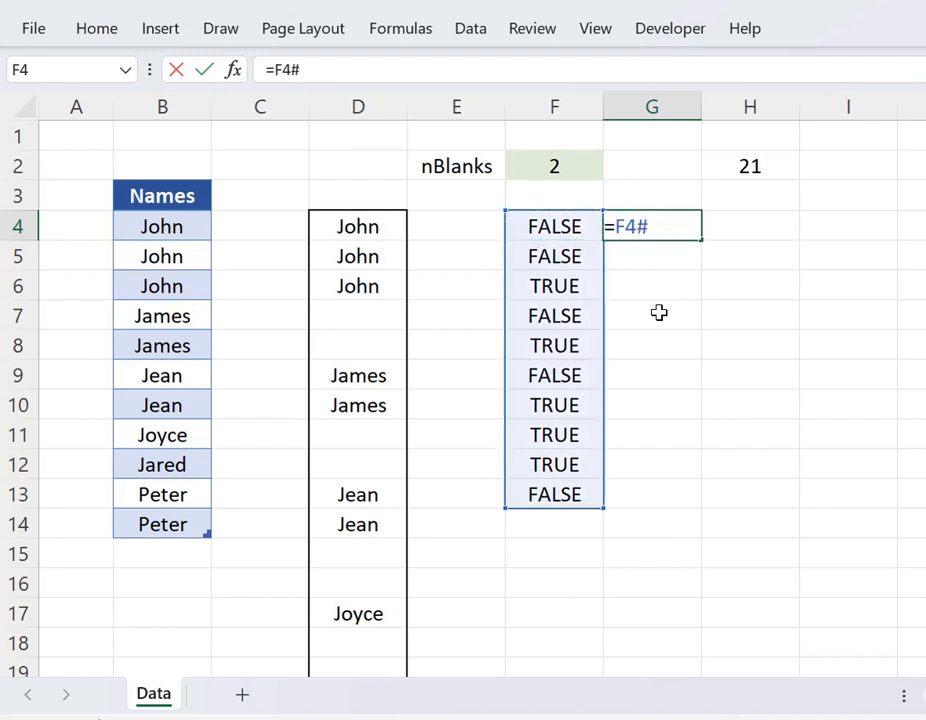
{"action": "type", "text": "*1"}
{"action": "key", "text": "Return"}
{"action": "key", "text": "Up"}
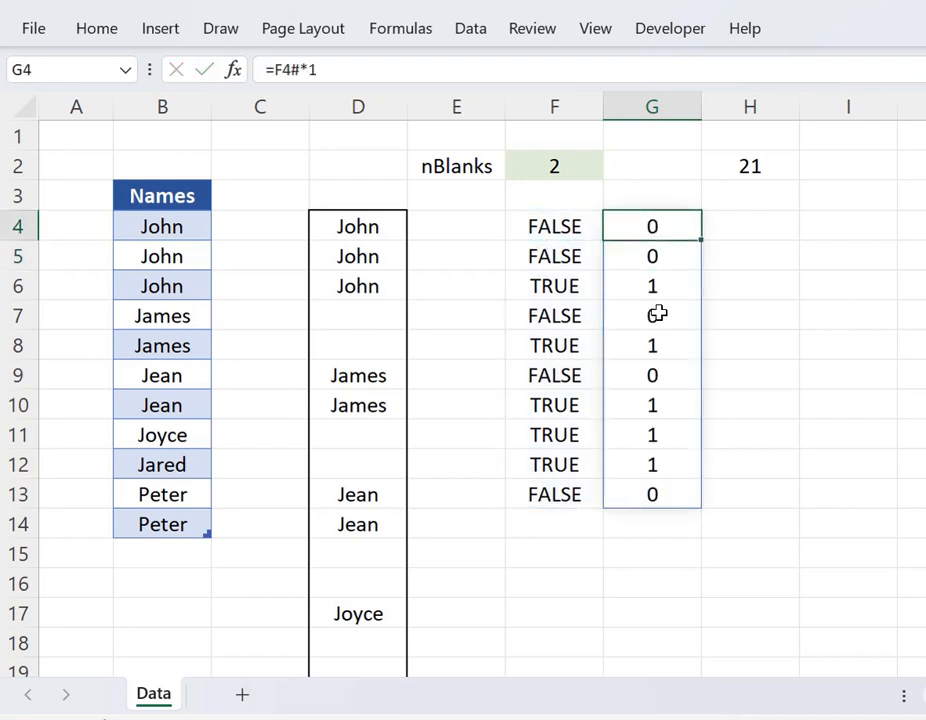
Step: Wrap the G4 formula in SUM so it reads =SUM(F4#*1), totalling the name changes
{"action": "left_click", "coordinate": [274, 70]}
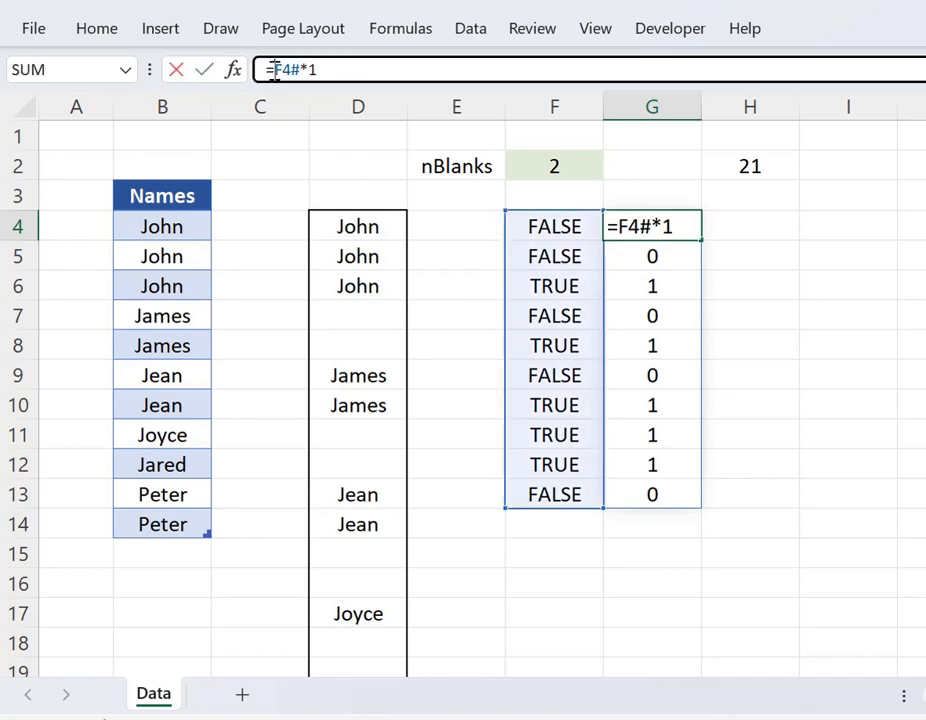
{"action": "type", "text": "sum"}
{"action": "key", "text": "Tab"}
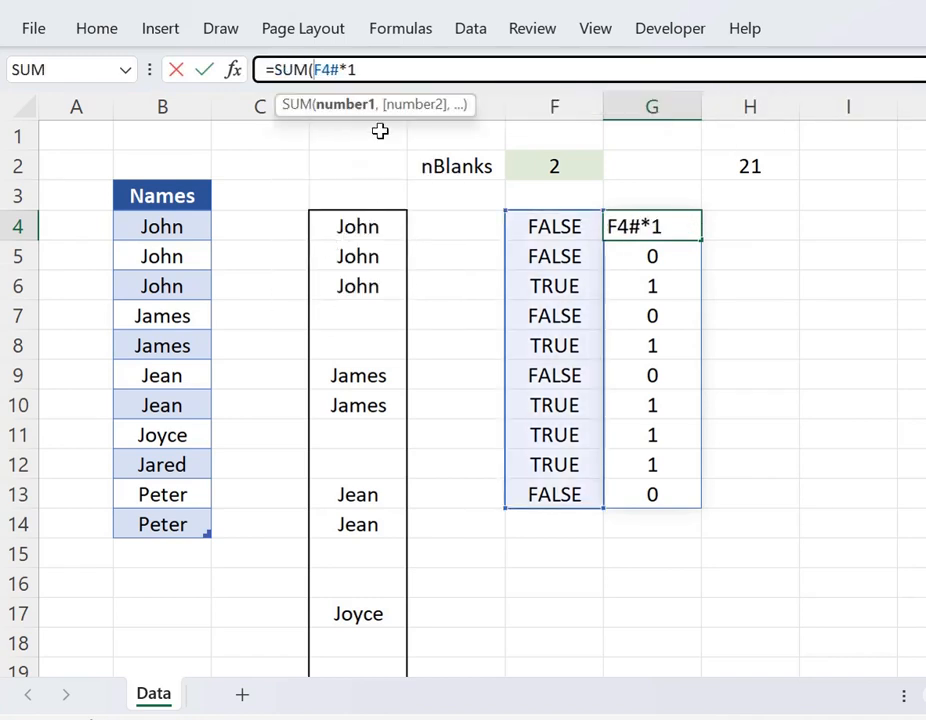
{"action": "key", "text": "Return"}
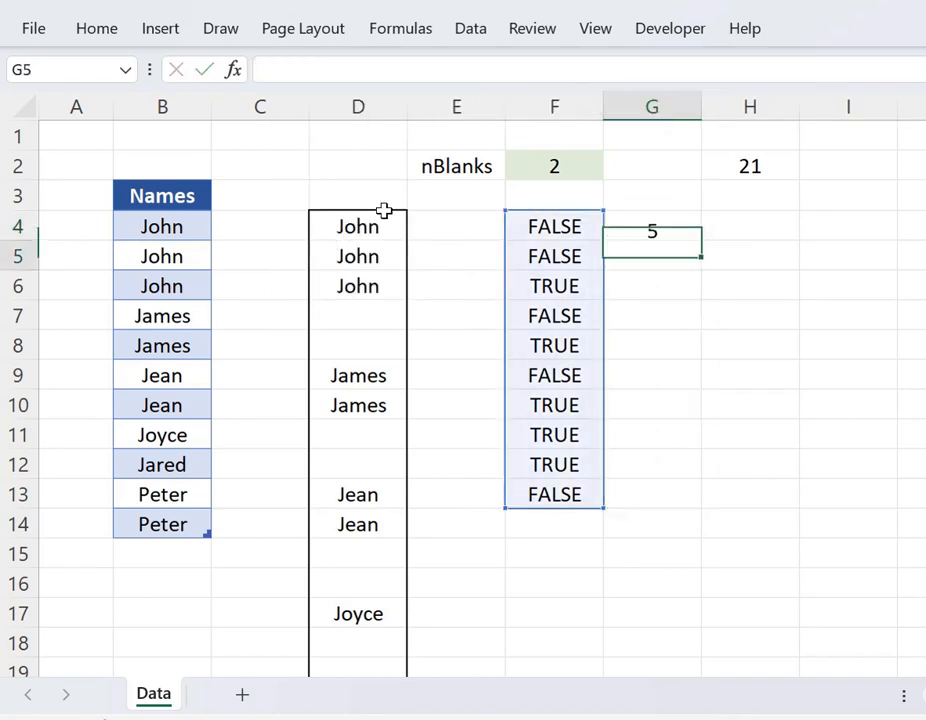
{"action": "key", "text": "Up"}
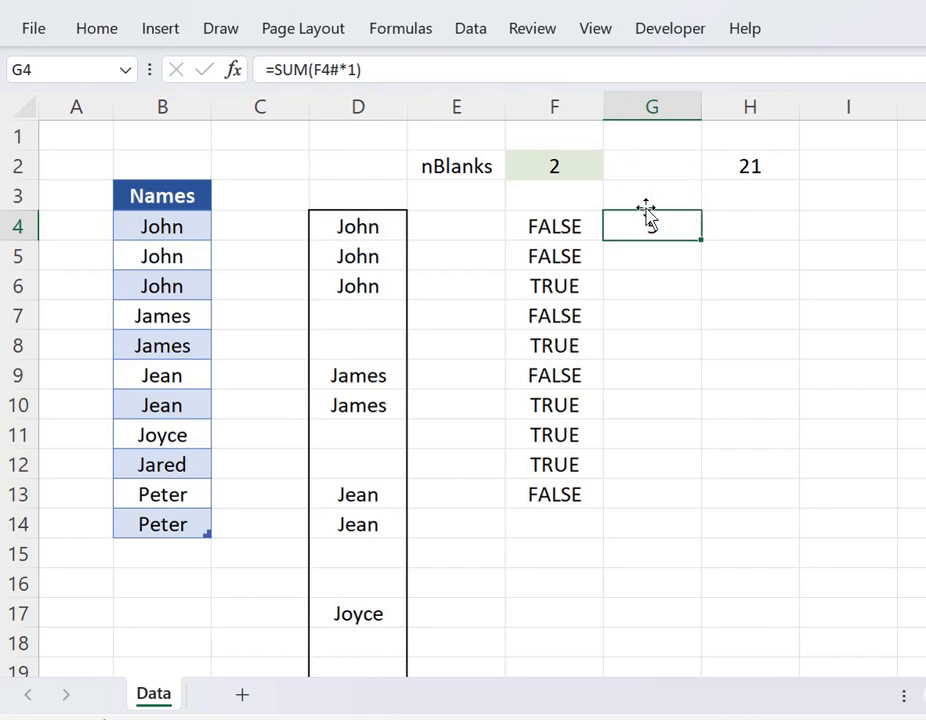
Step: Multiply the SUM in G4 by the nBlanks value in F2, giving =SUM(F4#*1)*F2
{"action": "left_click", "coordinate": [756, 168]}
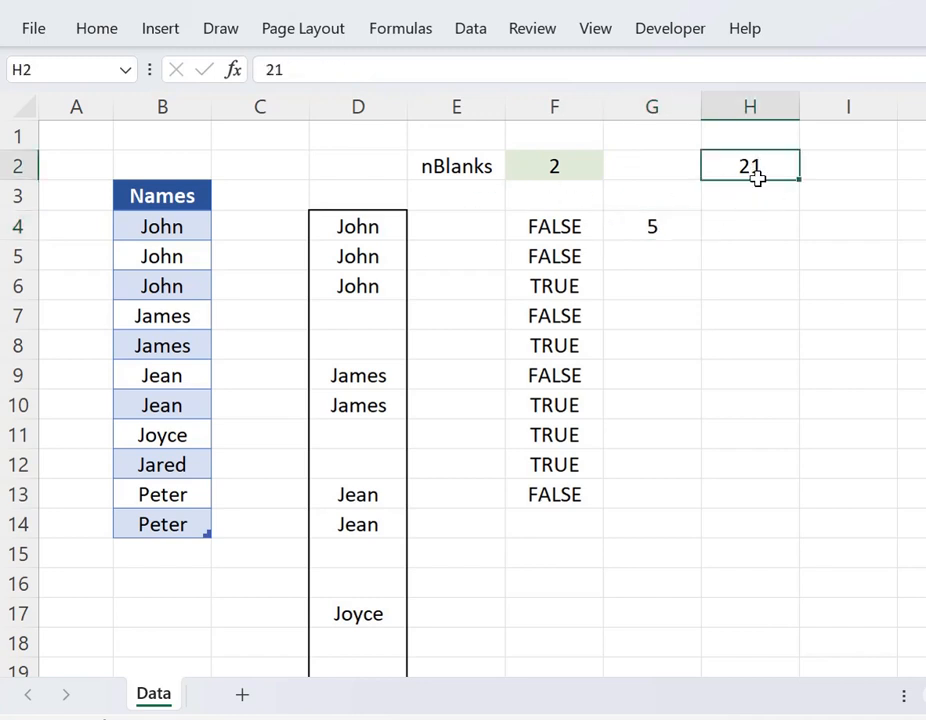
{"action": "left_click", "coordinate": [636, 232]}
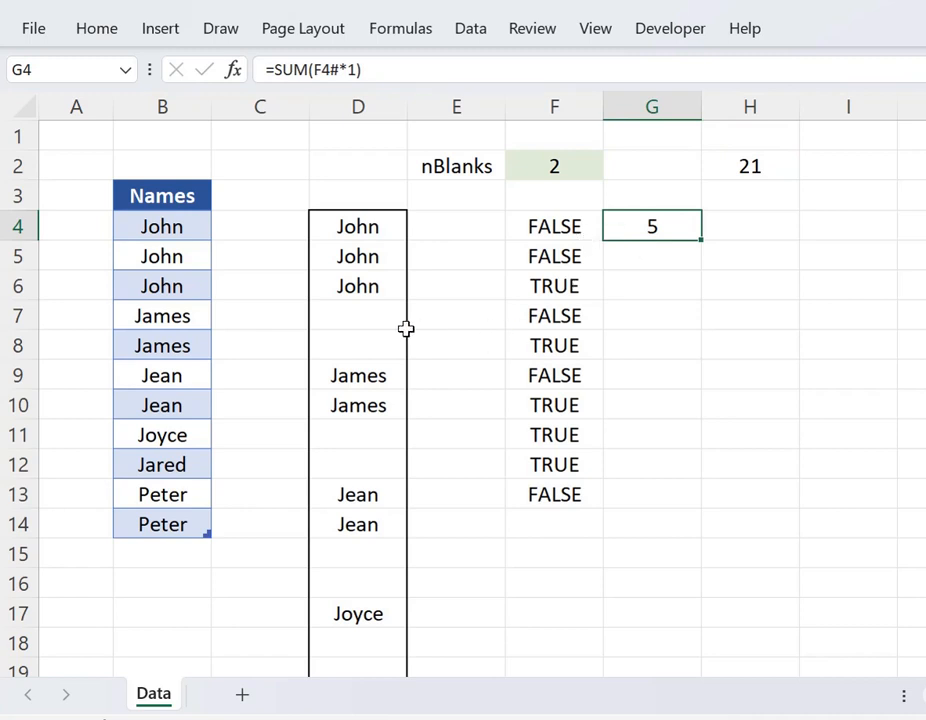
{"action": "left_click", "coordinate": [377, 317]}
{"action": "left_click_drag", "start_coordinate": [377, 317], "coordinate": [377, 346]}
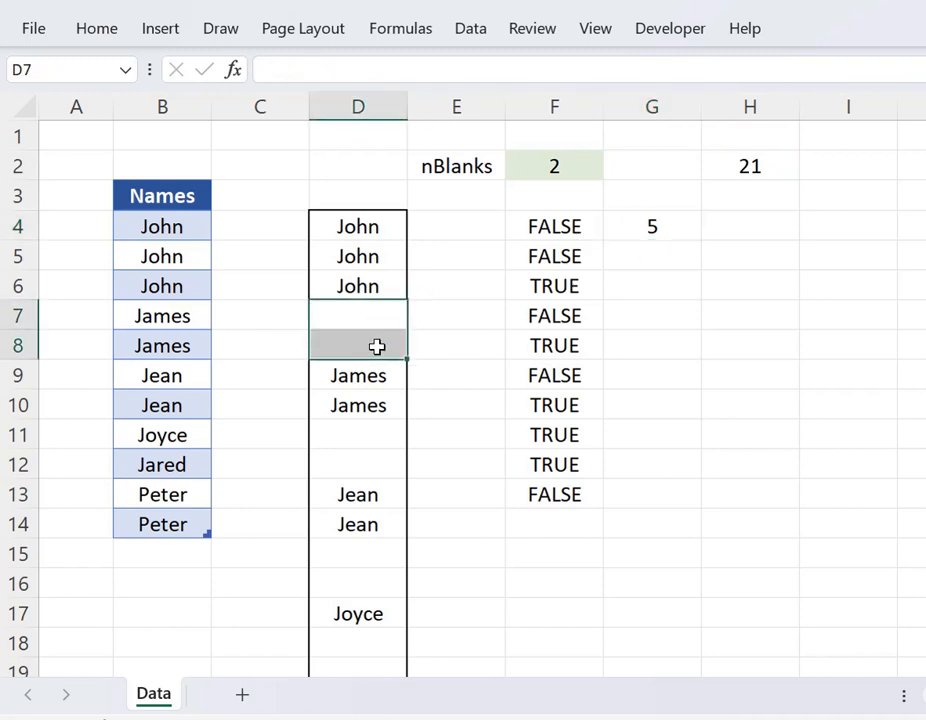
{"action": "mouse_move", "coordinate": [380, 437]}
{"action": "left_mouse_down"}
{"action": "mouse_move", "coordinate": [380, 477]}
{"action": "mouse_move", "coordinate": [380, 462]}
{"action": "left_mouse_up"}
{"action": "left_click", "coordinate": [547, 167]}
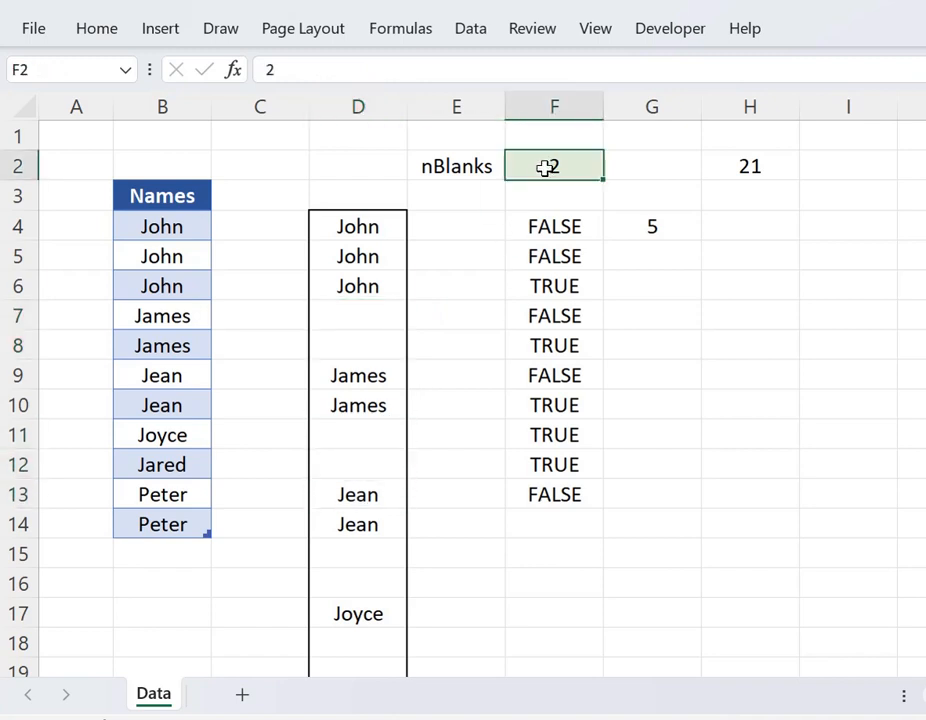
{"action": "left_click", "coordinate": [656, 234]}
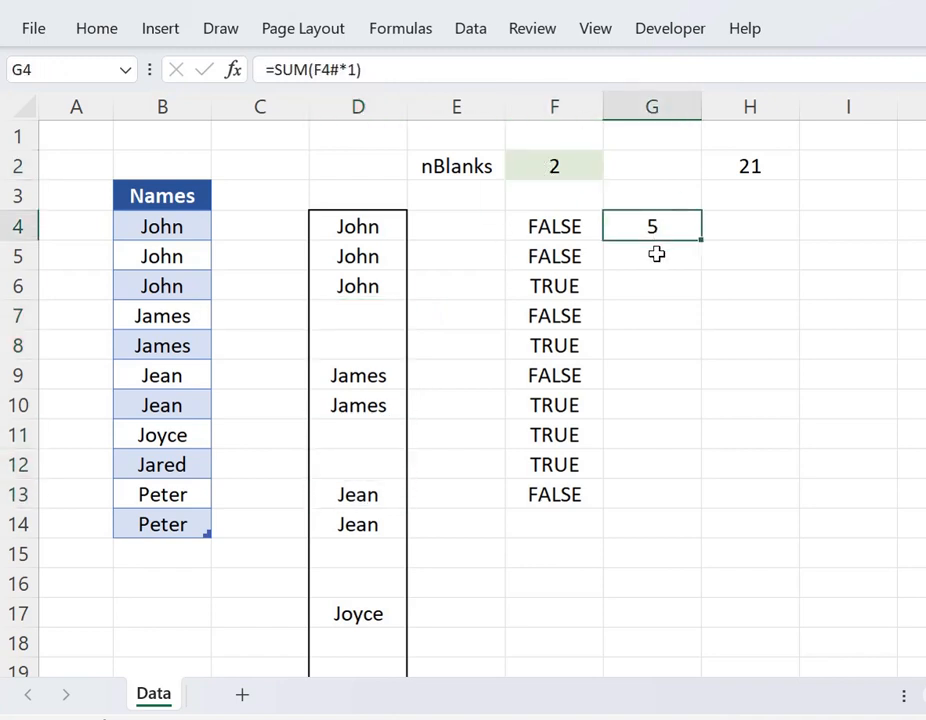
{"action": "left_click", "coordinate": [416, 71]}
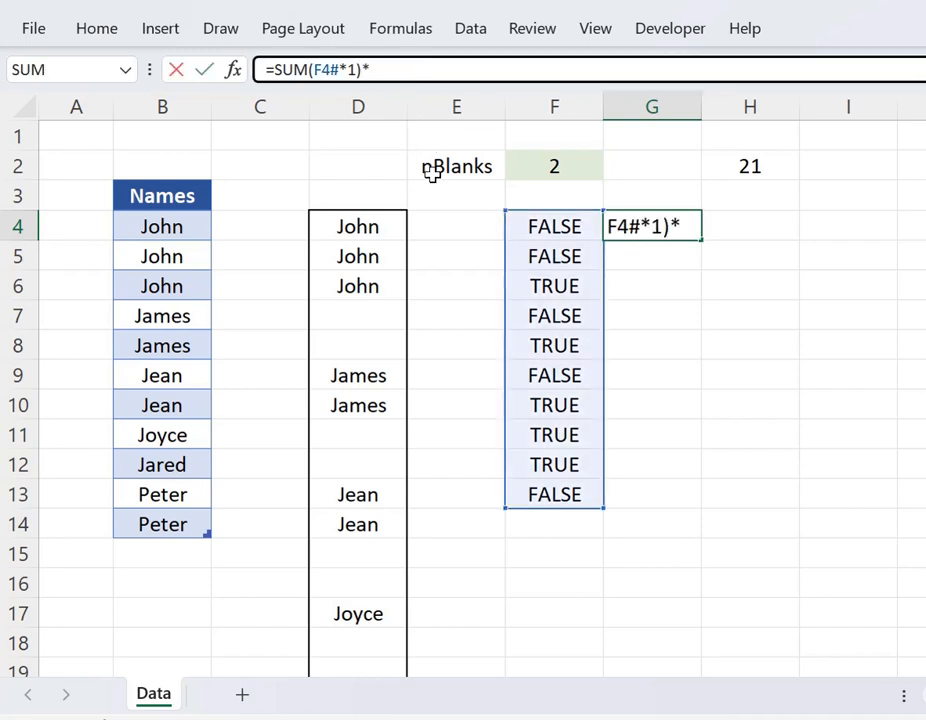
{"action": "left_click", "coordinate": [562, 166]}
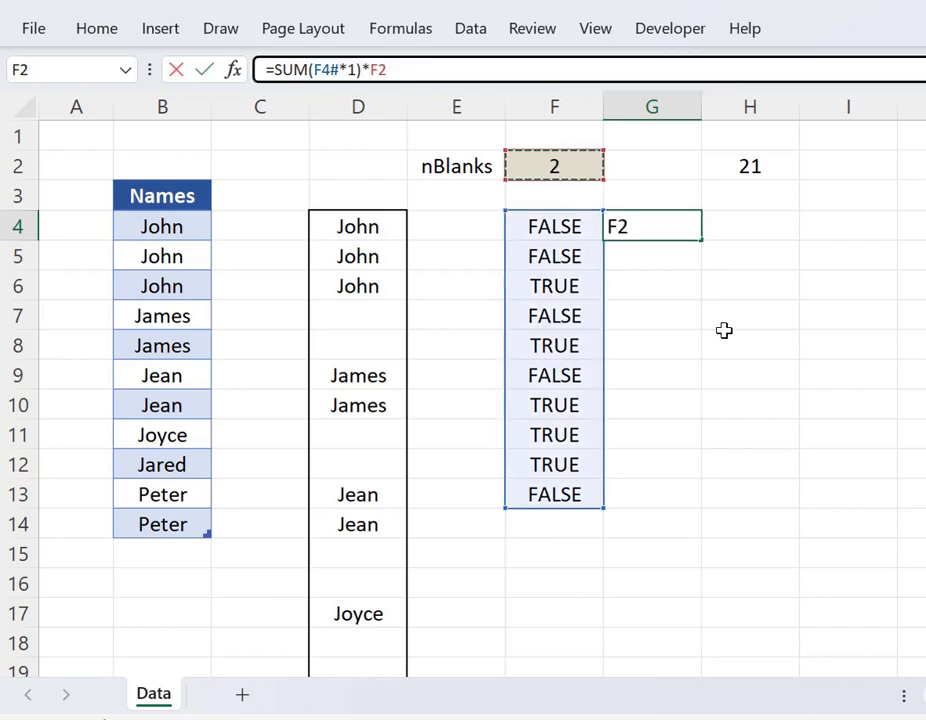
{"action": "key", "text": "Return"}
{"action": "key", "text": "Up"}
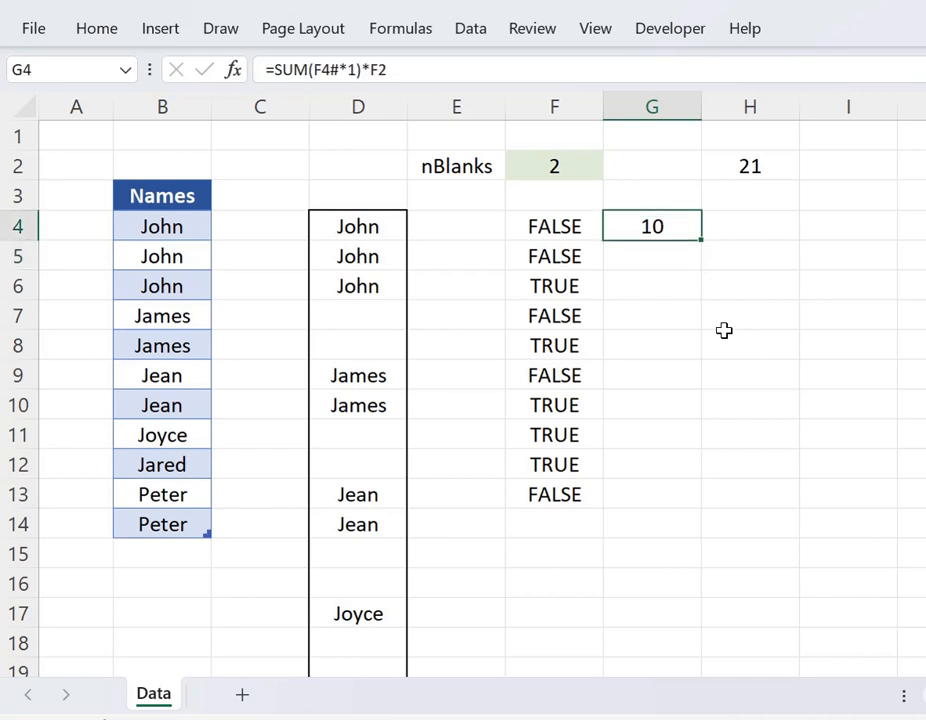
Step: Add ROWS(tblNames[Names]) to the G4 formula and compare the result with the target row count in H2
{"action": "left_click", "coordinate": [482, 72]}
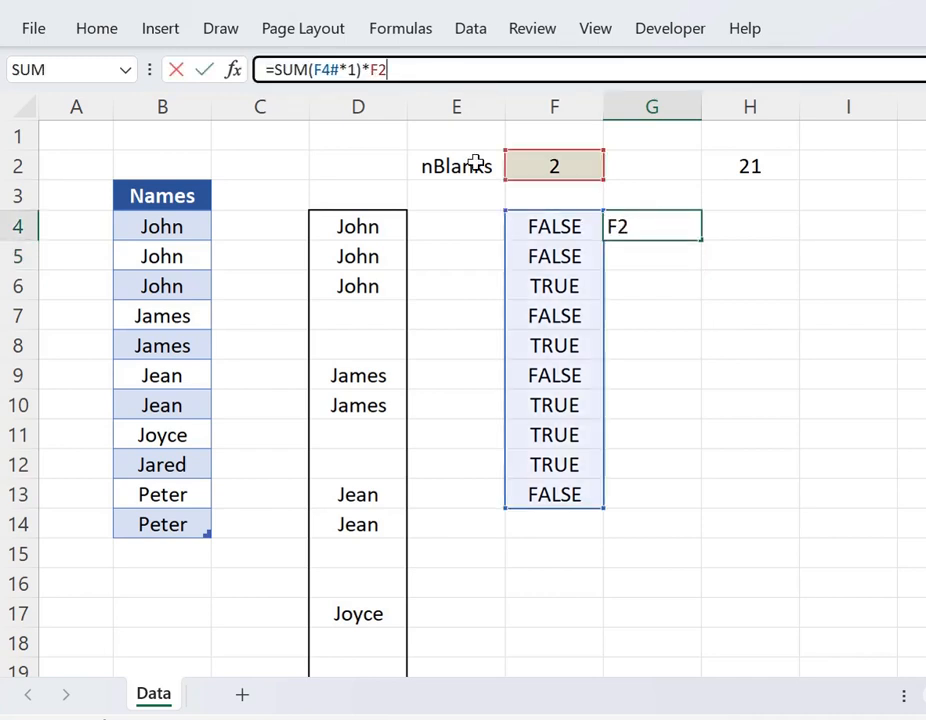
{"action": "type", "text": "+rows"}
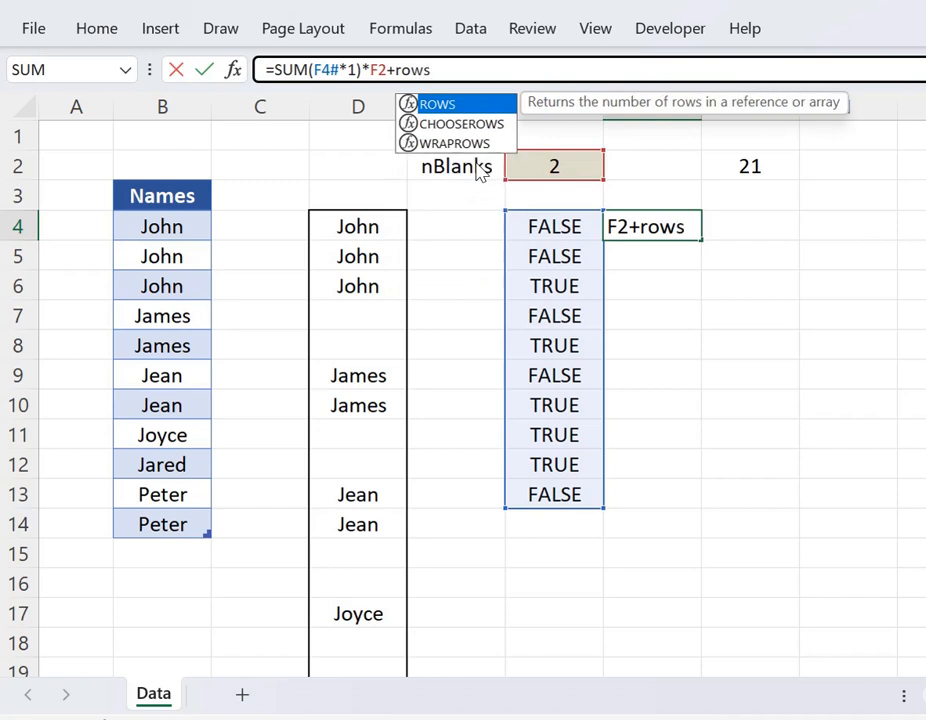
{"action": "key", "text": "Tab"}
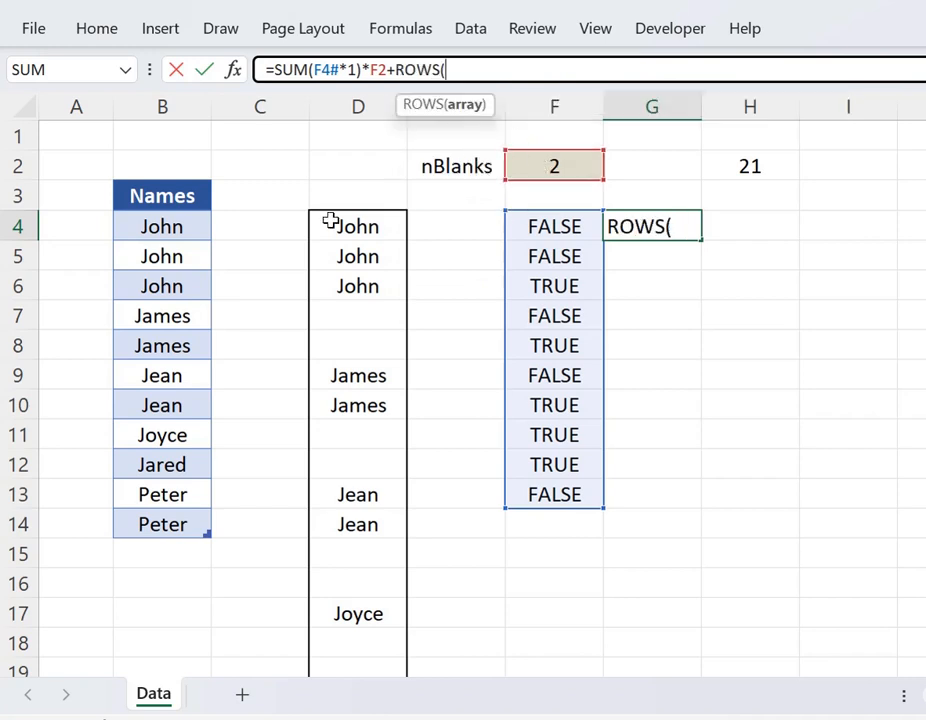
{"action": "left_click", "coordinate": [189, 175]}
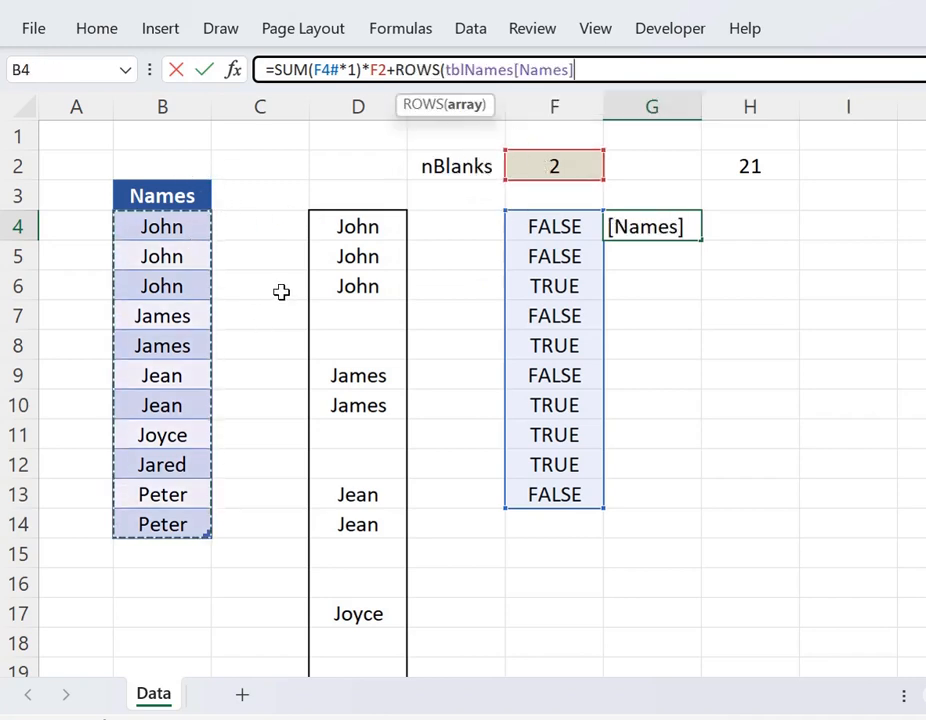
{"action": "key", "text": "Return"}
{"action": "key", "text": "Up"}
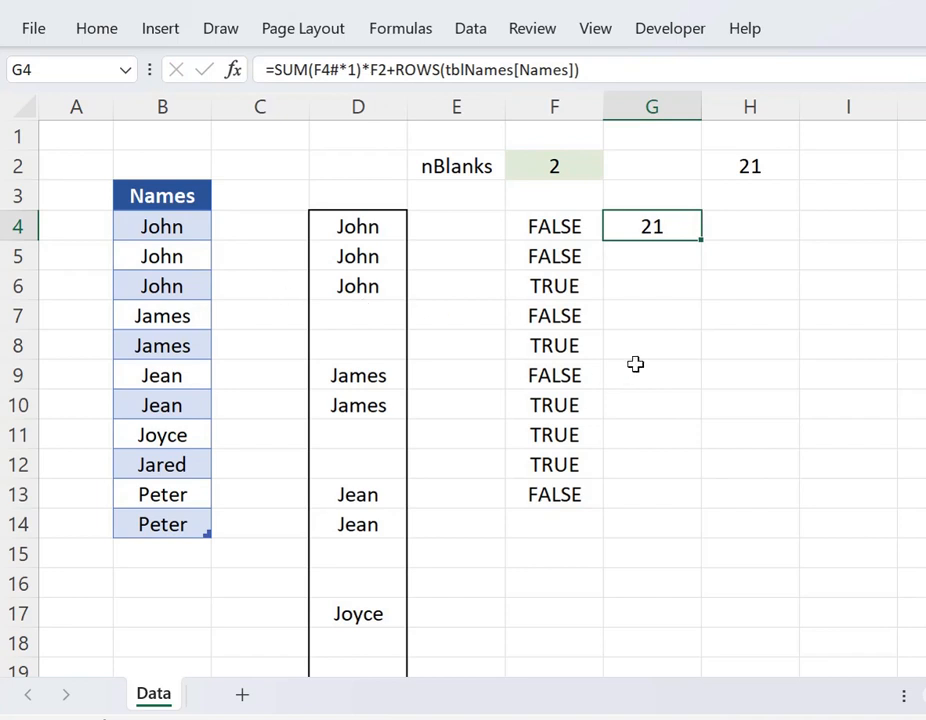
{"action": "left_click", "coordinate": [758, 170]}
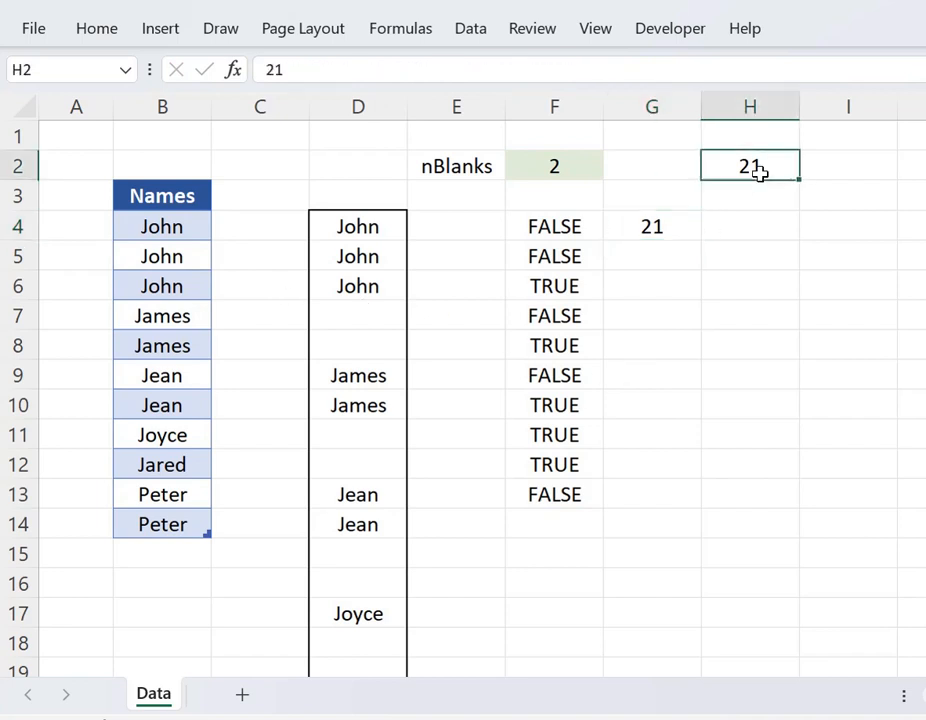
{"action": "left_click", "coordinate": [668, 230]}
{"action": "left_click", "coordinate": [469, 72]}
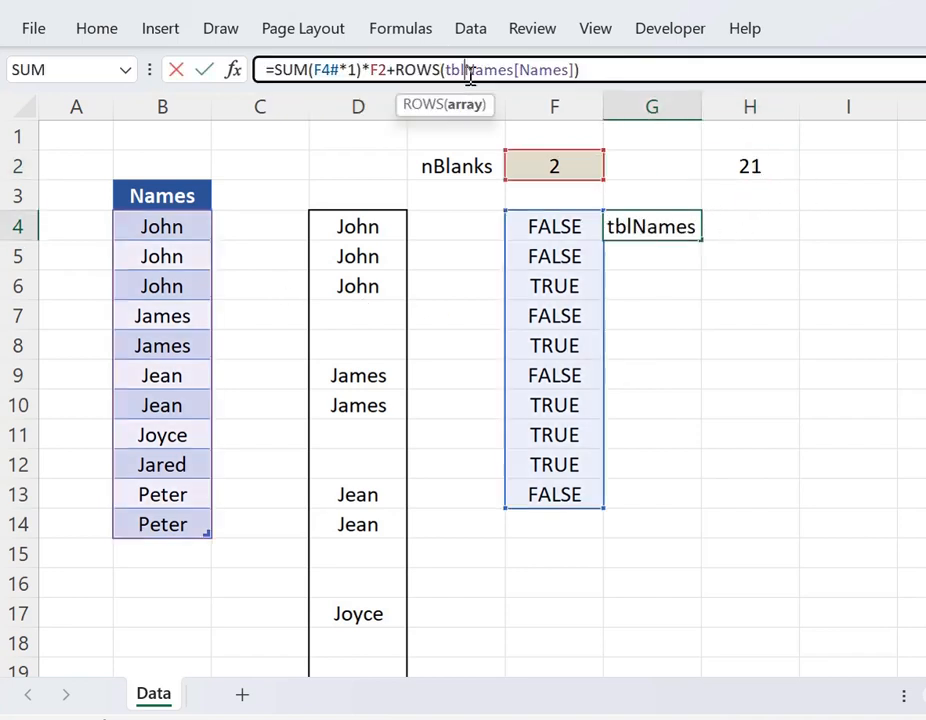
{"action": "key", "text": "Escape"}
Step: Test the G4 formula by setting nBlanks in F2 to 1, and restore it to 2
{"action": "left_click", "coordinate": [589, 172]}
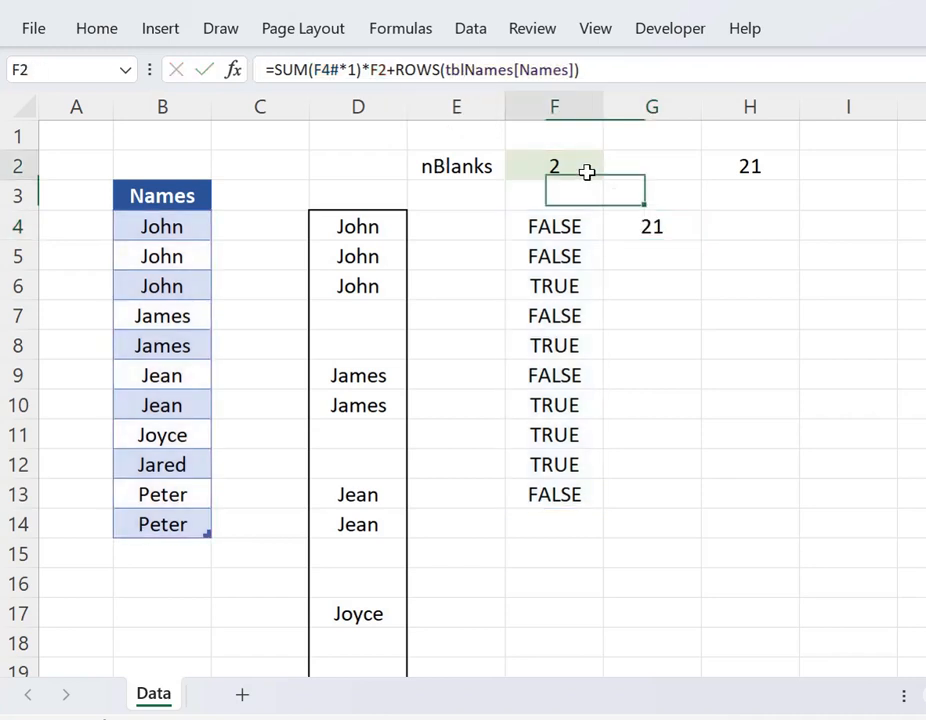
{"action": "type", "text": "1"}
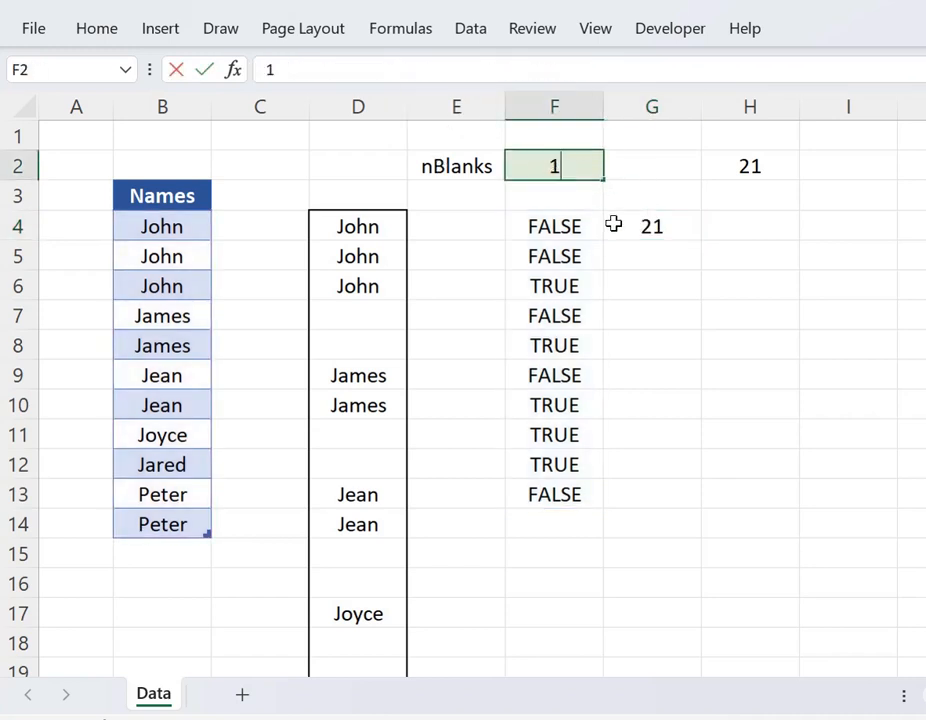
{"action": "key", "text": "Return"}
{"action": "key", "text": "Right"}
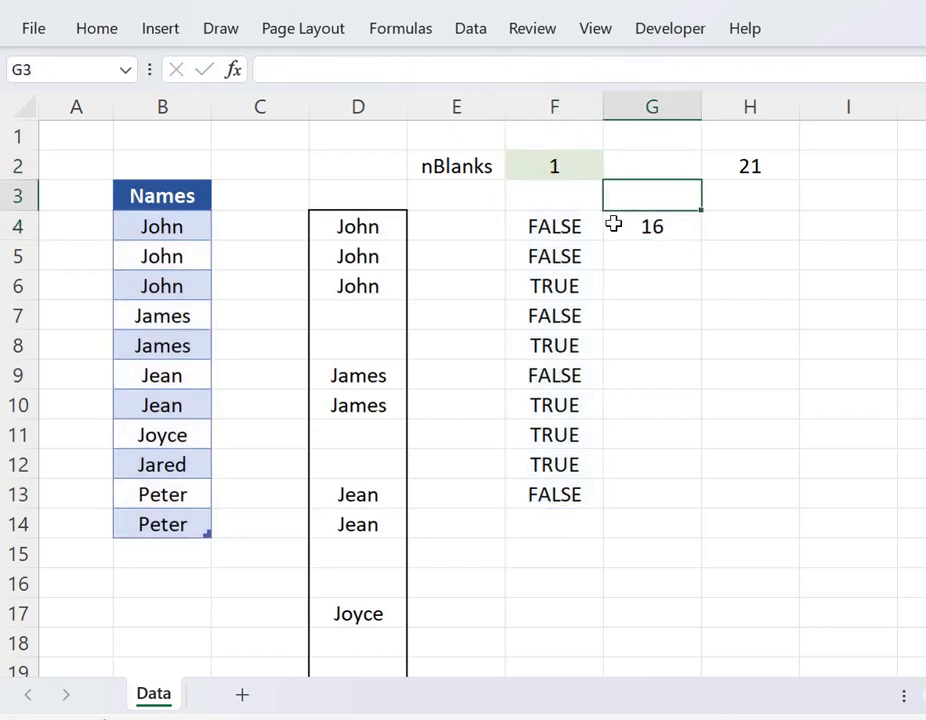
{"action": "left_click", "coordinate": [651, 232]}
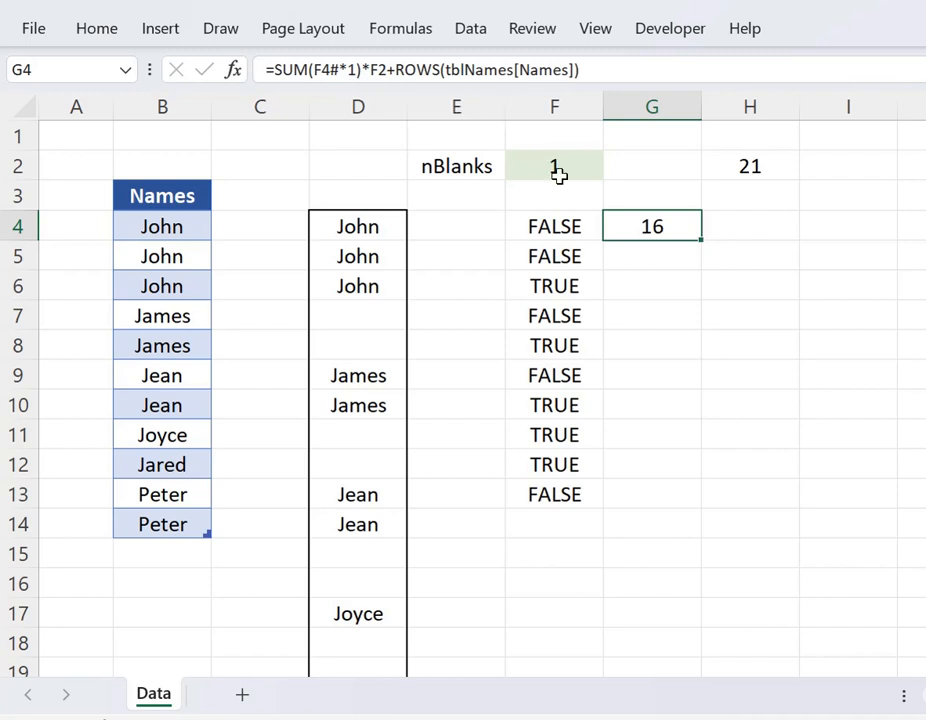
{"action": "left_click", "coordinate": [559, 172]}
{"action": "type", "text": "2"}
{"action": "key", "text": "Return"}
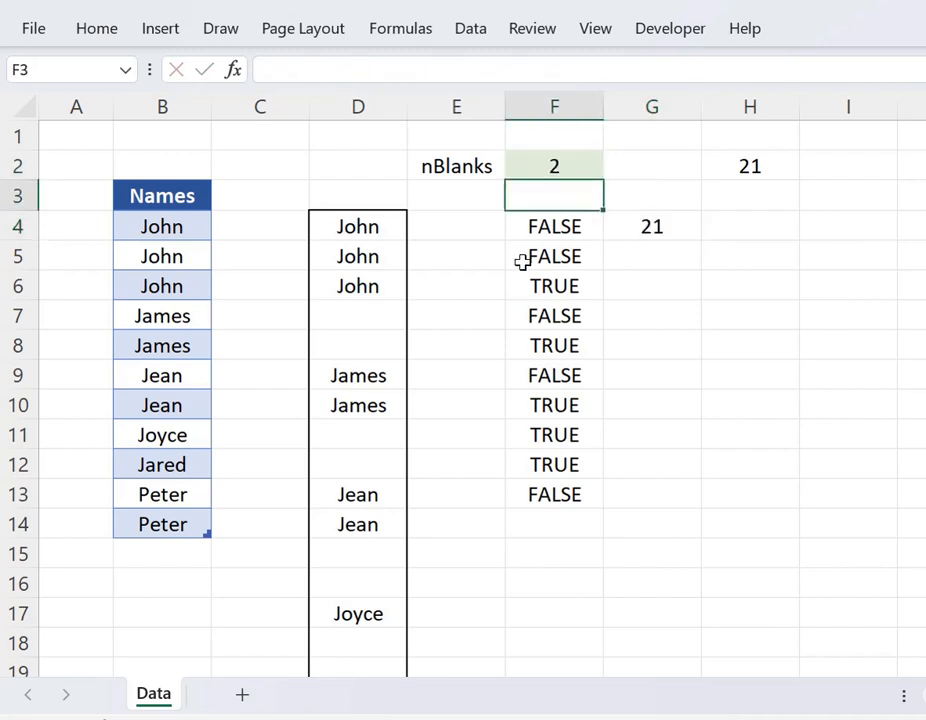
{"action": "key", "text": "Up"}
{"action": "key", "text": "Right"}
{"action": "key", "text": "Left"}
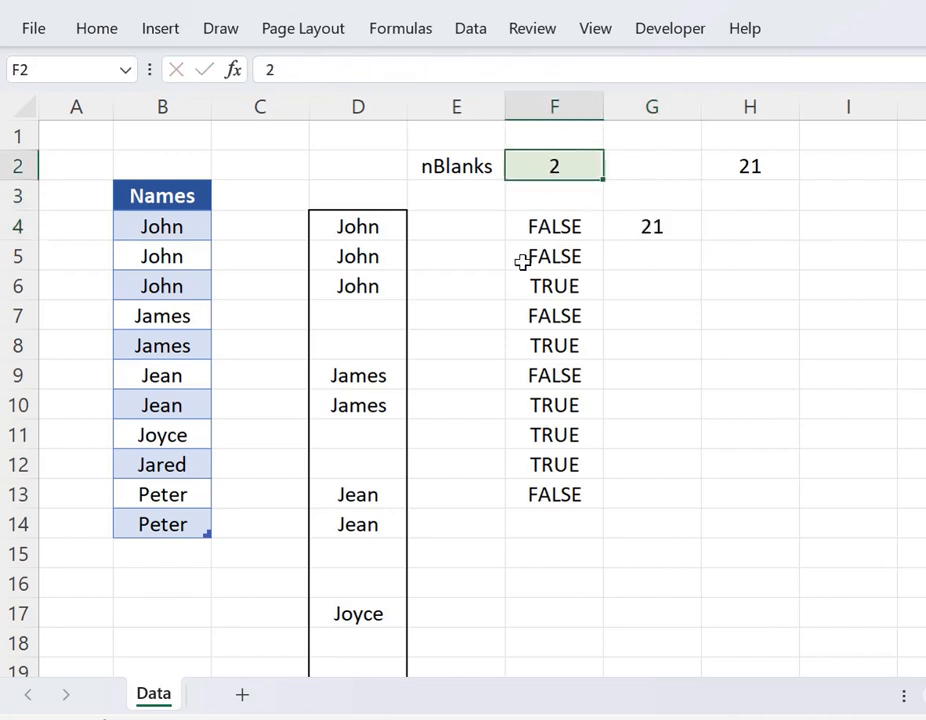
Step: Wrap the G4 formula in SEQUENCE, giving =SEQUENCE(SUM(F4#*1)*F2+ROWS(tblNames[Names]))
{"action": "key", "text": "Right"}
{"action": "key", "text": "Down"}
{"action": "key", "text": "Down"}
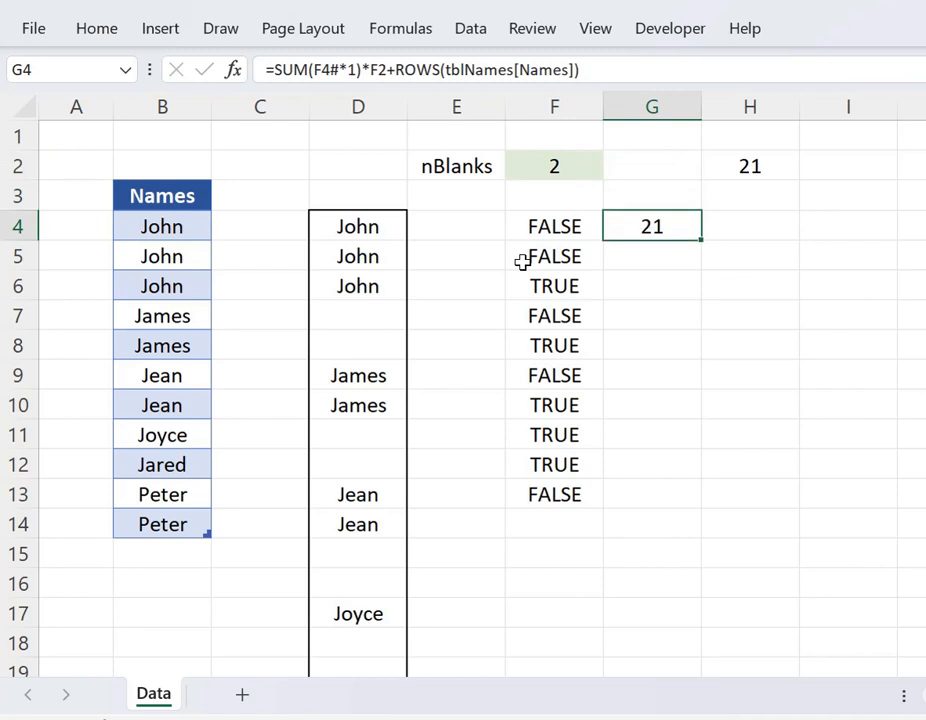
{"action": "left_click", "coordinate": [270, 70]}
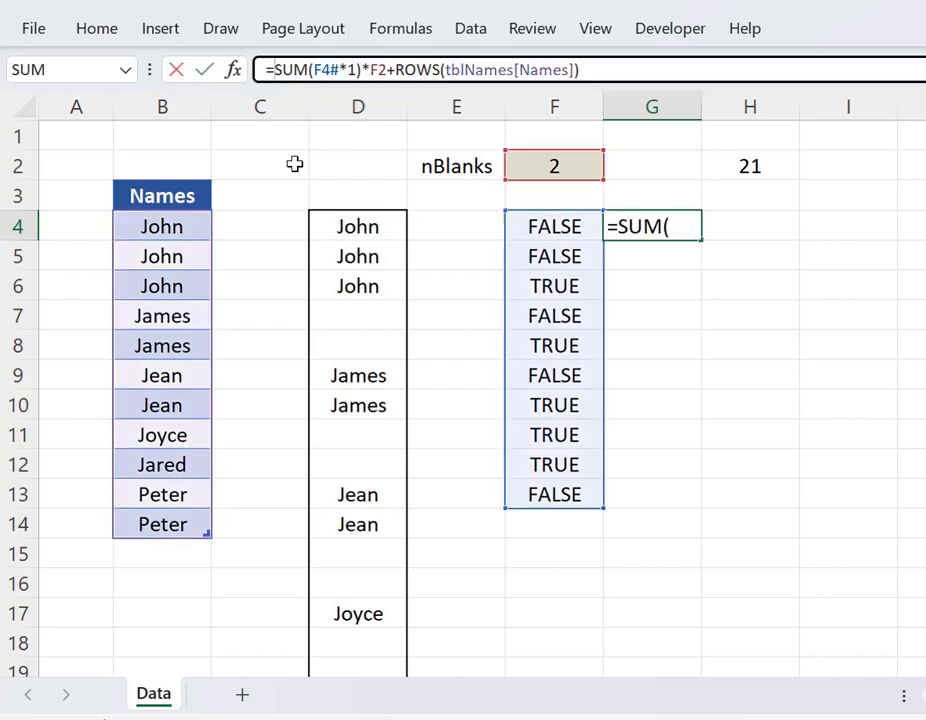
{"action": "type", "text": "seq"}
{"action": "key", "text": "Tab"}
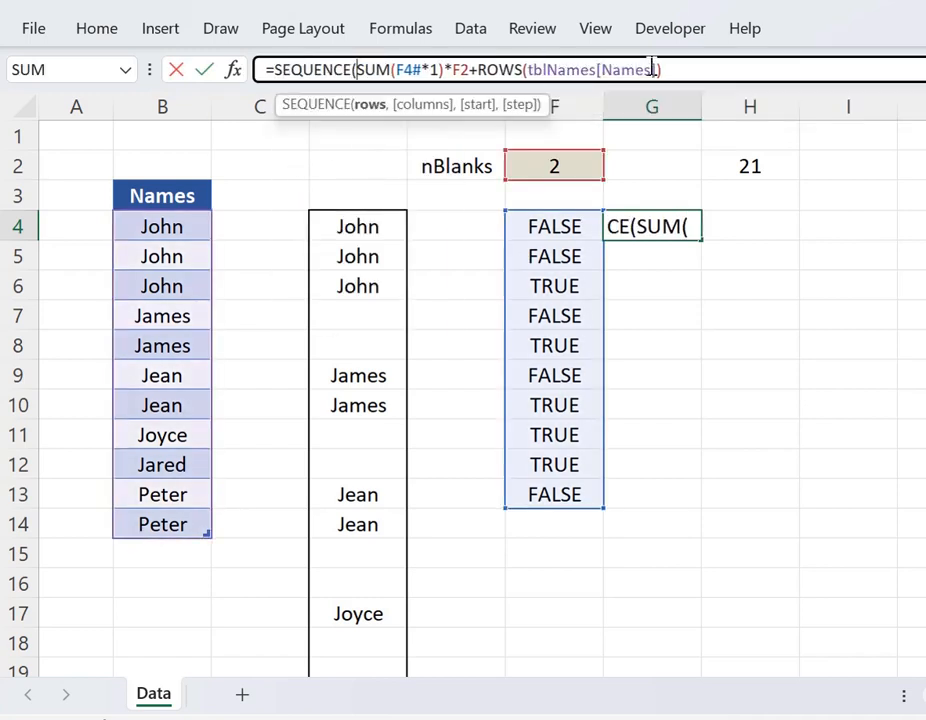
{"action": "key", "text": "End"}
{"action": "key", "text": "Return"}
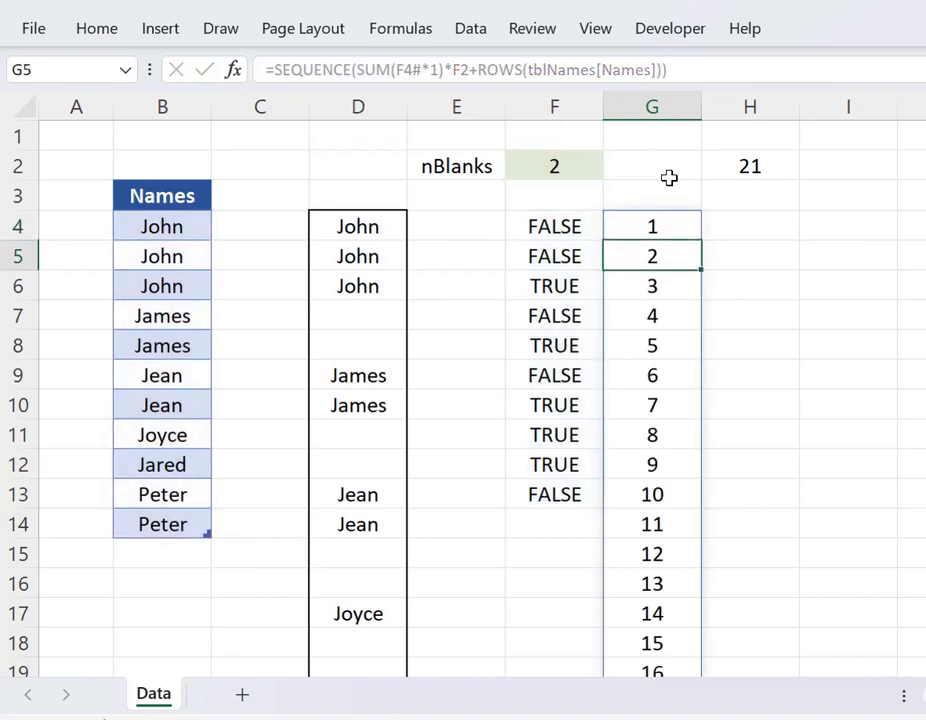
{"action": "key", "text": "Up"}
Step: Compare the spilled sequence in column G with the expected output in column D, checking its length and the first rows
{"action": "scroll", "coordinate": [672, 210], "scroll_direction": "down", "scroll_amount": 4}
{"action": "scroll", "coordinate": [676, 240], "scroll_direction": "up", "scroll_amount": 4}
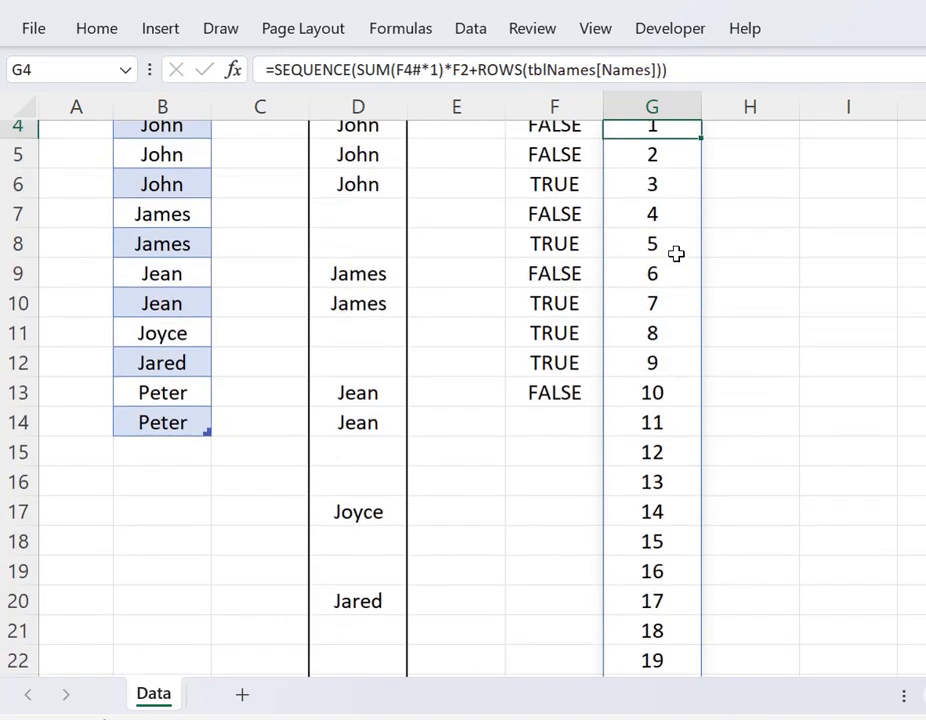
{"action": "scroll", "coordinate": [676, 255], "scroll_direction": "down", "scroll_amount": 4}
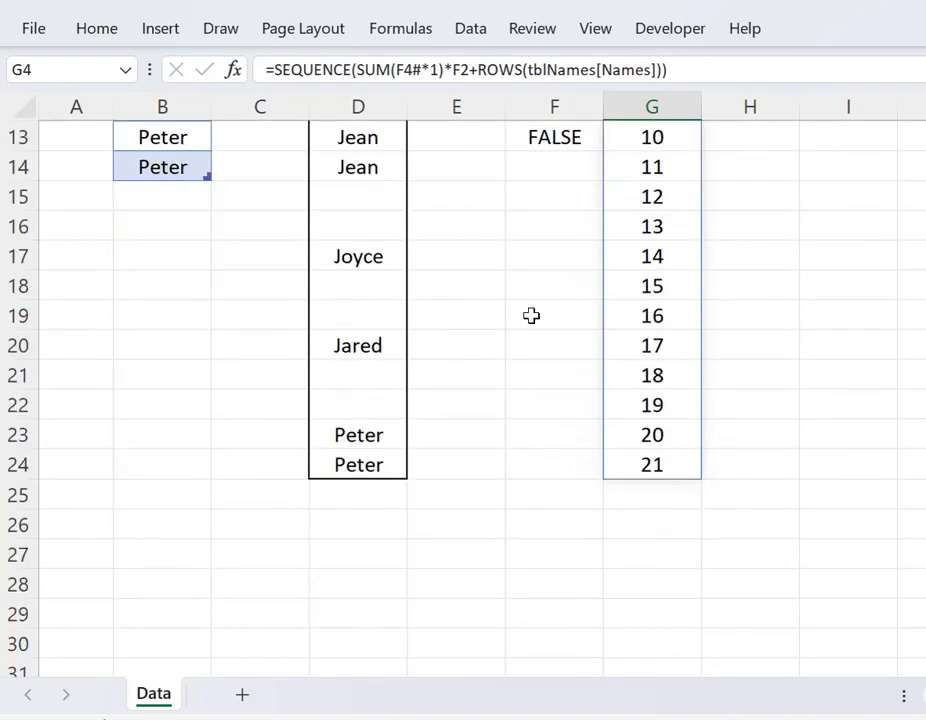
{"action": "left_click_drag", "start_coordinate": [384, 457], "coordinate": [340, 226]}
{"action": "left_click", "coordinate": [672, 237]}
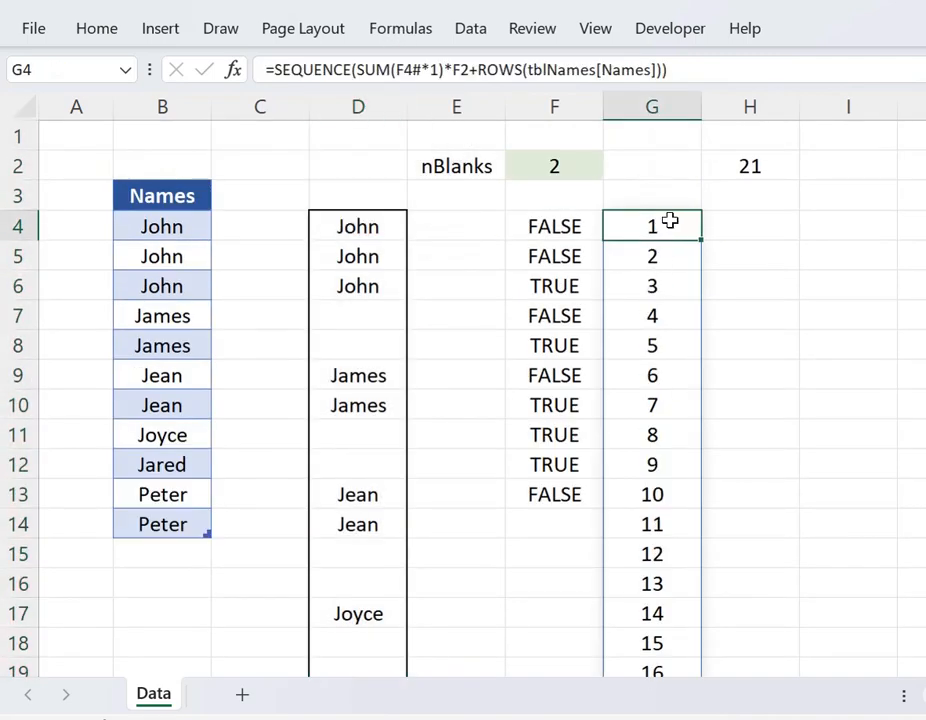
{"action": "scroll", "coordinate": [668, 230], "scroll_direction": "down", "scroll_amount": 2}
{"action": "scroll", "coordinate": [662, 258], "scroll_direction": "up", "scroll_amount": 2}
{"action": "left_click", "coordinate": [390, 231]}
{"action": "left_click", "coordinate": [686, 224]}
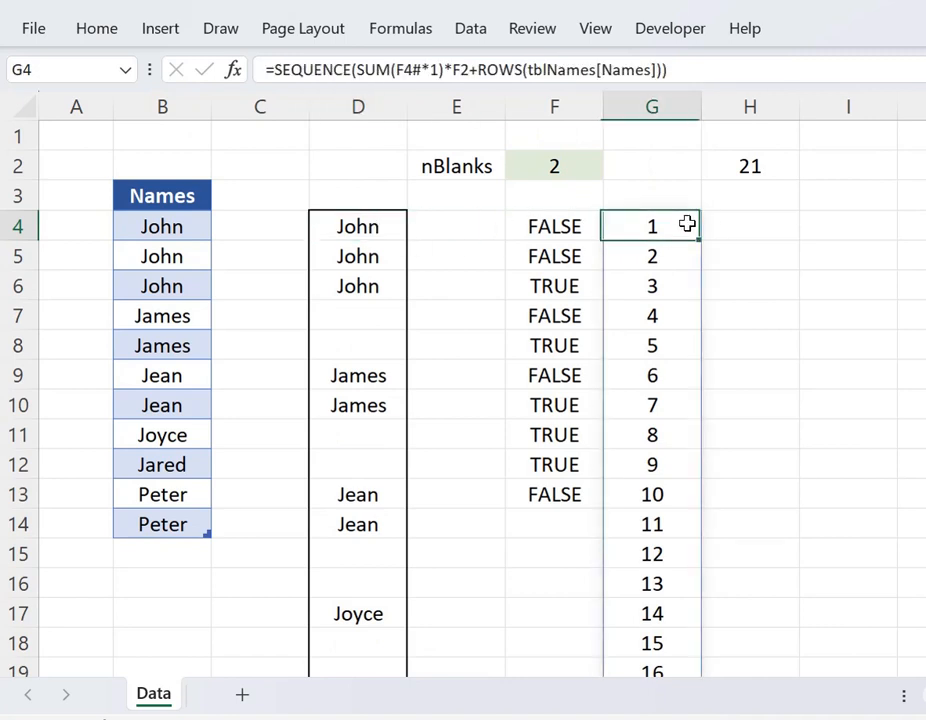
{"action": "left_click", "coordinate": [395, 262]}
{"action": "left_click", "coordinate": [652, 259]}
{"action": "left_click", "coordinate": [335, 298]}
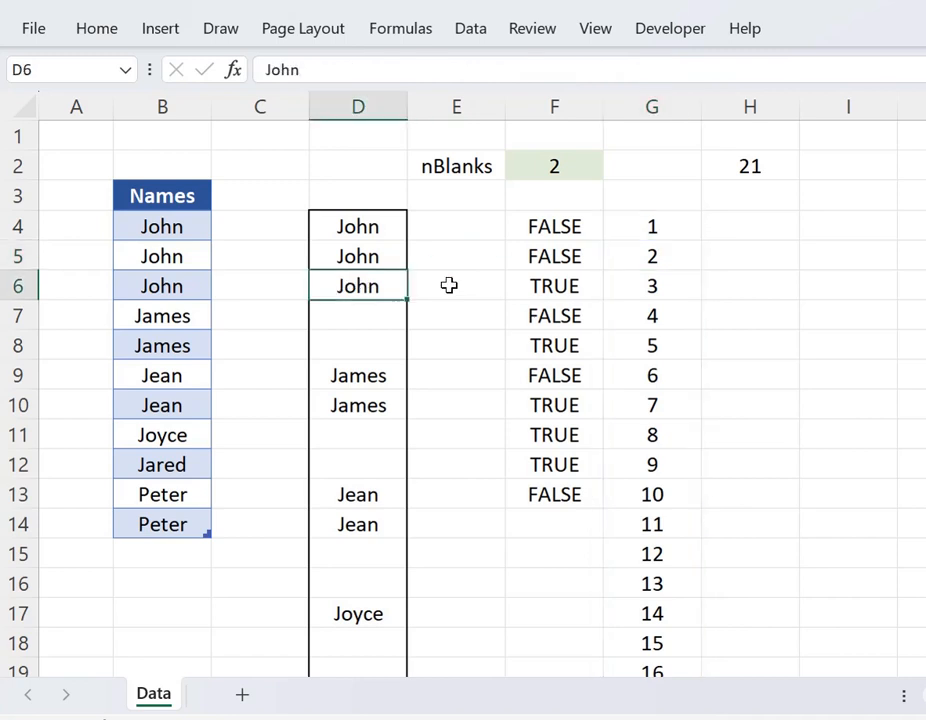
{"action": "left_click", "coordinate": [672, 296]}
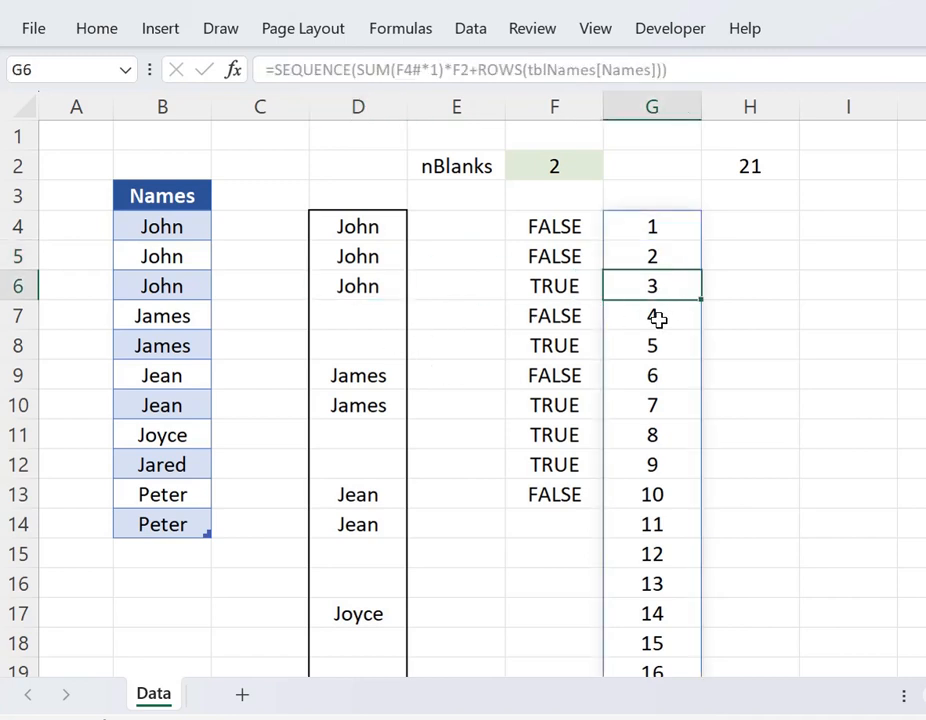
Step: Insert a blank column between the Names table and the expected output, at column D
{"action": "left_click_drag", "start_coordinate": [657, 316], "coordinate": [656, 345]}
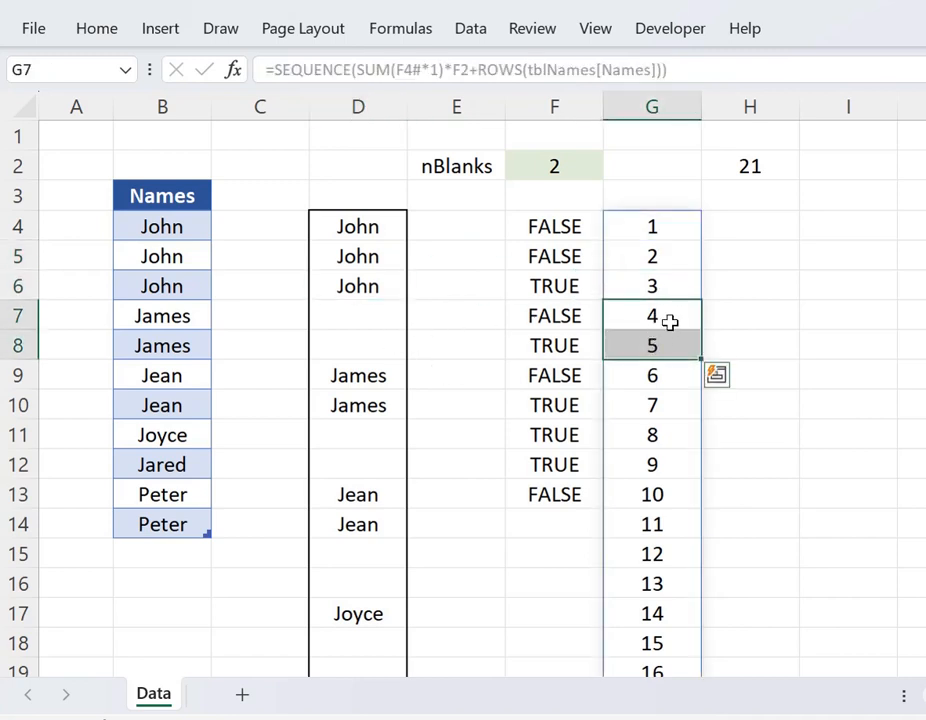
{"action": "left_click", "coordinate": [752, 218]}
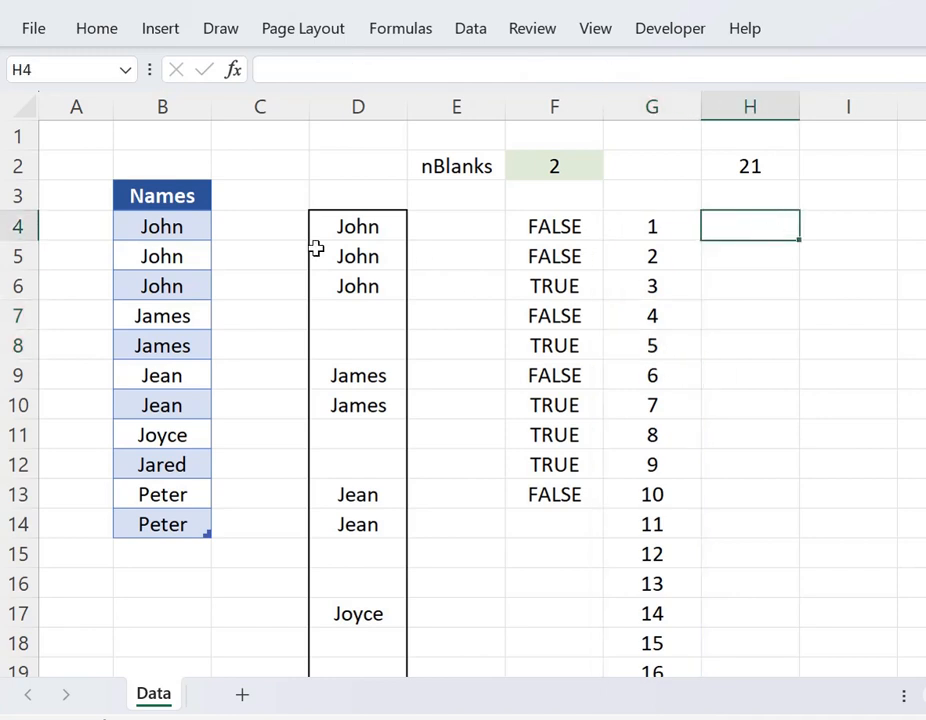
{"action": "left_click_drag", "start_coordinate": [165, 225], "coordinate": [161, 525]}
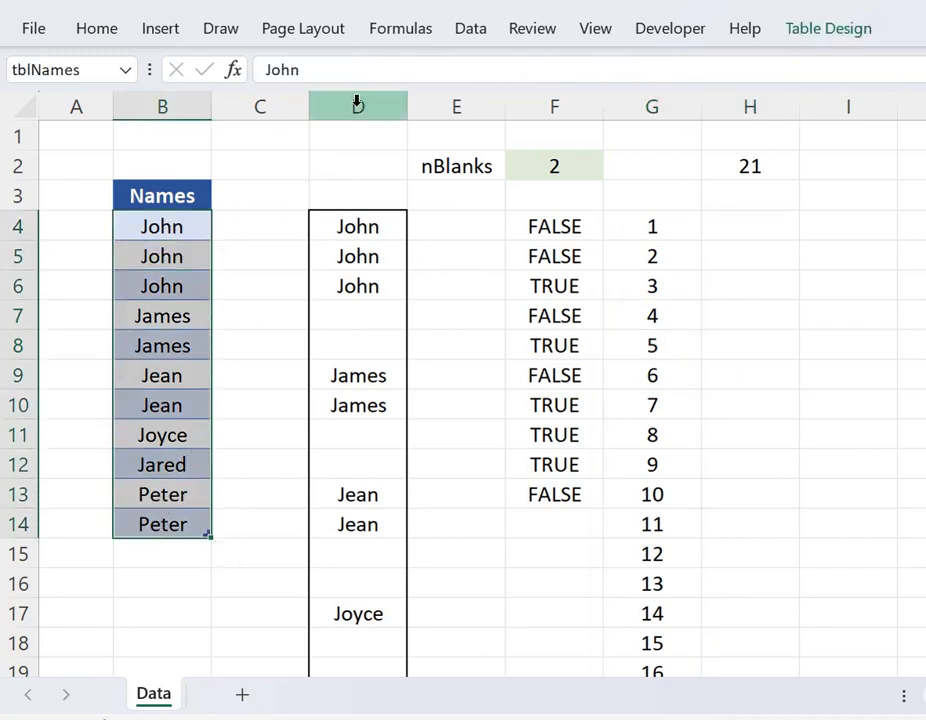
{"action": "left_click", "coordinate": [357, 103]}
{"action": "key", "text": "ctrl+plus"}
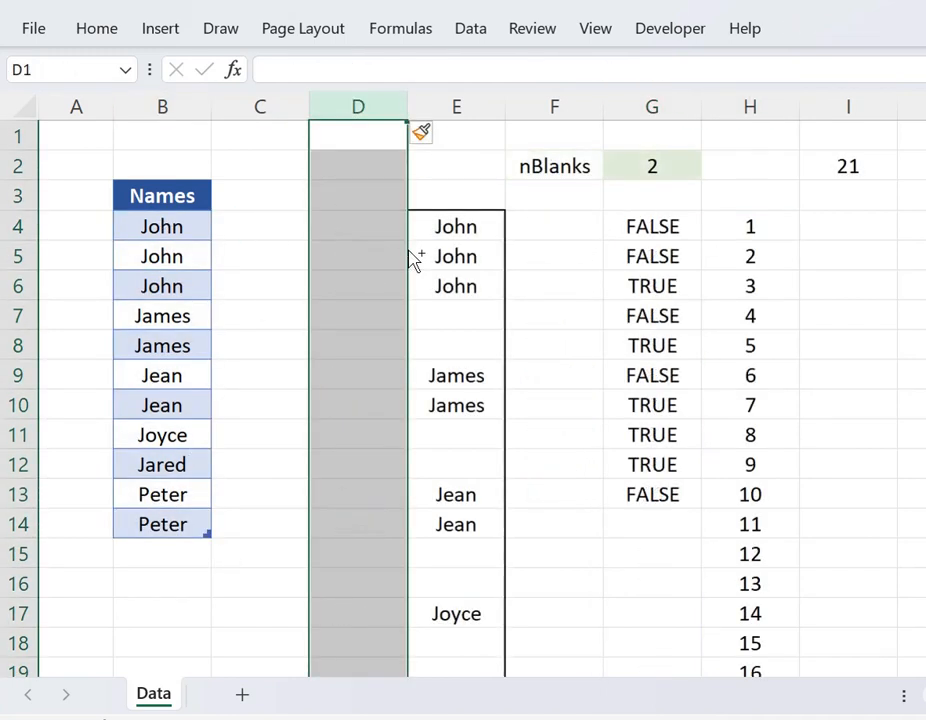
Step: Enter the target row positions 1, 2 and 3 in D4:D6 for the first name group
{"action": "key", "text": "Down"}
{"action": "key", "text": "Down"}
{"action": "key", "text": "Down"}
{"action": "type", "text": "1"}
{"action": "key", "text": "Return"}
{"action": "type", "text": "2"}
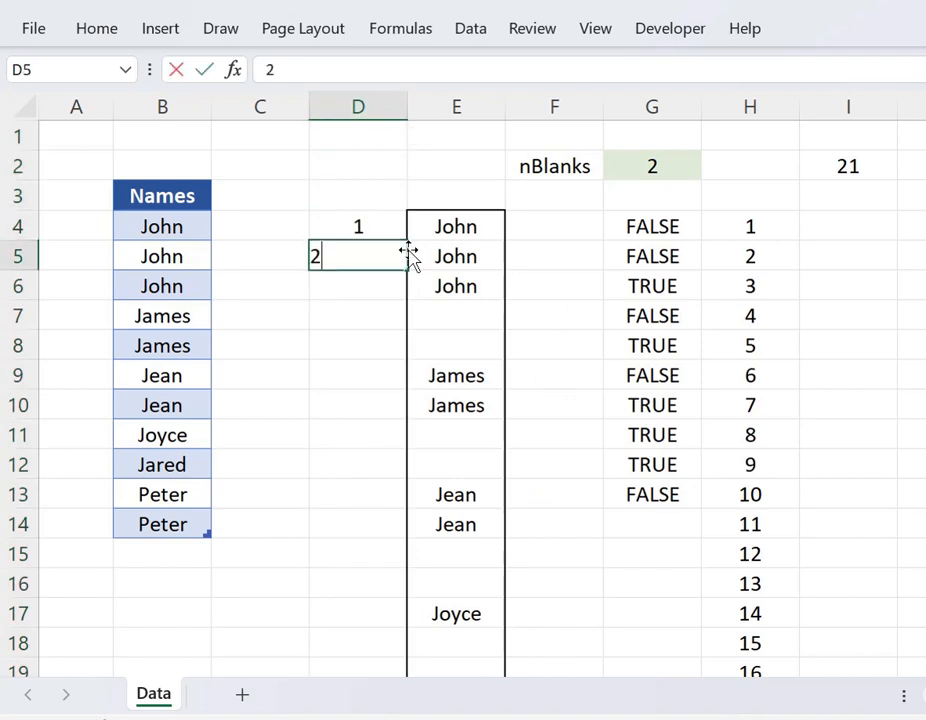
{"action": "key", "text": "Return"}
{"action": "type", "text": "3"}
{"action": "key", "text": "Return"}
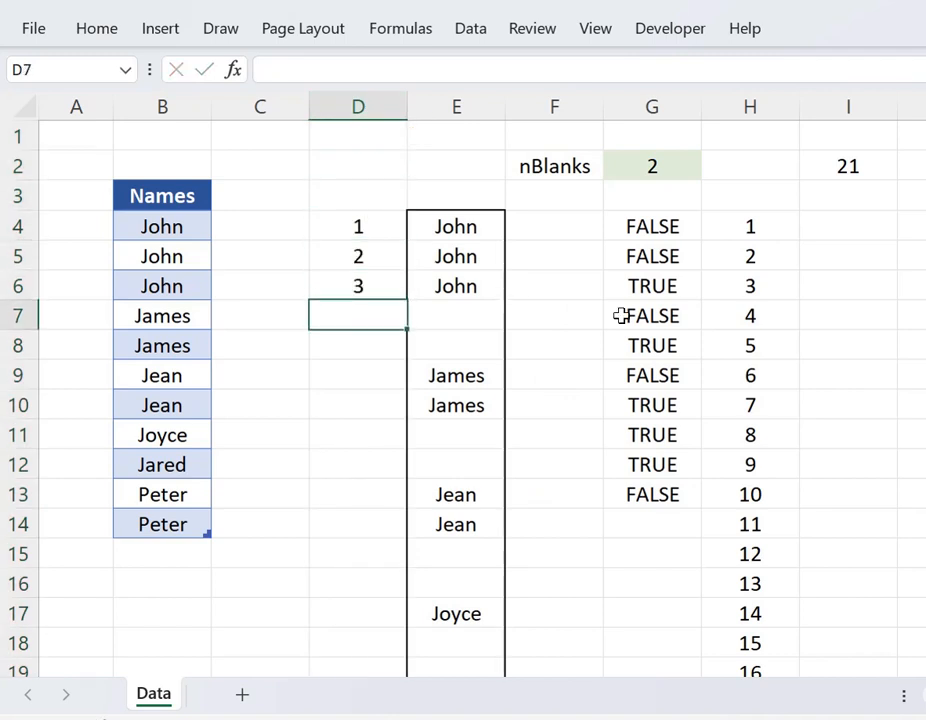
Step: Enter the target positions 6 and 7 in D7:D8 for the second name group, skipping the two blank rows
{"action": "left_click_drag", "start_coordinate": [750, 316], "coordinate": [750, 350]}
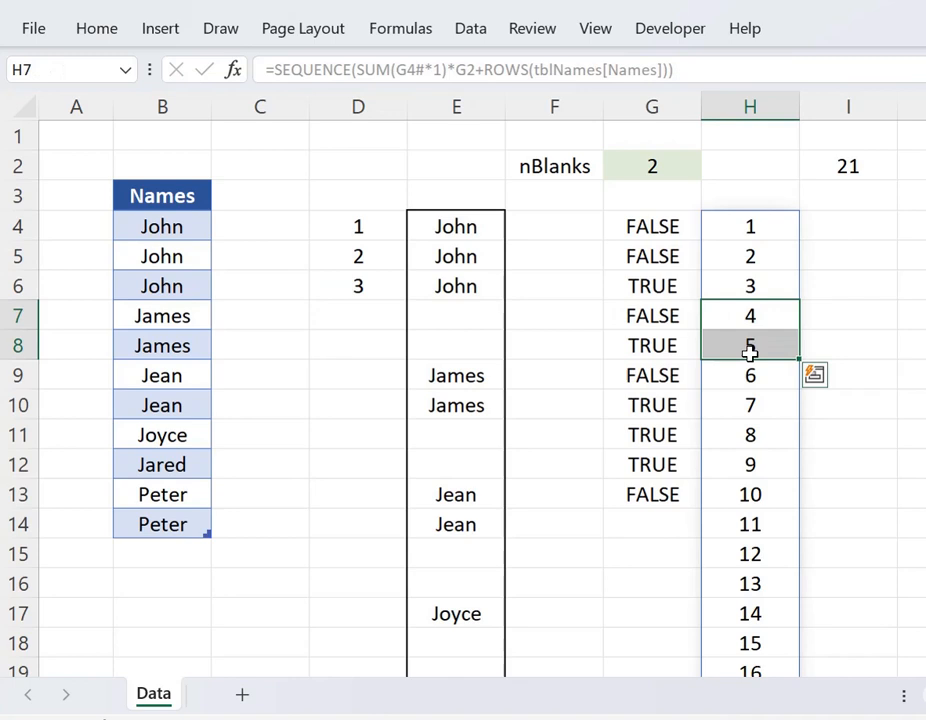
{"action": "left_click", "coordinate": [378, 325]}
{"action": "type", "text": "4"}
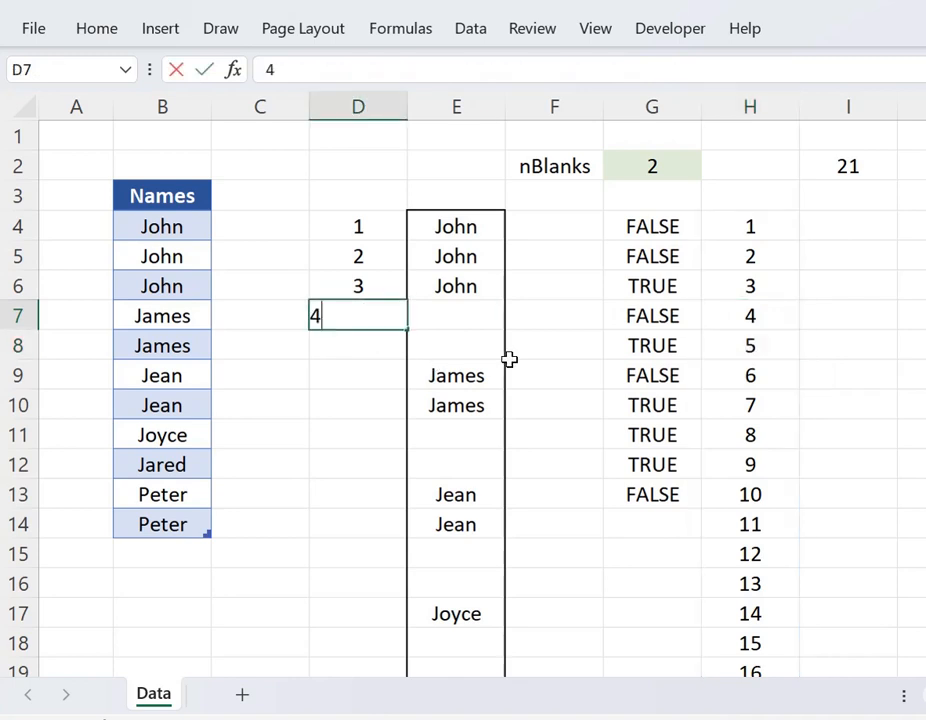
{"action": "key", "text": "Return"}
{"action": "key", "text": "Up"}
{"action": "type", "text": "6"}
{"action": "key", "text": "Return"}
{"action": "type", "text": "7"}
{"action": "key", "text": "Return"}
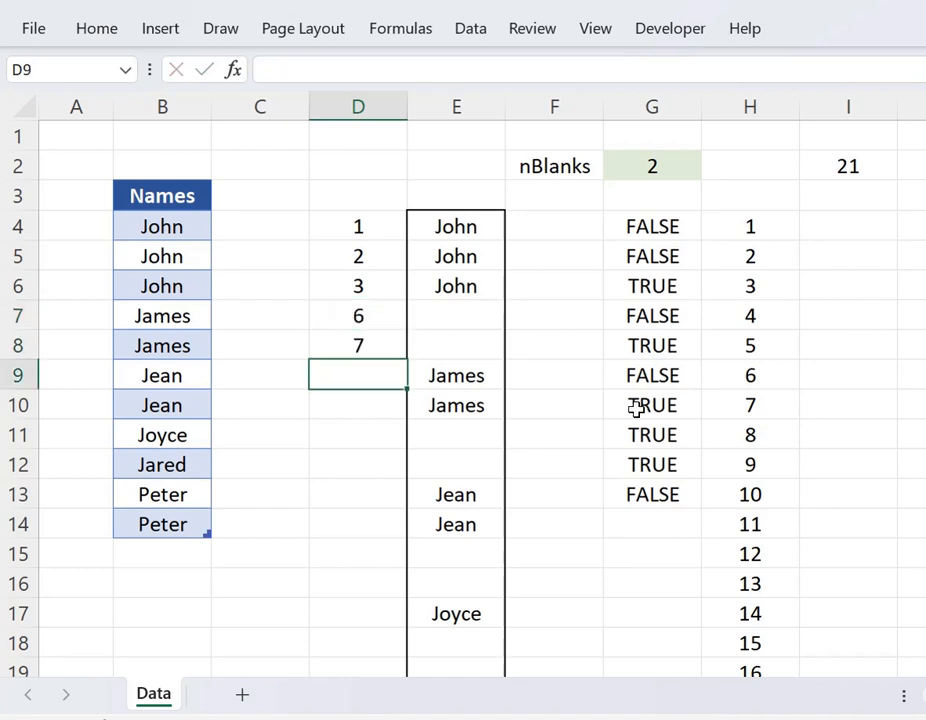
Step: Enter the target positions 10 and 11 in D9:D10 for the third name group
{"action": "left_click_drag", "start_coordinate": [733, 388], "coordinate": [750, 523]}
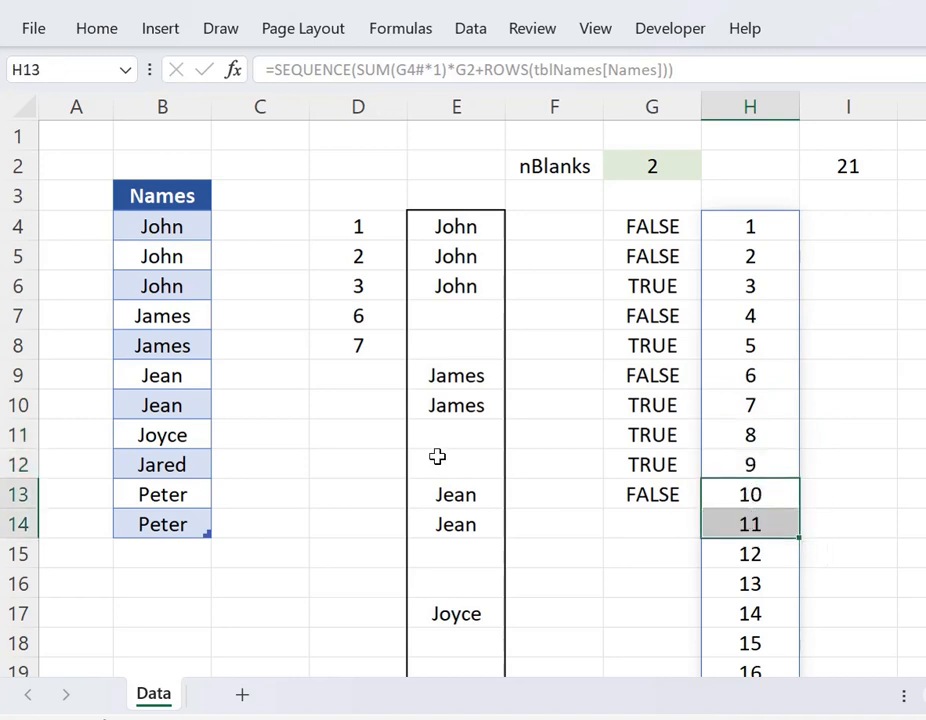
{"action": "left_click", "coordinate": [371, 366]}
{"action": "type", "text": "10"}
{"action": "key", "text": "Return"}
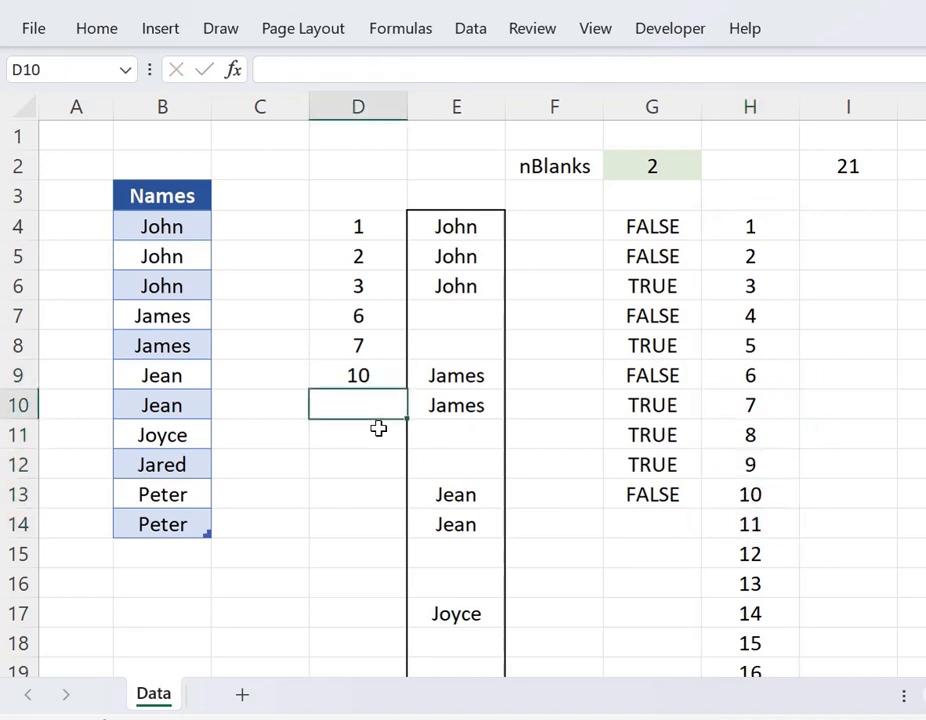
{"action": "type", "text": "11"}
{"action": "key", "text": "Return"}
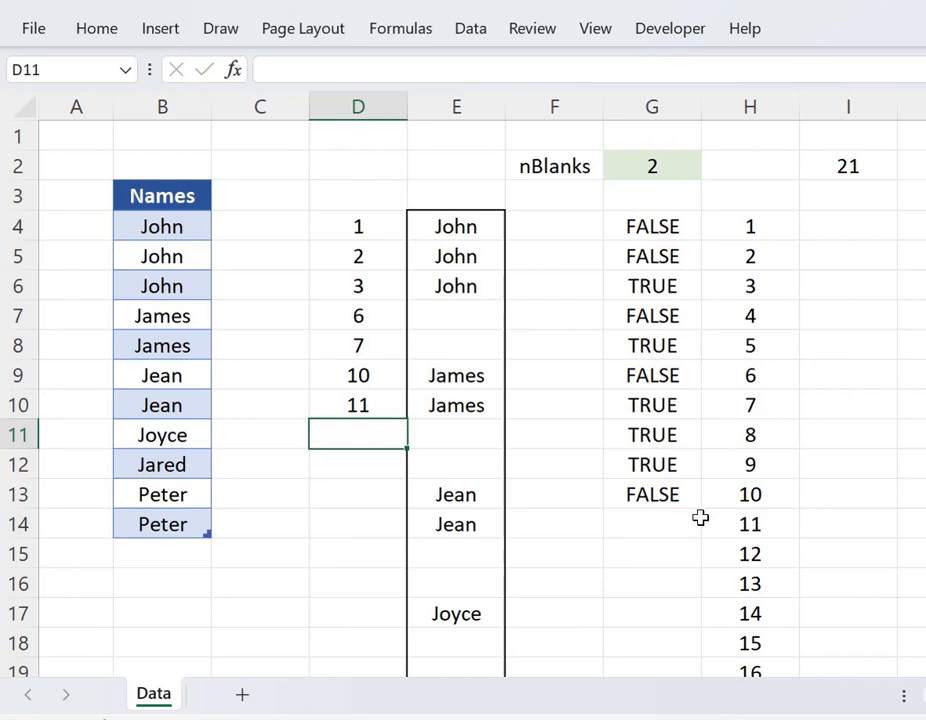
Step: Enter the target positions 14 in D11 and 17 in D12 for the two names that occur only once
{"action": "scroll", "coordinate": [761, 562], "scroll_direction": "down", "scroll_amount": 1}
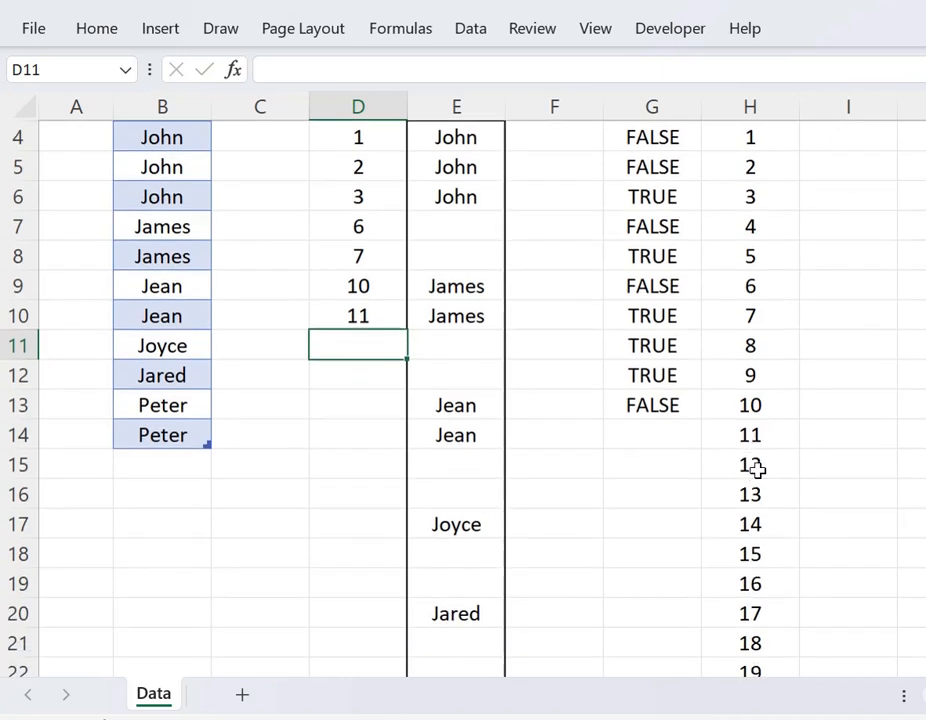
{"action": "left_click_drag", "start_coordinate": [761, 467], "coordinate": [759, 500]}
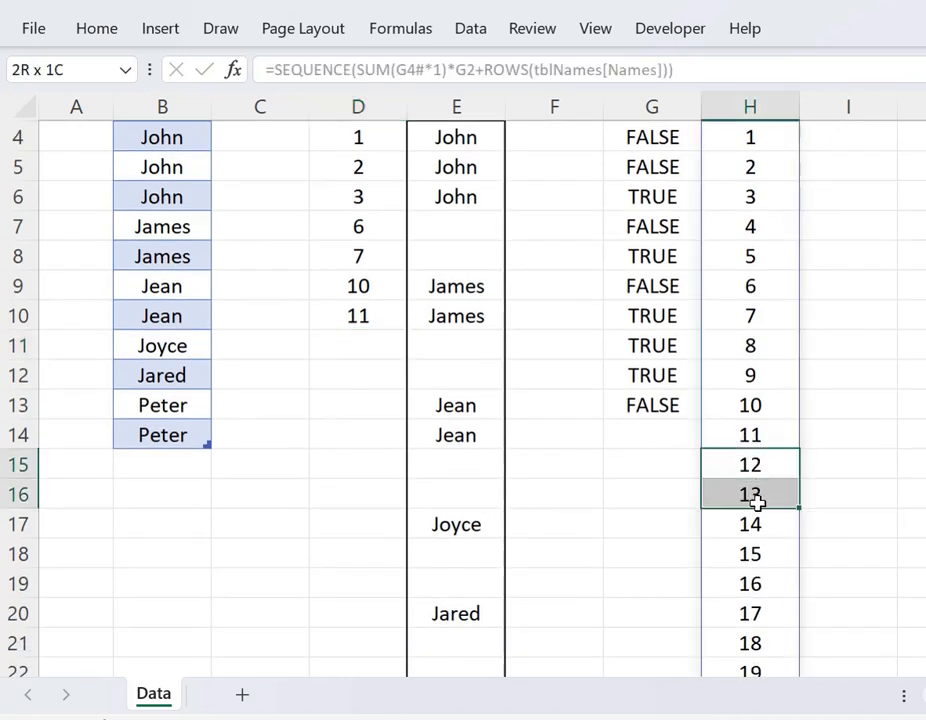
{"action": "left_click", "coordinate": [359, 341]}
{"action": "type", "text": "14"}
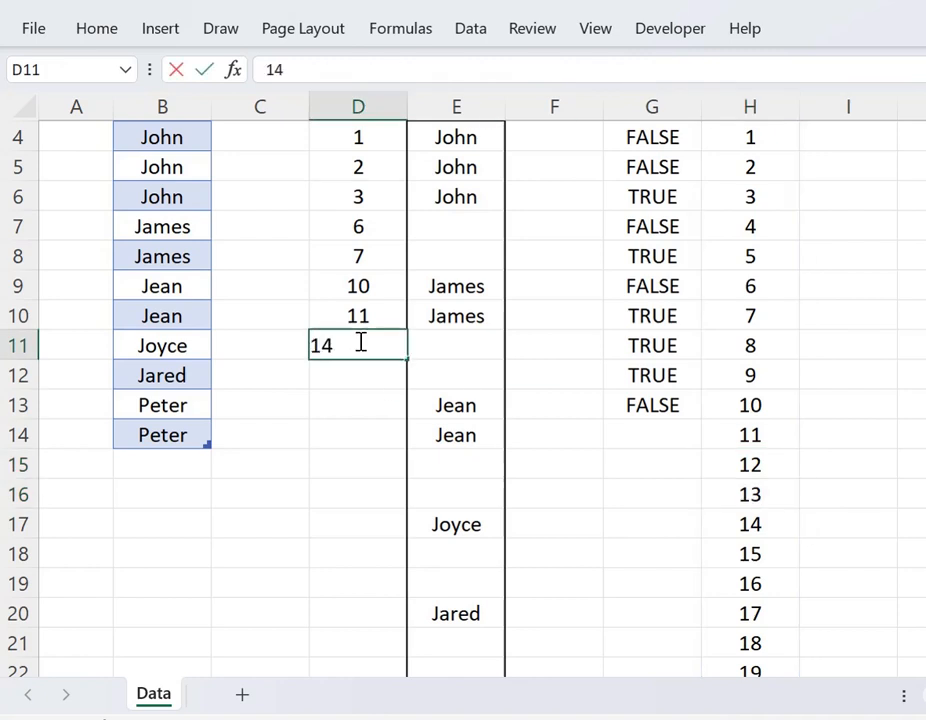
{"action": "key", "text": "Return"}
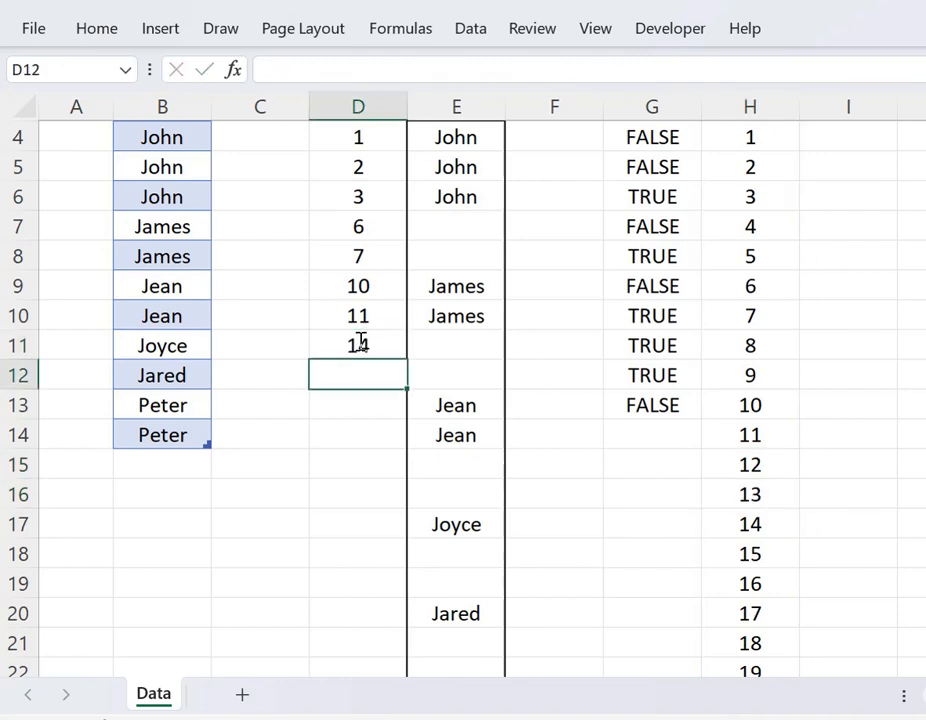
{"action": "scroll", "coordinate": [428, 353], "scroll_direction": "down", "scroll_amount": 2}
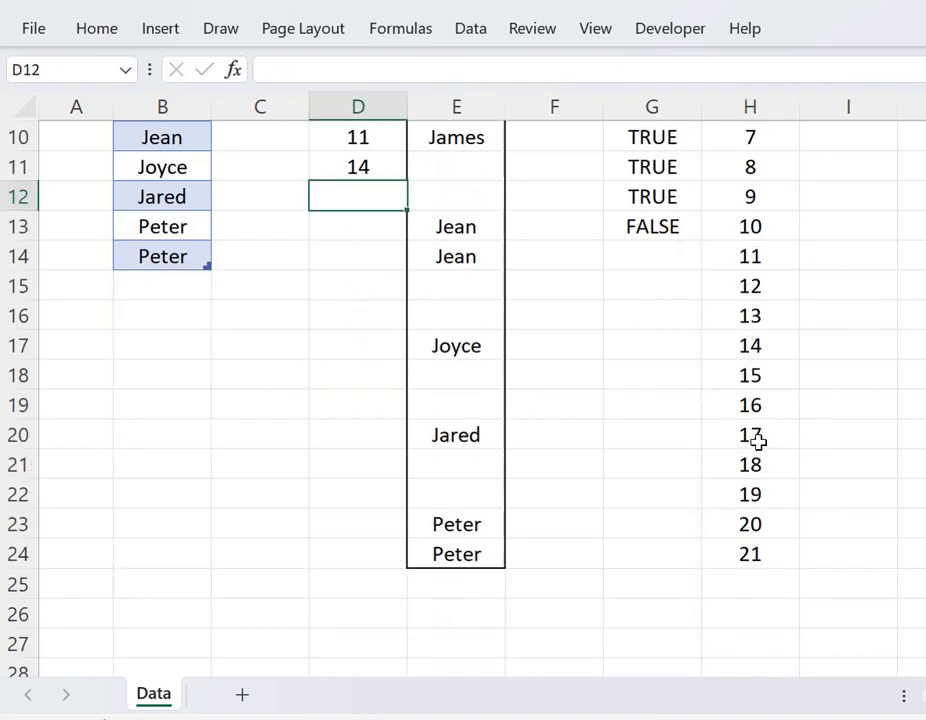
{"action": "left_click", "coordinate": [758, 440]}
{"action": "left_click", "coordinate": [331, 200]}
{"action": "type", "text": "17"}
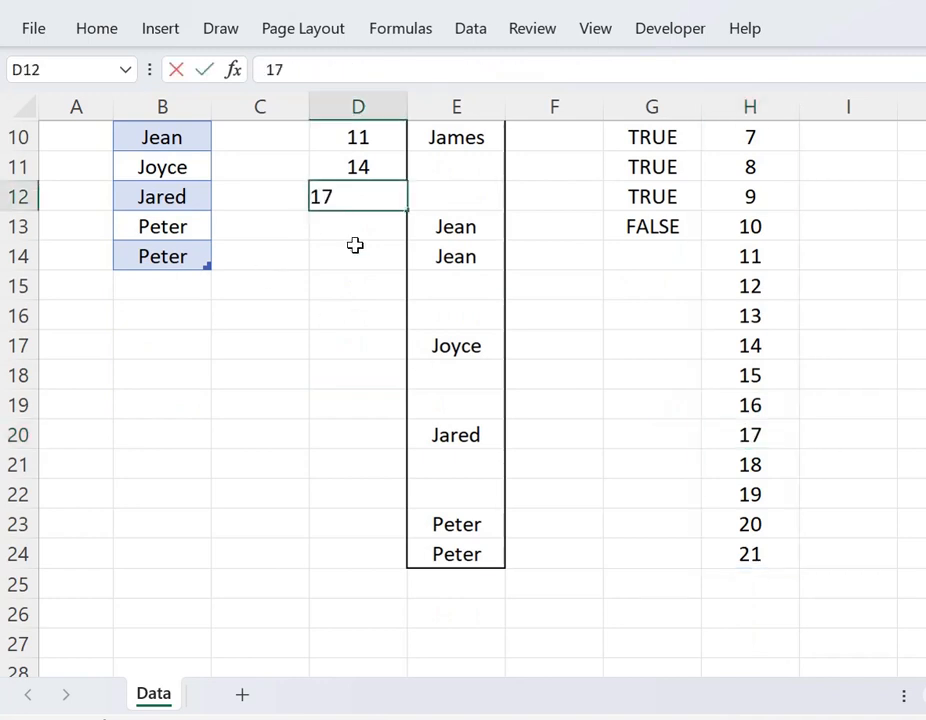
{"action": "key", "text": "Return"}
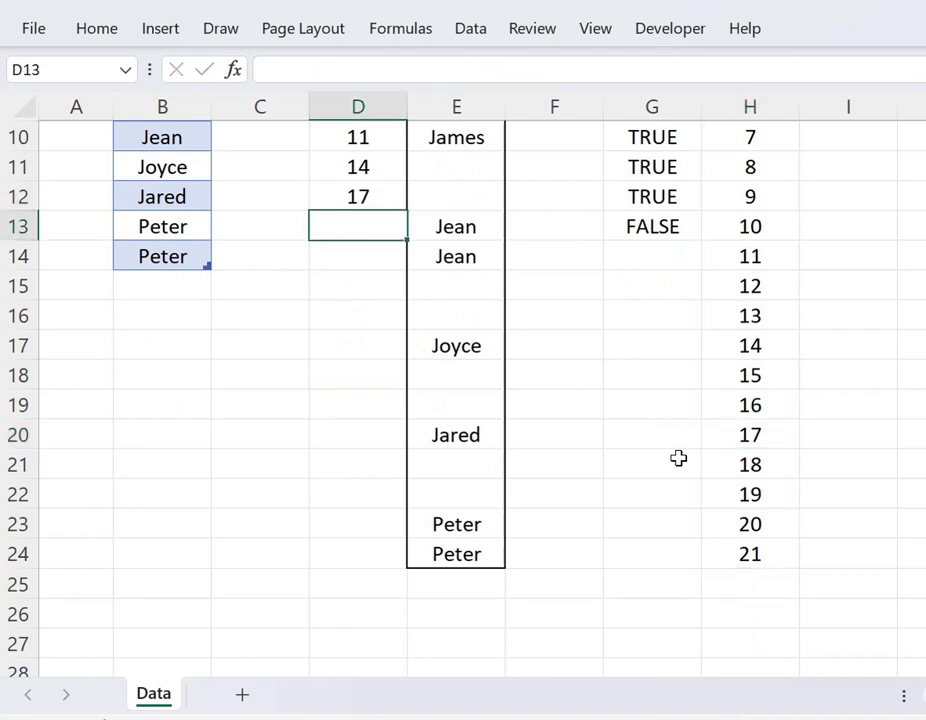
Step: Enter the target positions 20 and 21 in D13:D14 for the last name group and review the list D4:D14
{"action": "left_click", "coordinate": [740, 527]}
{"action": "left_click", "coordinate": [370, 224]}
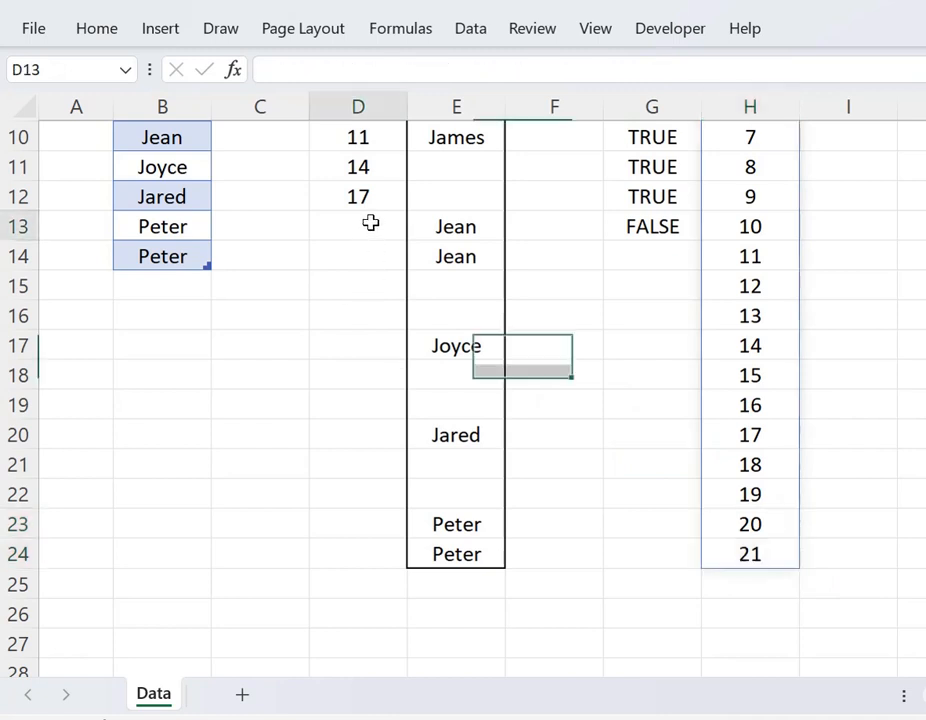
{"action": "type", "text": "20"}
{"action": "key", "text": "Return"}
{"action": "type", "text": "21"}
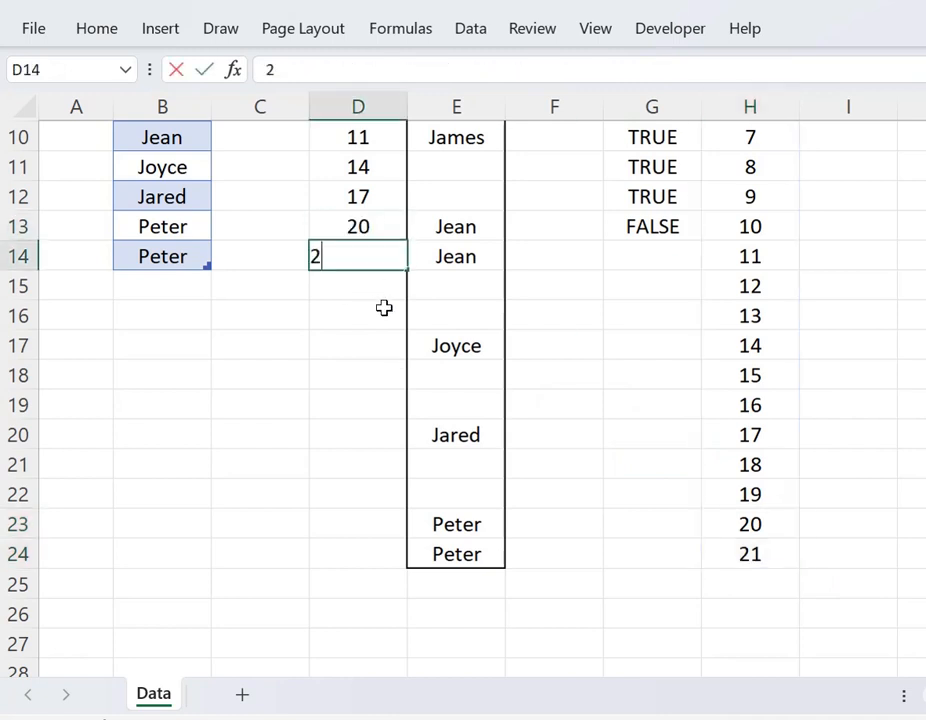
{"action": "key", "text": "Return"}
{"action": "scroll", "coordinate": [384, 308], "scroll_direction": "up", "scroll_amount": 3}
{"action": "left_click_drag", "start_coordinate": [360, 226], "coordinate": [350, 535]}
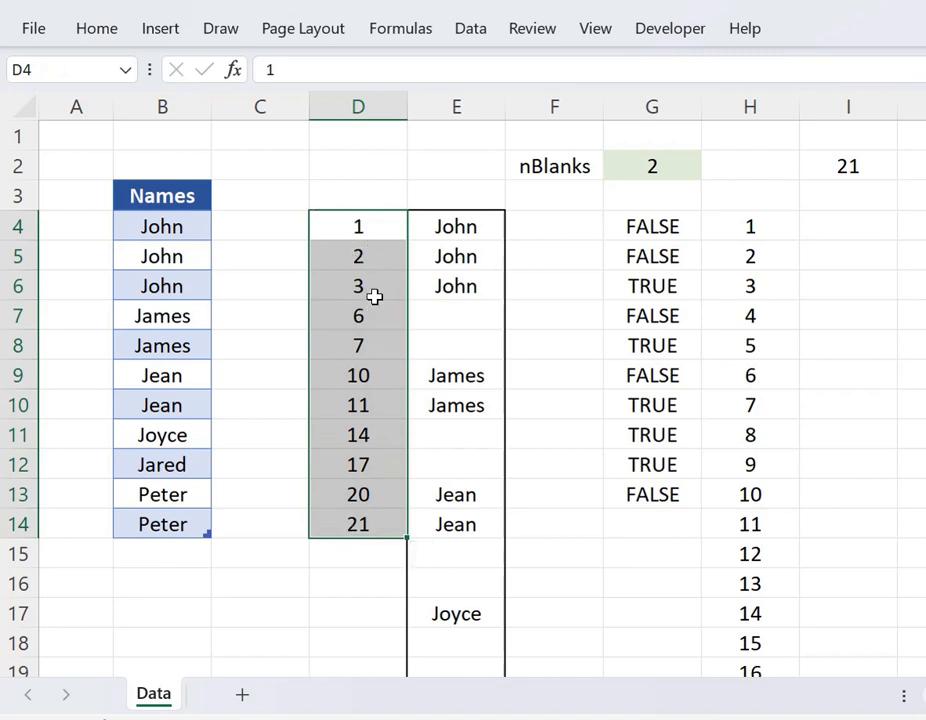
Step: Enter =XLOOKUP(H4#,D4:D14,tblNames[Names]) in I4 to return the name for each sequence number
{"action": "left_click", "coordinate": [779, 215]}
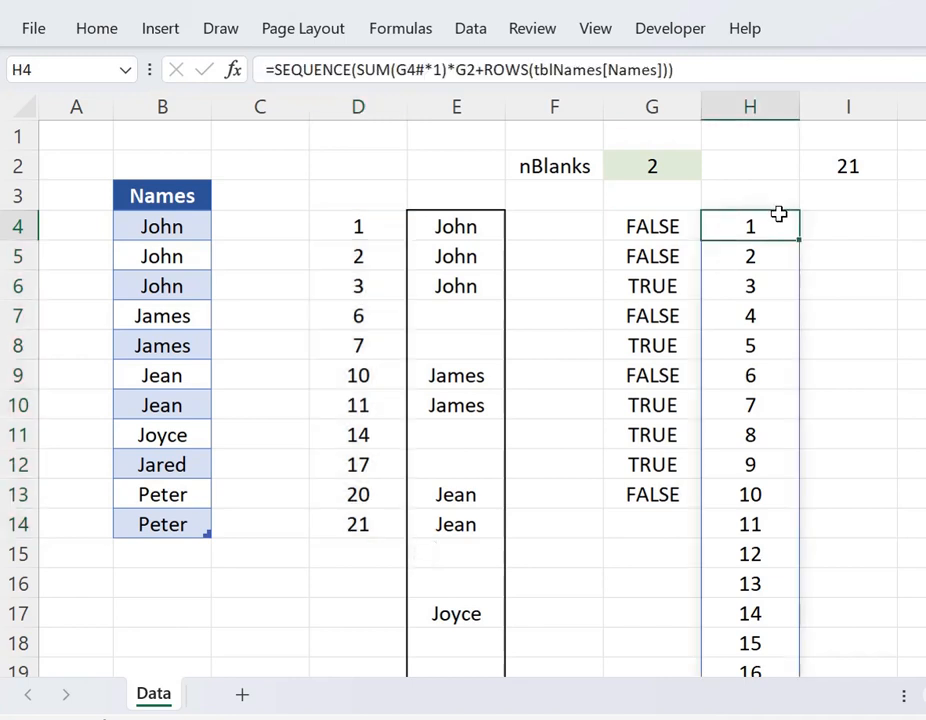
{"action": "left_click", "coordinate": [808, 227]}
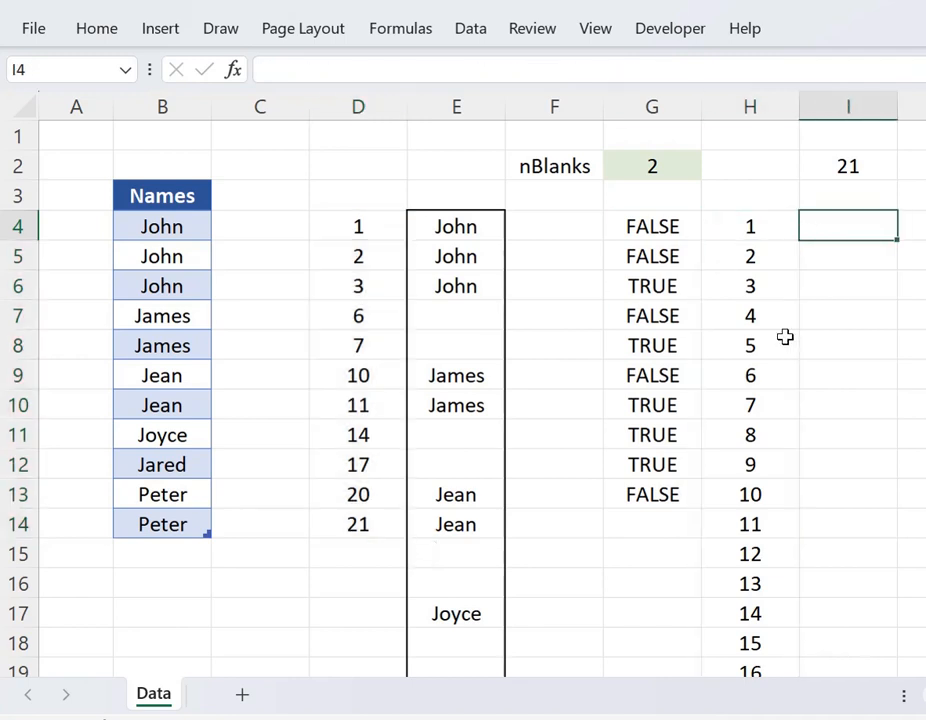
{"action": "left_click", "coordinate": [546, 70]}
{"action": "type", "text": "=xl"}
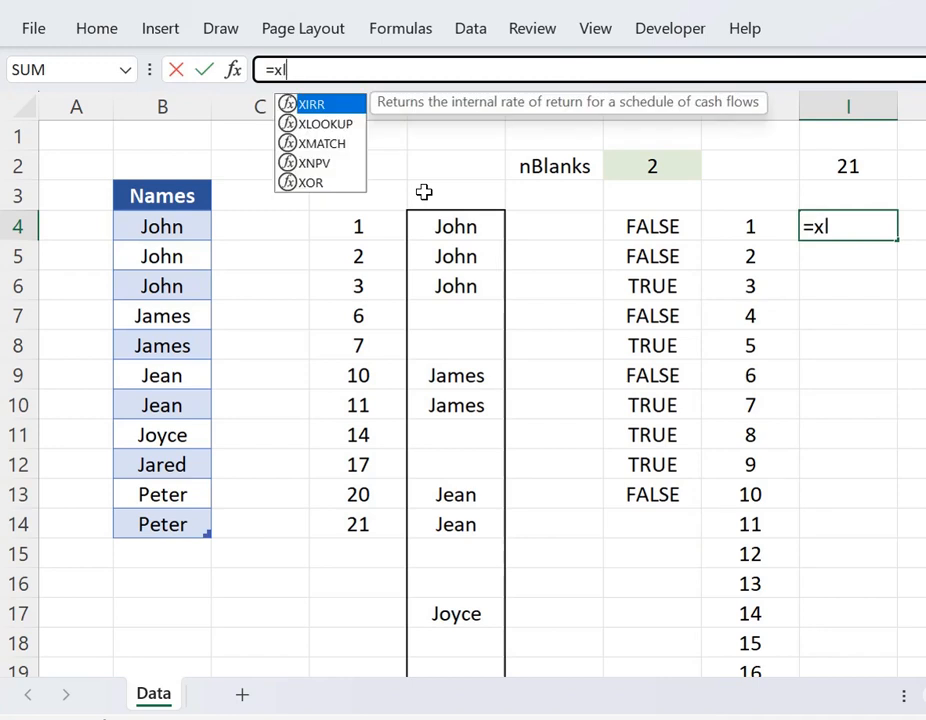
{"action": "key", "text": "Down"}
{"action": "key", "text": "Tab"}
{"action": "left_click", "coordinate": [781, 227]}
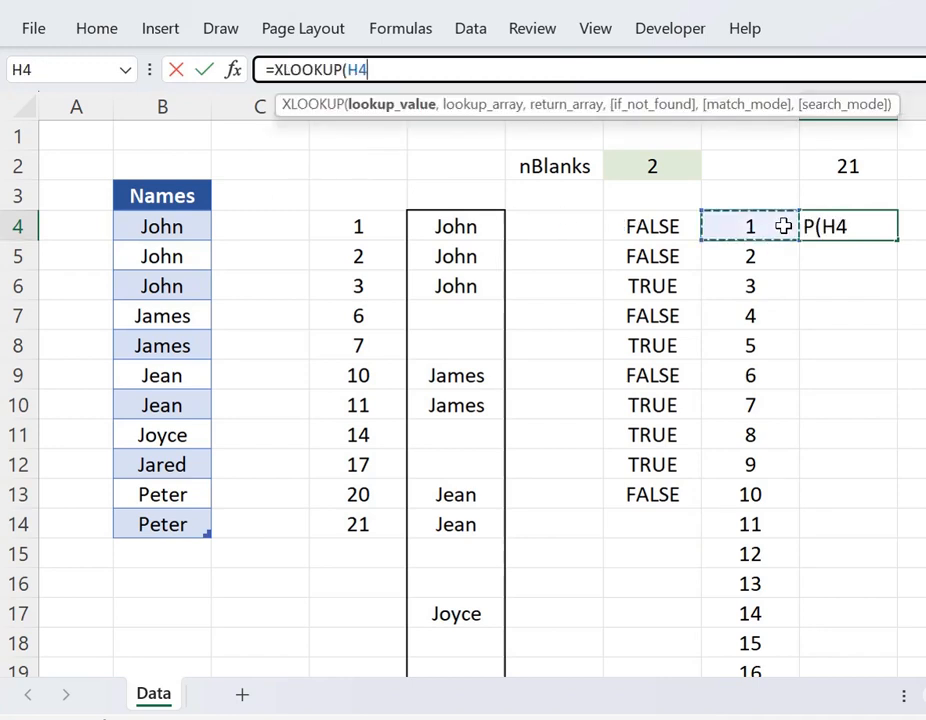
{"action": "type", "text": "#,"}
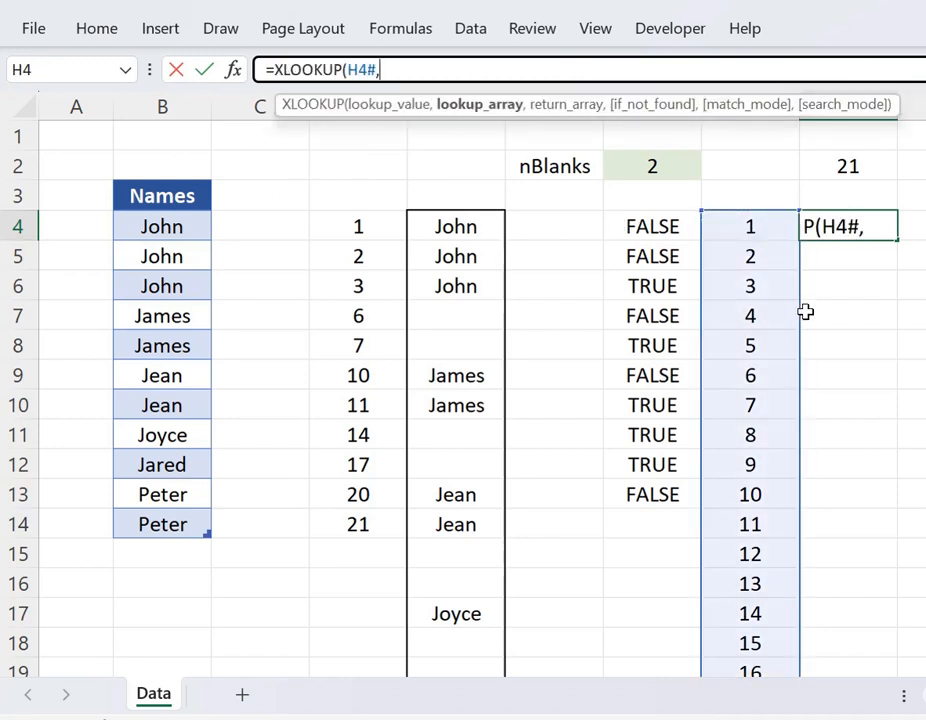
{"action": "left_click_drag", "start_coordinate": [343, 226], "coordinate": [343, 512]}
{"action": "type", "text": ","}
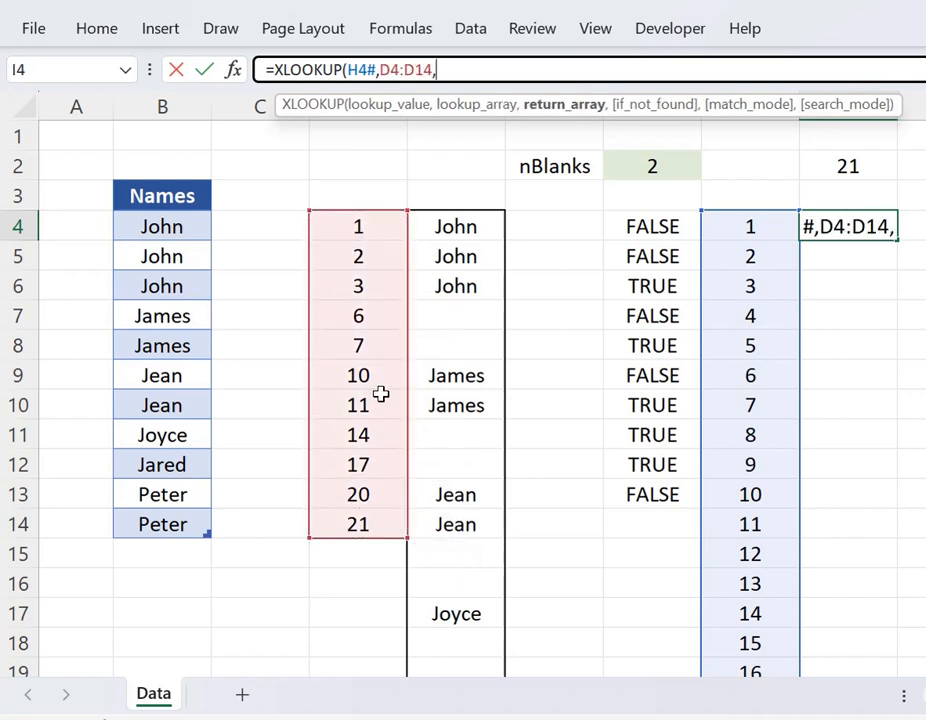
{"action": "left_click", "coordinate": [161, 181]}
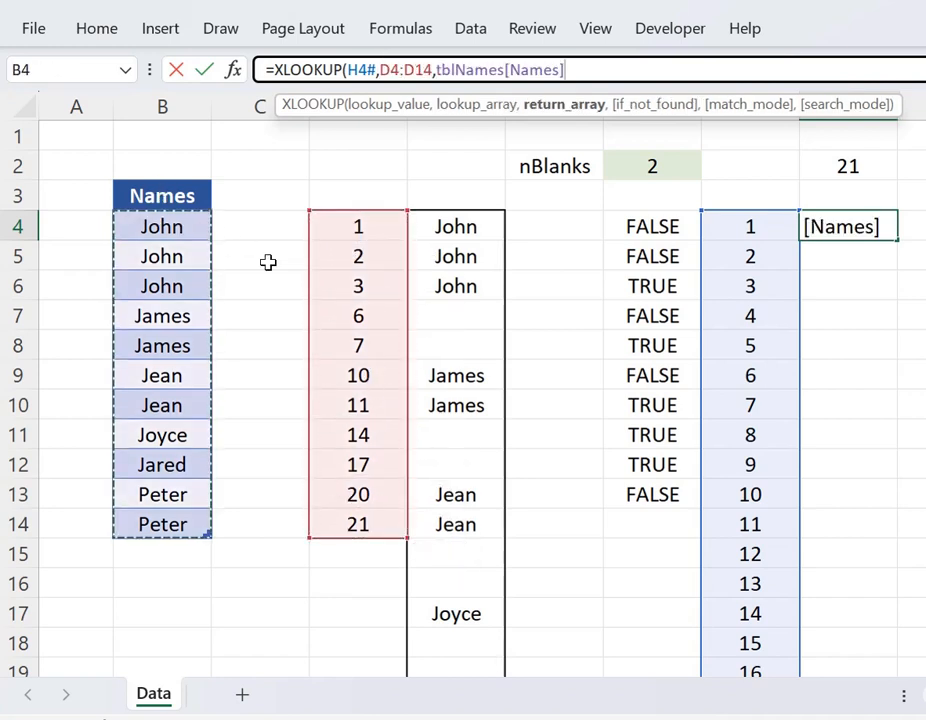
{"action": "type", "text": ")"}
{"action": "key", "text": "Return"}
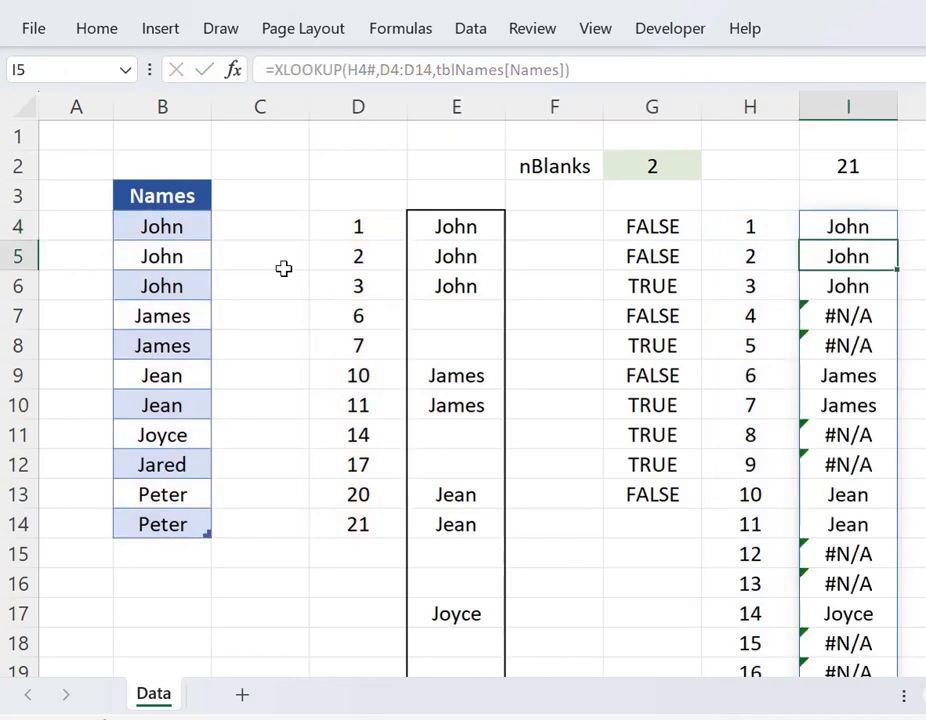
Step: Compare the spilled XLOOKUP results in column I with the expected output in column E, group by group
{"action": "key", "text": "Up"}
{"action": "scroll", "coordinate": [862, 318], "scroll_direction": "down", "scroll_amount": 1}
{"action": "scroll", "coordinate": [856, 316], "scroll_direction": "down", "scroll_amount": 3}
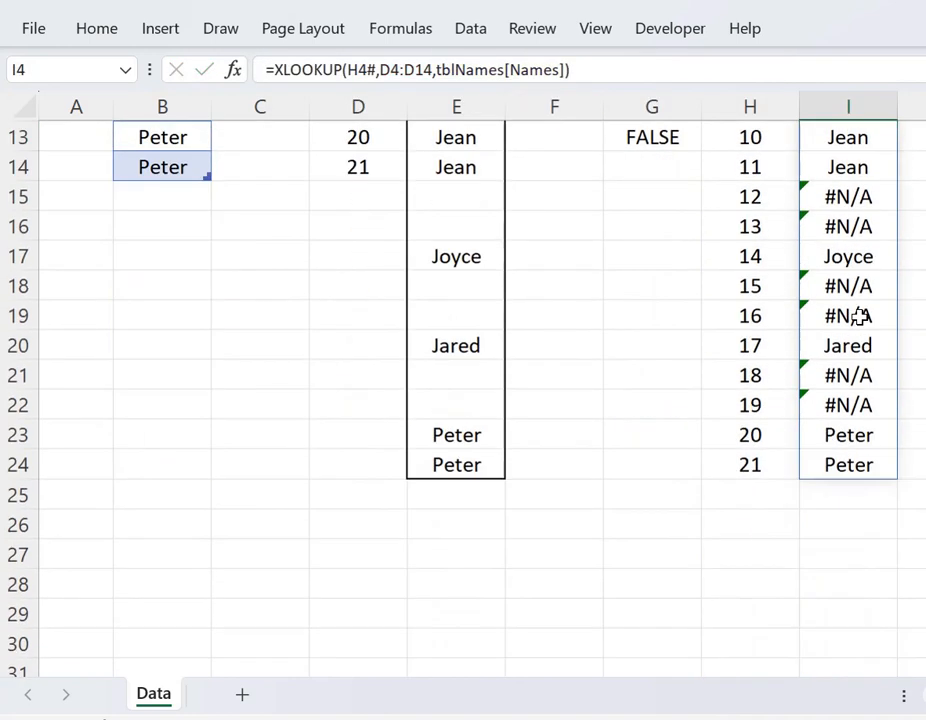
{"action": "scroll", "coordinate": [850, 300], "scroll_direction": "up", "scroll_amount": 4}
{"action": "left_click_drag", "start_coordinate": [835, 229], "coordinate": [840, 281]}
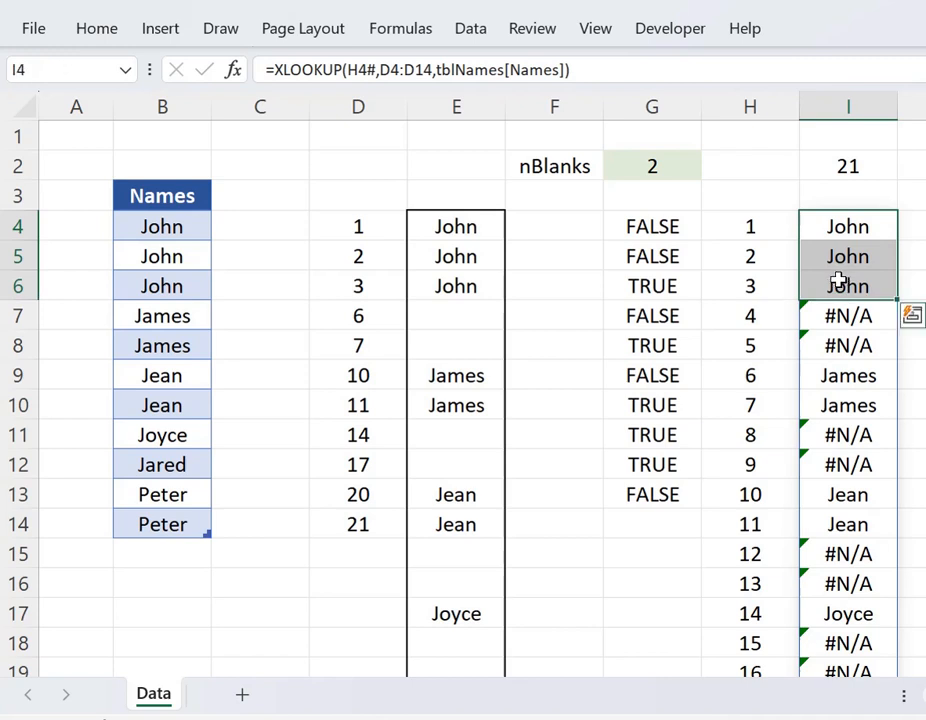
{"action": "scroll", "coordinate": [837, 282], "scroll_direction": "down", "scroll_amount": 1}
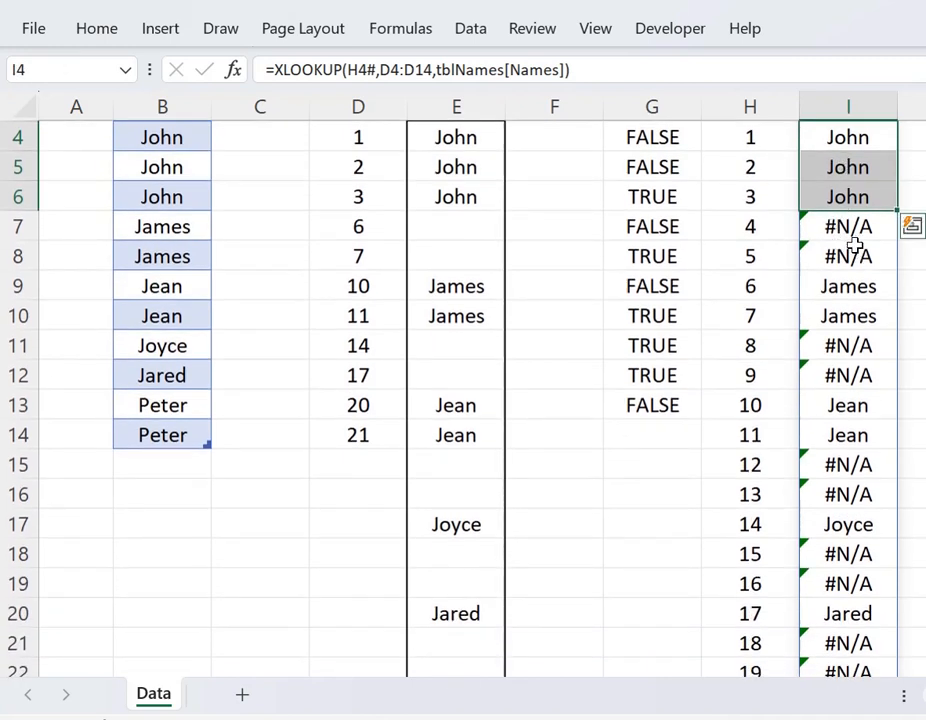
{"action": "left_click_drag", "start_coordinate": [833, 286], "coordinate": [833, 320]}
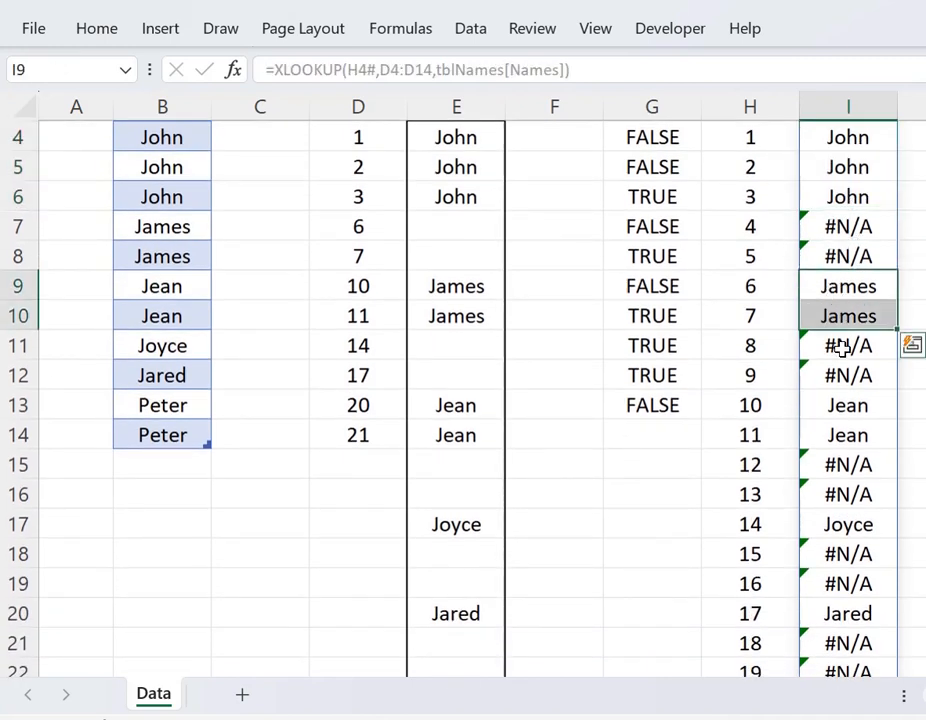
{"action": "left_click_drag", "start_coordinate": [831, 405], "coordinate": [829, 422]}
{"action": "scroll", "coordinate": [840, 380], "scroll_direction": "up", "scroll_amount": 1}
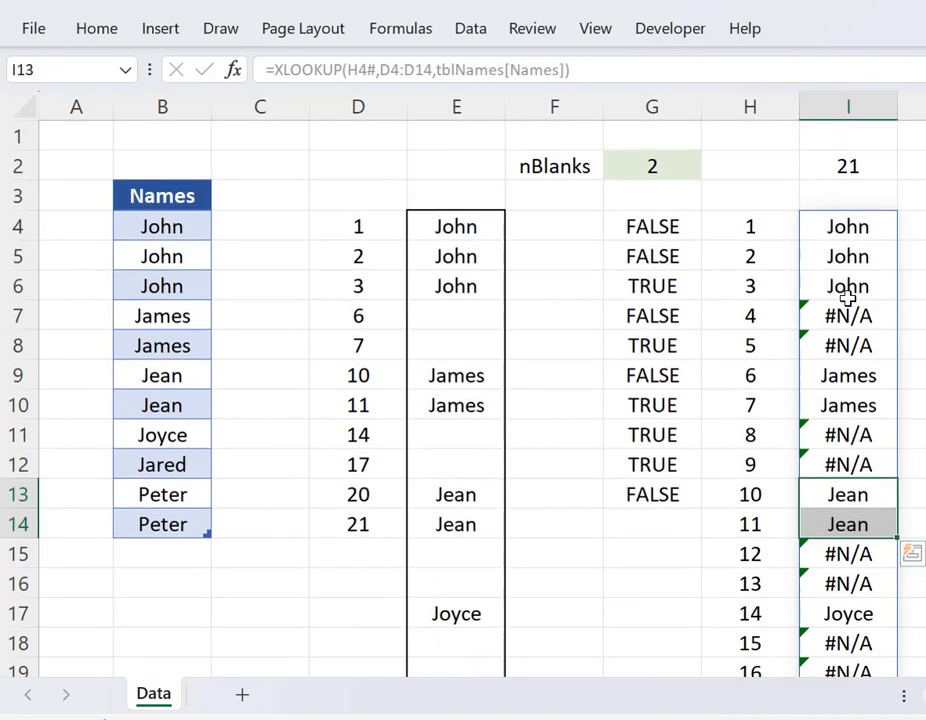
Step: Add "" as the if_not_found argument of the XLOOKUP in I4 and review the spilled names
{"action": "left_click", "coordinate": [815, 314]}
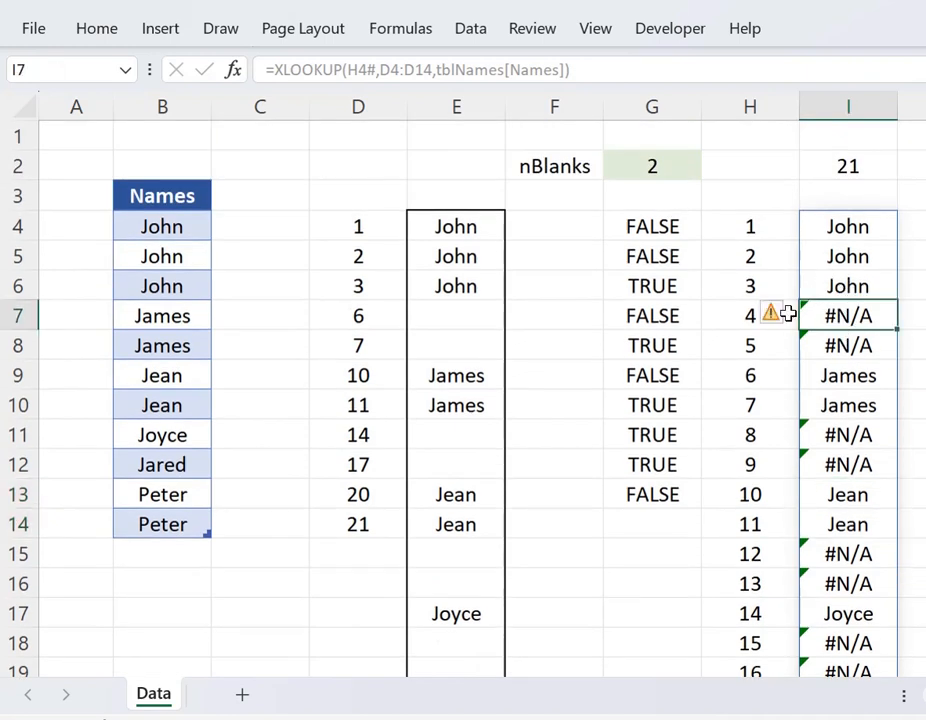
{"action": "left_click", "coordinate": [843, 348]}
{"action": "left_click", "coordinate": [847, 228]}
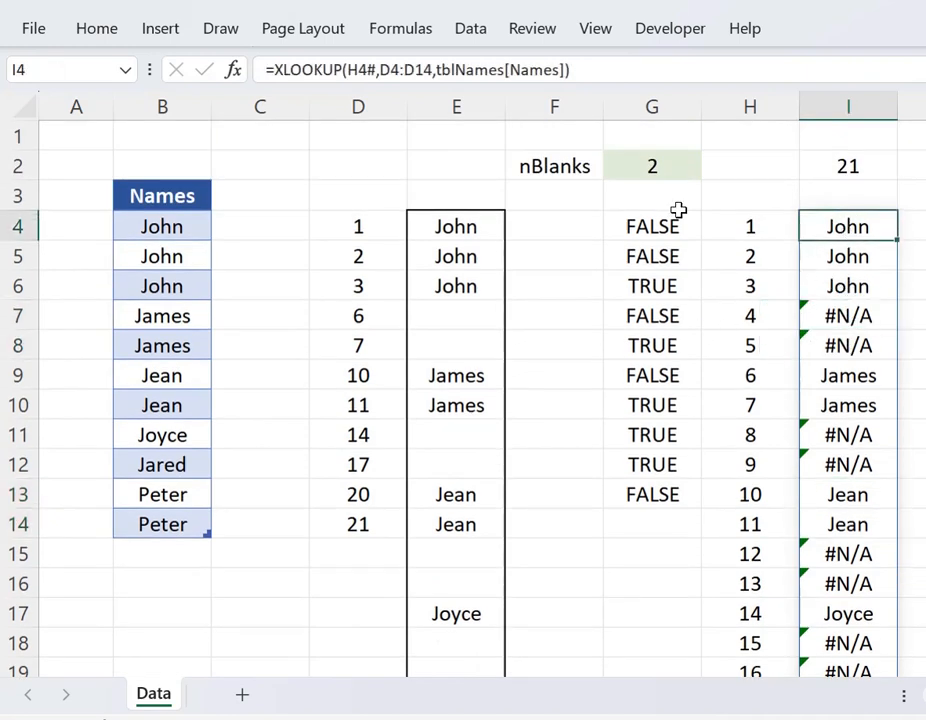
{"action": "left_click", "coordinate": [565, 68]}
{"action": "type", "text": ","}
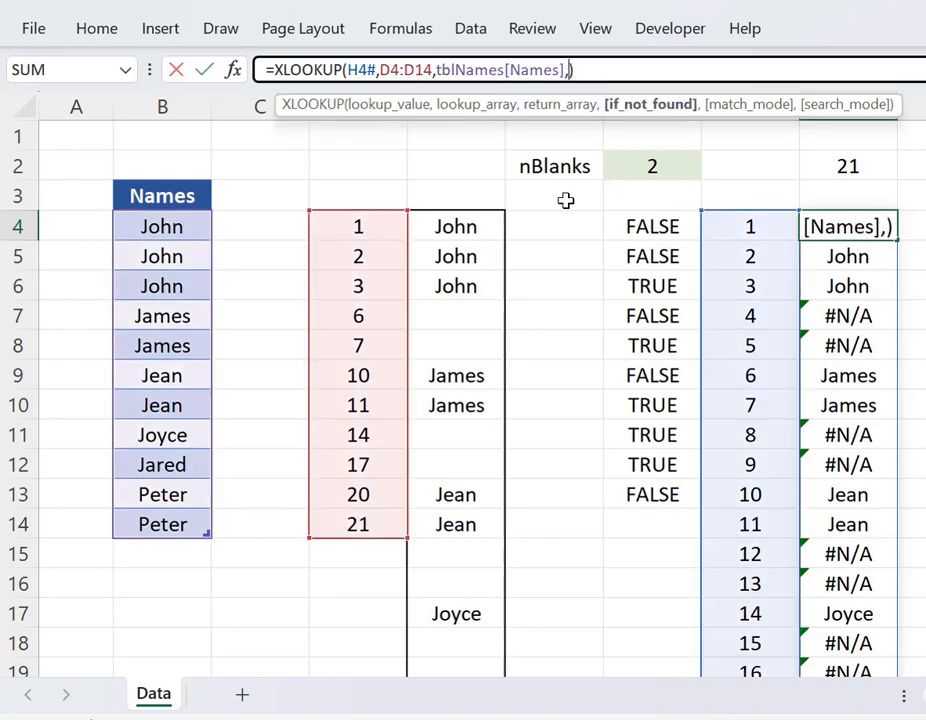
{"action": "type", "text": "\"\"\""}
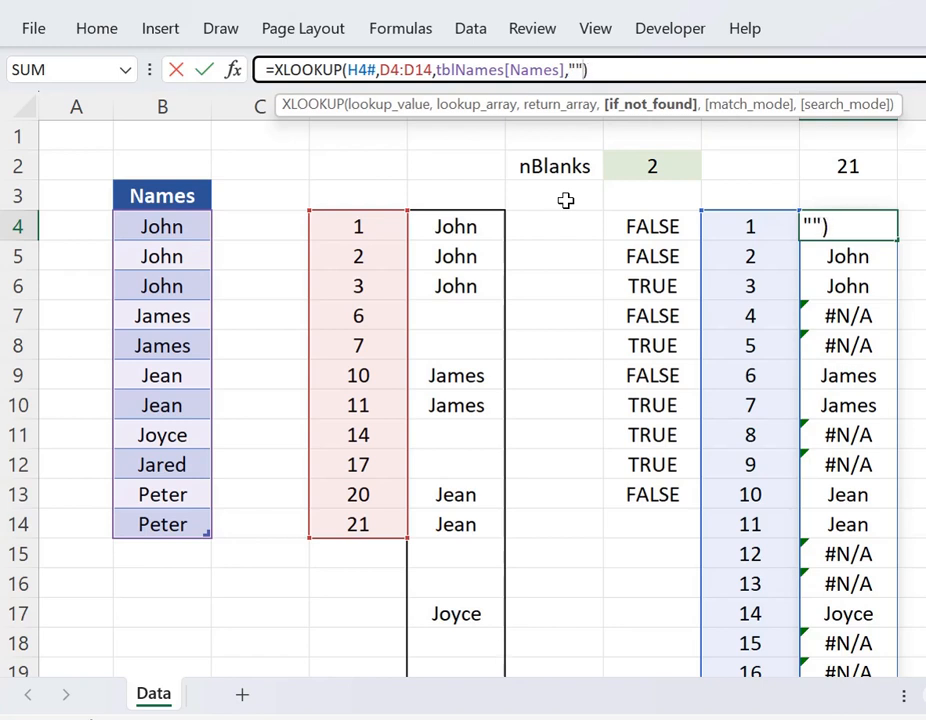
{"action": "key", "text": "Return"}
{"action": "key", "text": "Up"}
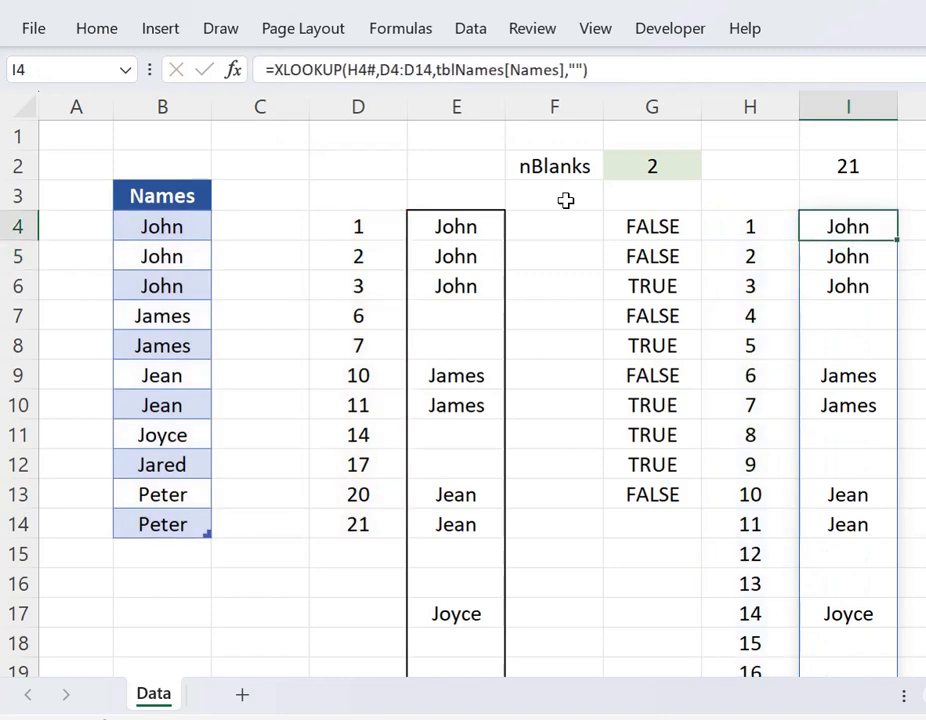
{"action": "scroll", "coordinate": [858, 291], "scroll_direction": "down", "scroll_amount": 6}
{"action": "scroll", "coordinate": [854, 300], "scroll_direction": "up", "scroll_amount": 5}
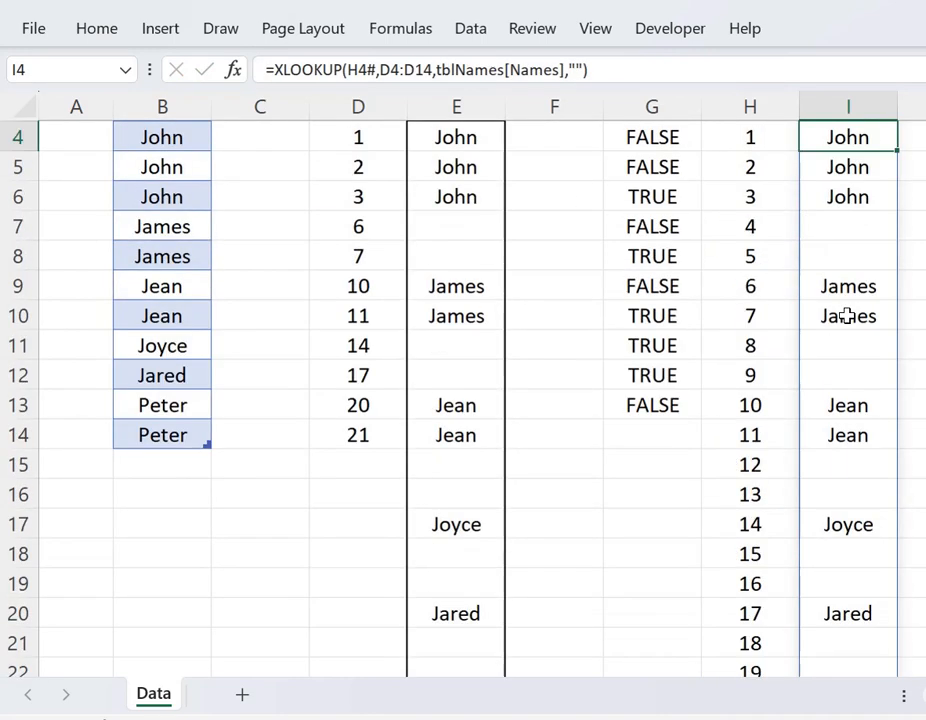
{"action": "scroll", "coordinate": [847, 316], "scroll_direction": "up", "scroll_amount": 1}
{"action": "scroll", "coordinate": [856, 231], "scroll_direction": "down", "scroll_amount": 2}
{"action": "scroll", "coordinate": [855, 230], "scroll_direction": "up", "scroll_amount": 2}
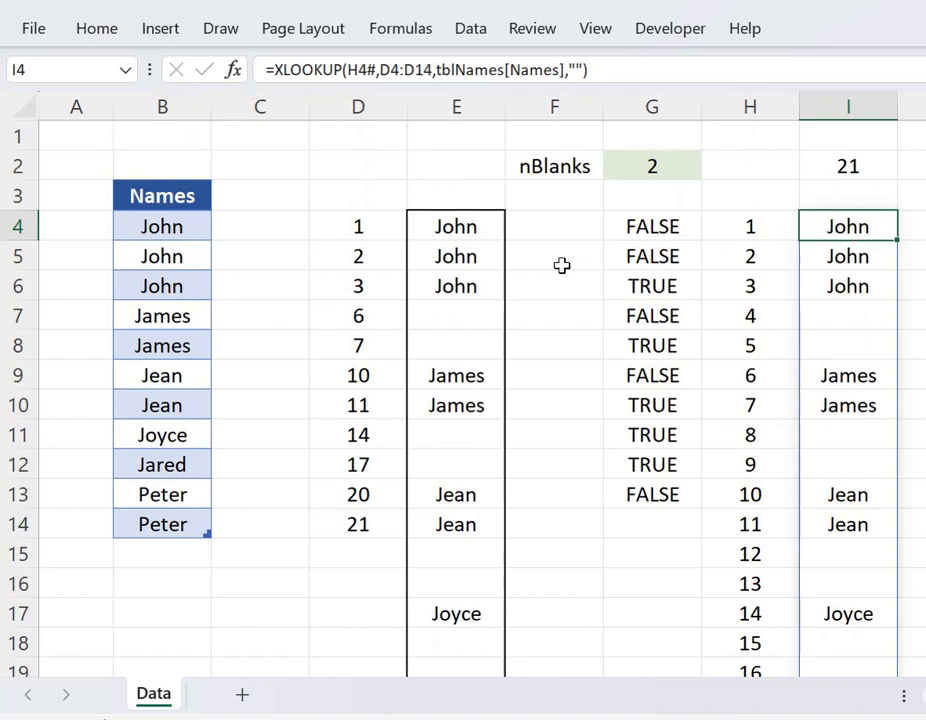
Step: Clear the manual target positions in D4:D14 and delete column D
{"action": "left_click_drag", "start_coordinate": [362, 234], "coordinate": [348, 525]}
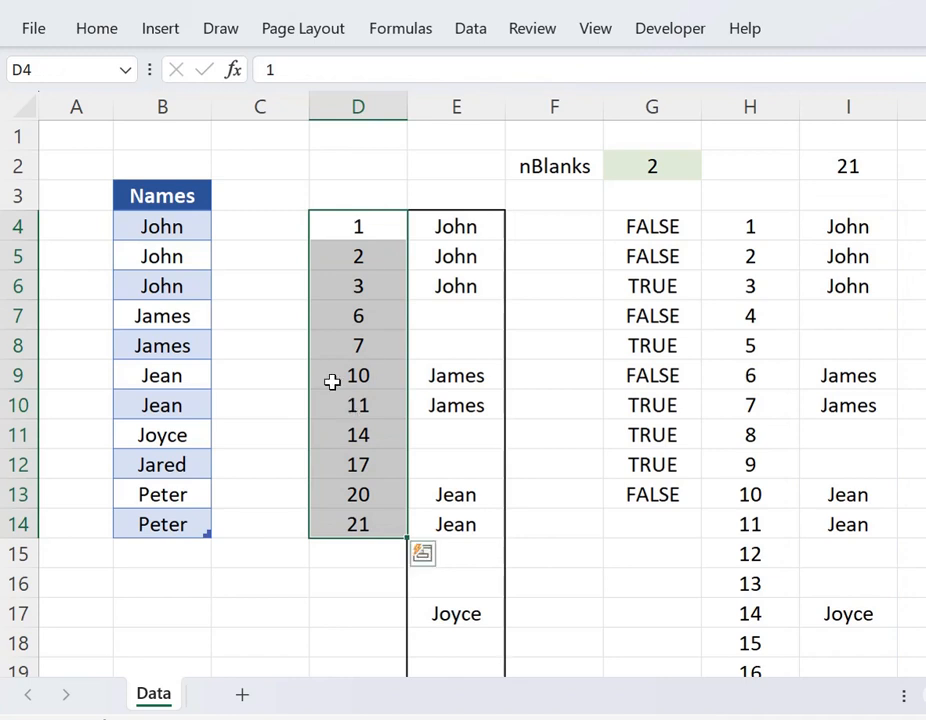
{"action": "left_click_drag", "start_coordinate": [360, 228], "coordinate": [360, 525]}
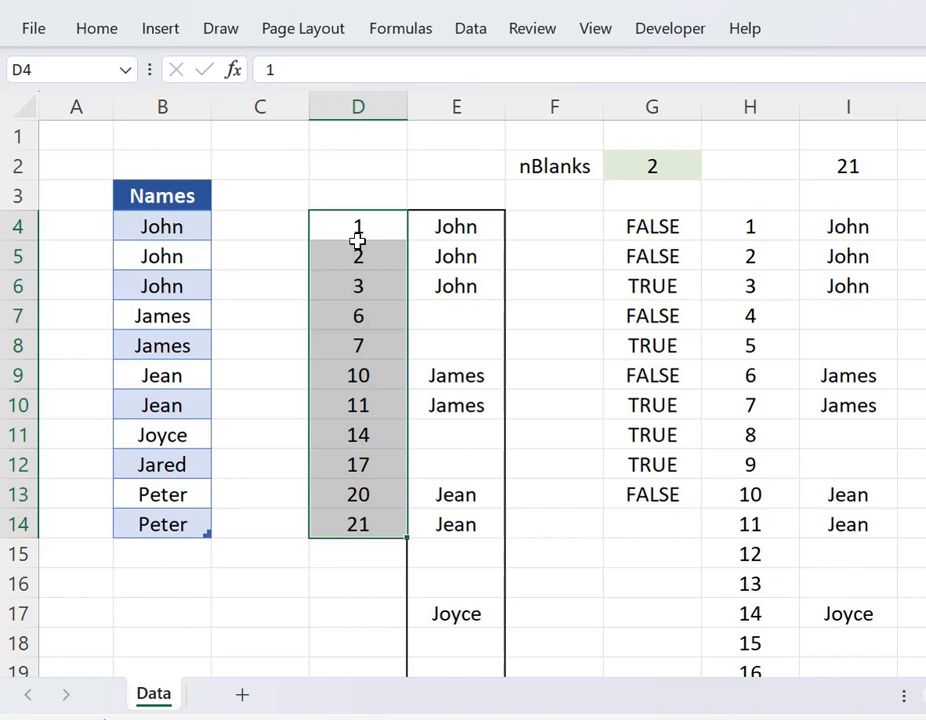
{"action": "key", "text": "Delete"}
{"action": "left_click", "coordinate": [473, 232]}
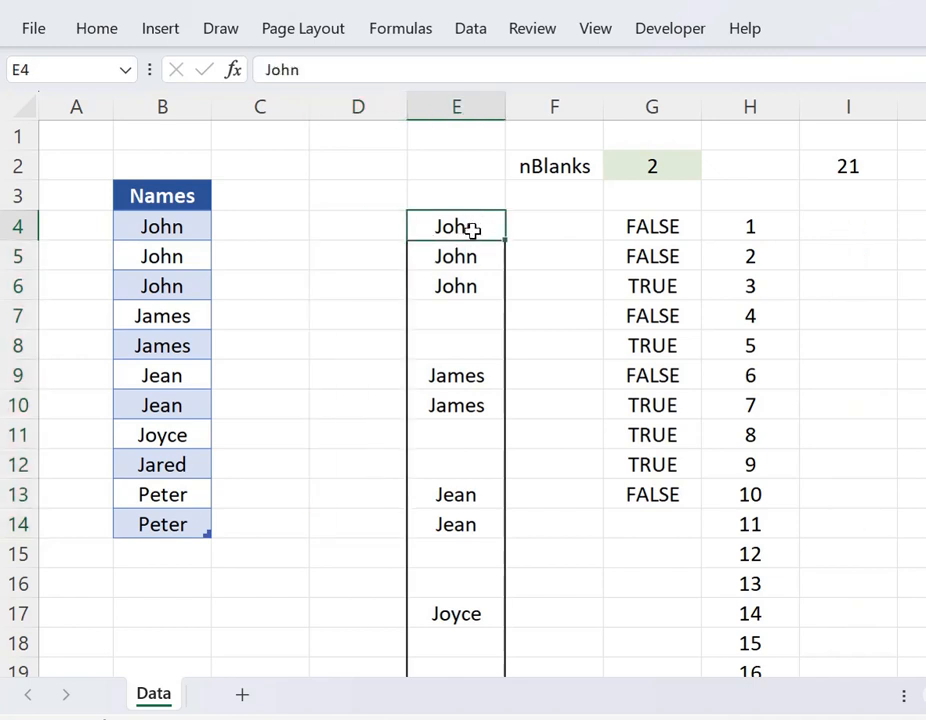
{"action": "left_click", "coordinate": [386, 108]}
{"action": "key", "text": "ctrl+minus"}
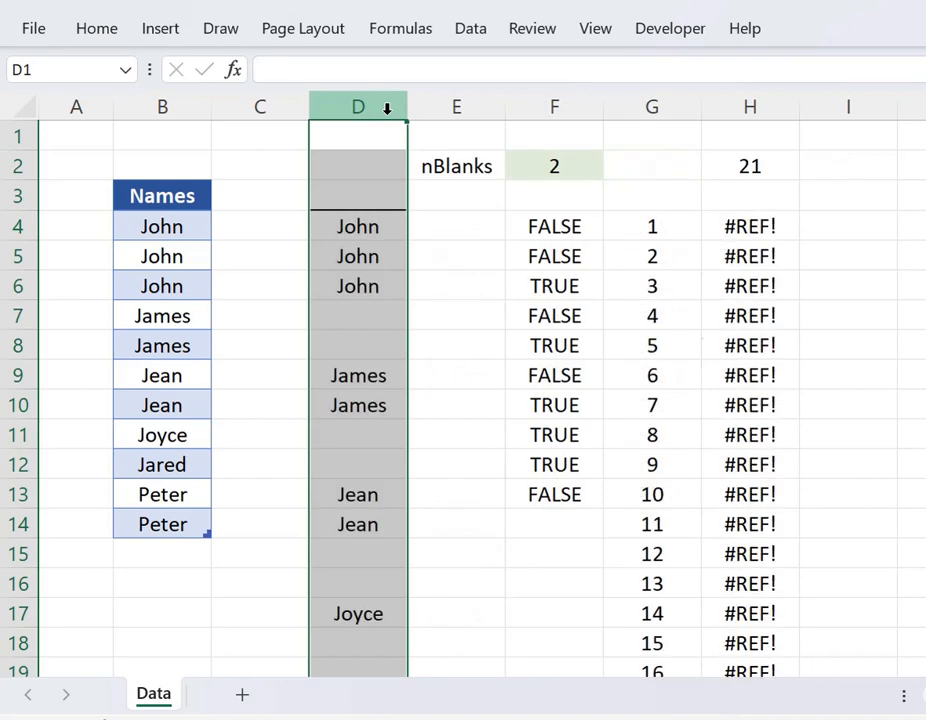
Step: Delete the broken XLOOKUP formula from H4 and narrow column C
{"action": "left_click", "coordinate": [721, 217]}
{"action": "key", "text": "Delete"}
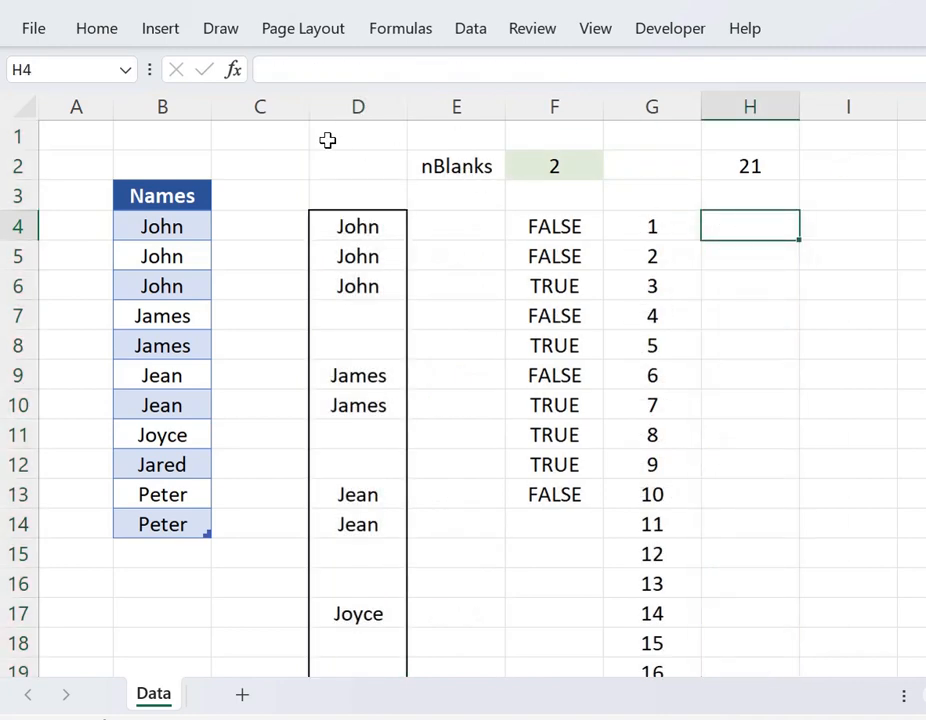
{"action": "left_click_drag", "start_coordinate": [308, 104], "coordinate": [267, 118]}
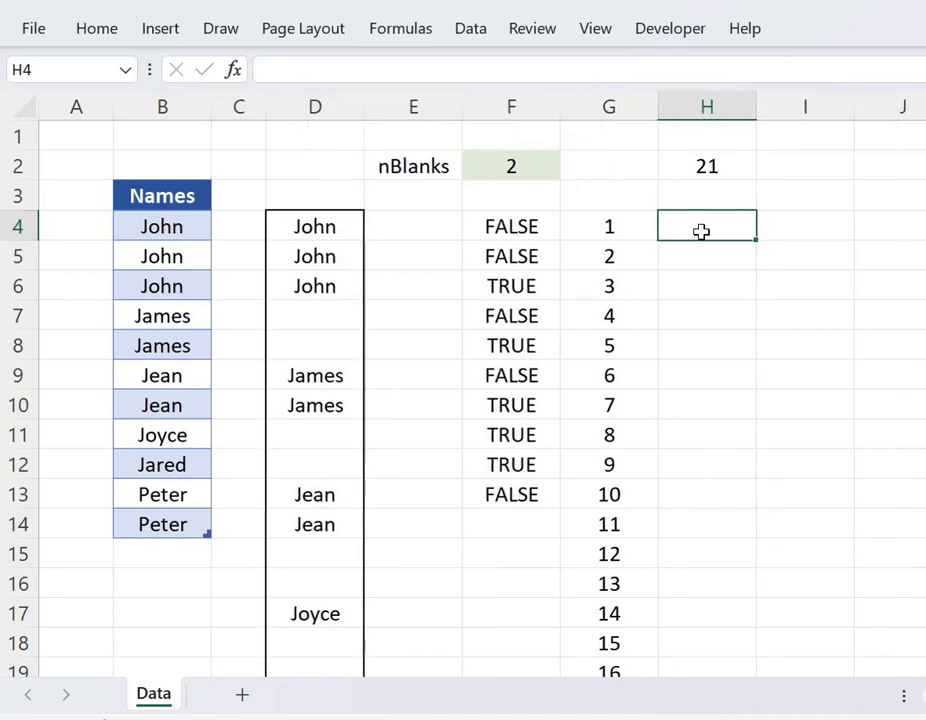
Step: Enter =VSTACK(TRUE,F4#) in H4 to put a TRUE above the name-change flags
{"action": "left_click_drag", "start_coordinate": [540, 232], "coordinate": [513, 494]}
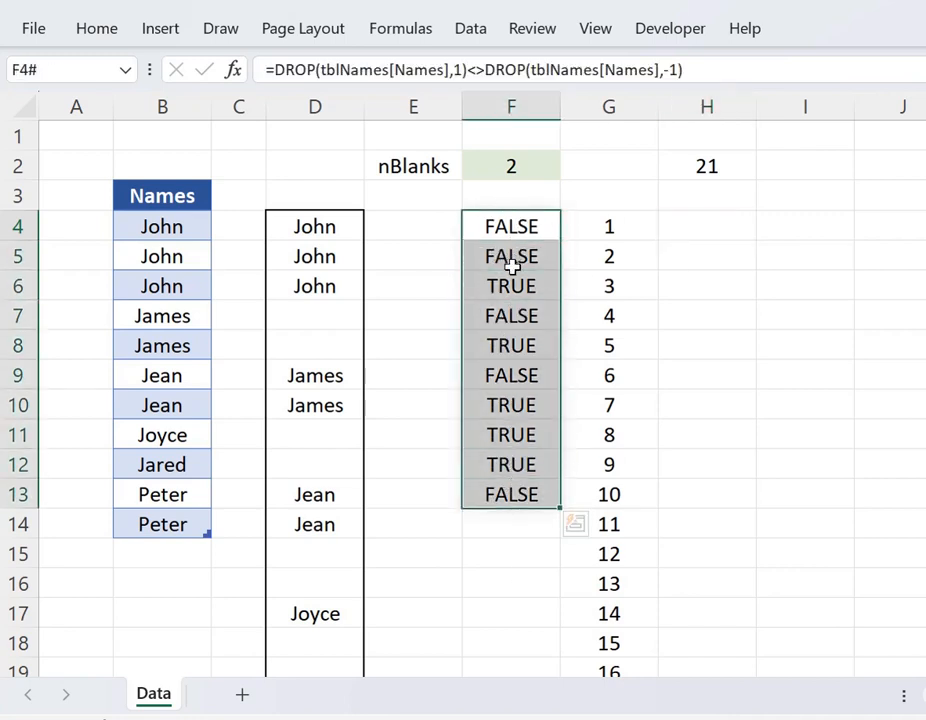
{"action": "left_click", "coordinate": [682, 221]}
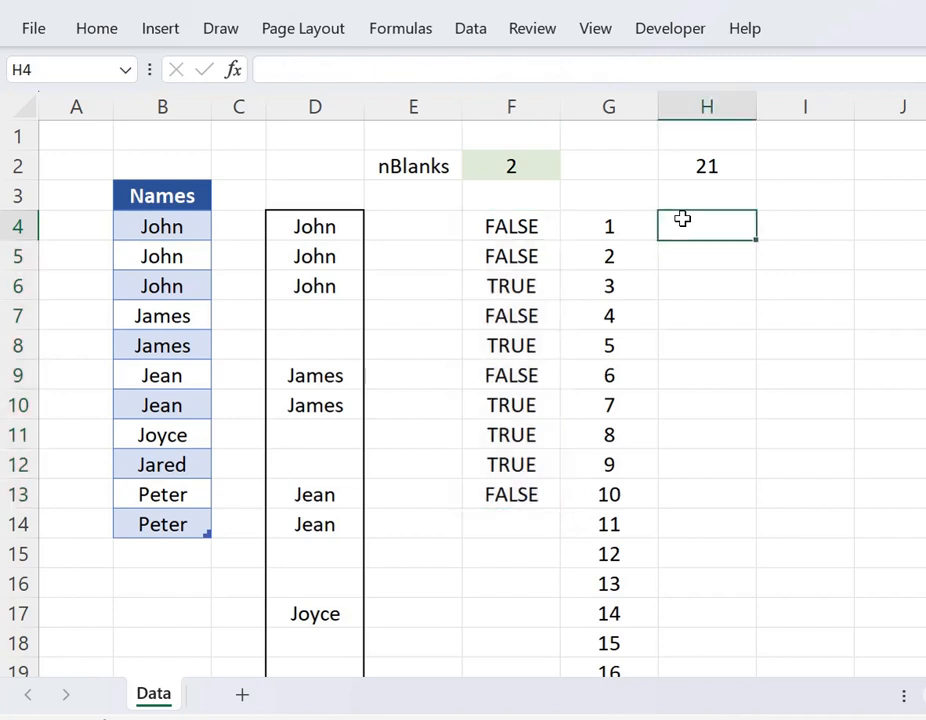
{"action": "type", "text": "="}
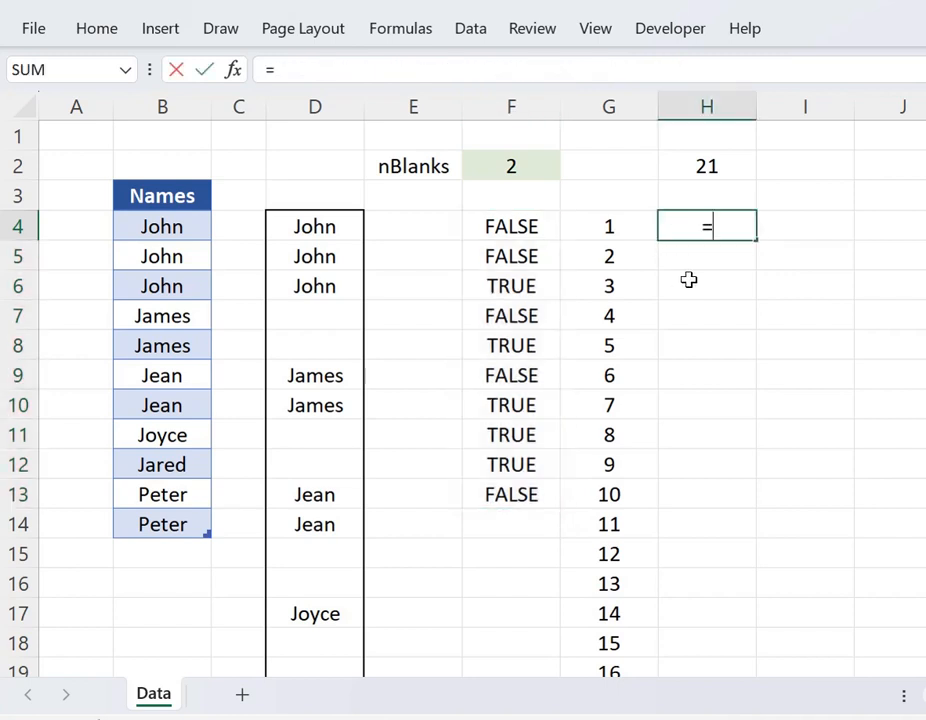
{"action": "type", "text": "vs"}
{"action": "key", "text": "Tab"}
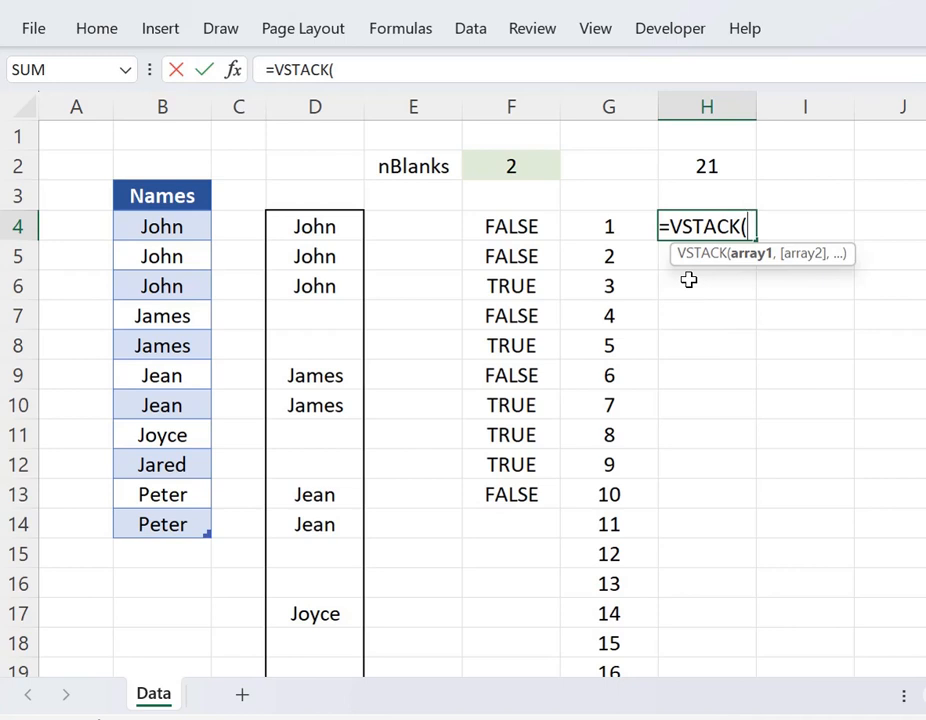
{"action": "type", "text": "T"}
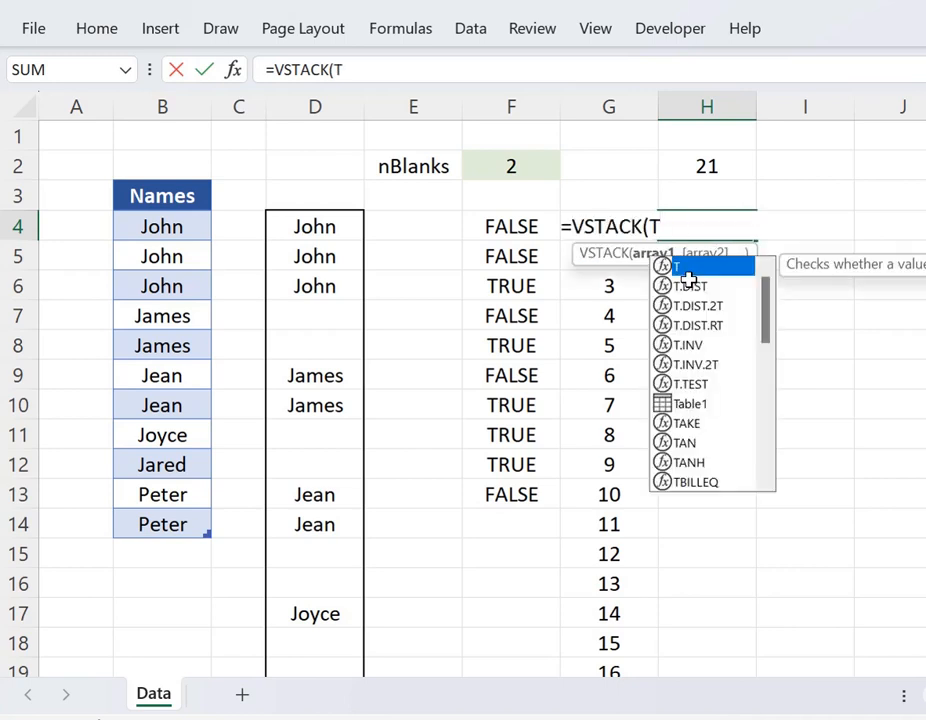
{"action": "type", "text": "RUE"}
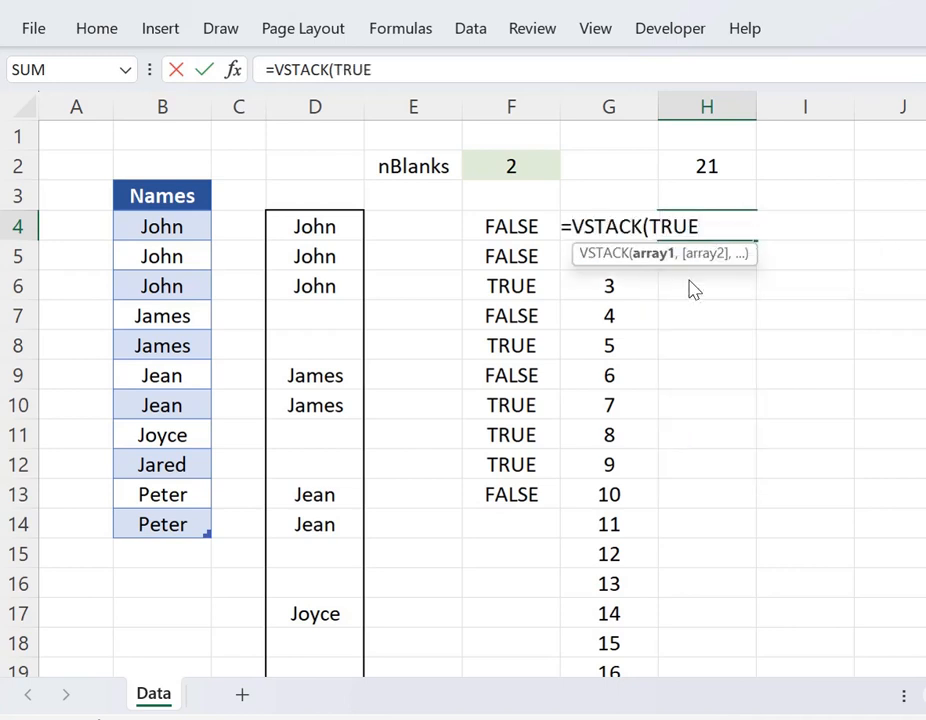
{"action": "type", "text": ","}
{"action": "left_click_drag", "start_coordinate": [482, 219], "coordinate": [497, 493]}
{"action": "key", "text": "Return"}
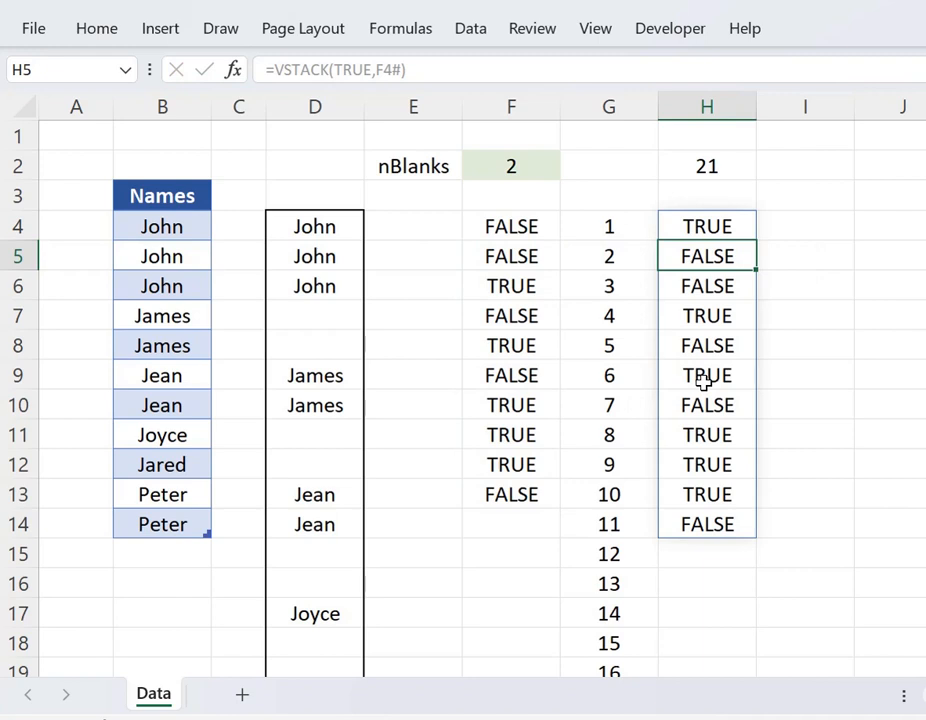
Step: Compare the stacked flags in column H with each name group in column B, row by row
{"action": "left_click_drag", "start_coordinate": [180, 229], "coordinate": [682, 287]}
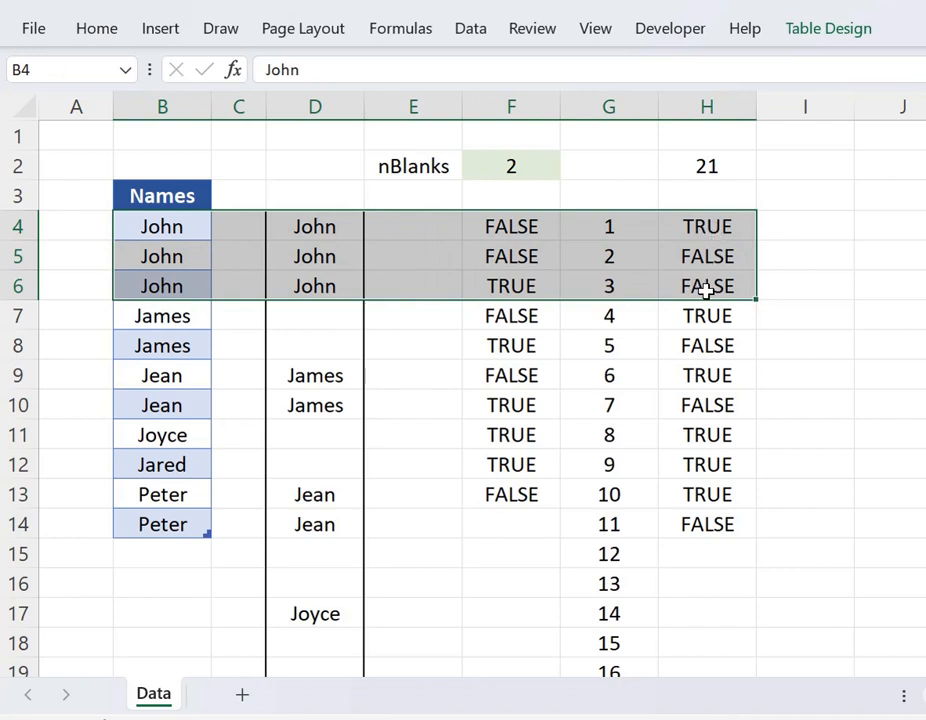
{"action": "left_click_drag", "start_coordinate": [182, 316], "coordinate": [703, 345]}
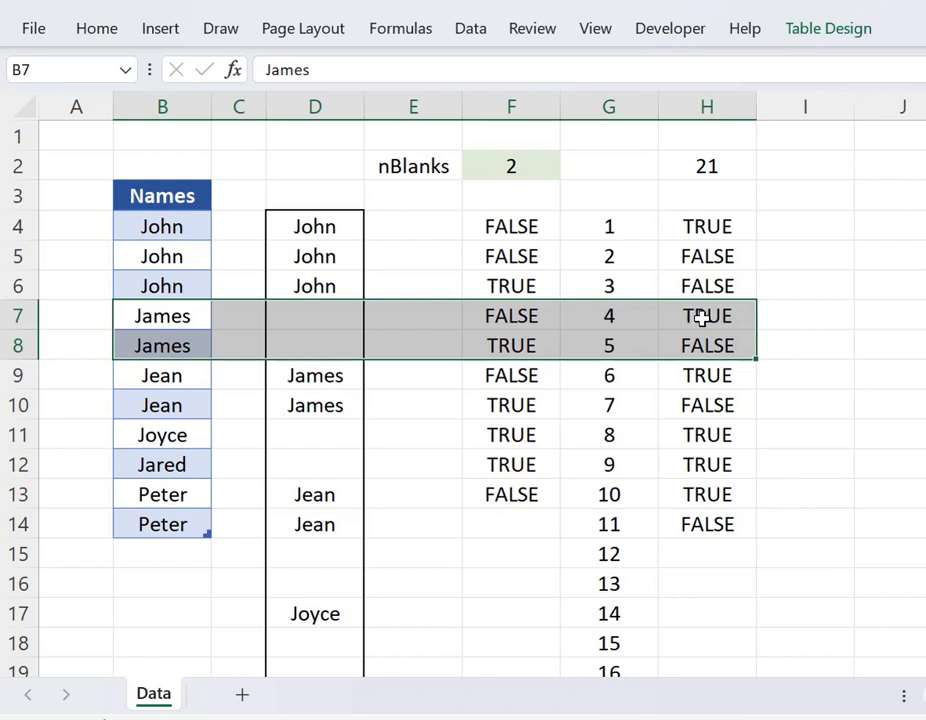
{"action": "left_click_drag", "start_coordinate": [170, 380], "coordinate": [682, 408]}
{"action": "left_click", "coordinate": [173, 444]}
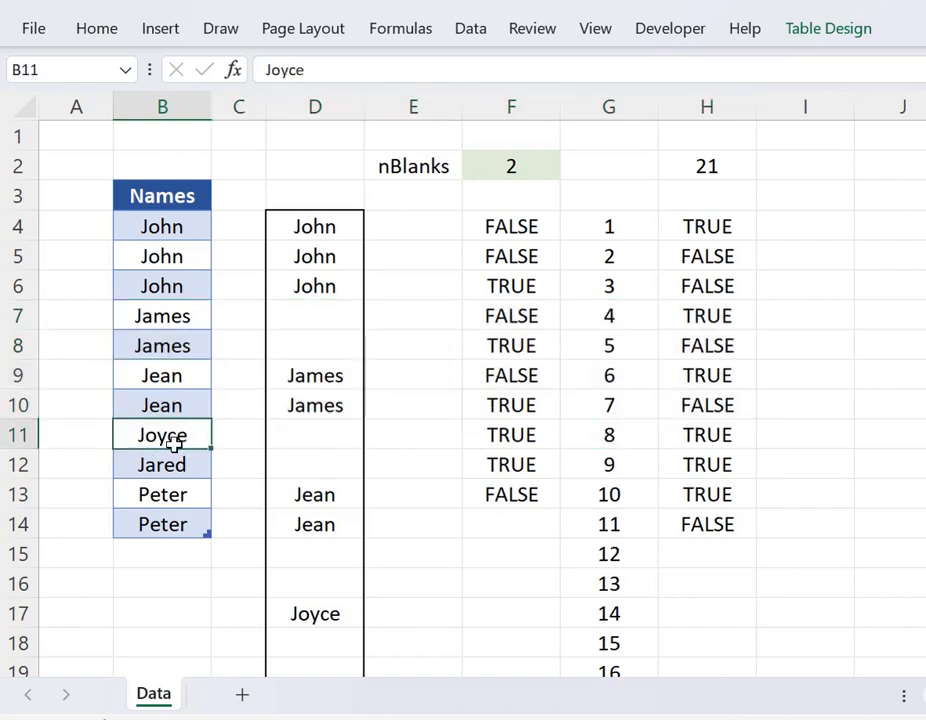
{"action": "left_click_drag", "start_coordinate": [173, 444], "coordinate": [667, 446]}
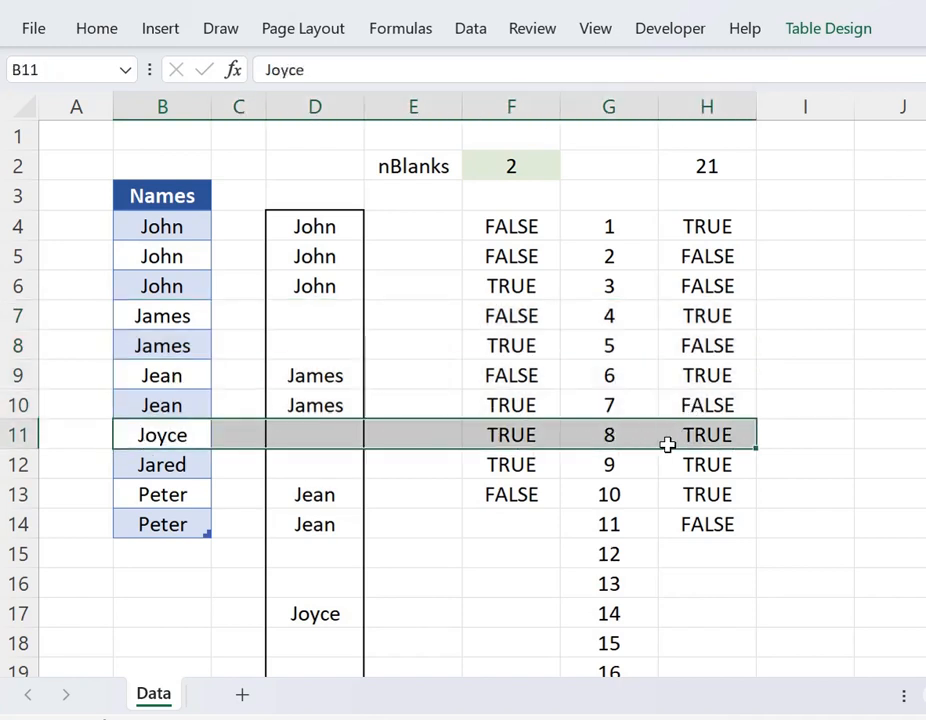
{"action": "left_click_drag", "start_coordinate": [159, 466], "coordinate": [672, 466]}
{"action": "left_click_drag", "start_coordinate": [174, 494], "coordinate": [727, 527]}
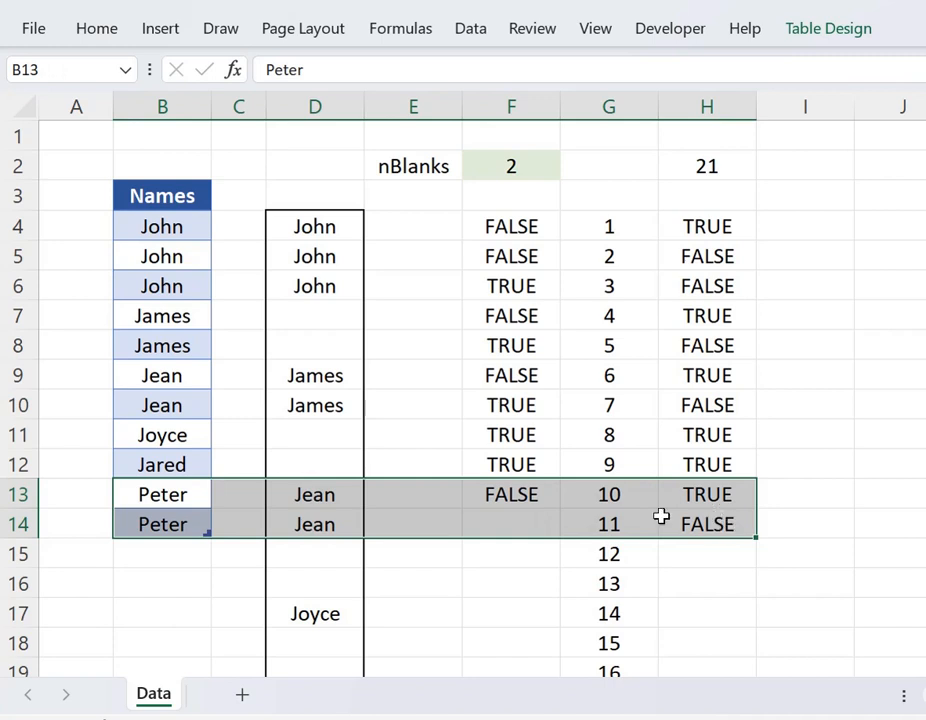
{"action": "left_click", "coordinate": [706, 216]}
{"action": "left_click", "coordinate": [767, 198]}
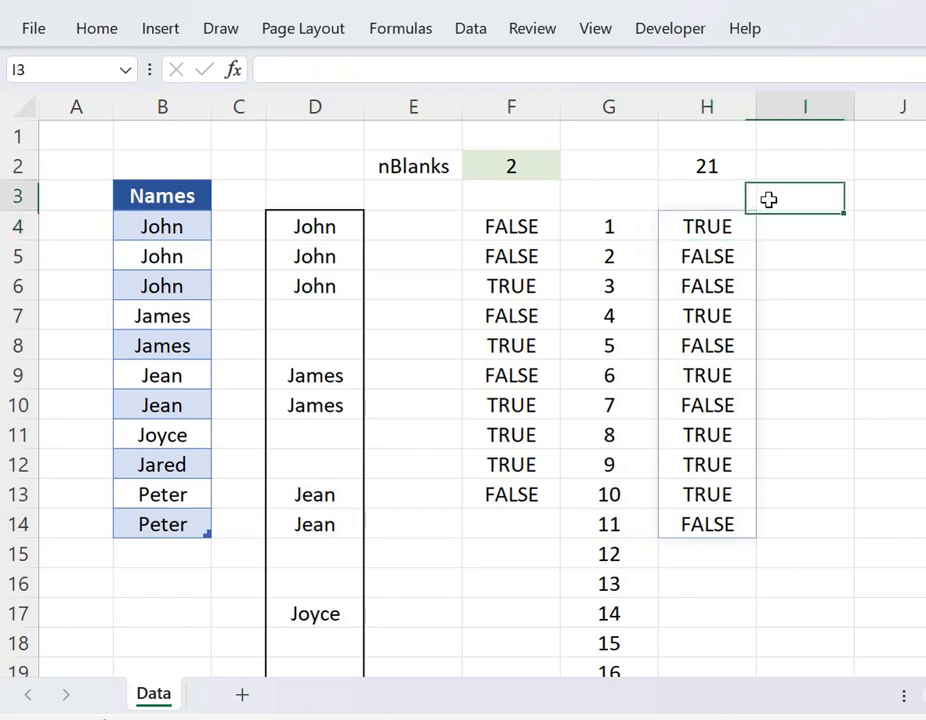
{"action": "left_click", "coordinate": [746, 233]}
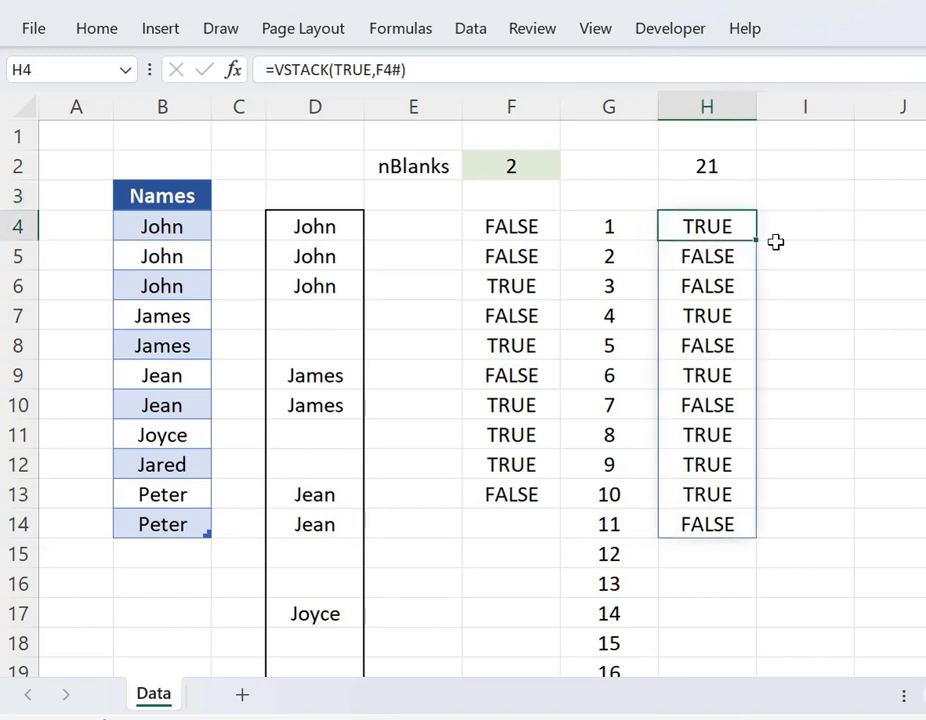
Step: Enter 1 in I4 as the starting position and check the flag beside I5
{"action": "left_click", "coordinate": [770, 230]}
{"action": "type", "text": "1"}
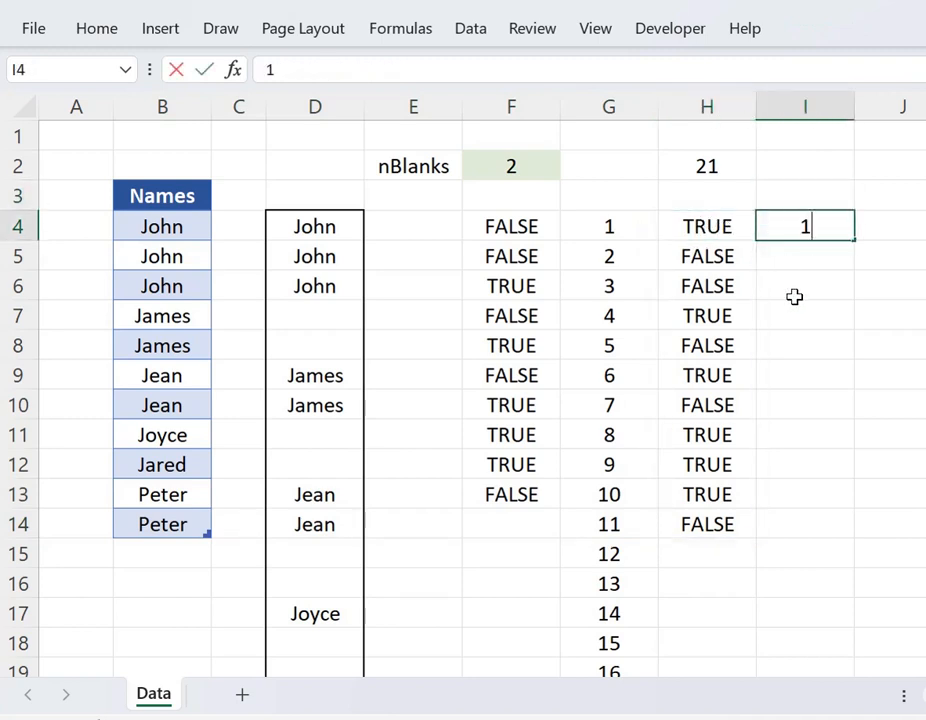
{"action": "key", "text": "Return"}
{"action": "key", "text": "Up"}
{"action": "key", "text": "Down"}
{"action": "key", "text": "Left"}
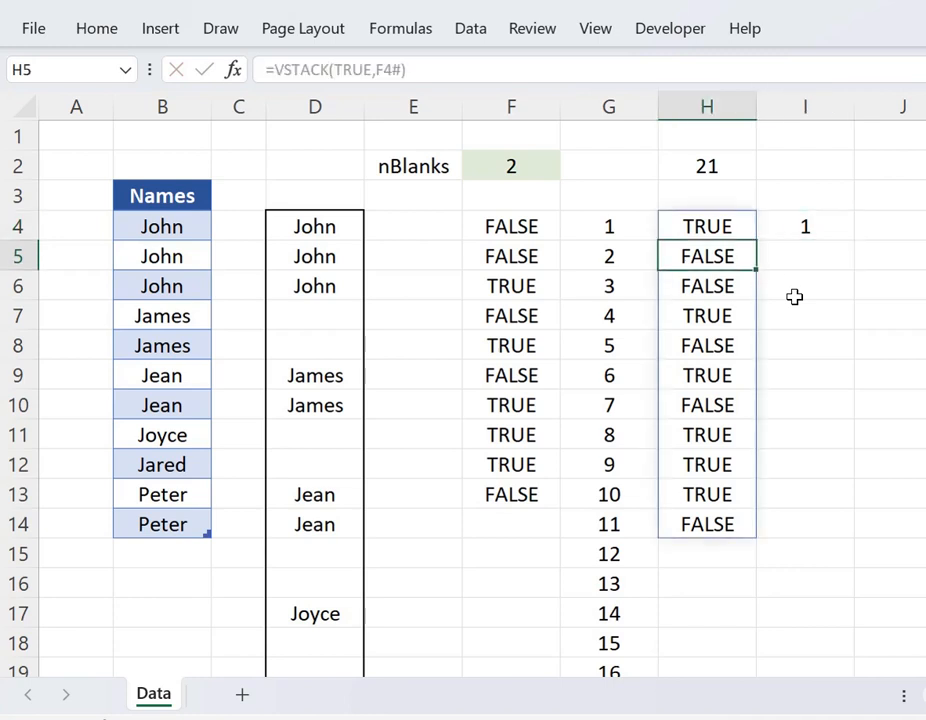
{"action": "key", "text": "Right"}
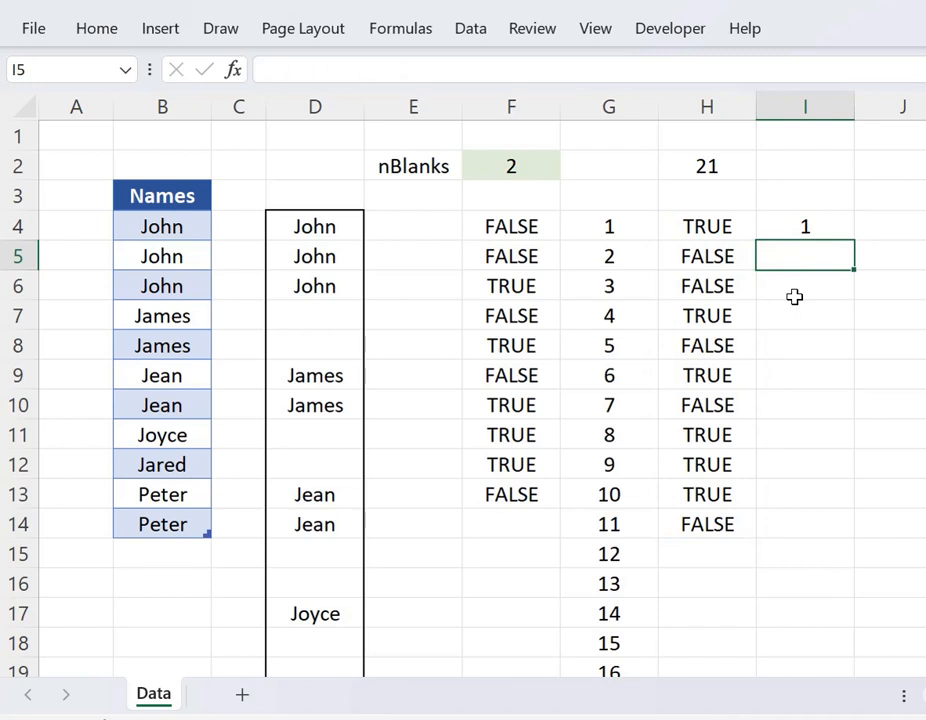
Step: Enter =I4+1 in I5 to give the second name its position
{"action": "key", "text": "Up"}
{"action": "key", "text": "Down"}
{"action": "type", "text": "="}
{"action": "key", "text": "Up"}
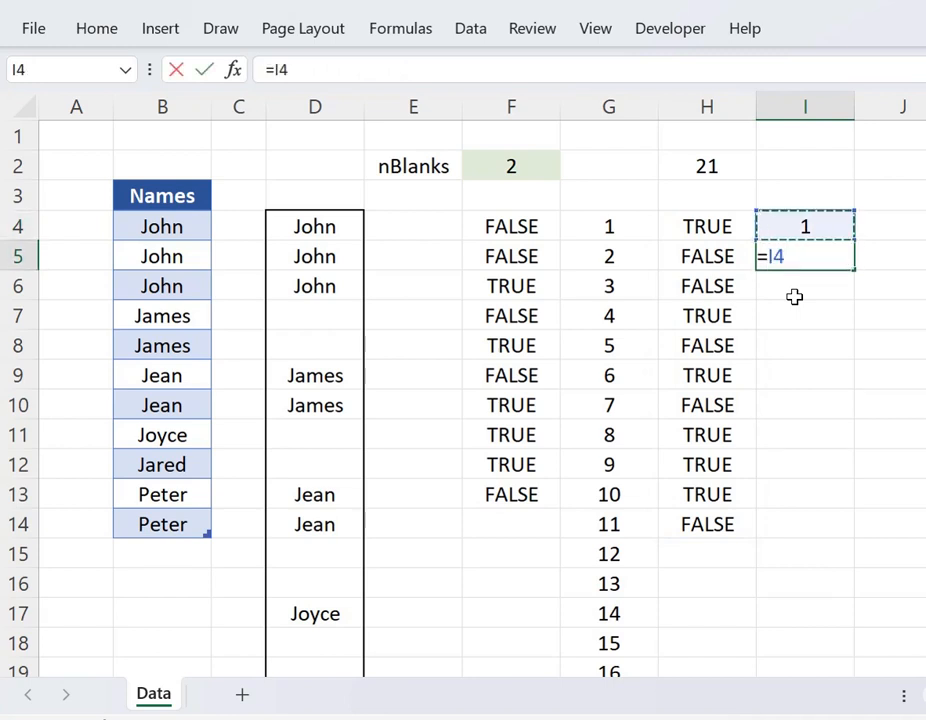
{"action": "type", "text": "+1"}
{"action": "key", "text": "Return"}
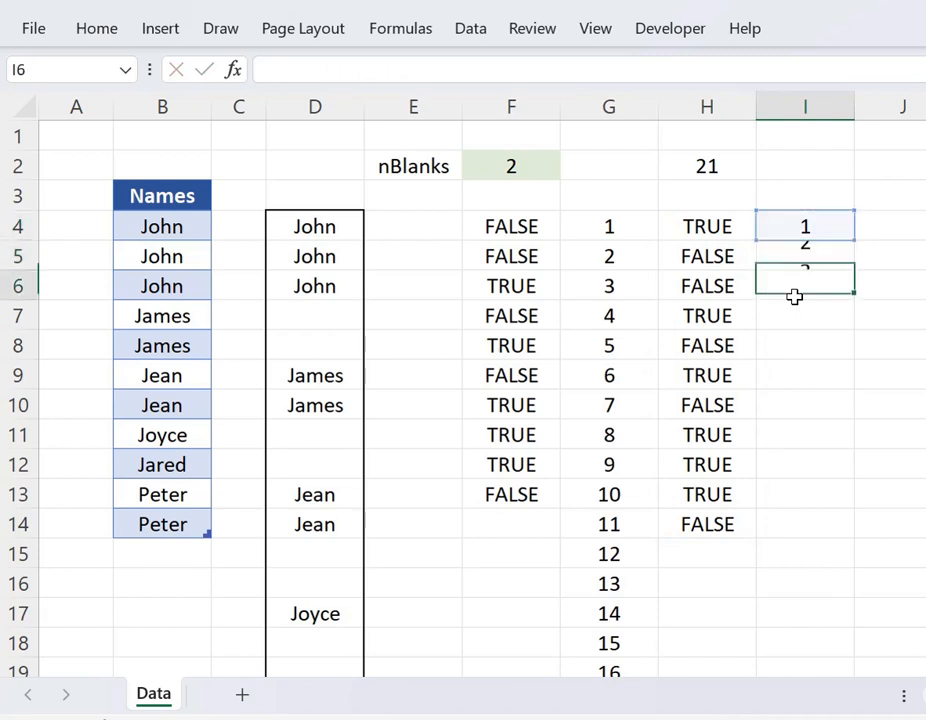
Step: Enter =I5+1 in I6 for the third name's position and check the flag in H7
{"action": "type", "text": "="}
{"action": "key", "text": "Up"}
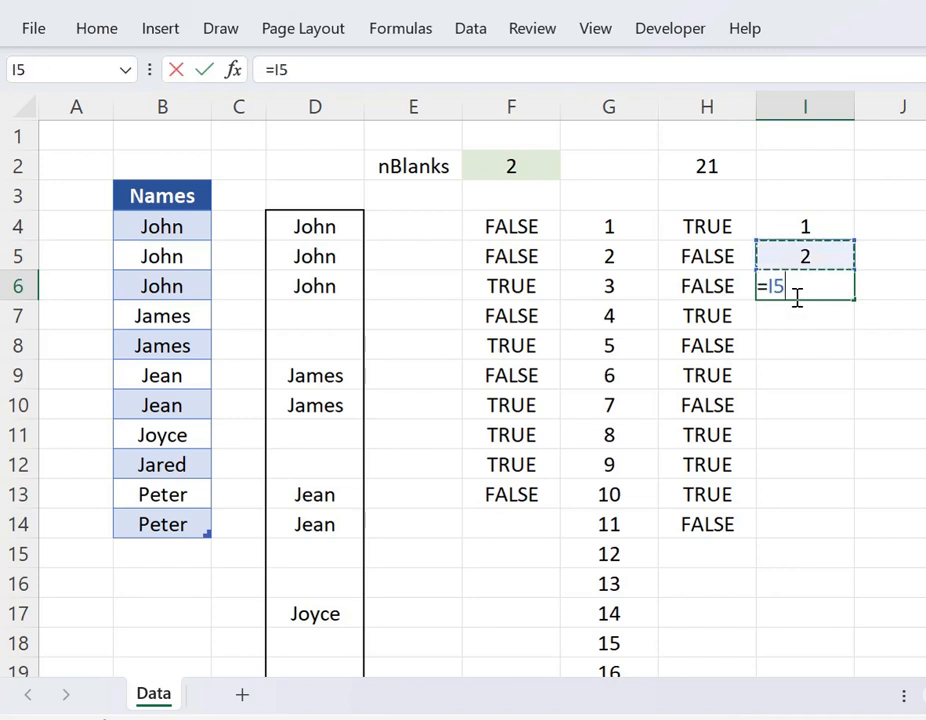
{"action": "type", "text": "+1"}
{"action": "key", "text": "Return"}
{"action": "left_click", "coordinate": [797, 295]}
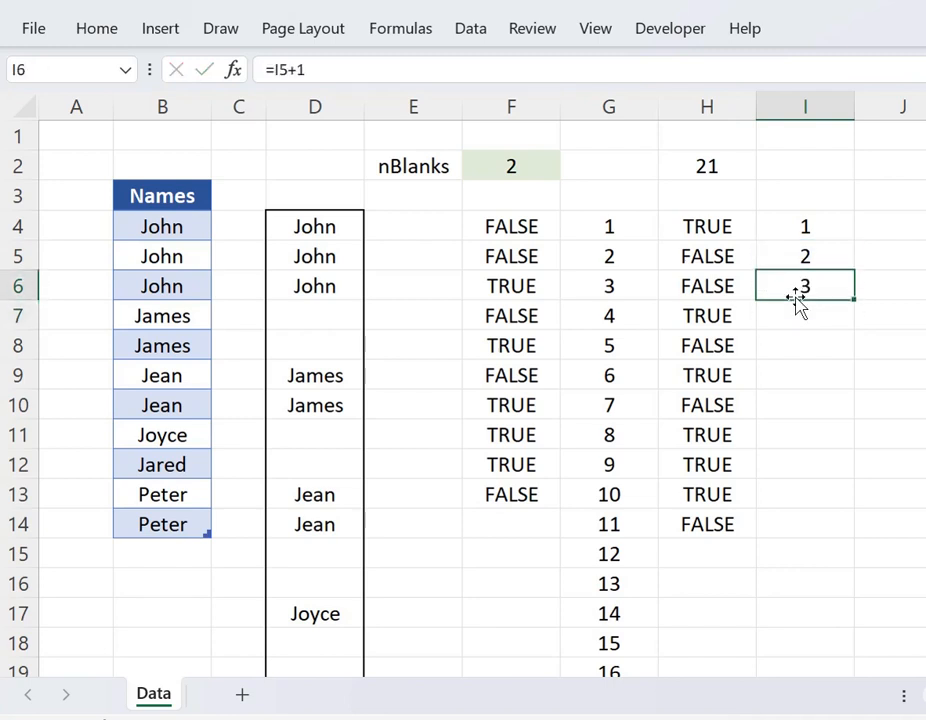
{"action": "key", "text": "Down"}
{"action": "key", "text": "Left"}
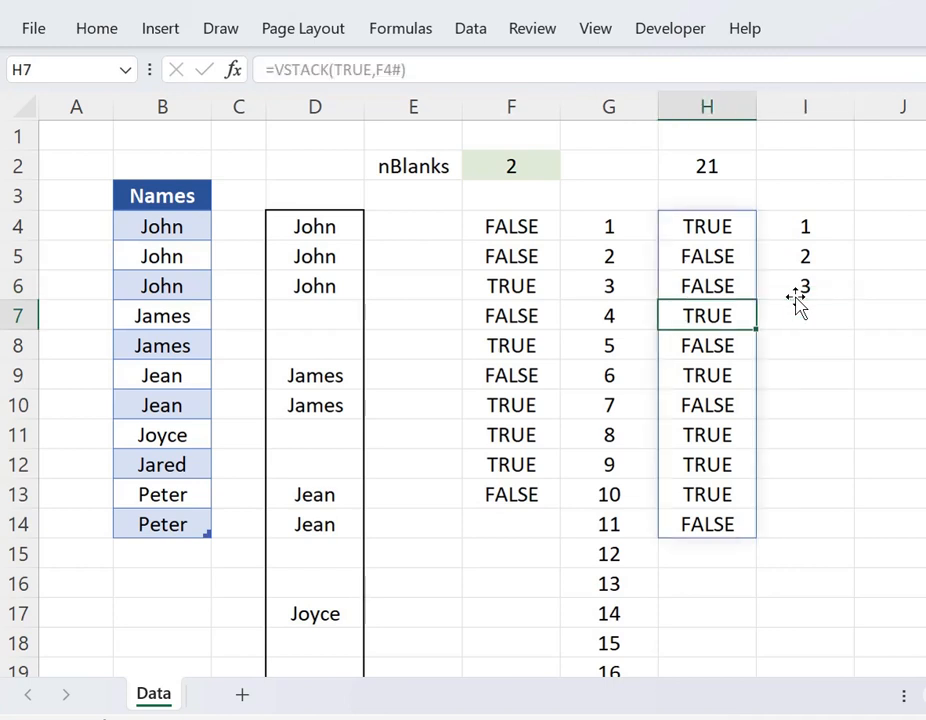
Step: Examine how cells D9:G9 relate to the change flag in H7 and the empty index cell I7
{"action": "key", "text": "Right"}
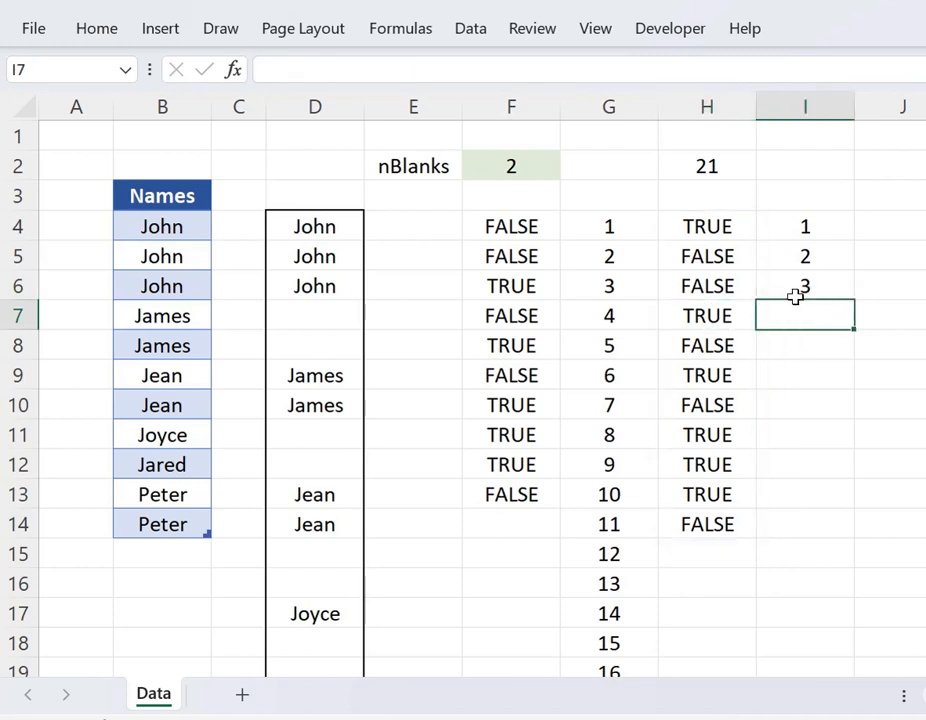
{"action": "key", "text": "ctrl+Left"}
{"action": "key", "text": "ctrl+Left"}
{"action": "key", "text": "ctrl+Left"}
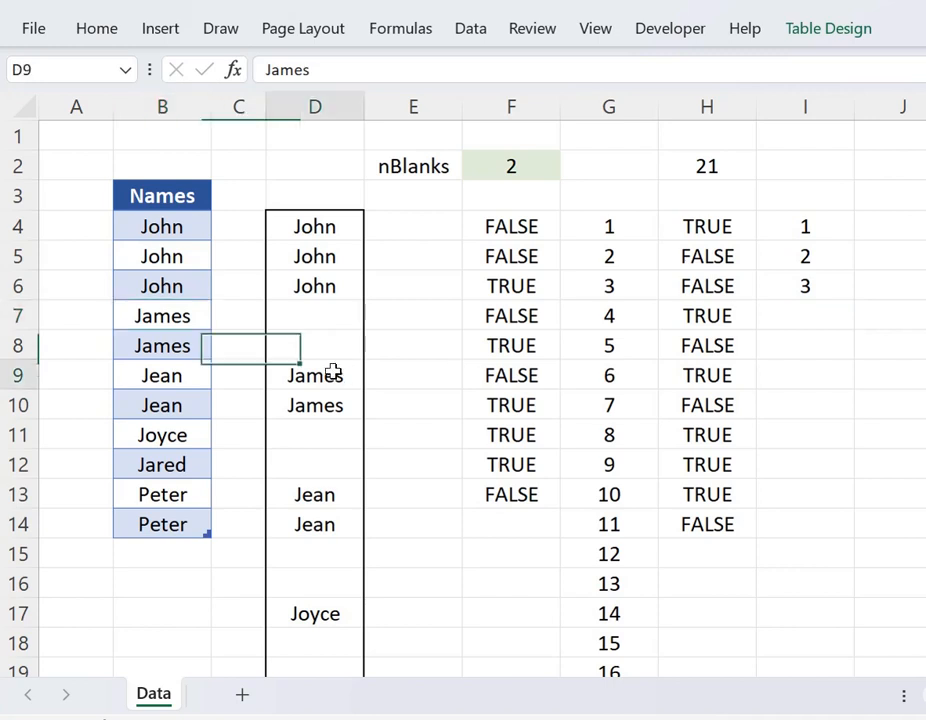
{"action": "left_click_drag", "start_coordinate": [331, 374], "coordinate": [626, 375]}
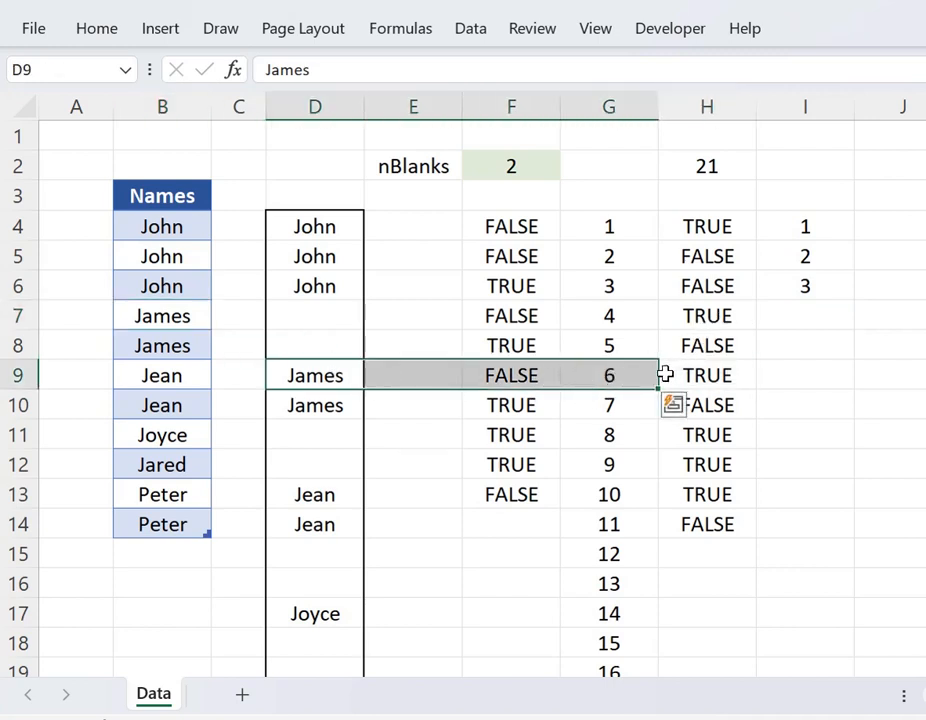
{"action": "left_click", "coordinate": [726, 316]}
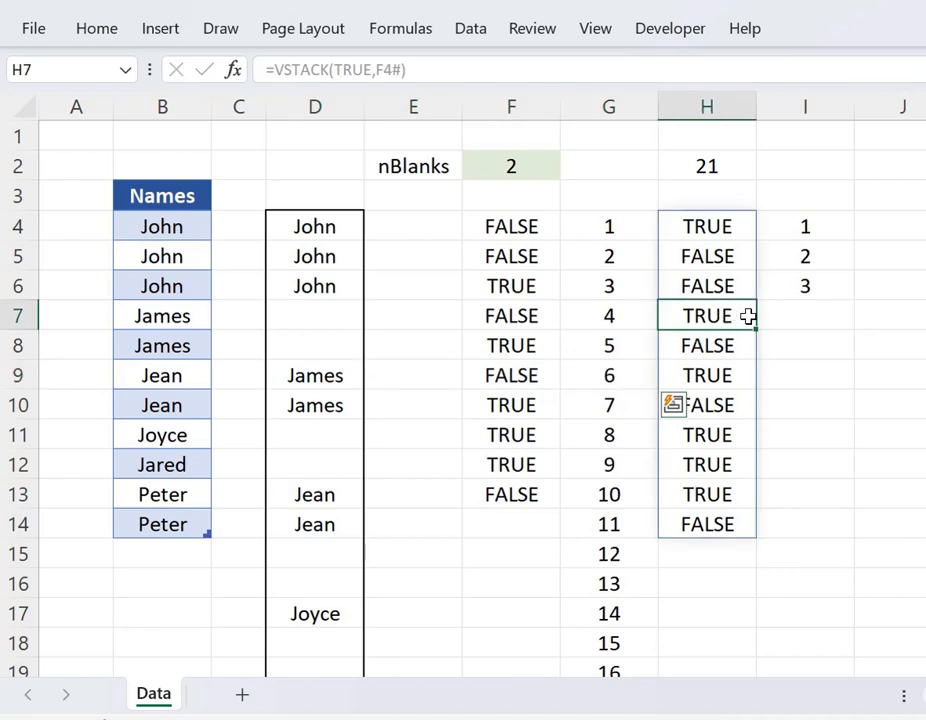
{"action": "left_click_drag", "start_coordinate": [748, 316], "coordinate": [775, 316]}
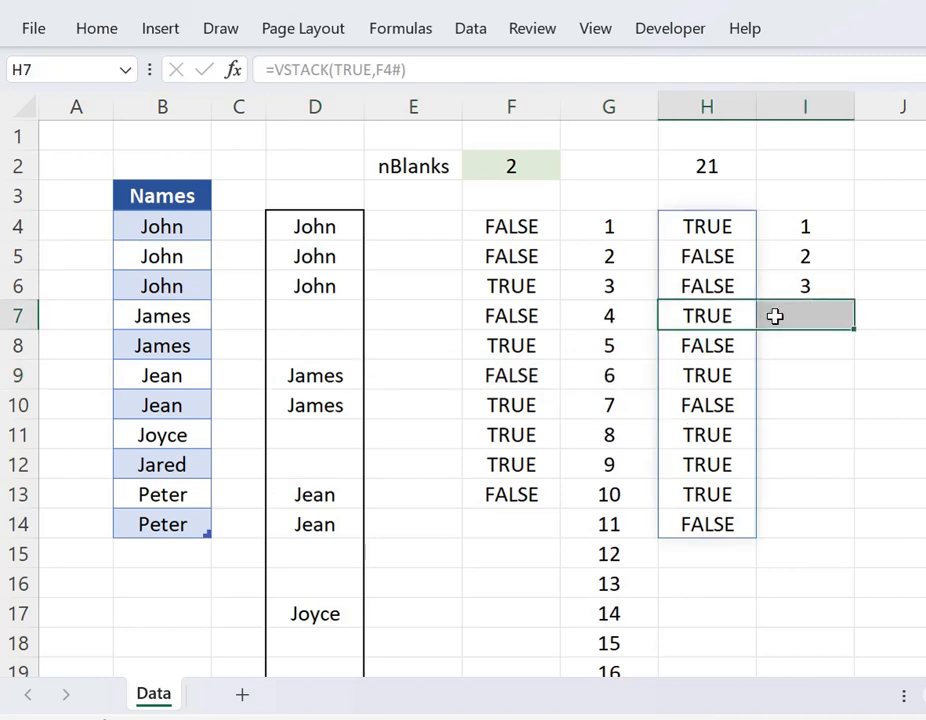
{"action": "left_click", "coordinate": [775, 316]}
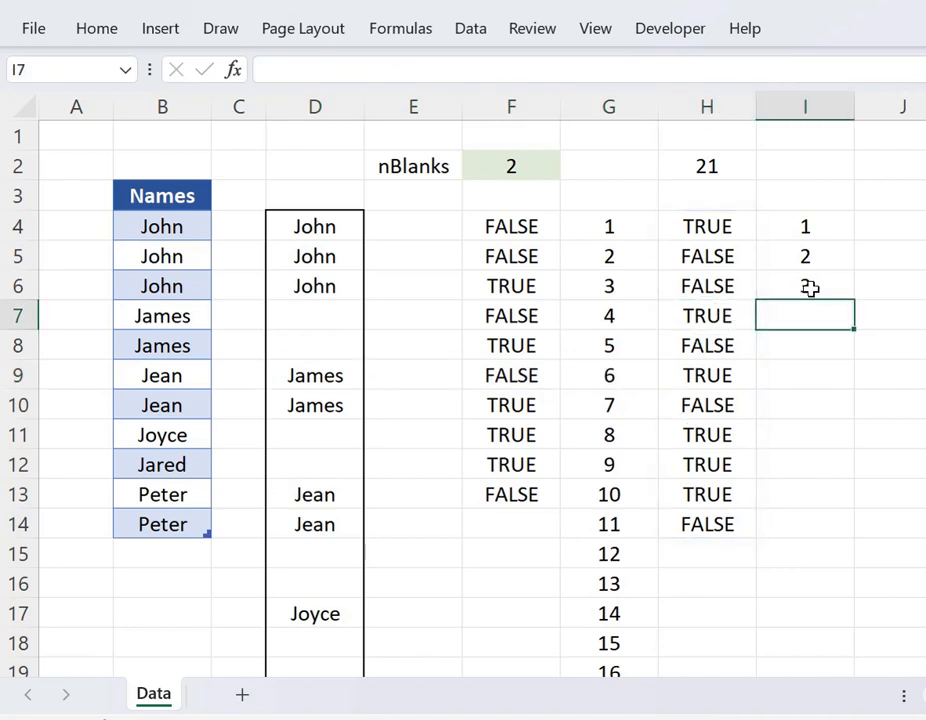
Step: Enter the formula =I6+F2+H7 in cell I7 to add the blank count and the change flag to the previous index
{"action": "left_click", "coordinate": [810, 287]}
{"action": "left_click", "coordinate": [808, 316]}
{"action": "type", "text": "="}
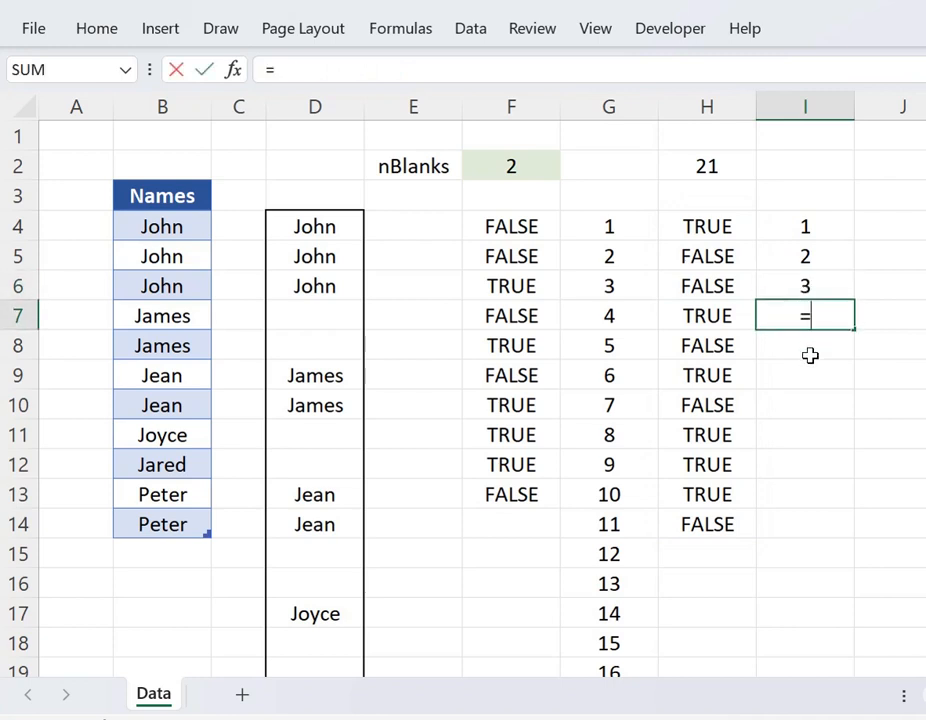
{"action": "key", "text": "Up"}
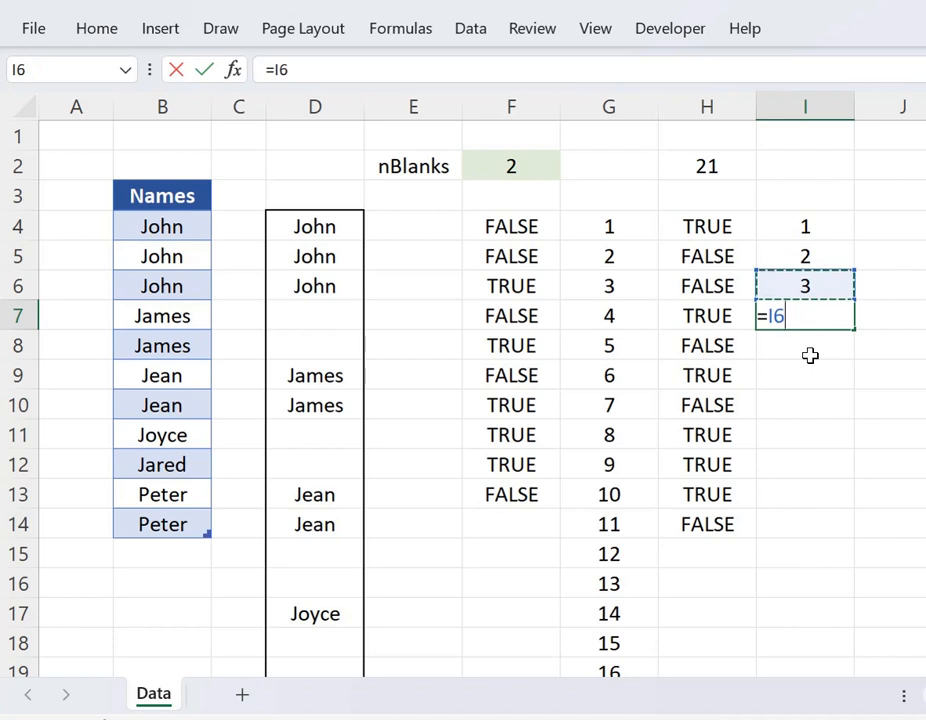
{"action": "type", "text": "+"}
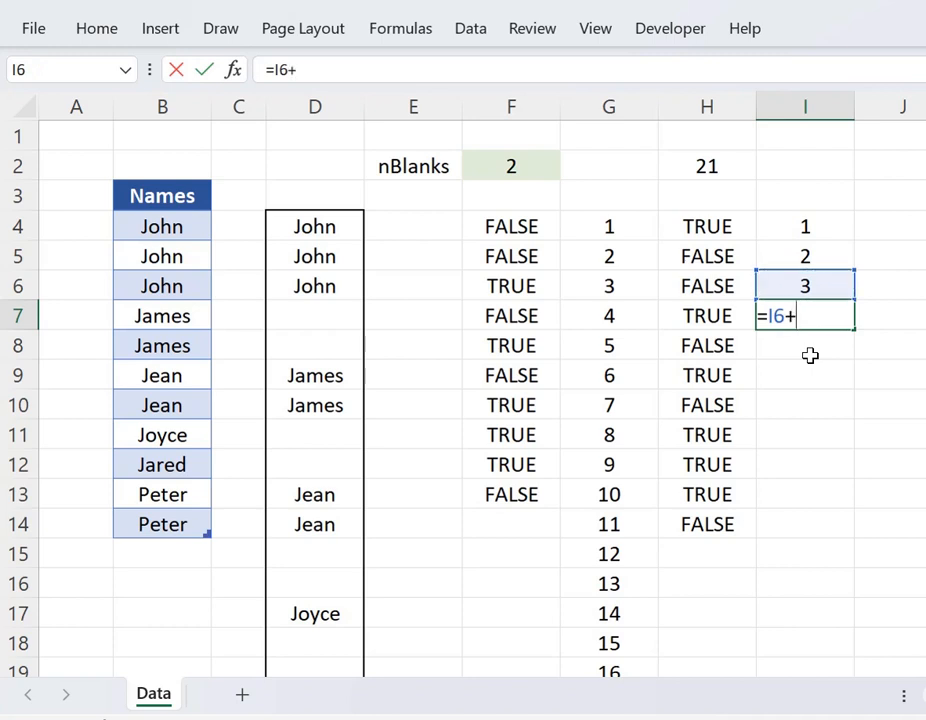
{"action": "left_click", "coordinate": [518, 170]}
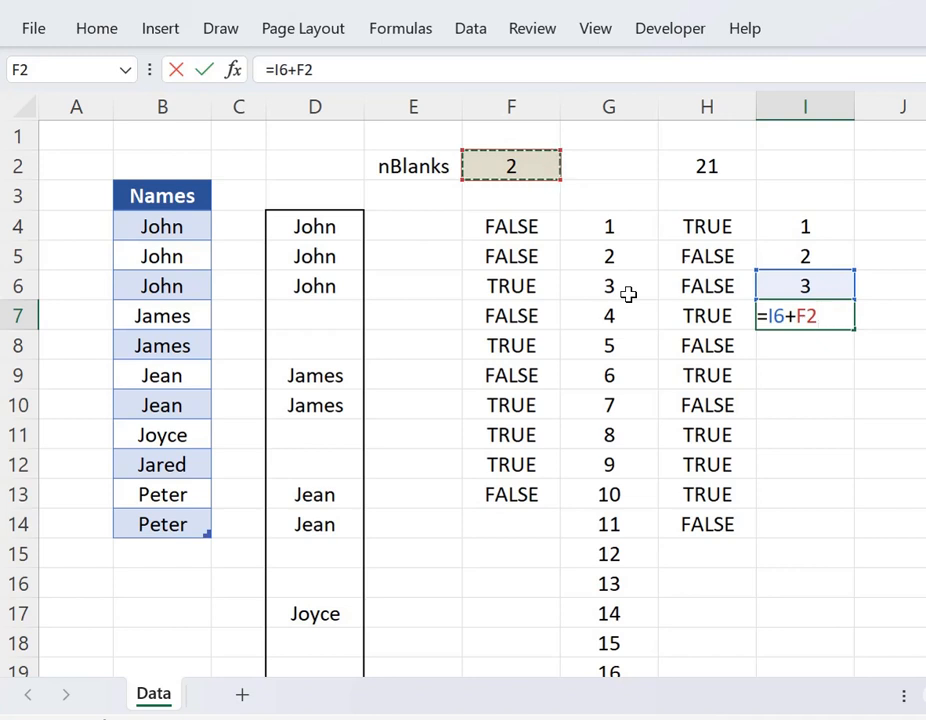
{"action": "type", "text": "+"}
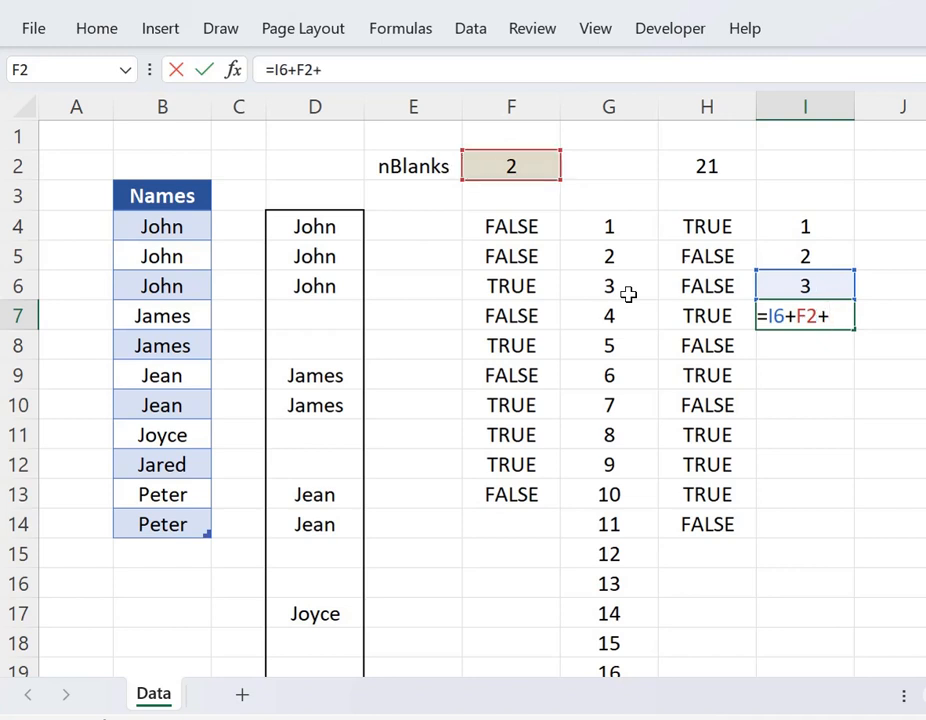
{"action": "key", "text": "Left"}
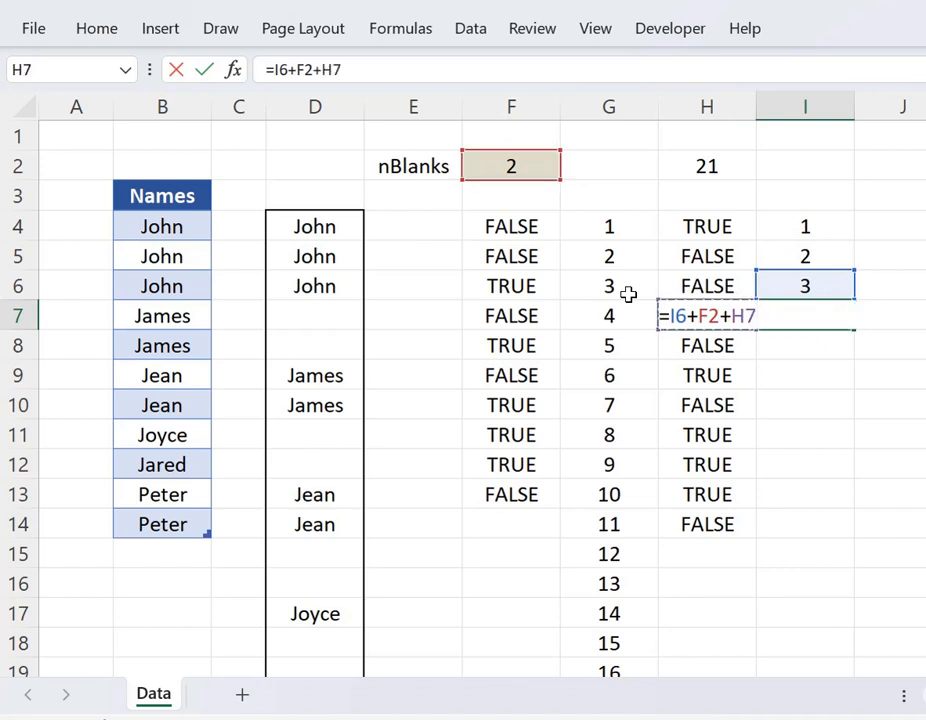
{"action": "key", "text": "Return"}
{"action": "key", "text": "Up"}
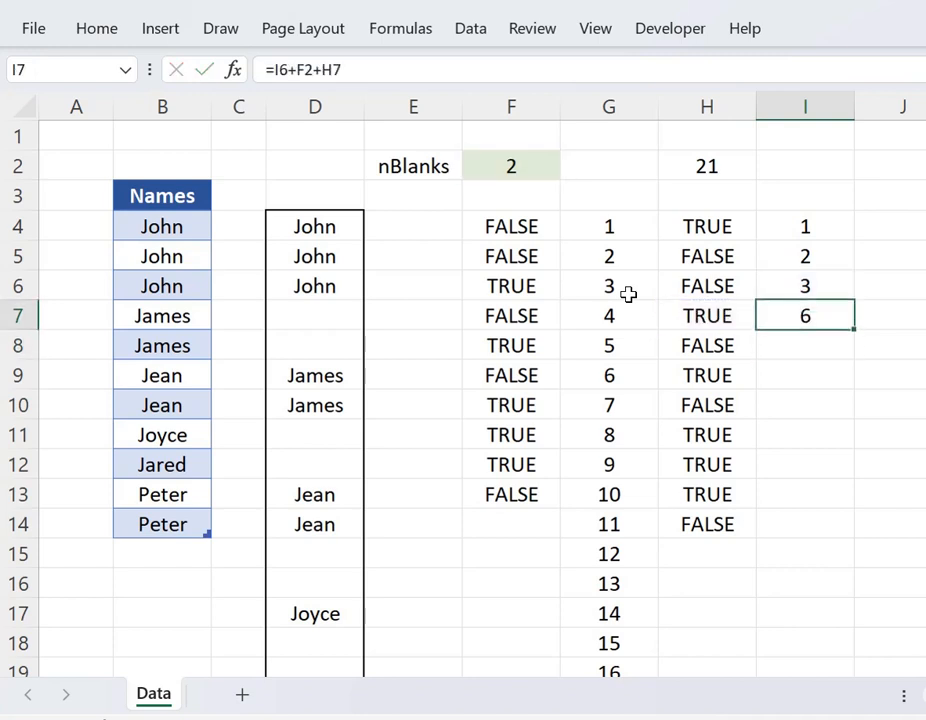
Step: Check the index in I7 against row 9 of the expected output, and enter the formula =I7+1 in cell I8
{"action": "left_click_drag", "start_coordinate": [779, 227], "coordinate": [796, 287]}
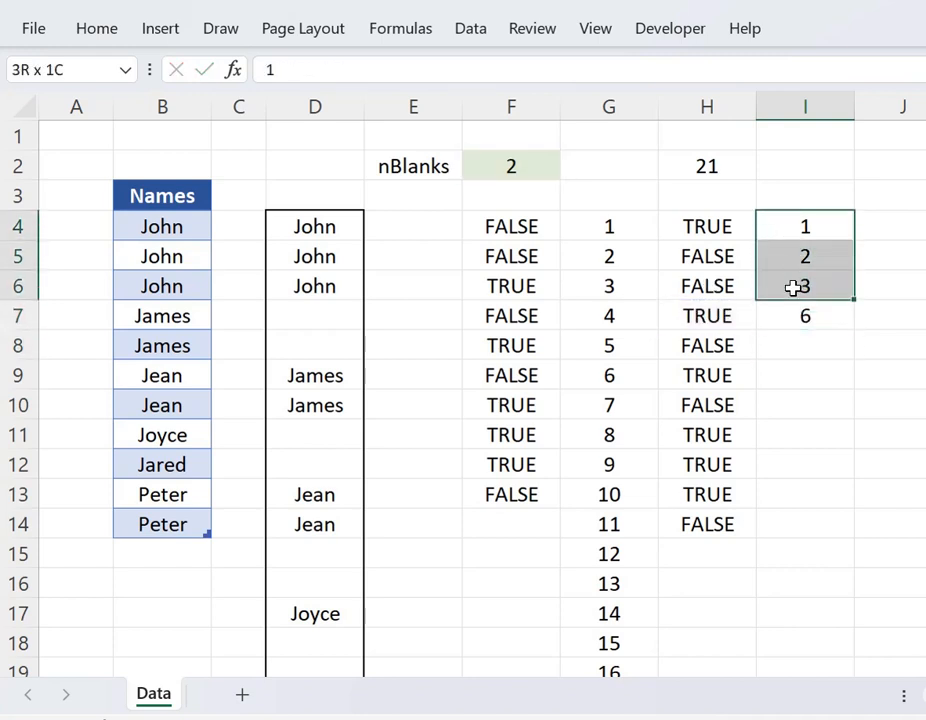
{"action": "left_click_drag", "start_coordinate": [611, 316], "coordinate": [612, 343]}
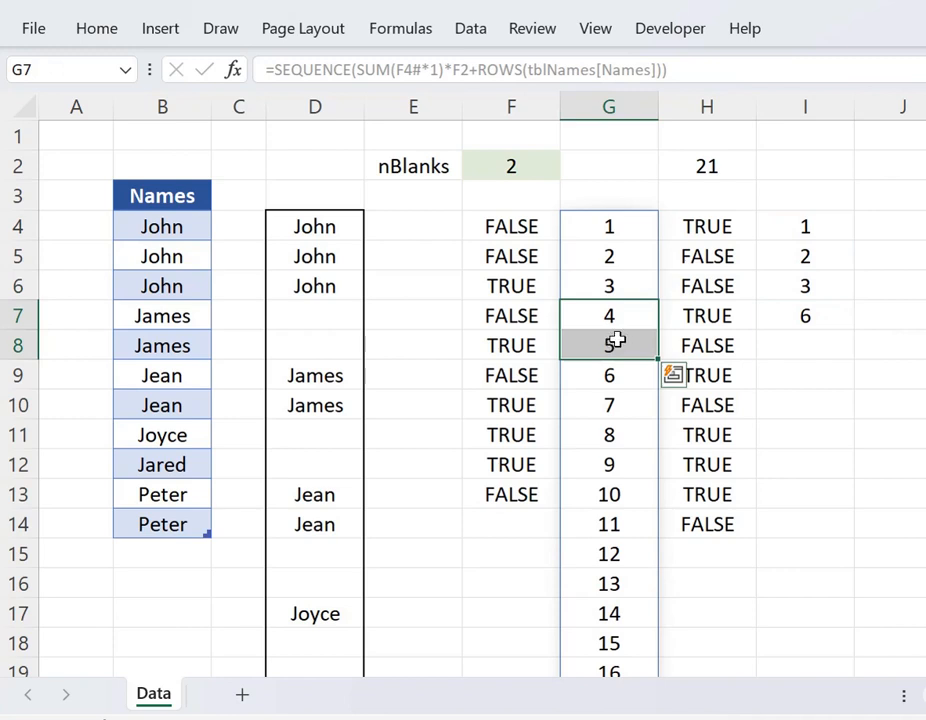
{"action": "left_click", "coordinate": [604, 378]}
{"action": "left_click_drag", "start_coordinate": [362, 376], "coordinate": [585, 376]}
{"action": "left_click", "coordinate": [810, 315]}
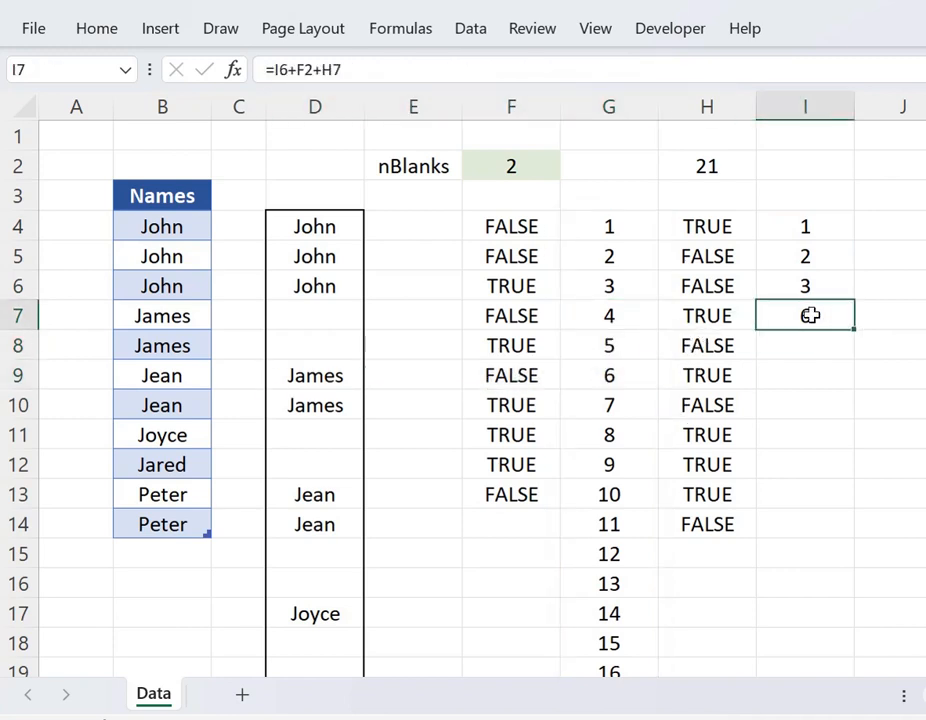
{"action": "left_click", "coordinate": [790, 354]}
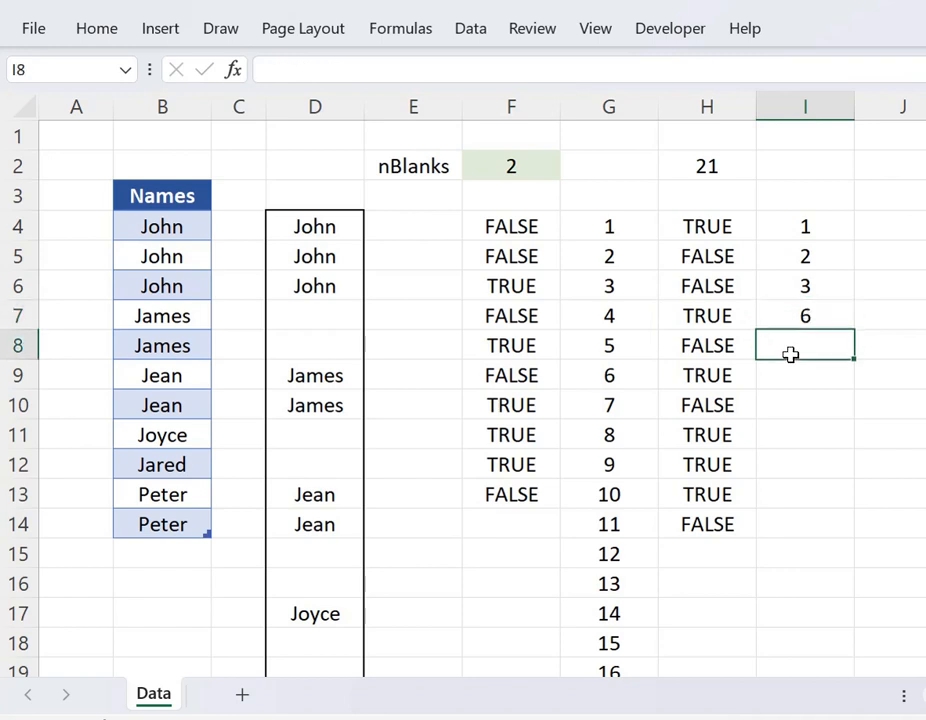
{"action": "type", "text": "="}
{"action": "key", "text": "Up"}
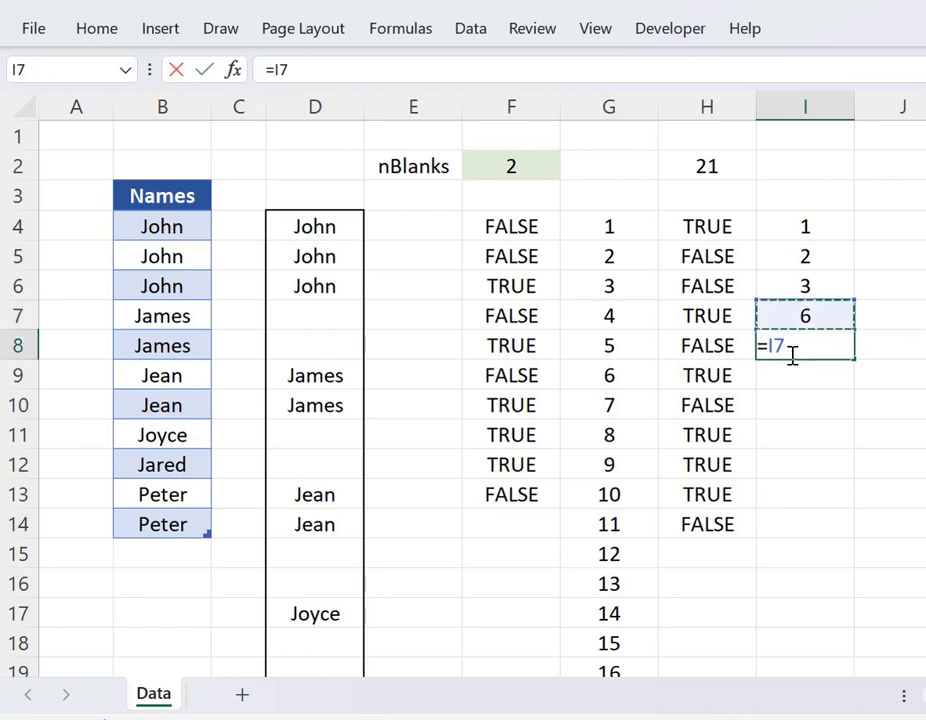
{"action": "type", "text": "+1"}
{"action": "key", "text": "Return"}
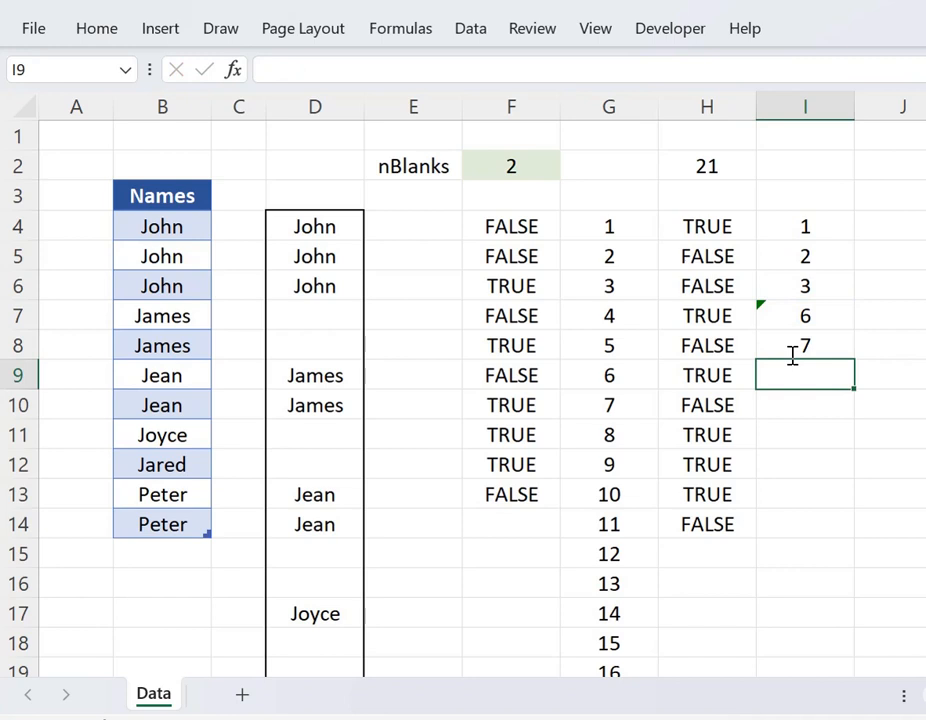
Step: Enter the formula =I8+F2+H9 in cell I9 for the start of the third name group
{"action": "type", "text": "="}
{"action": "left_click", "coordinate": [797, 346]}
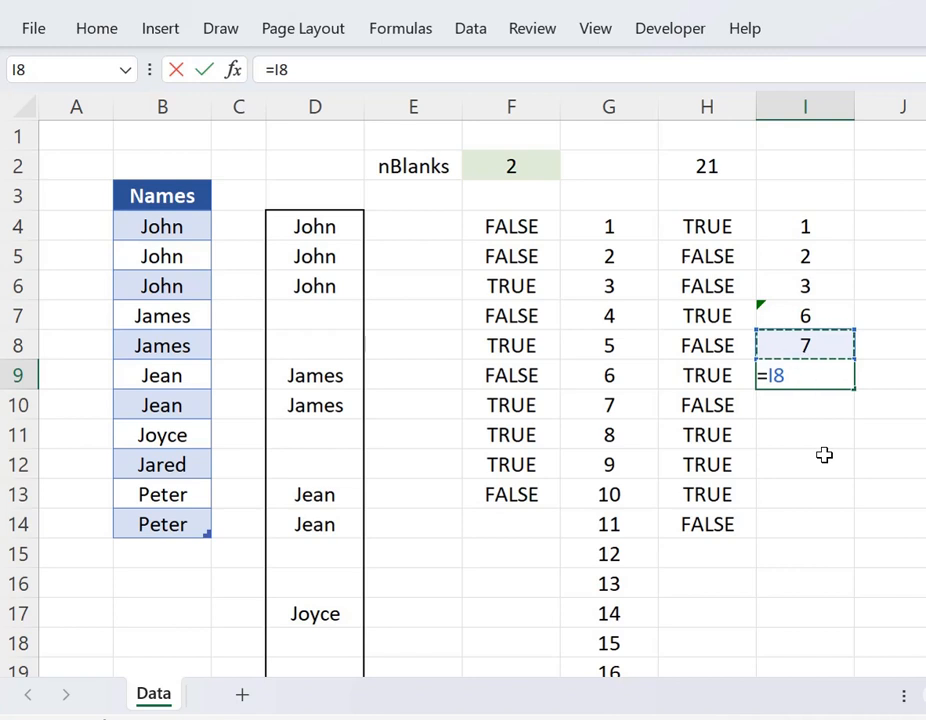
{"action": "type", "text": "+"}
{"action": "left_click", "coordinate": [490, 167]}
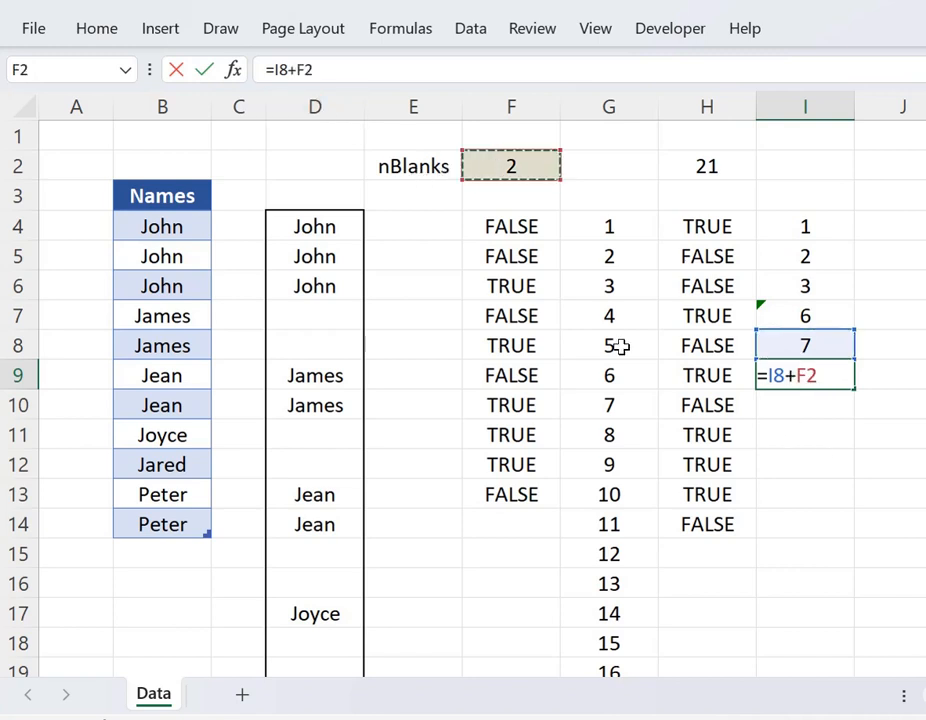
{"action": "type", "text": "+"}
{"action": "key", "text": "Left"}
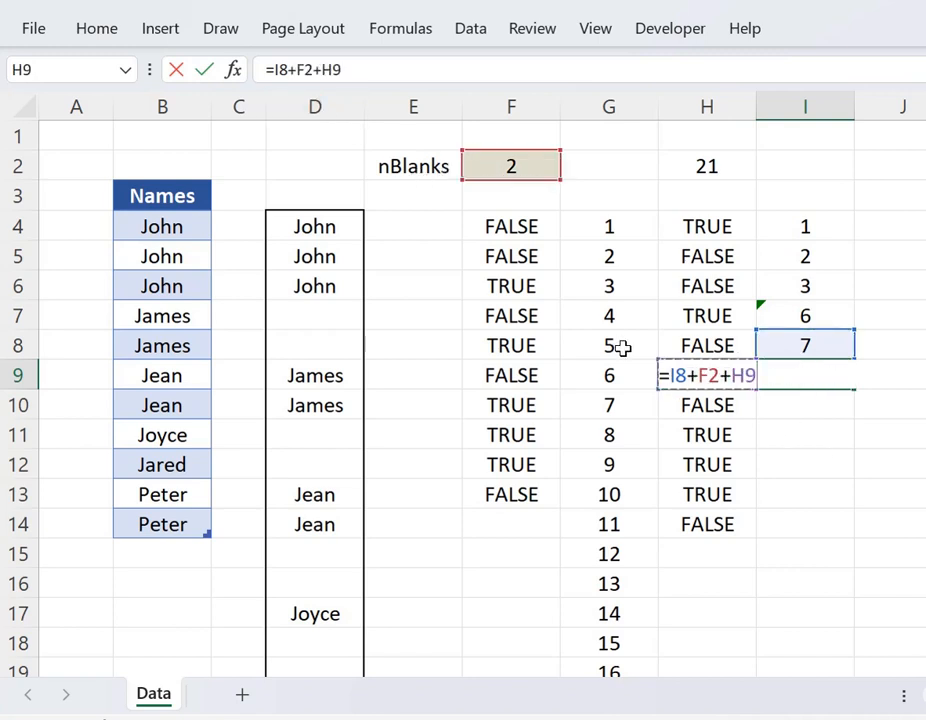
{"action": "key", "text": "Return"}
{"action": "key", "text": "Up"}
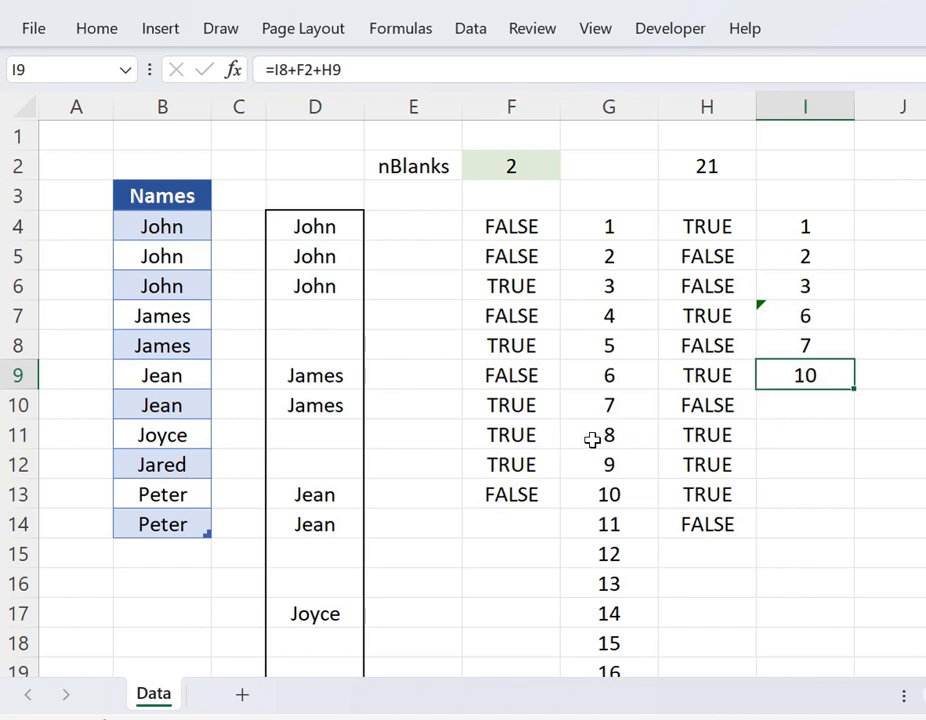
Step: Compare the I9 index with the expected output in D13:G13, and review the first flag in H4 and the nBlanks value in F2
{"action": "left_click_drag", "start_coordinate": [600, 440], "coordinate": [605, 465]}
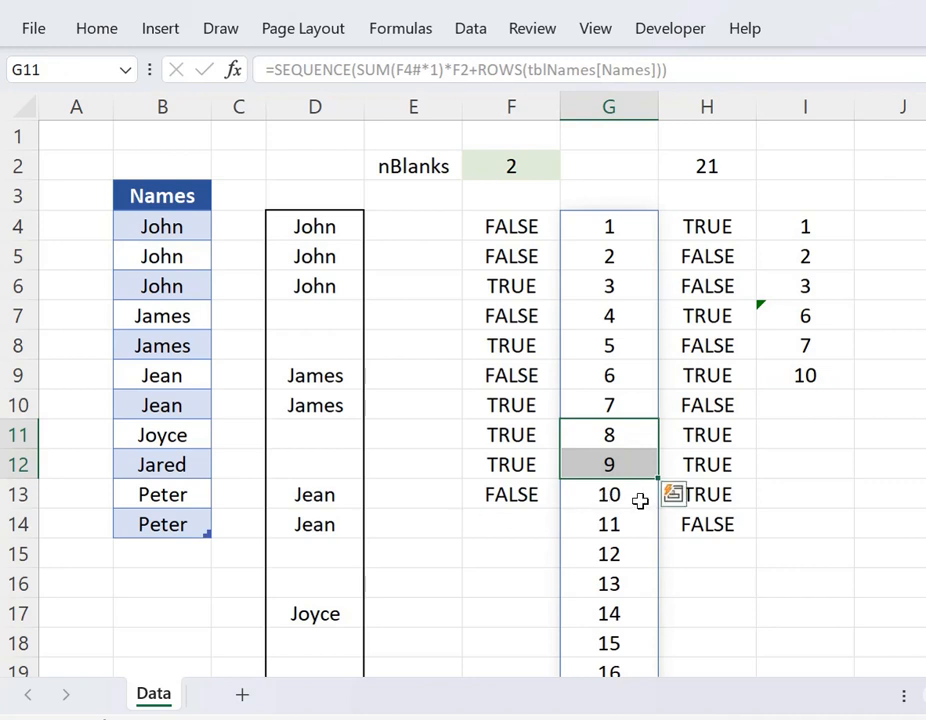
{"action": "left_click_drag", "start_coordinate": [331, 498], "coordinate": [577, 497]}
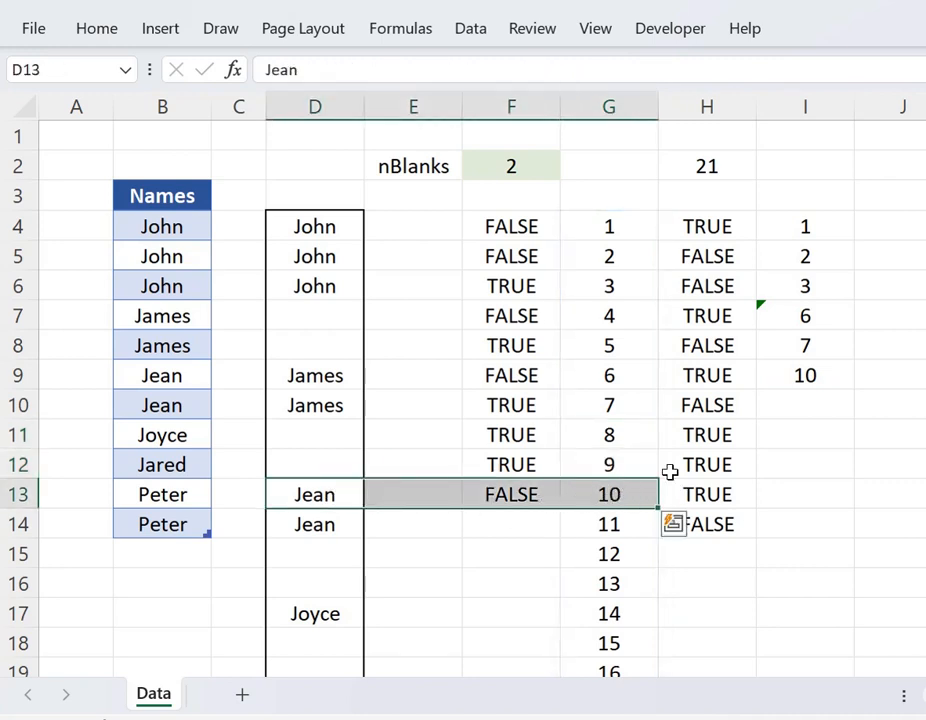
{"action": "left_click", "coordinate": [792, 373]}
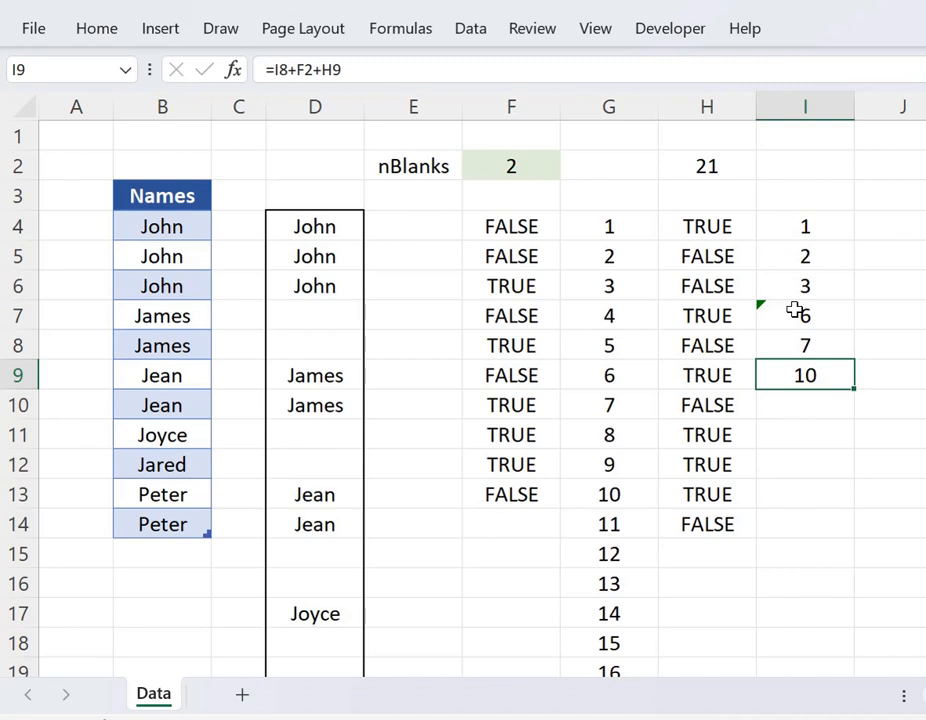
{"action": "left_click", "coordinate": [684, 230]}
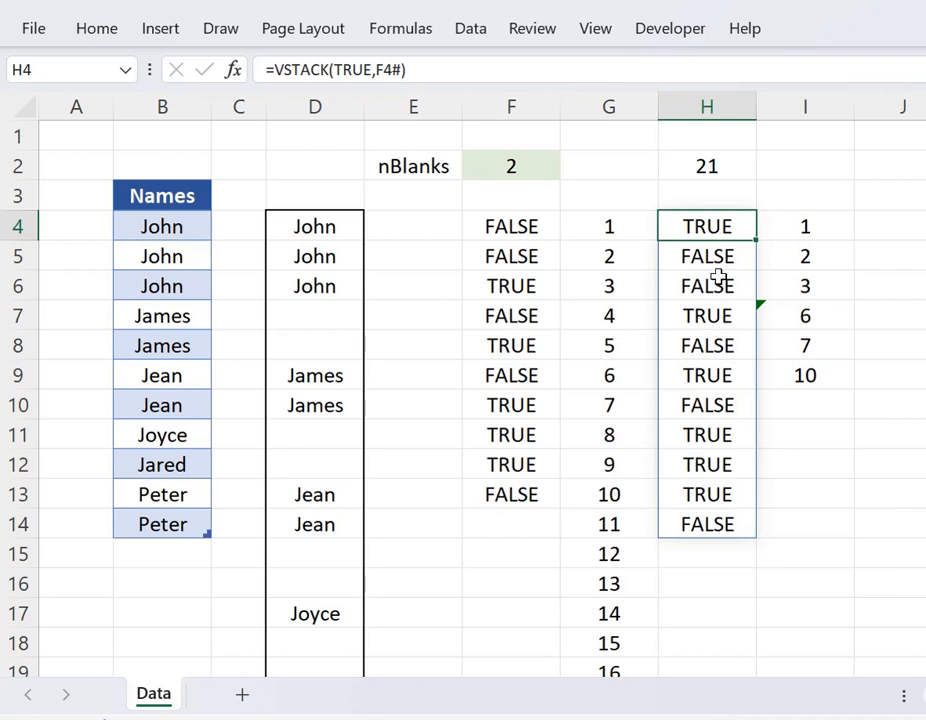
{"action": "left_click", "coordinate": [525, 169]}
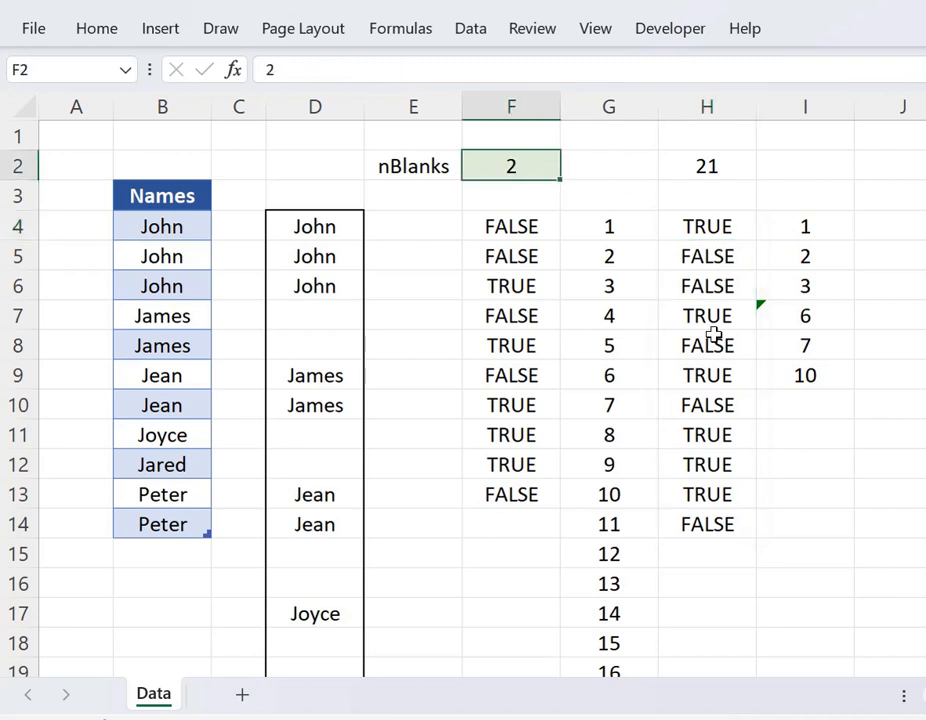
{"action": "left_click", "coordinate": [675, 226]}
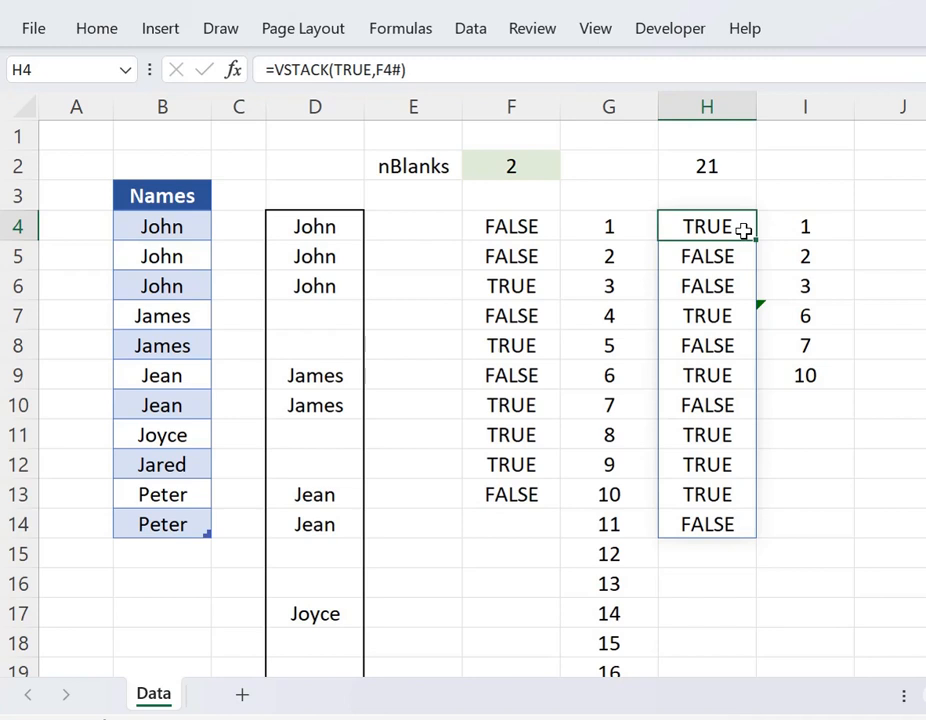
Step: Enter the formula =-1+2 in cell I3, directly above the first index value
{"action": "left_click", "coordinate": [827, 229]}
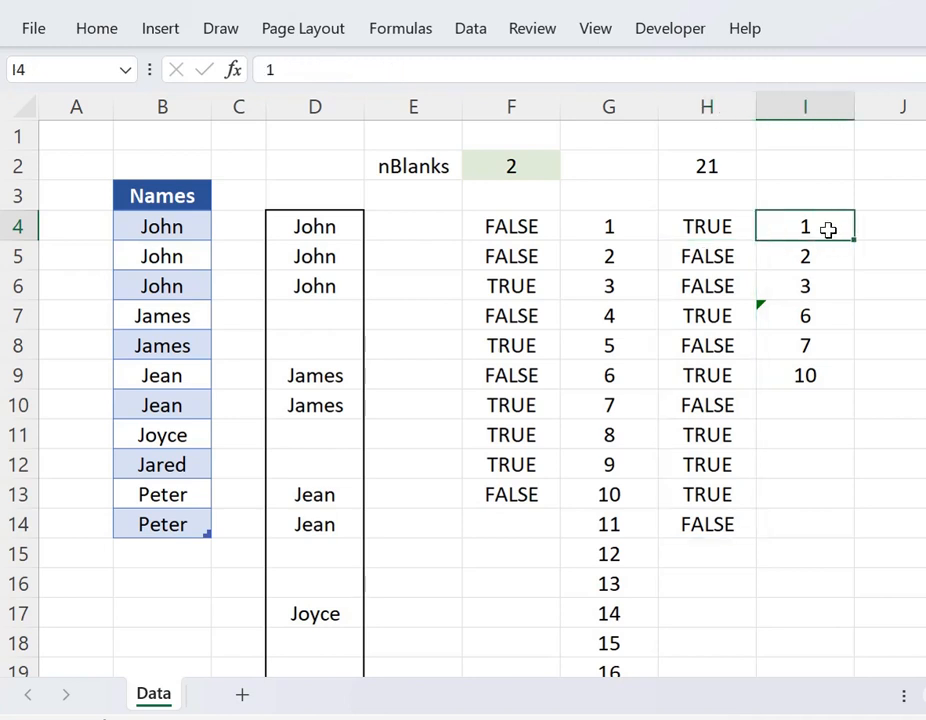
{"action": "key", "text": "Up"}
{"action": "type", "text": "="}
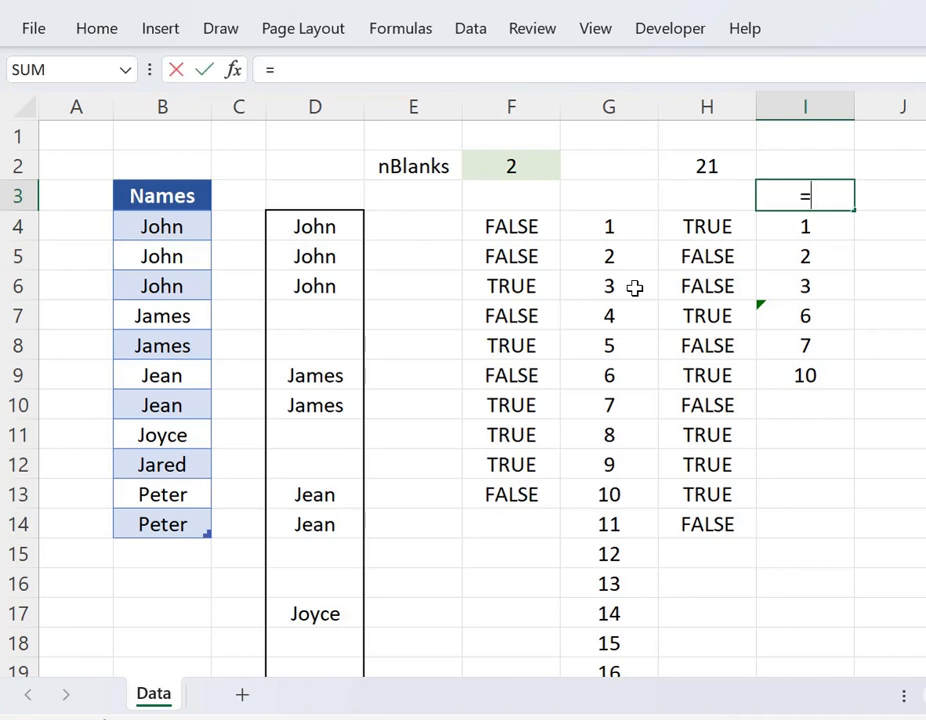
{"action": "type", "text": "-1+2"}
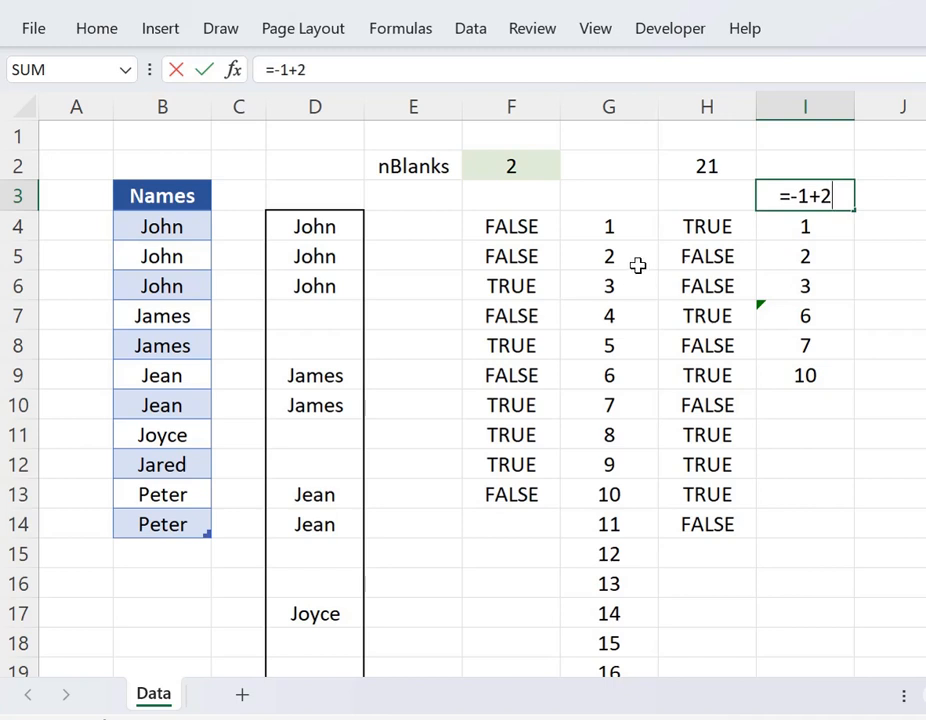
{"action": "key", "text": "Return"}
{"action": "key", "text": "Up"}
Step: Review the trial formulas in I3, I5 and I7 against the flags in column H and the nBlanks value in F2
{"action": "left_click", "coordinate": [790, 224]}
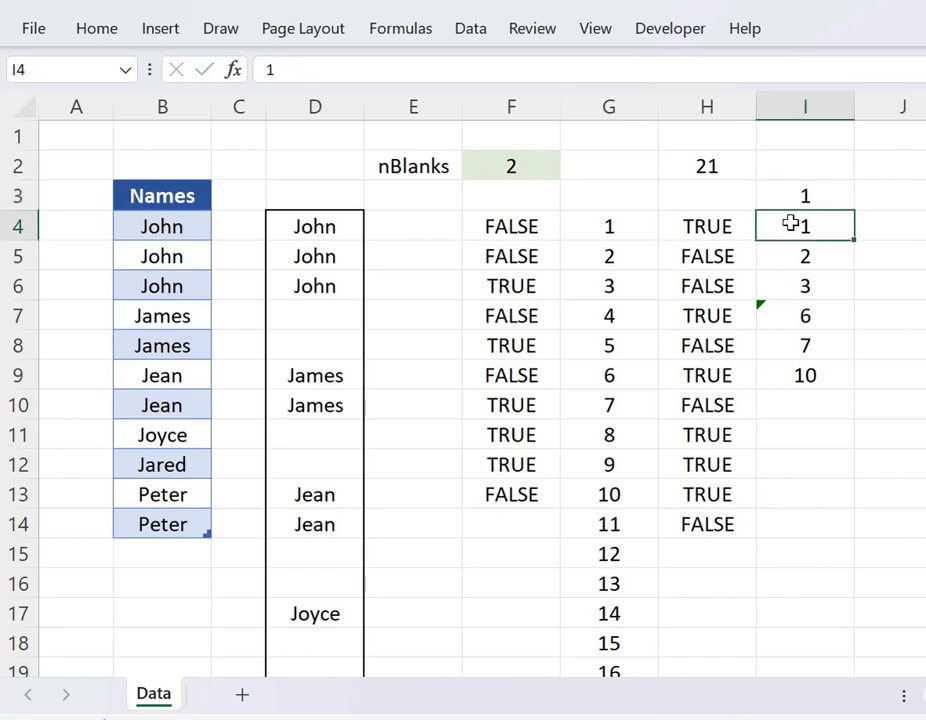
{"action": "left_click", "coordinate": [799, 195]}
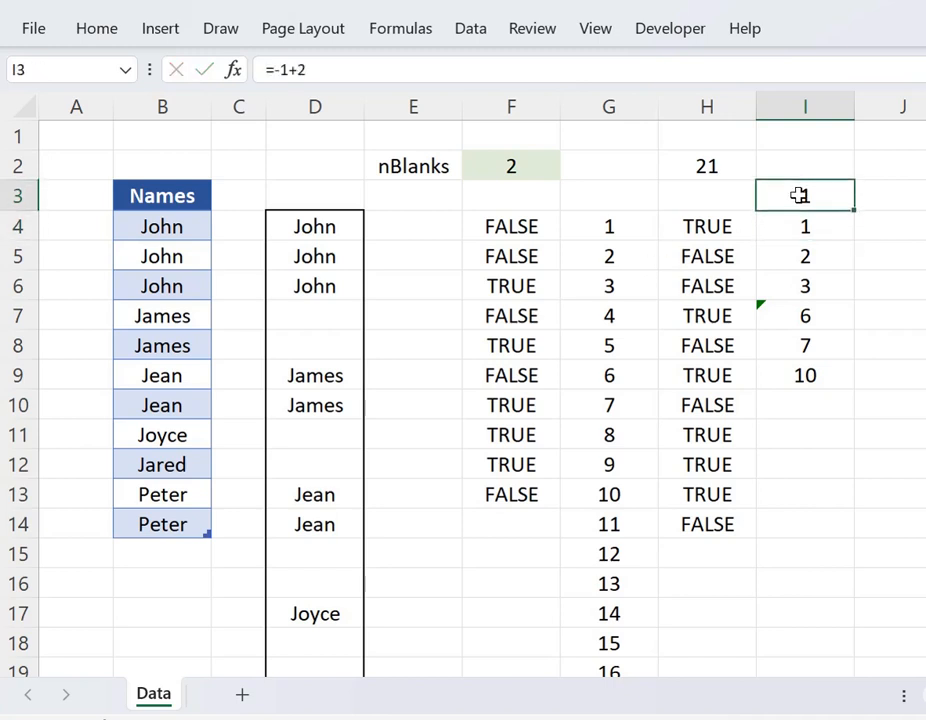
{"action": "double_click", "coordinate": [281, 70]}
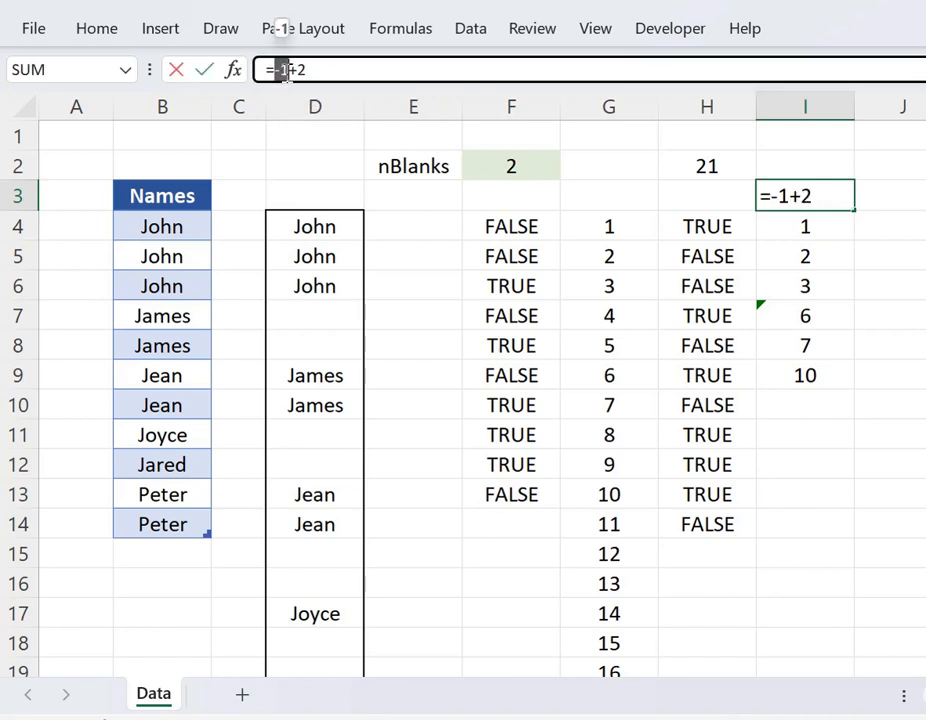
{"action": "key", "text": "Escape"}
{"action": "left_click", "coordinate": [825, 260]}
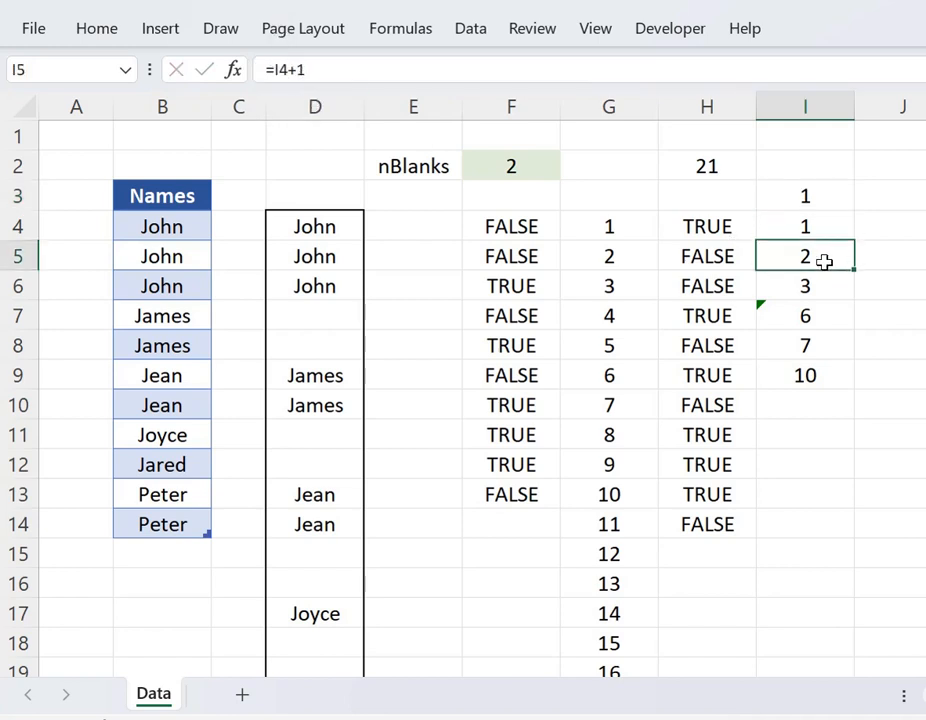
{"action": "left_click", "coordinate": [796, 316]}
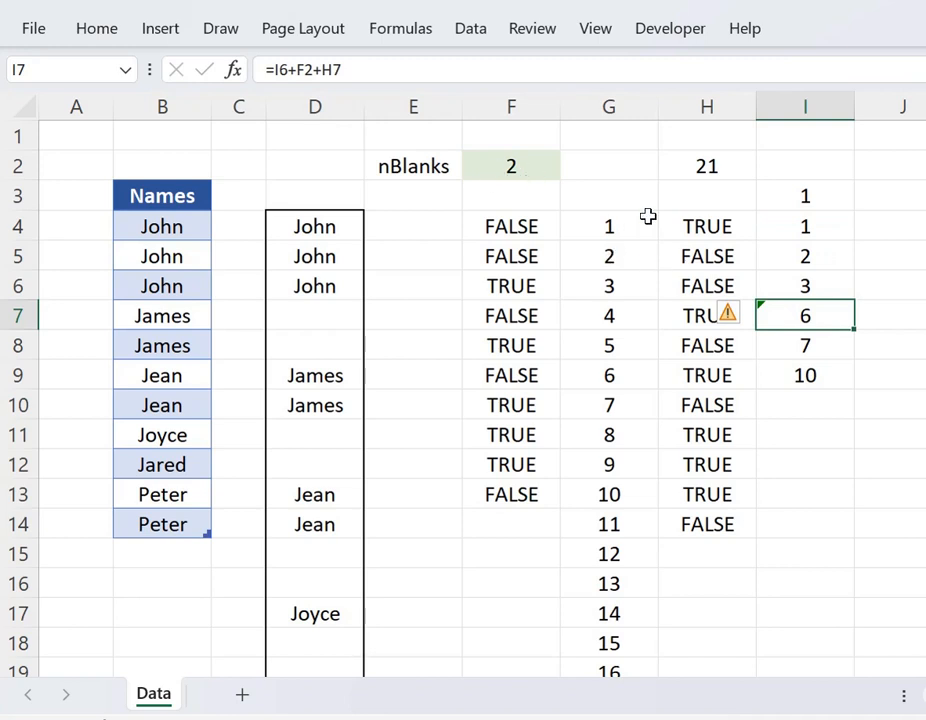
{"action": "left_click", "coordinate": [712, 228]}
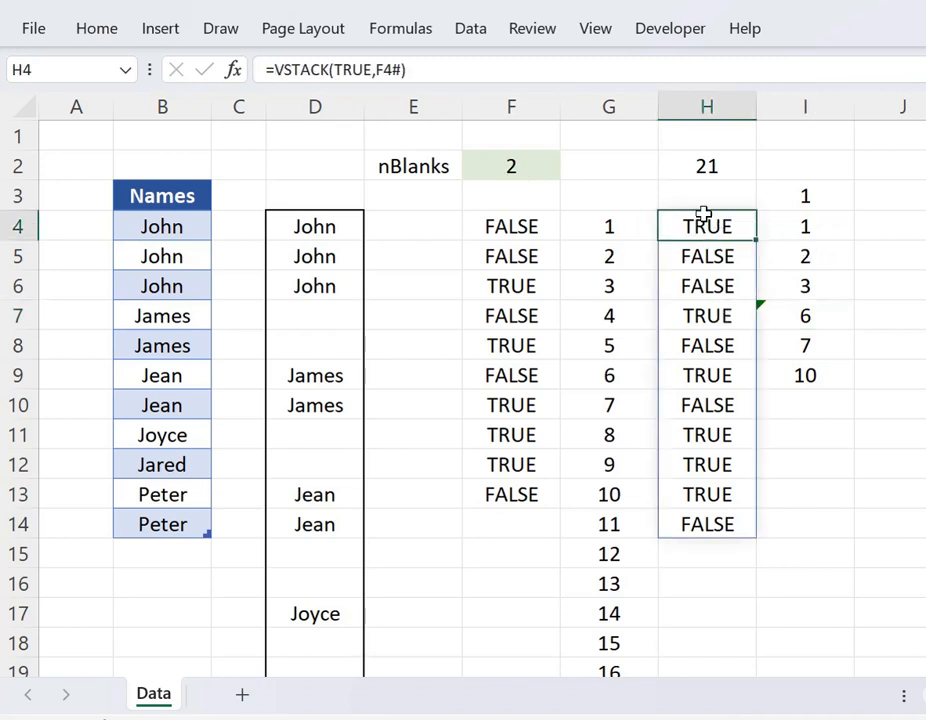
{"action": "left_click", "coordinate": [516, 175]}
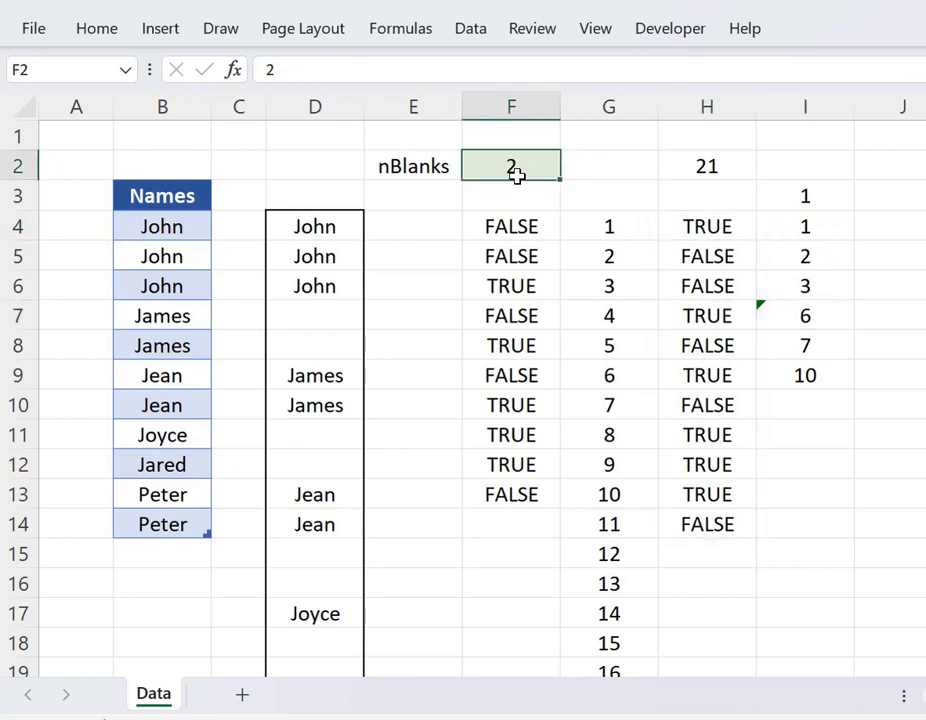
{"action": "left_click", "coordinate": [688, 283]}
{"action": "left_click", "coordinate": [730, 224]}
Step: Clear the trial index formulas from I3:I10 and make I4 the active cell
{"action": "left_click_drag", "start_coordinate": [800, 196], "coordinate": [802, 388]}
{"action": "key", "text": "Delete"}
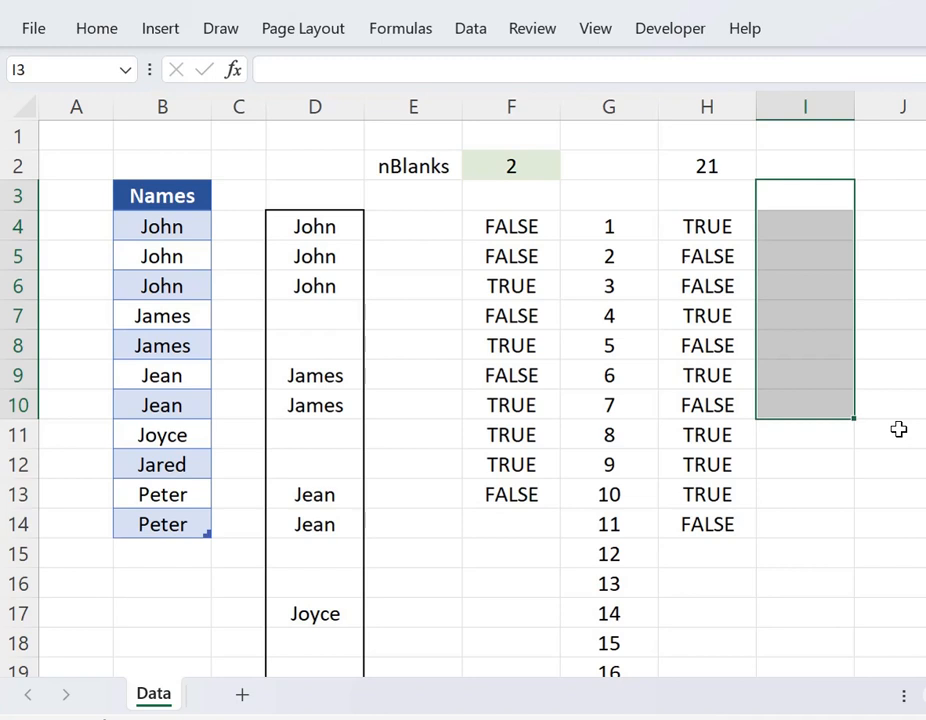
{"action": "key", "text": "Down"}
{"action": "key", "text": "Down"}
{"action": "key", "text": "Up"}
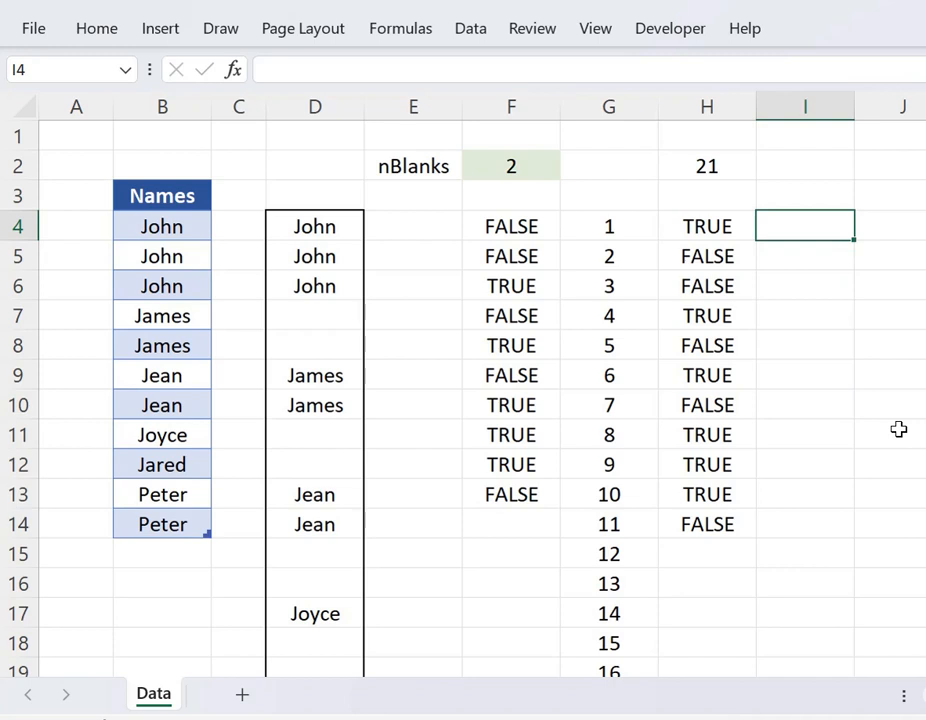
Step: Start a SCAN formula in I4 with -F2+1 as its initial value
{"action": "left_click", "coordinate": [488, 76]}
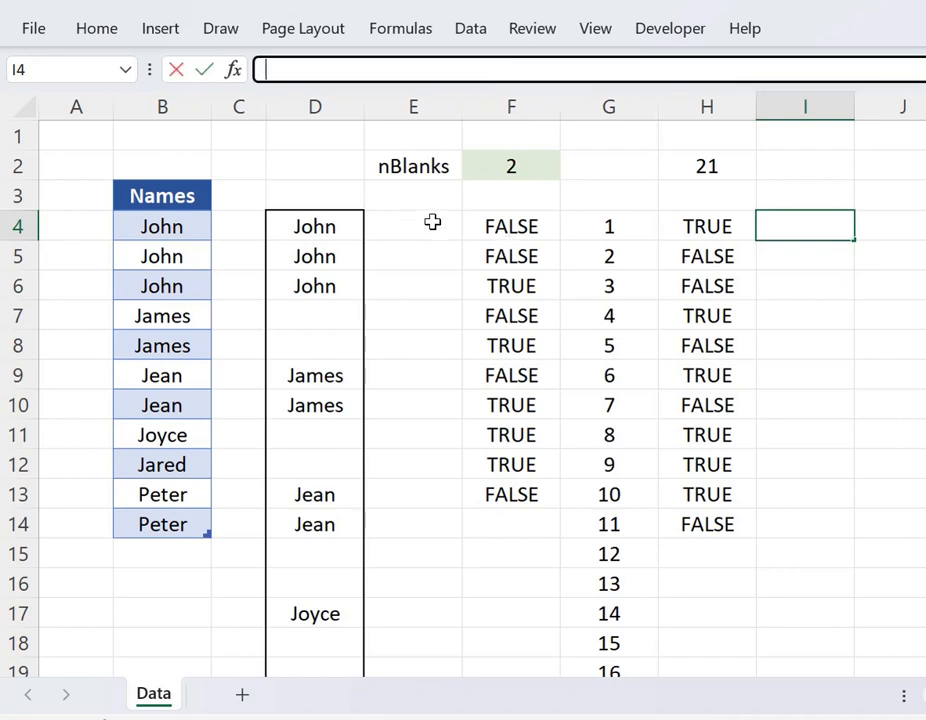
{"action": "type", "text": "=sca"}
{"action": "key", "text": "Tab"}
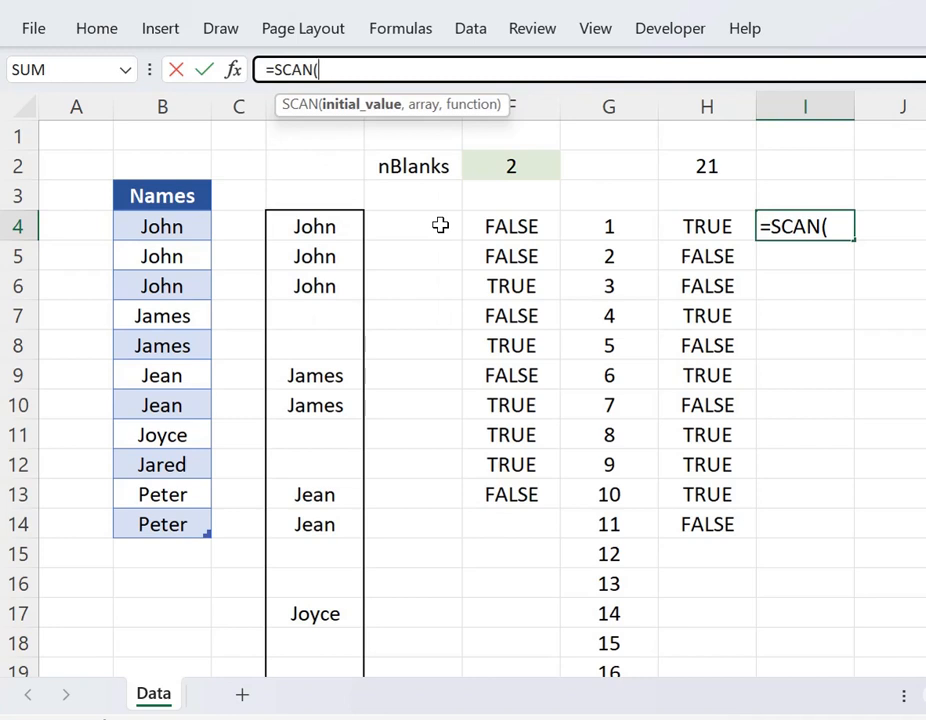
{"action": "type", "text": "-1"}
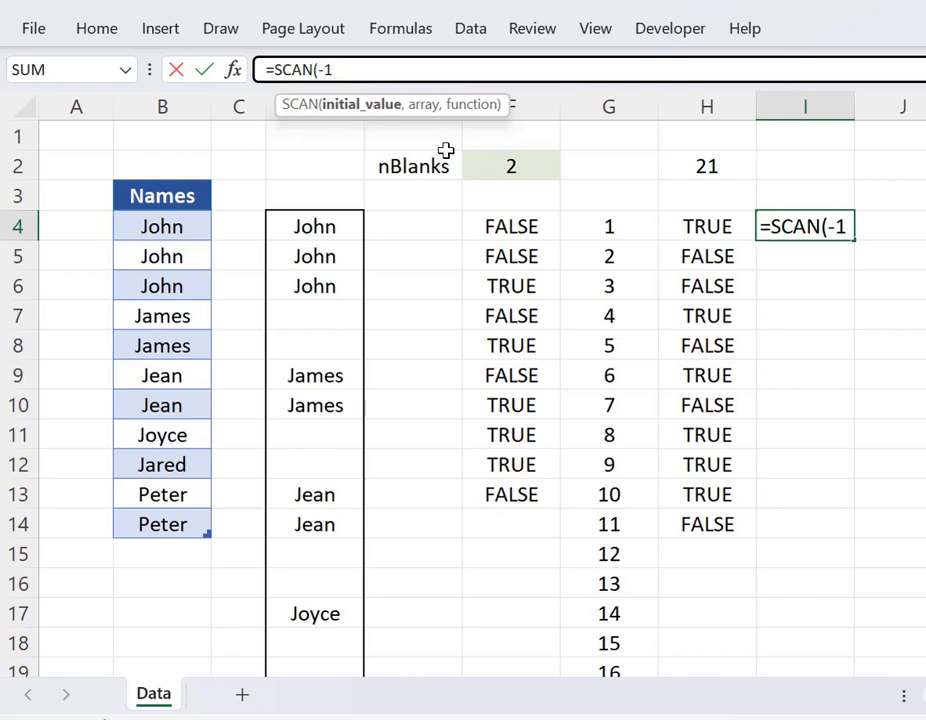
{"action": "key", "text": "BackSpace"}
{"action": "left_click", "coordinate": [520, 166]}
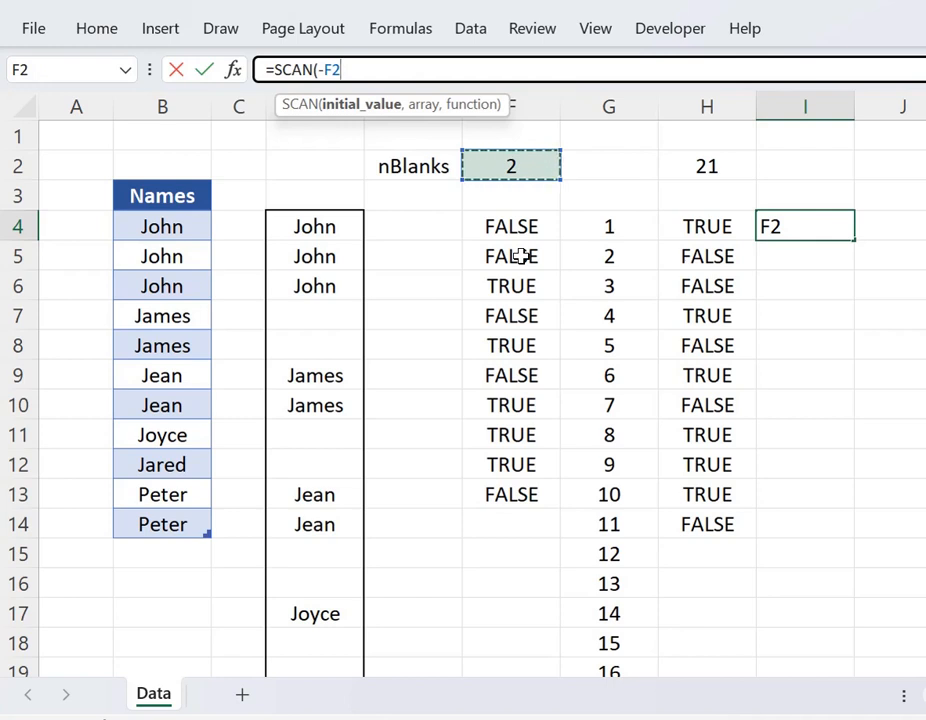
{"action": "type", "text": "+1"}
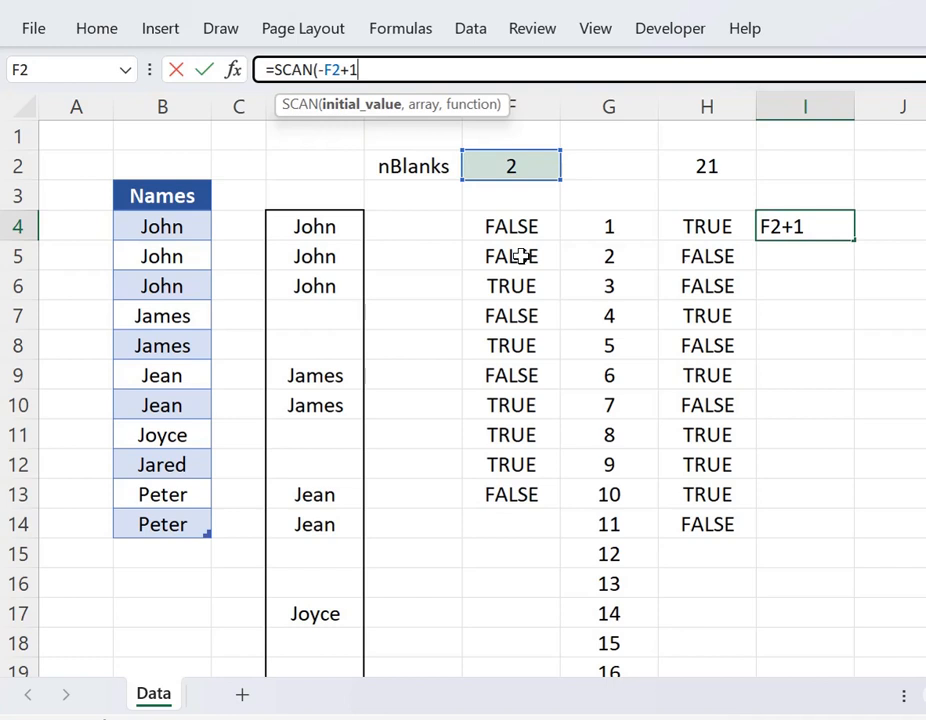
{"action": "left_click", "coordinate": [360, 106]}
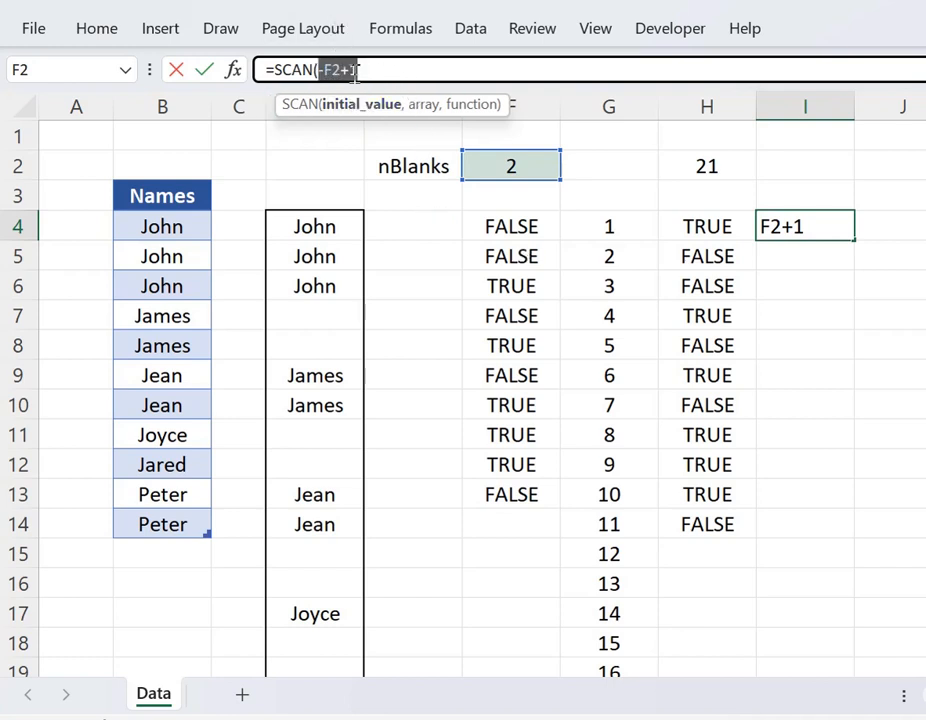
{"action": "left_click", "coordinate": [361, 69]}
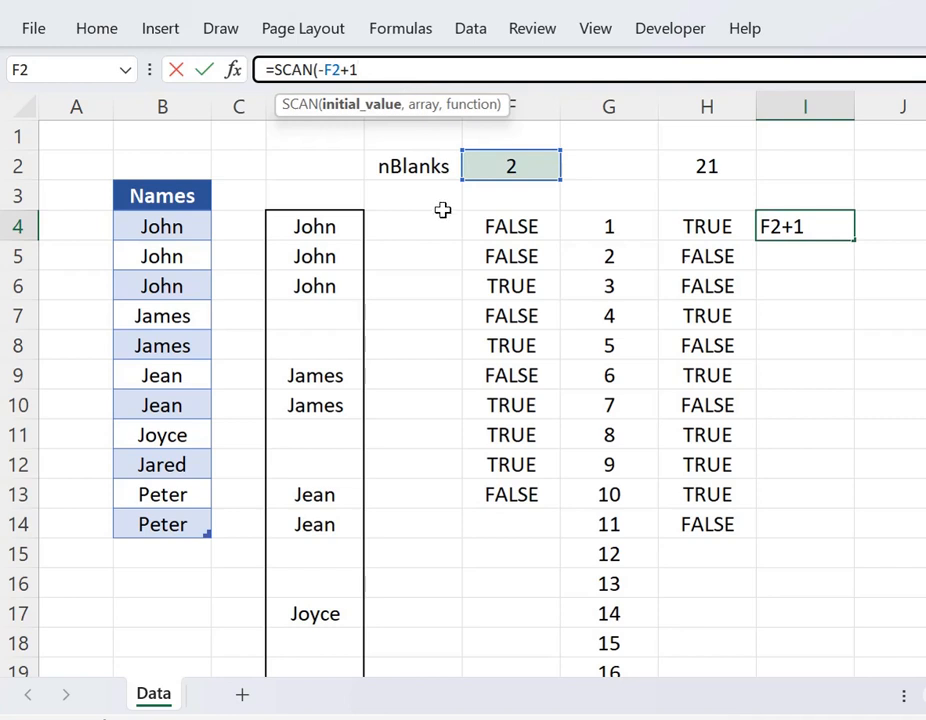
Step: Use the spilled flags H4# as the SCAN array and begin its LAMBDA with the parameters x and y
{"action": "type", "text": ","}
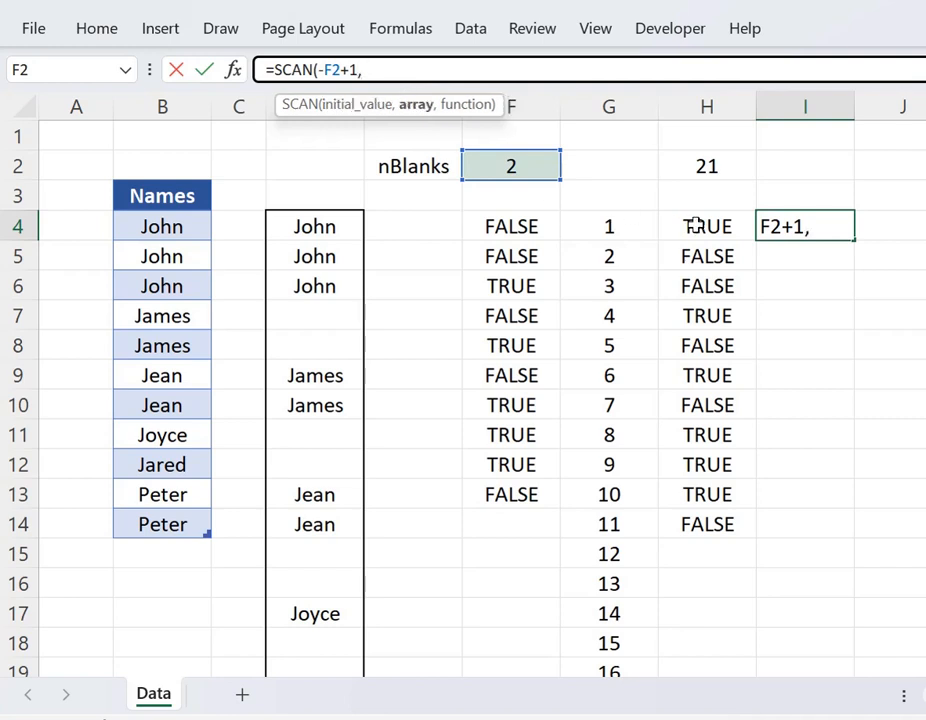
{"action": "left_click_drag", "start_coordinate": [697, 227], "coordinate": [709, 523]}
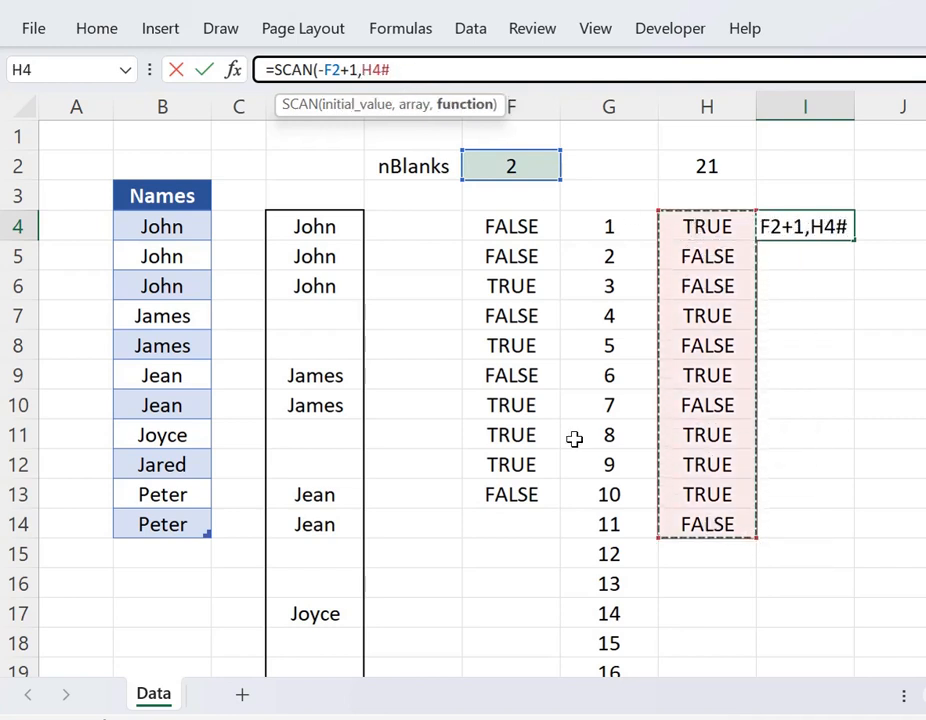
{"action": "type", "text": ",lamb"}
{"action": "key", "text": "Tab"}
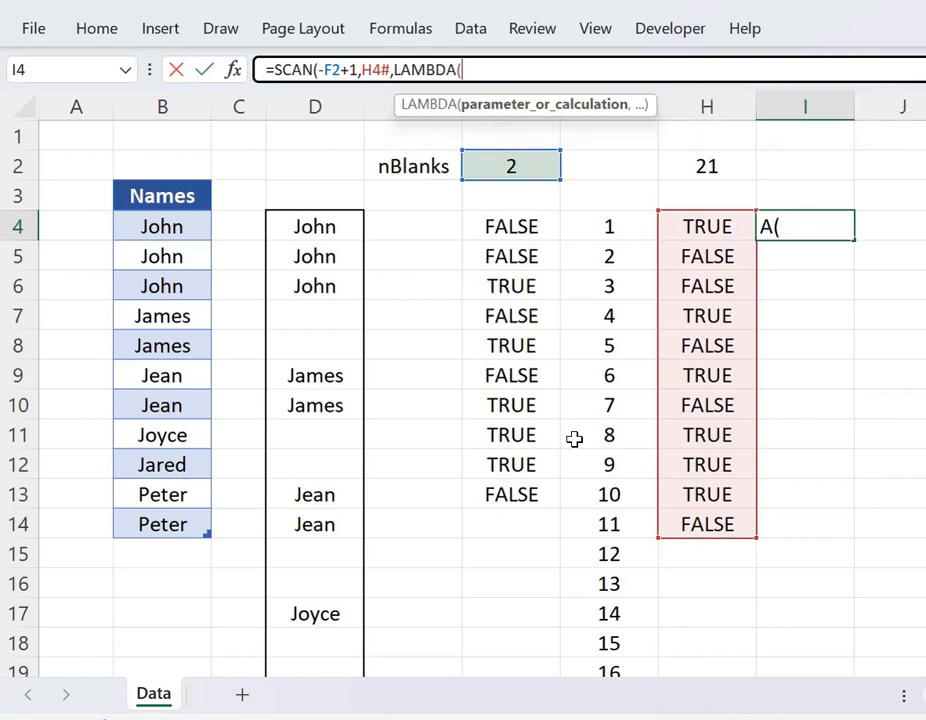
{"action": "type", "text": "x,y,"}
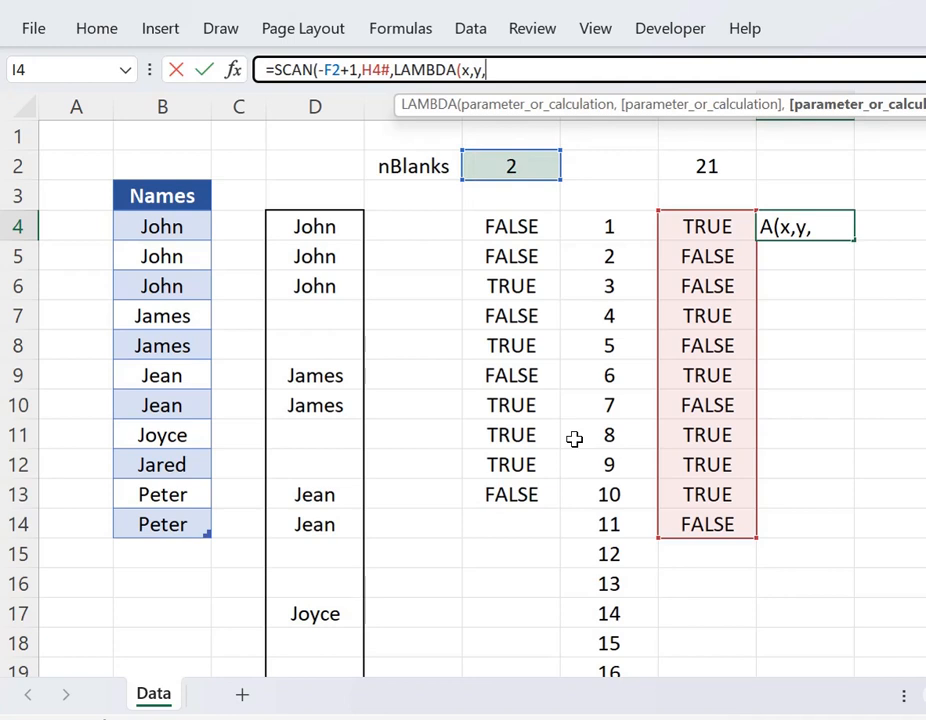
Step: Add an IF to the LAMBDA that tests y and returns F2+x+y when true
{"action": "type", "text": "if"}
{"action": "key", "text": "Tab"}
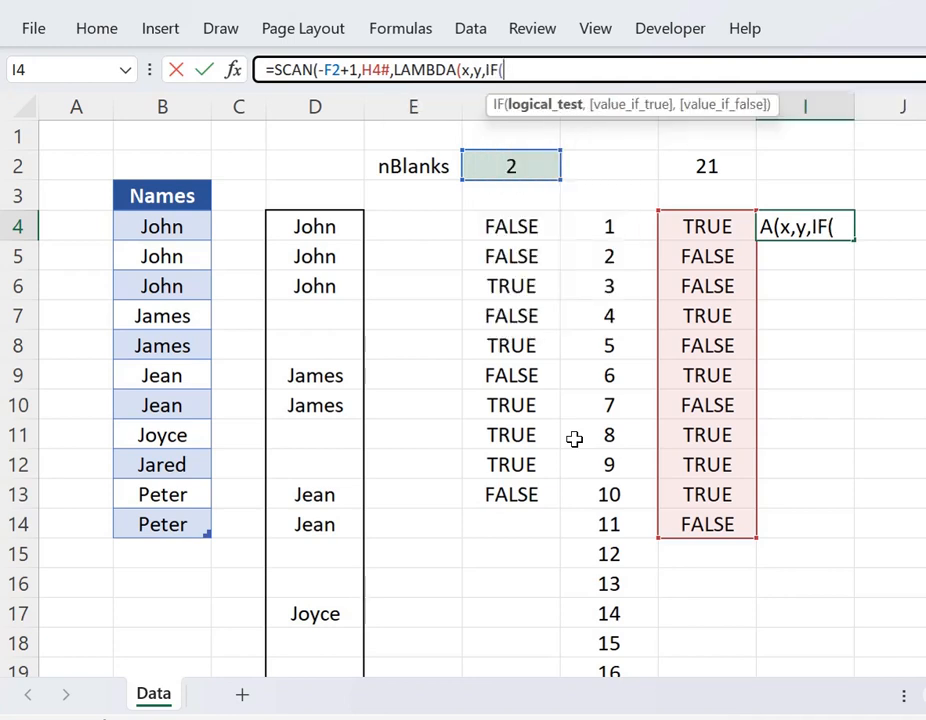
{"action": "type", "text": "y"}
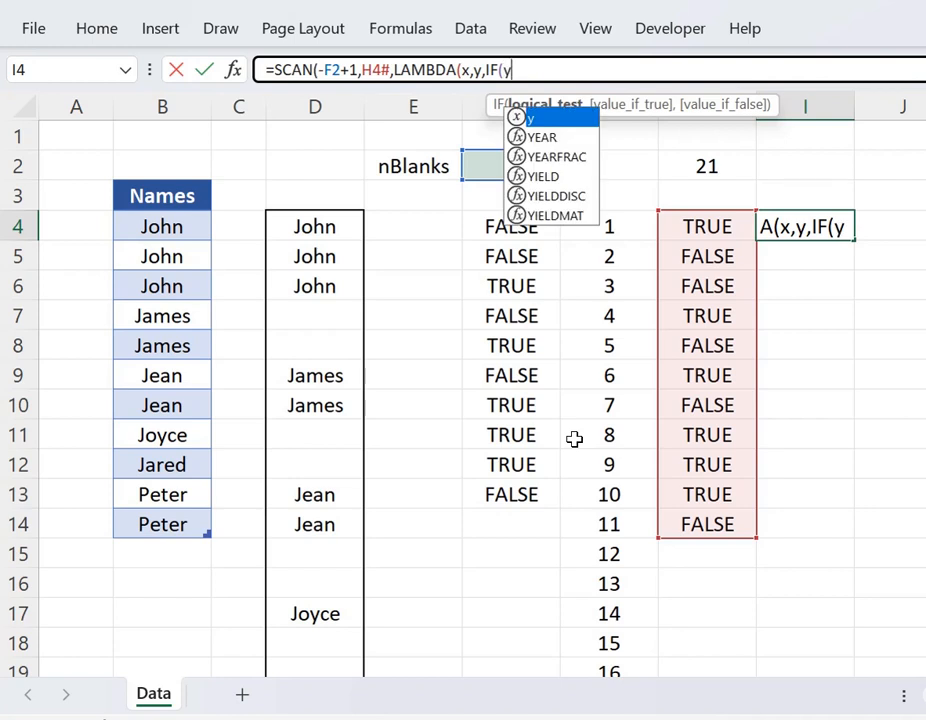
{"action": "type", "text": ","}
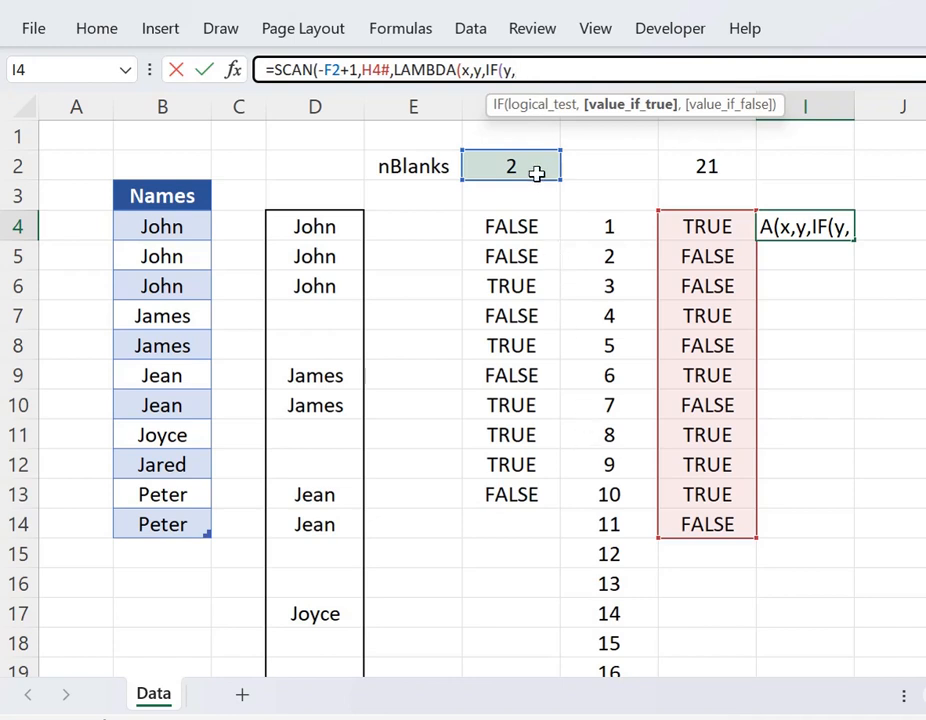
{"action": "left_click", "coordinate": [535, 172]}
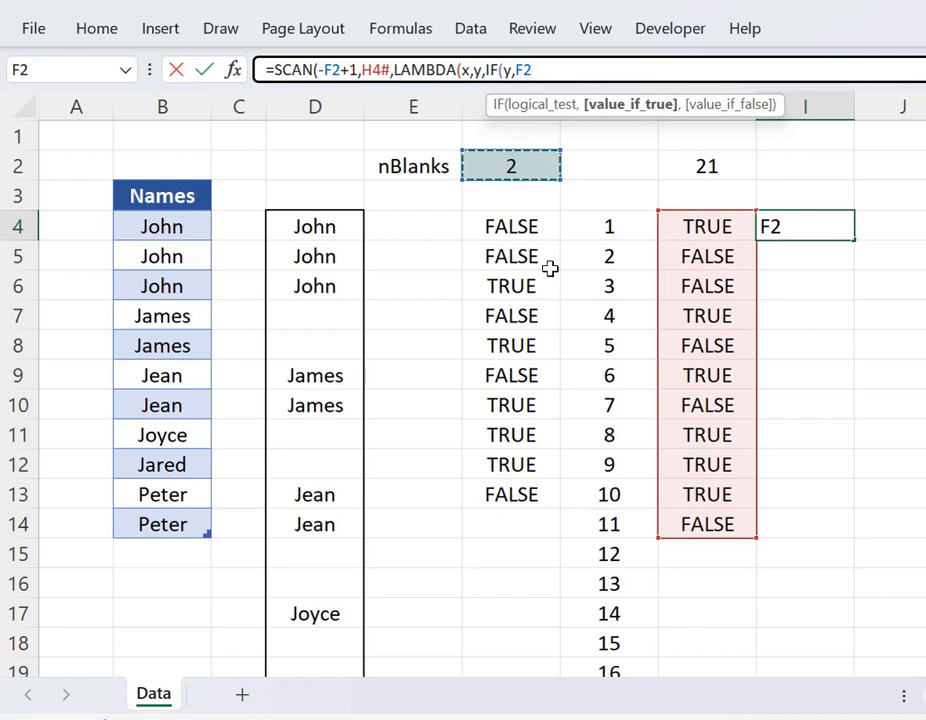
{"action": "type", "text": "+"}
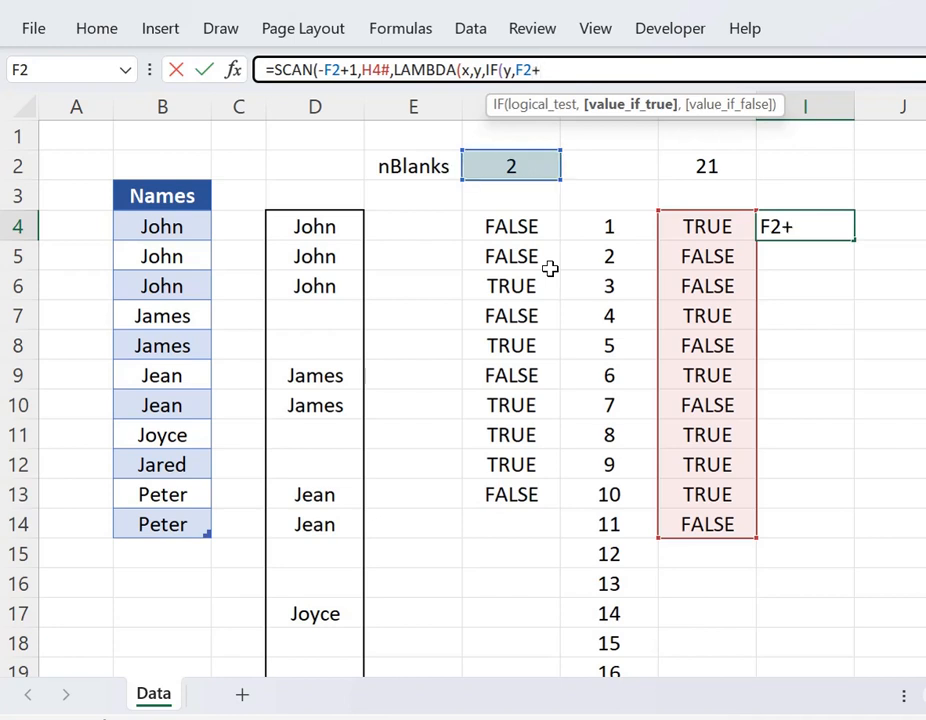
{"action": "type", "text": "x"}
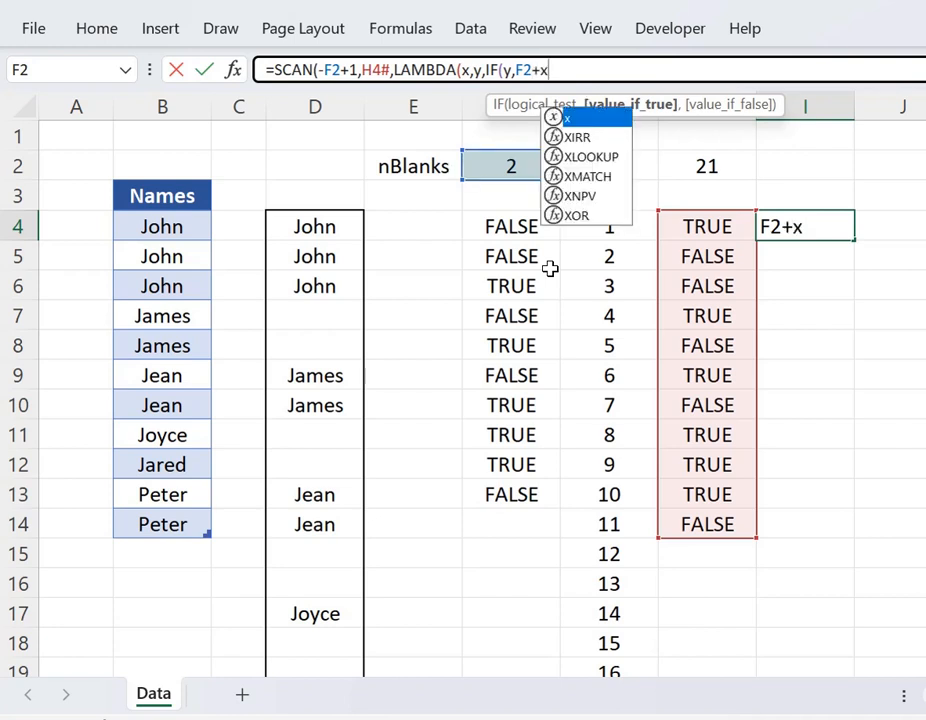
{"action": "type", "text": "+"}
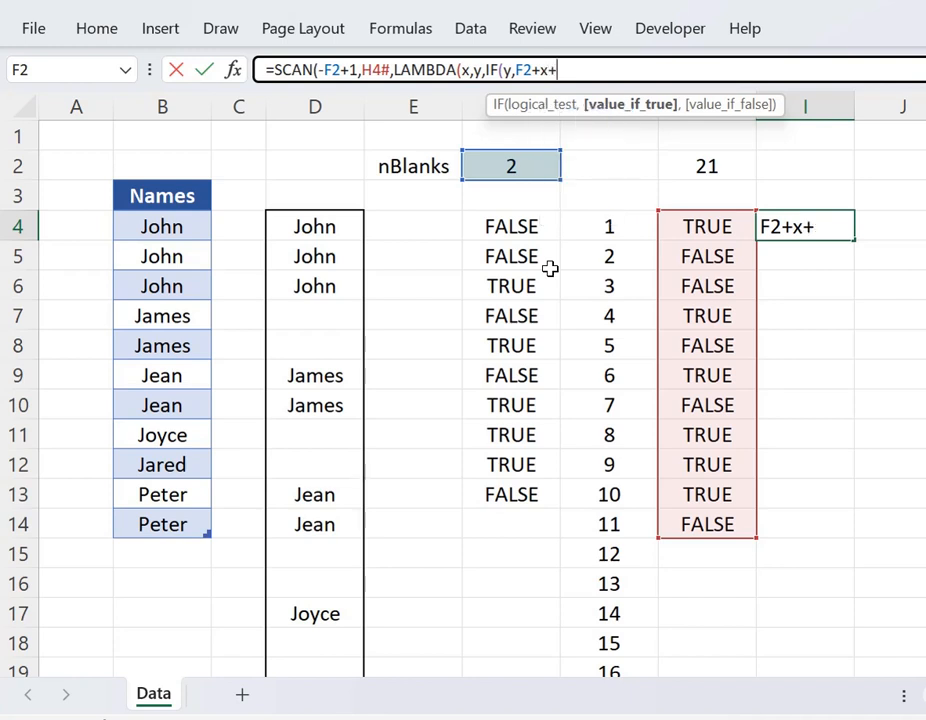
{"action": "type", "text": "y"}
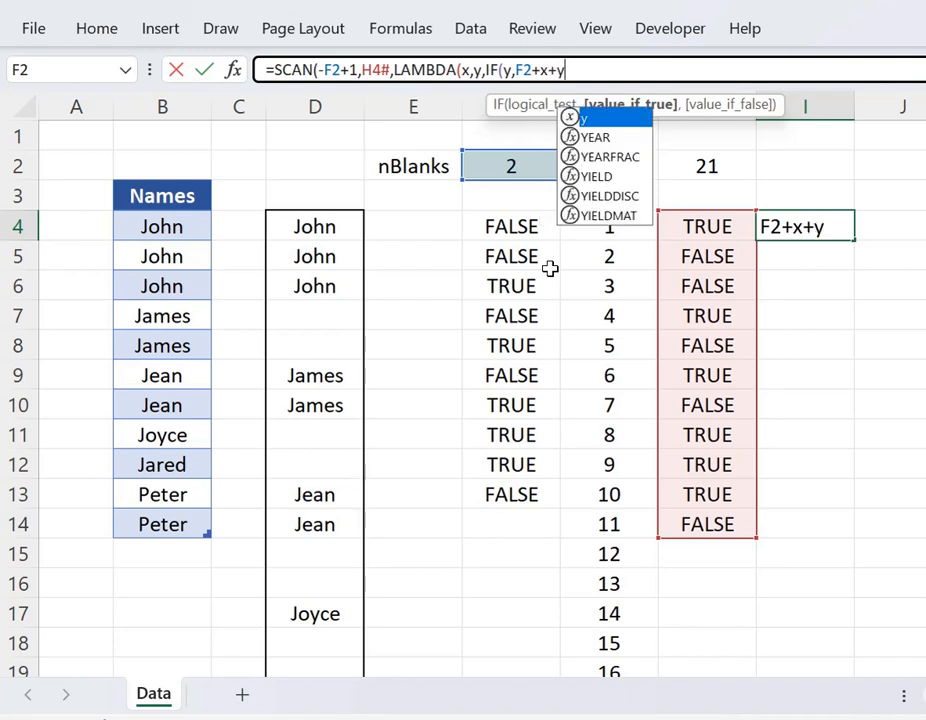
Step: Set the IF's false result to x+1, close all the brackets and commit the SCAN formula in I4
{"action": "type", "text": ","}
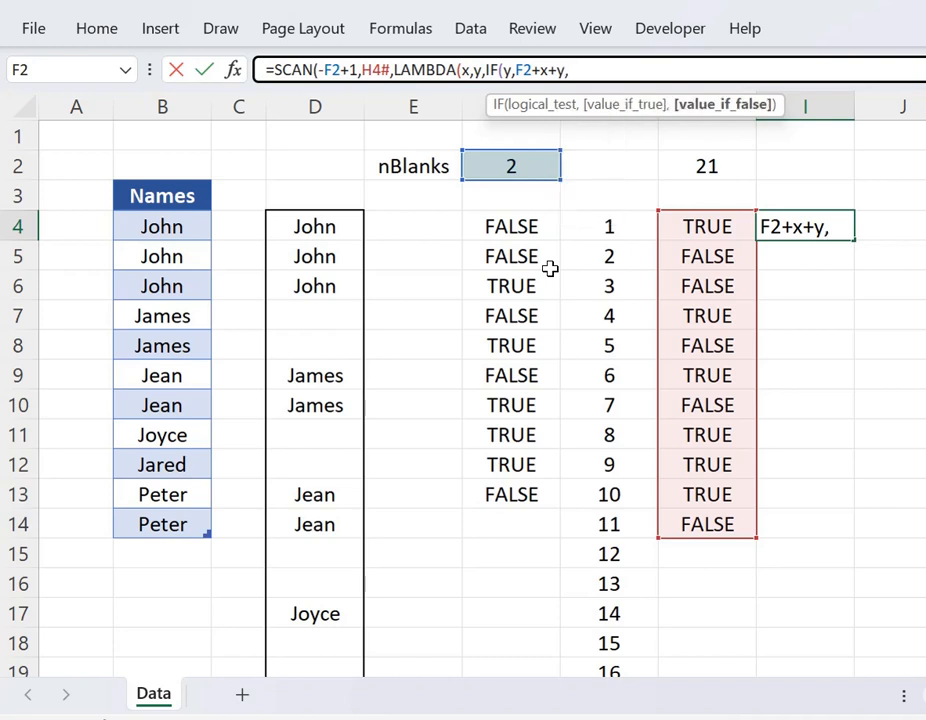
{"action": "type", "text": "x+1"}
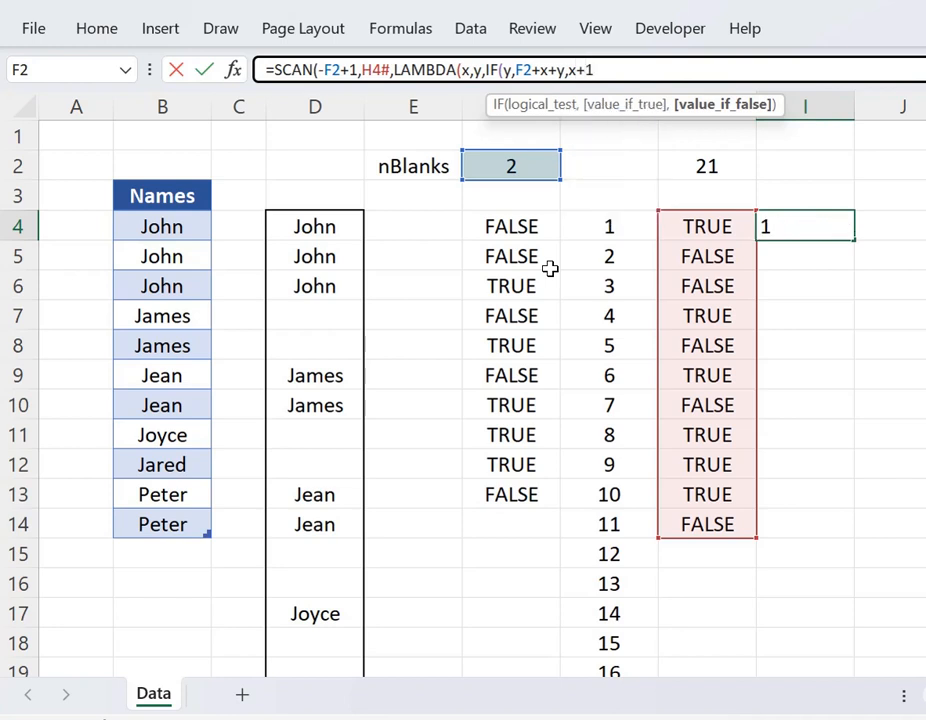
{"action": "type", "text": ")))"}
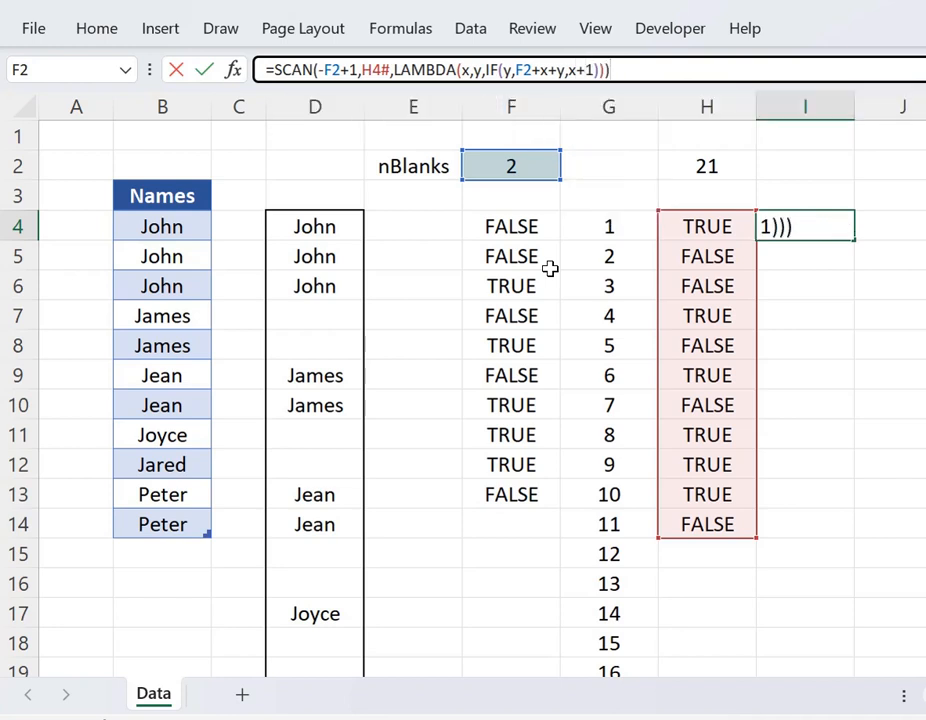
{"action": "key", "text": "Return"}
{"action": "key", "text": "Up"}
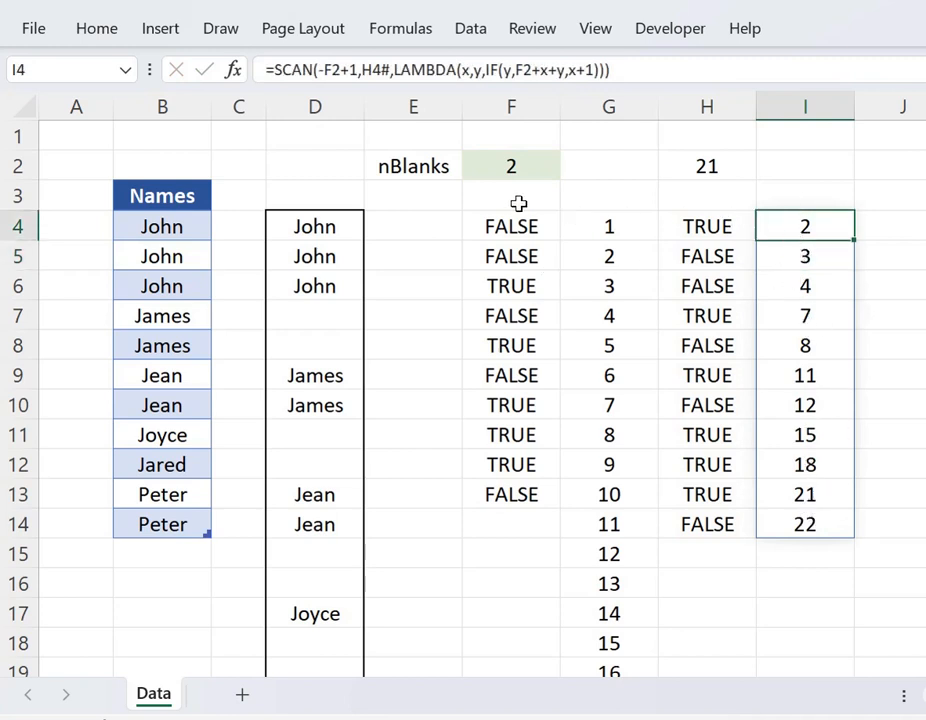
Step: Enter the test formula =-F2+1 in I3, above the spilled positions
{"action": "left_click", "coordinate": [727, 230]}
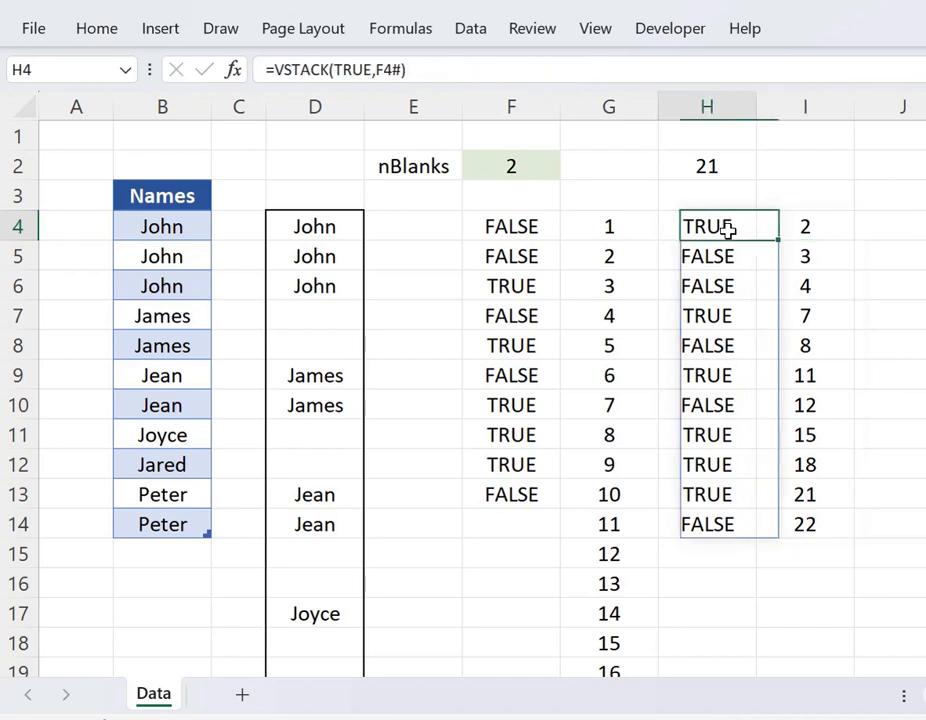
{"action": "left_click", "coordinate": [825, 225]}
{"action": "left_click", "coordinate": [810, 196]}
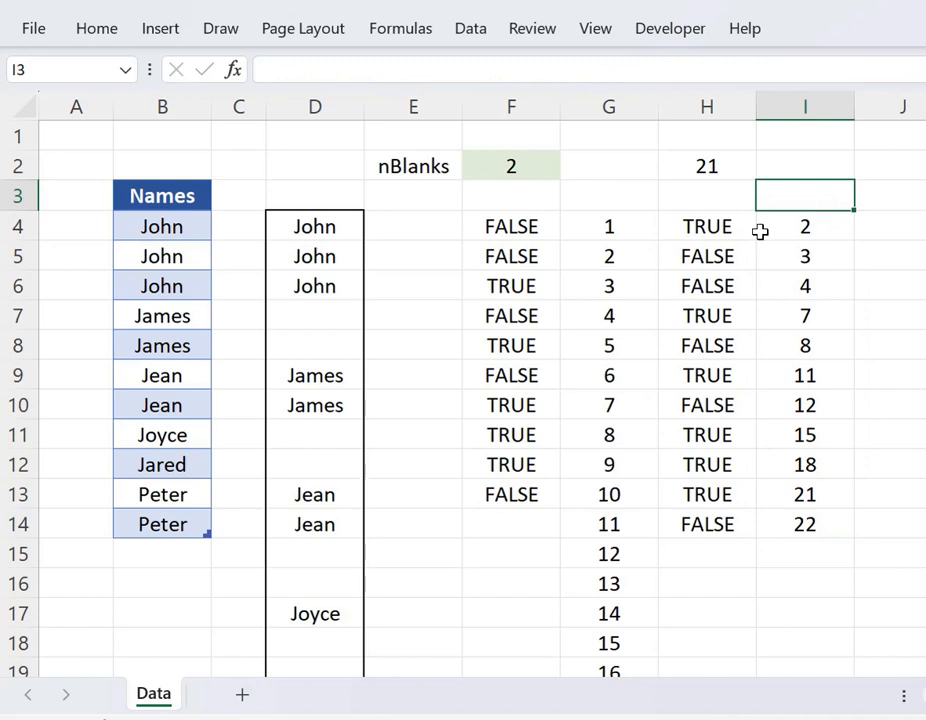
{"action": "type", "text": "-"}
{"action": "key", "text": "Escape"}
{"action": "type", "text": "=-"}
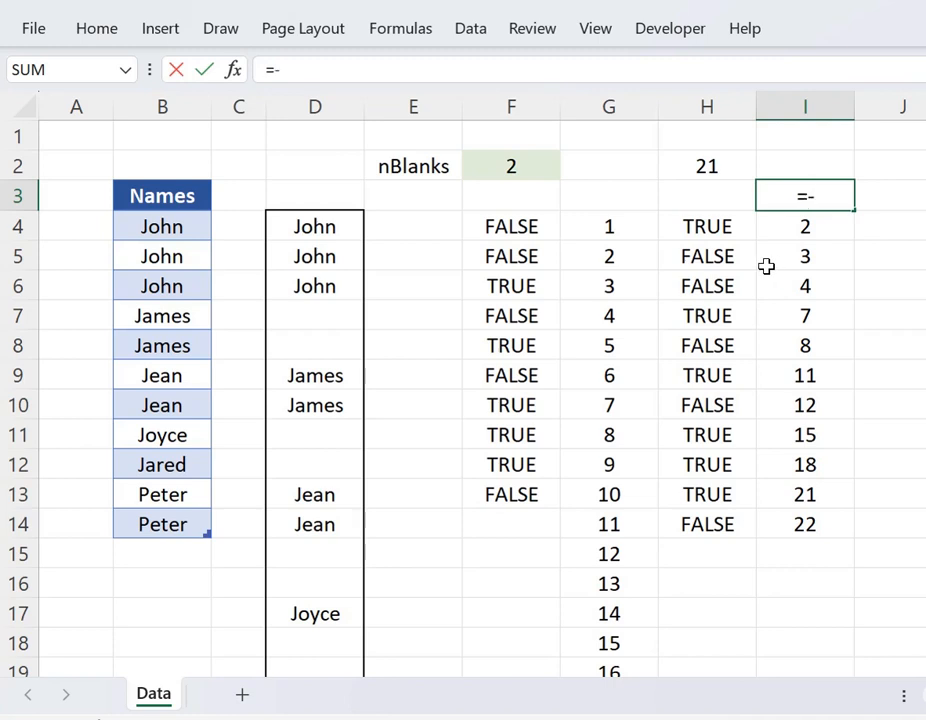
{"action": "left_click", "coordinate": [512, 176]}
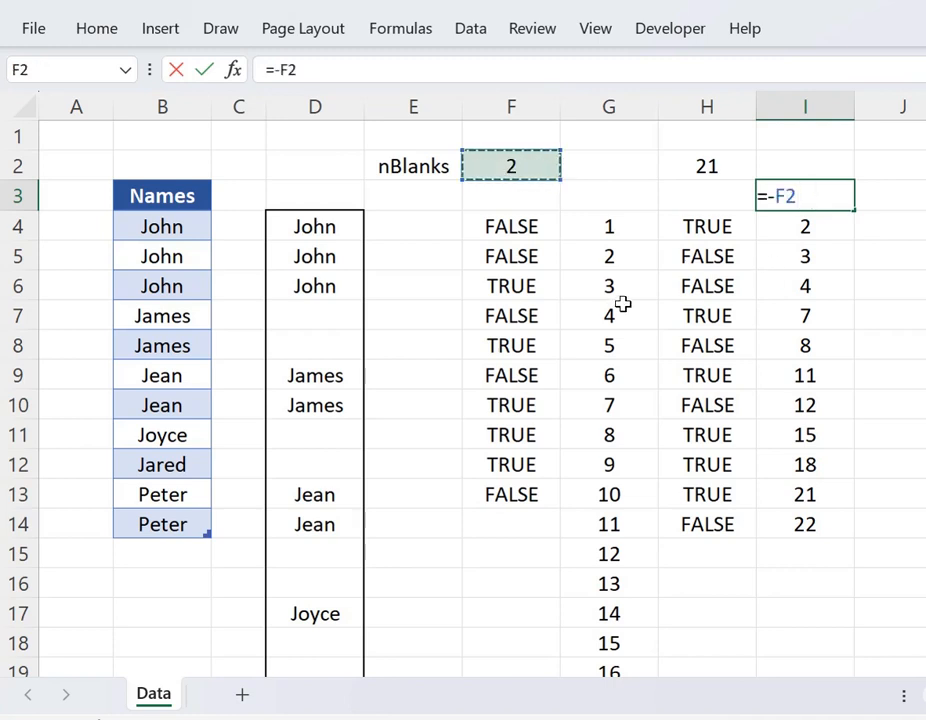
{"action": "type", "text": "+"}
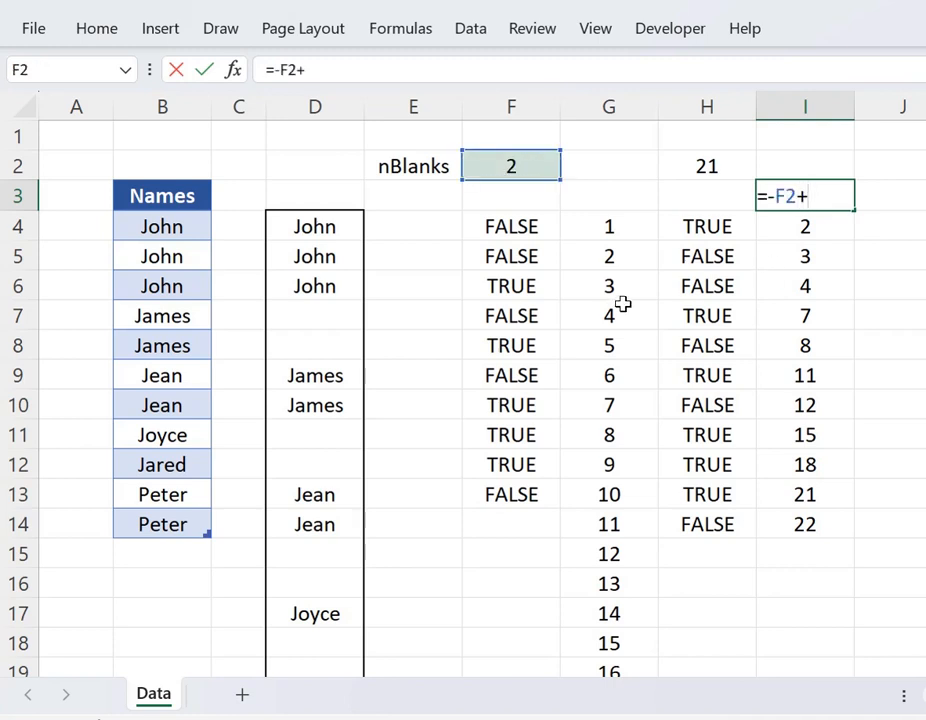
{"action": "type", "text": "1"}
{"action": "key", "text": "Return"}
Step: Change the test formula in I3 to =-F2+3
{"action": "key", "text": "Up"}
{"action": "key", "text": "F2"}
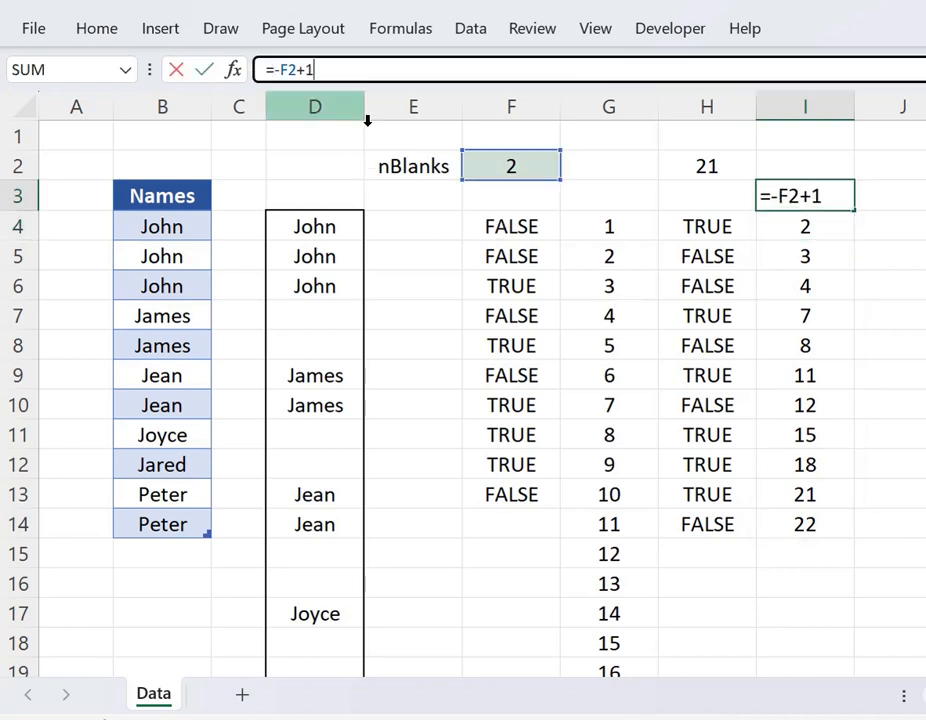
{"action": "key", "text": "BackSpace"}
{"action": "type", "text": "3"}
{"action": "key", "text": "Return"}
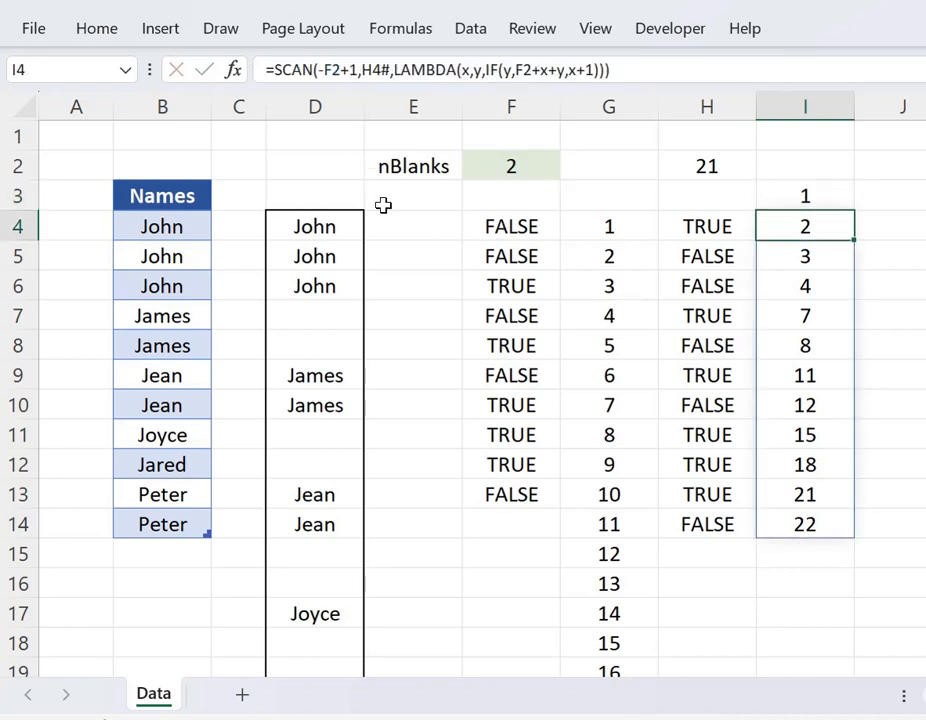
{"action": "key", "text": "Up"}
Step: Remove the +1 from the initial value of the SCAN formula in I4, leaving -F2
{"action": "left_click", "coordinate": [693, 228]}
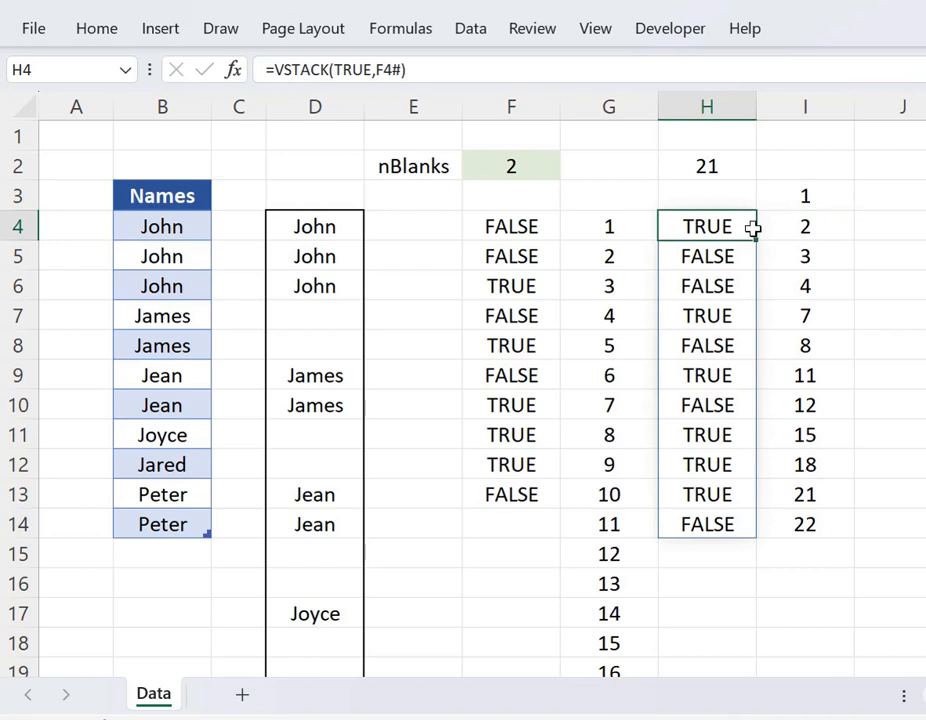
{"action": "left_click", "coordinate": [475, 168]}
{"action": "left_click", "coordinate": [745, 226]}
{"action": "key", "text": "Right"}
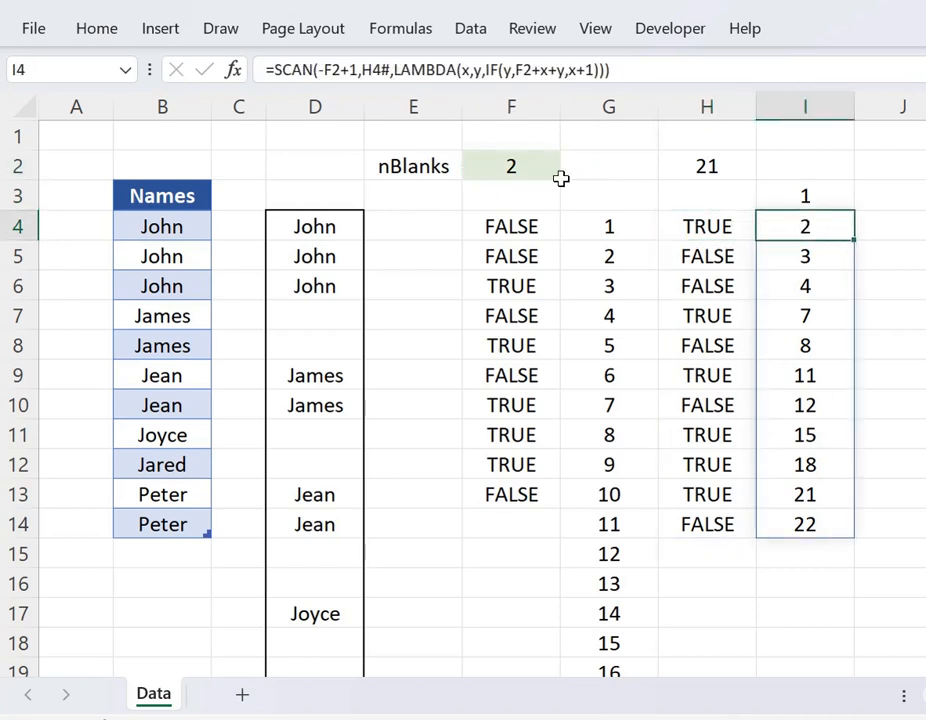
{"action": "left_click", "coordinate": [557, 72]}
{"action": "double_click", "coordinate": [560, 70]}
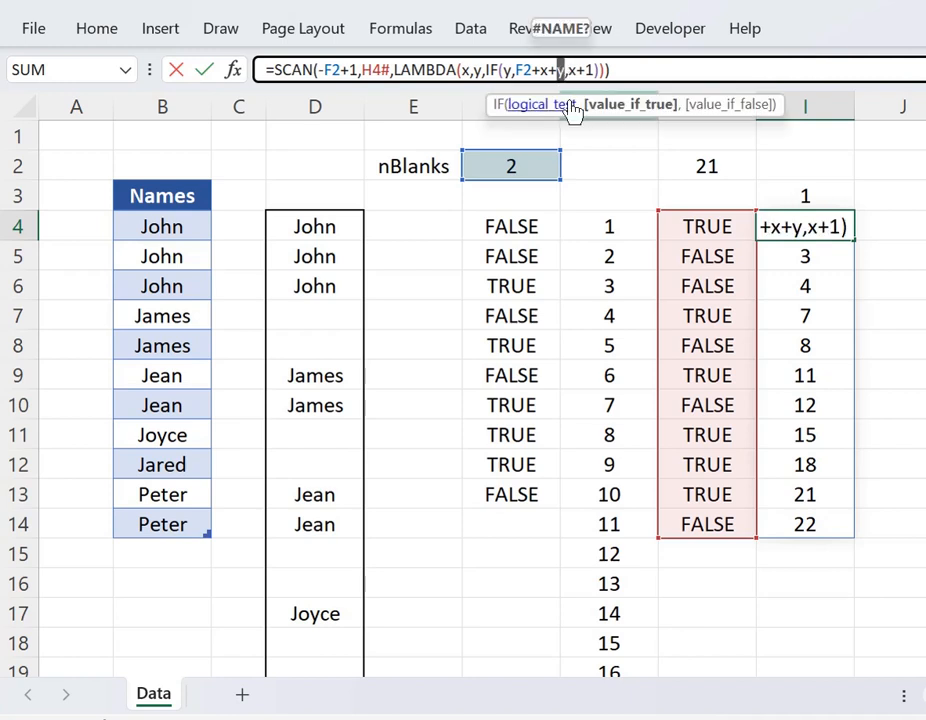
{"action": "double_click", "coordinate": [546, 70]}
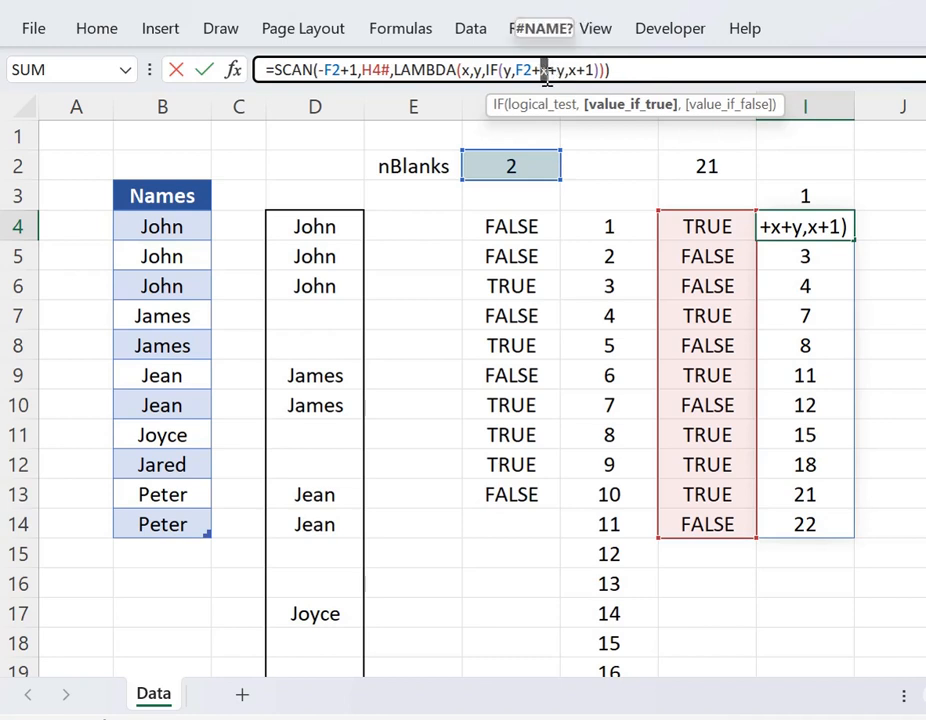
{"action": "double_click", "coordinate": [349, 70]}
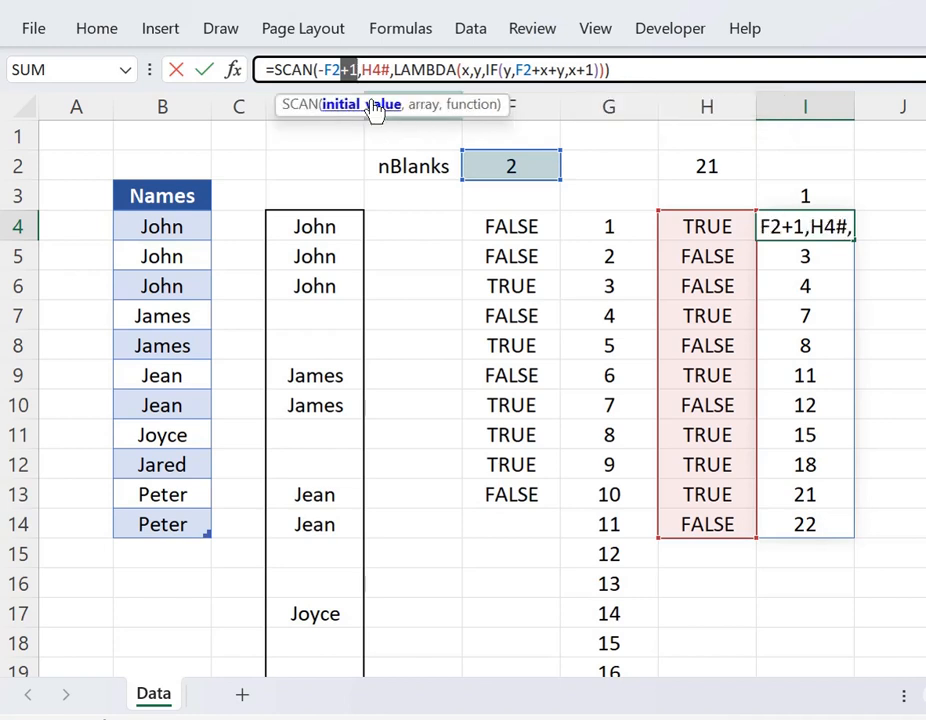
{"action": "key", "text": "Delete"}
{"action": "key", "text": "Return"}
{"action": "key", "text": "Up"}
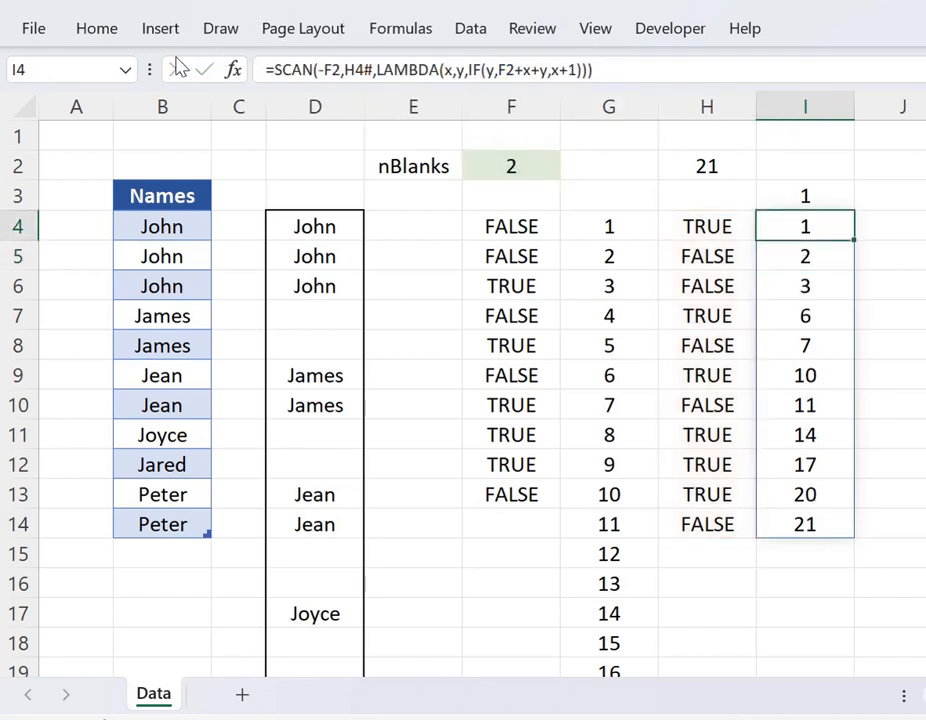
Step: Examine how the initial value -F2 and the terms F2, x and y combine in I4's SCAN formula
{"action": "left_click", "coordinate": [322, 70]}
{"action": "double_click", "coordinate": [330, 70]}
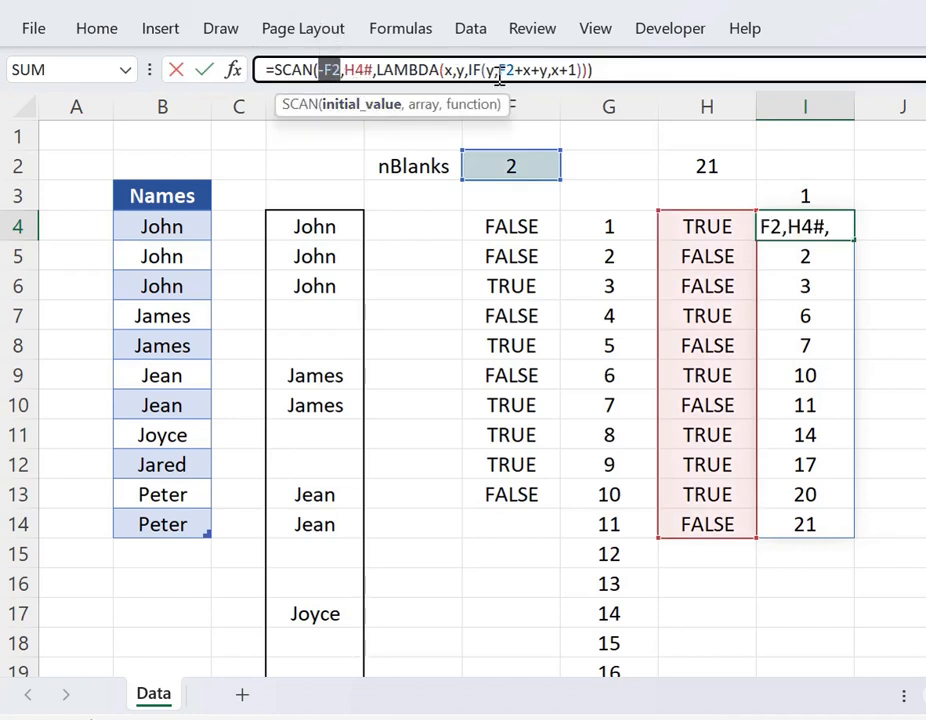
{"action": "left_click_drag", "start_coordinate": [497, 78], "coordinate": [513, 80]}
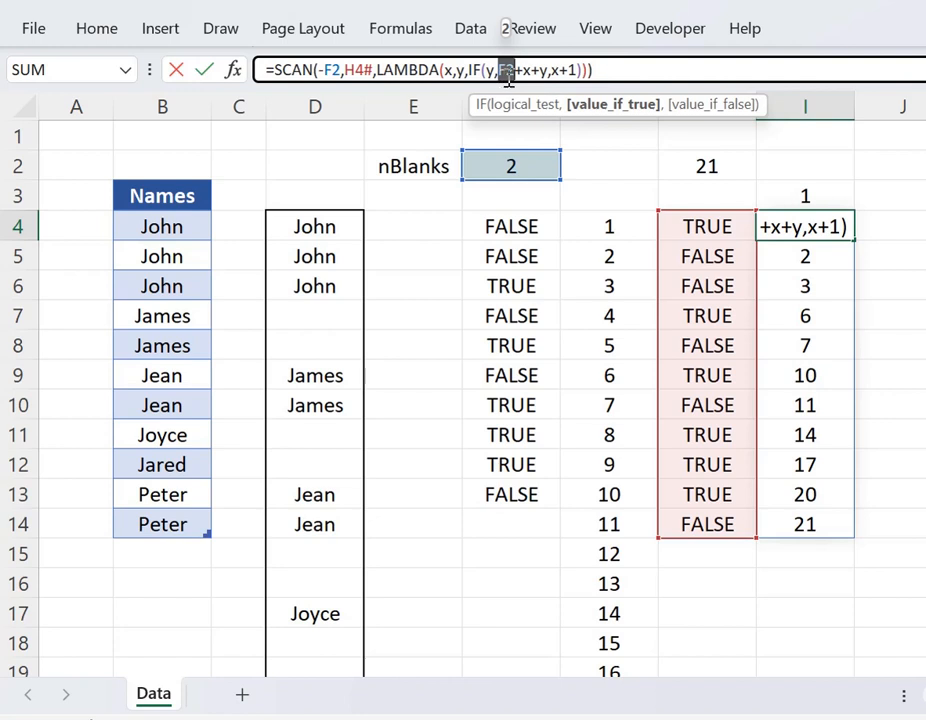
{"action": "double_click", "coordinate": [530, 71]}
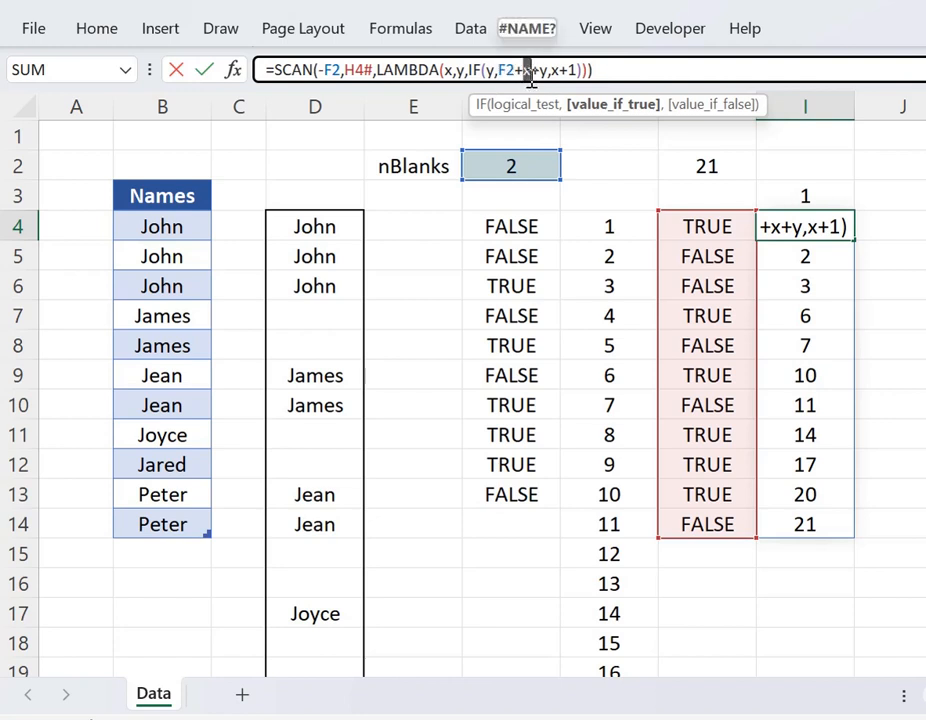
{"action": "double_click", "coordinate": [544, 71]}
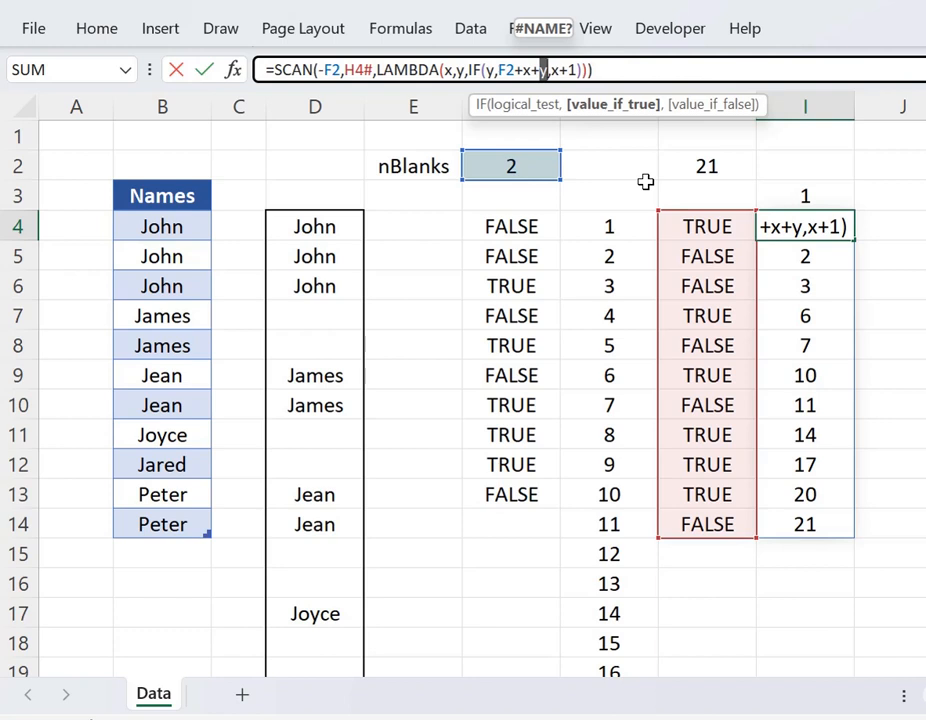
{"action": "double_click", "coordinate": [507, 71]}
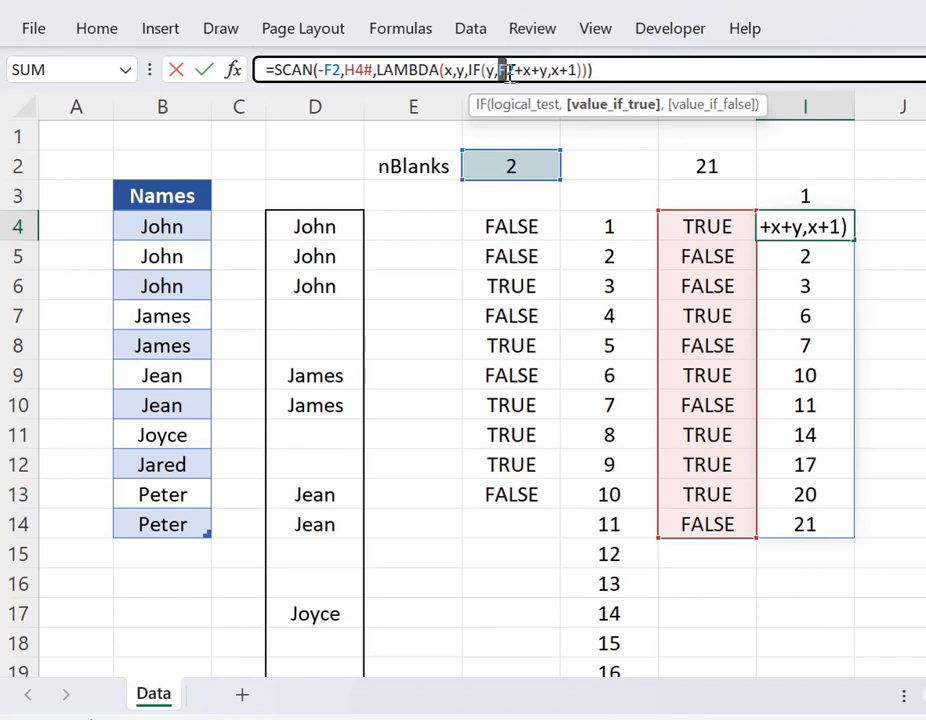
{"action": "double_click", "coordinate": [528, 71]}
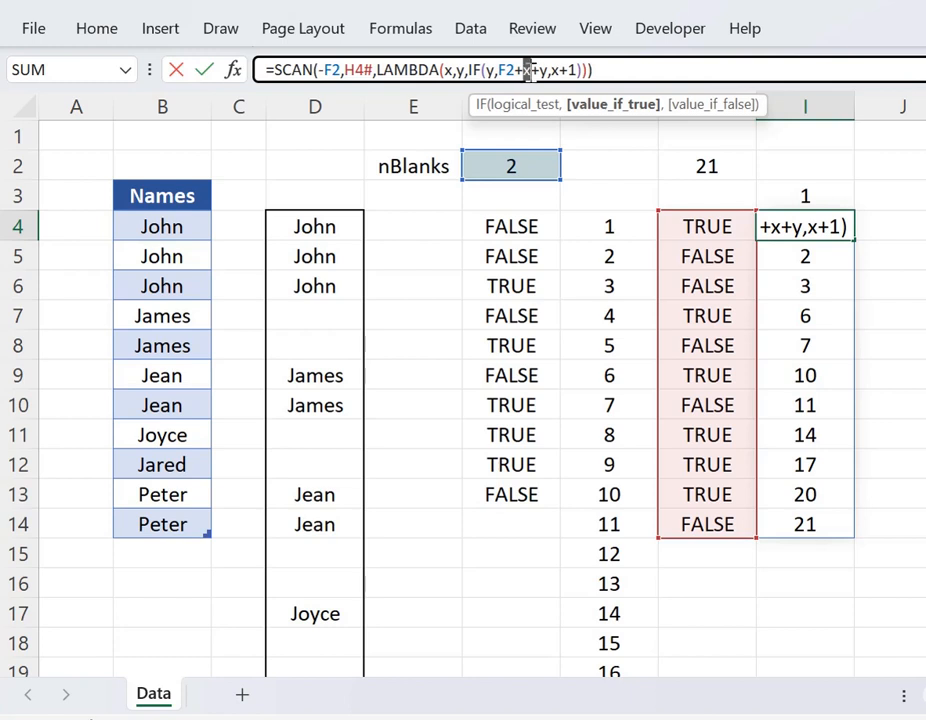
{"action": "left_click_drag", "start_coordinate": [319, 71], "coordinate": [340, 74]}
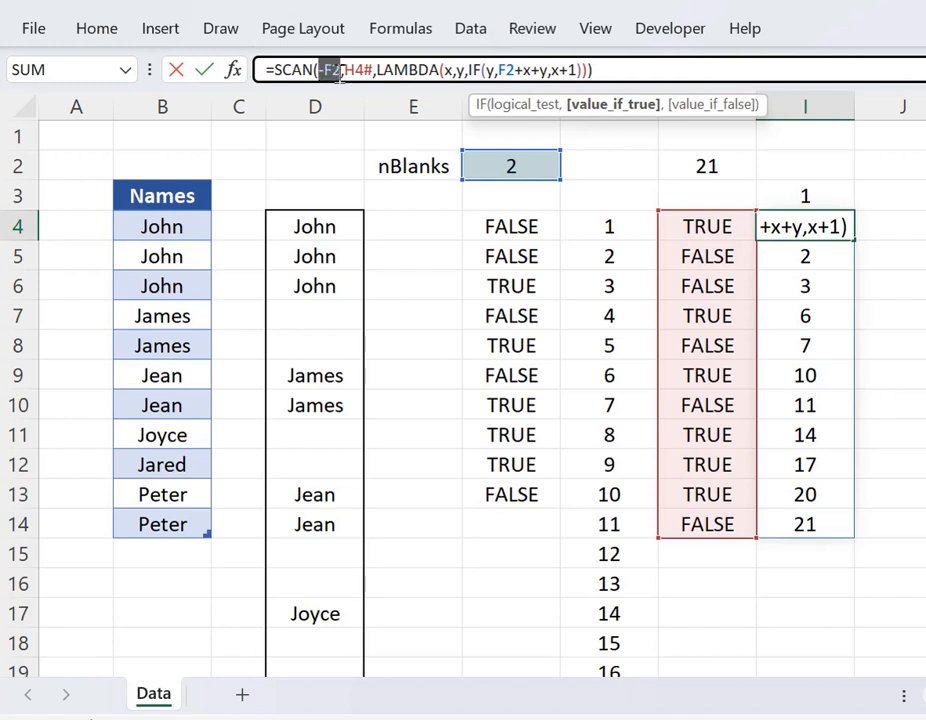
{"action": "double_click", "coordinate": [544, 71]}
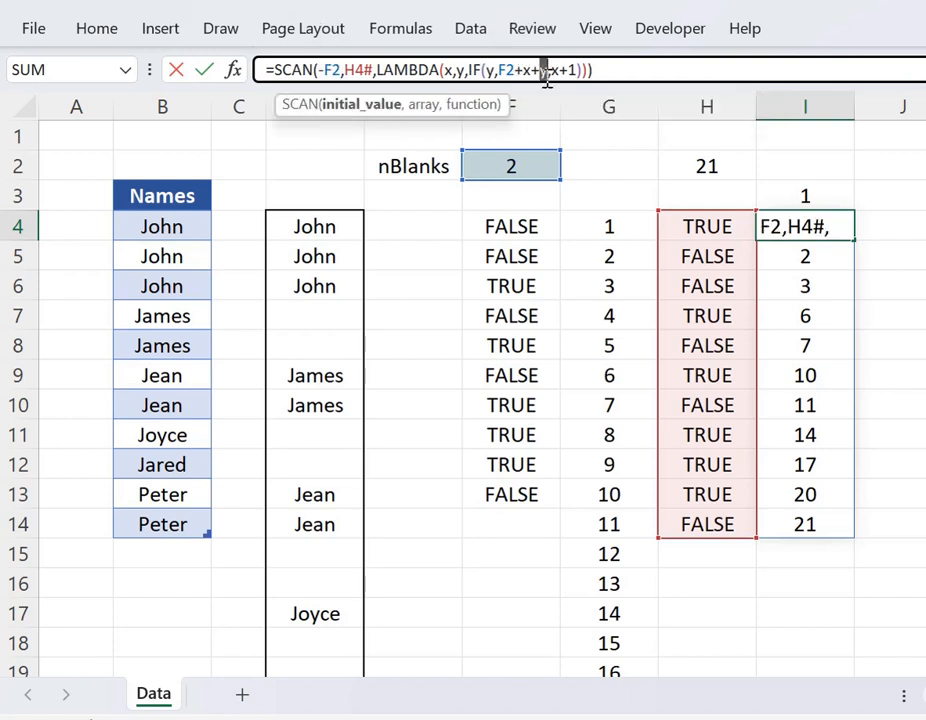
{"action": "left_click", "coordinate": [544, 71]}
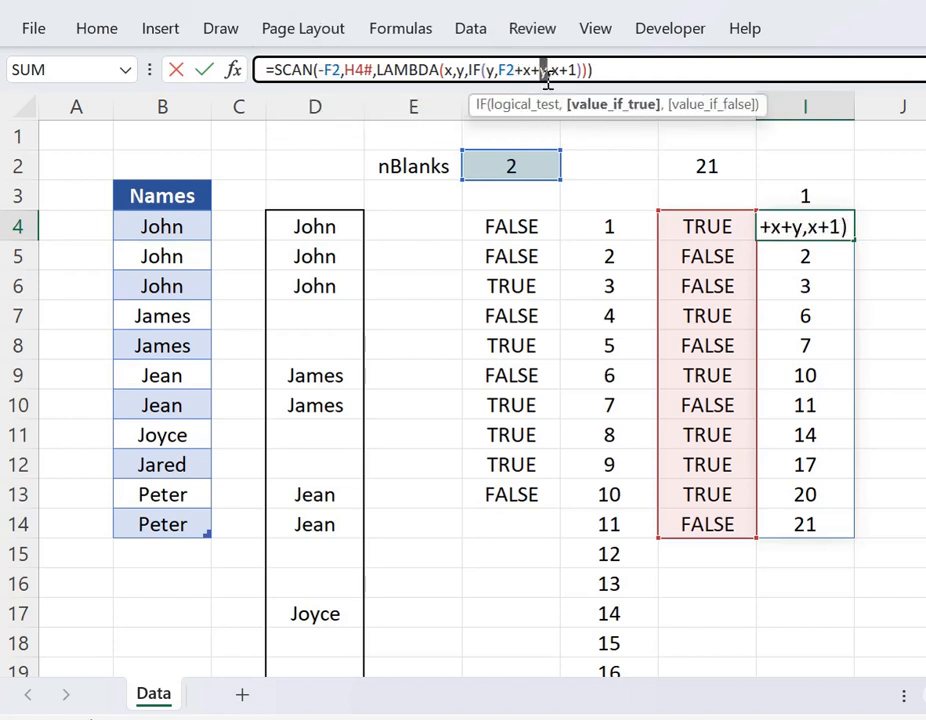
{"action": "left_click", "coordinate": [597, 76]}
{"action": "key", "text": "Return"}
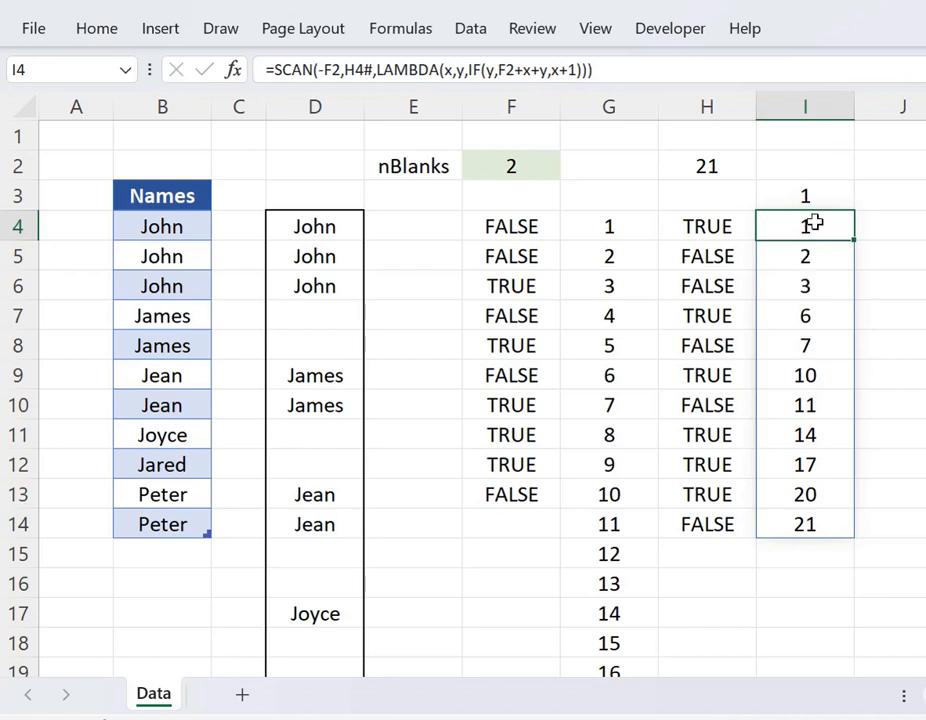
Step: Compare the spilled positions in column I with the sequence in column G to identify the skipped row numbers
{"action": "left_click_drag", "start_coordinate": [818, 224], "coordinate": [792, 275]}
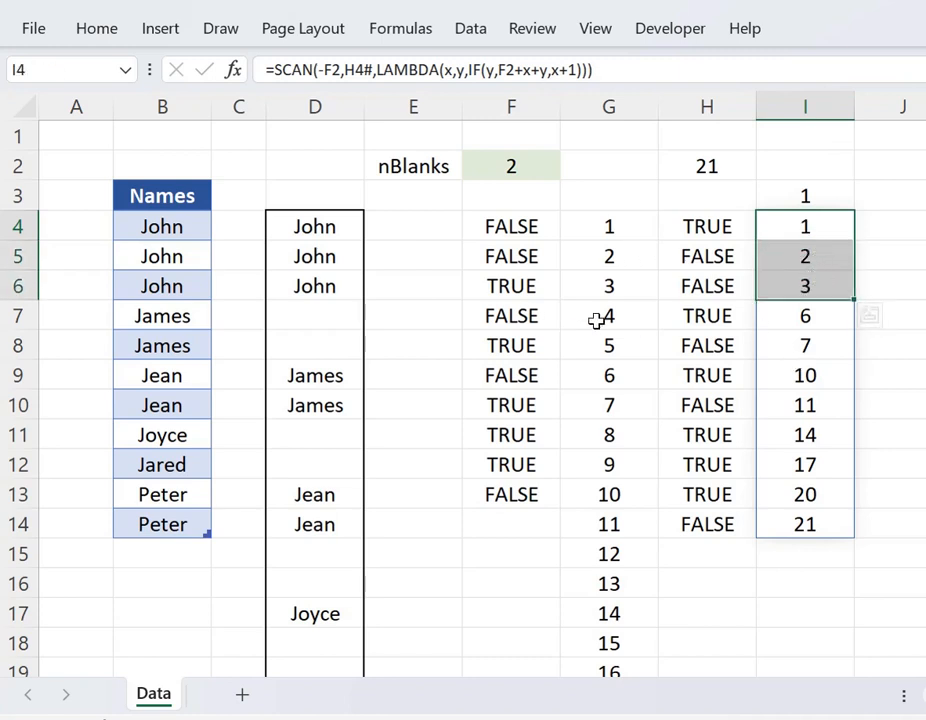
{"action": "left_click_drag", "start_coordinate": [595, 318], "coordinate": [617, 342]}
{"action": "left_click", "coordinate": [800, 318]}
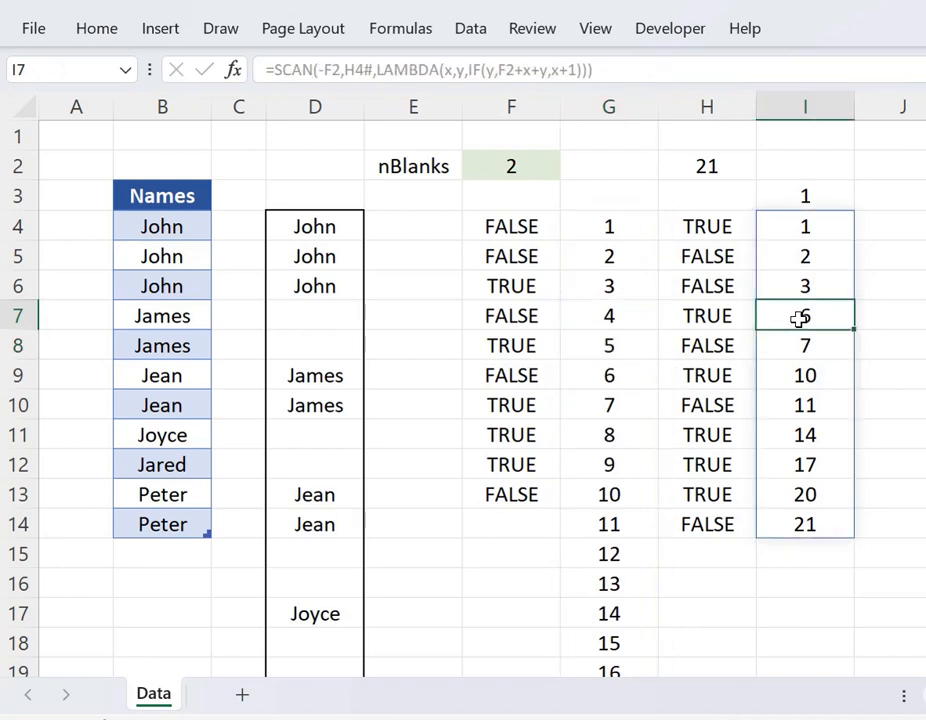
{"action": "left_click", "coordinate": [800, 344]}
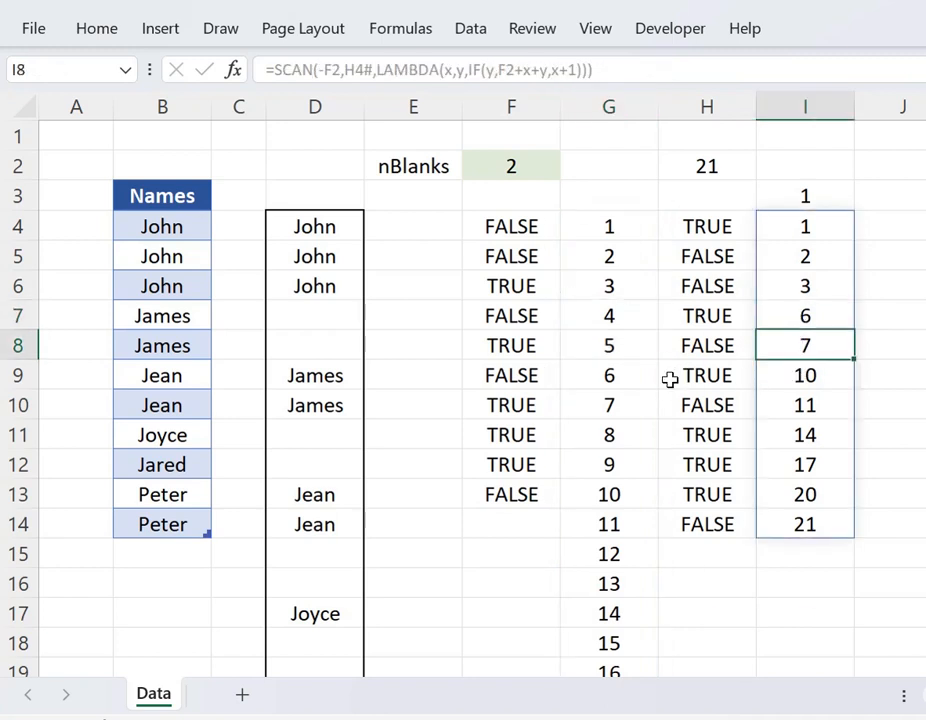
{"action": "left_click_drag", "start_coordinate": [618, 438], "coordinate": [615, 466]}
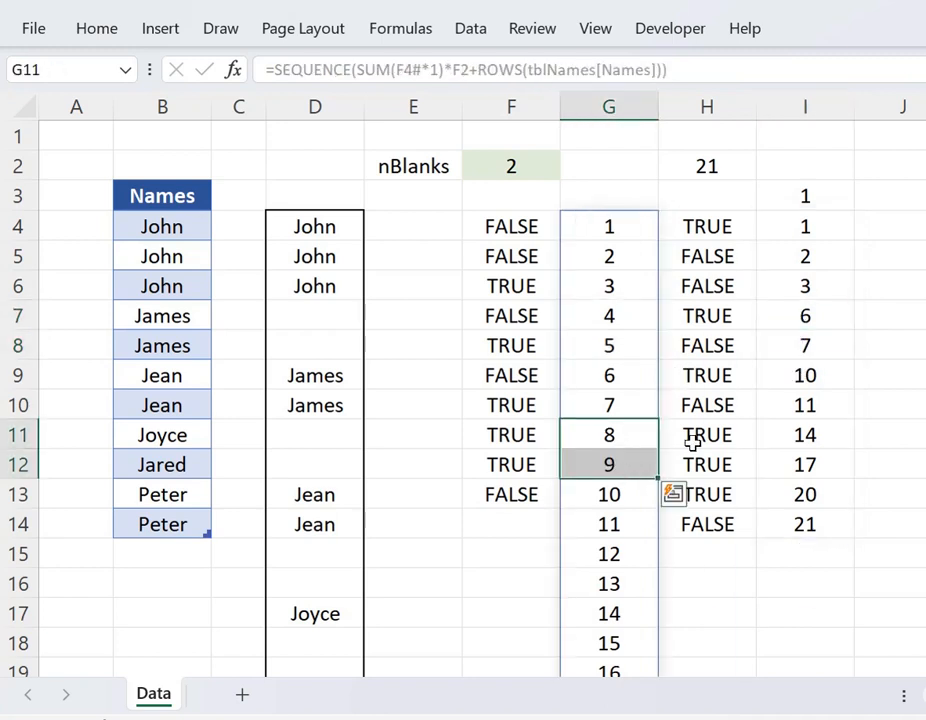
{"action": "left_click", "coordinate": [803, 378]}
{"action": "left_click_drag", "start_coordinate": [803, 380], "coordinate": [800, 403]}
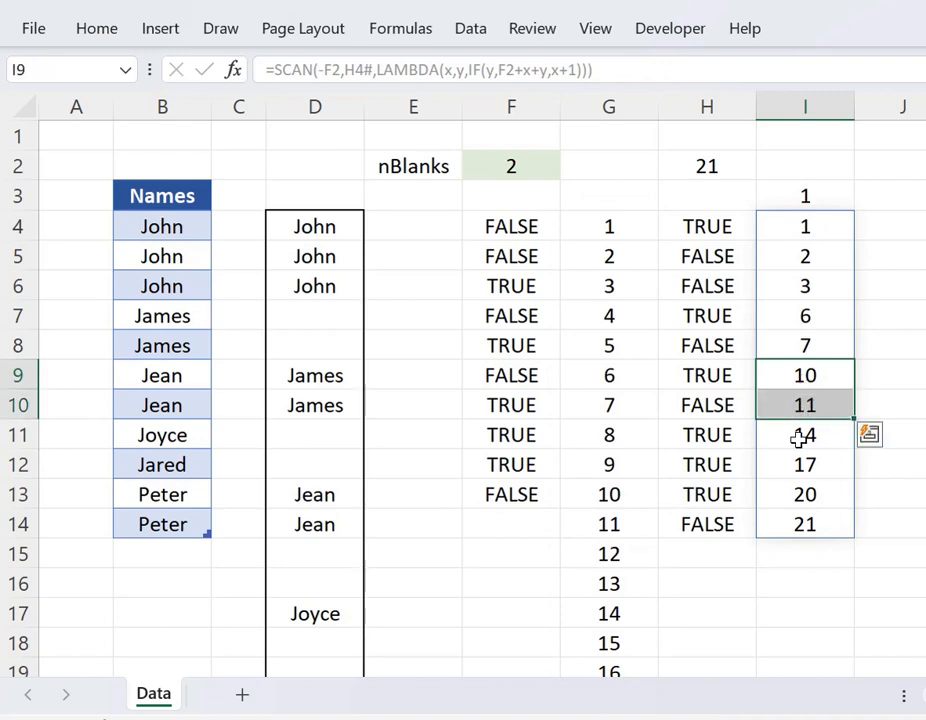
{"action": "scroll", "coordinate": [802, 485], "scroll_direction": "down", "scroll_amount": 2}
{"action": "scroll", "coordinate": [802, 485], "scroll_direction": "up", "scroll_amount": 2}
Step: Clear the test formula from I3
{"action": "left_click", "coordinate": [784, 224]}
{"action": "left_click", "coordinate": [789, 196]}
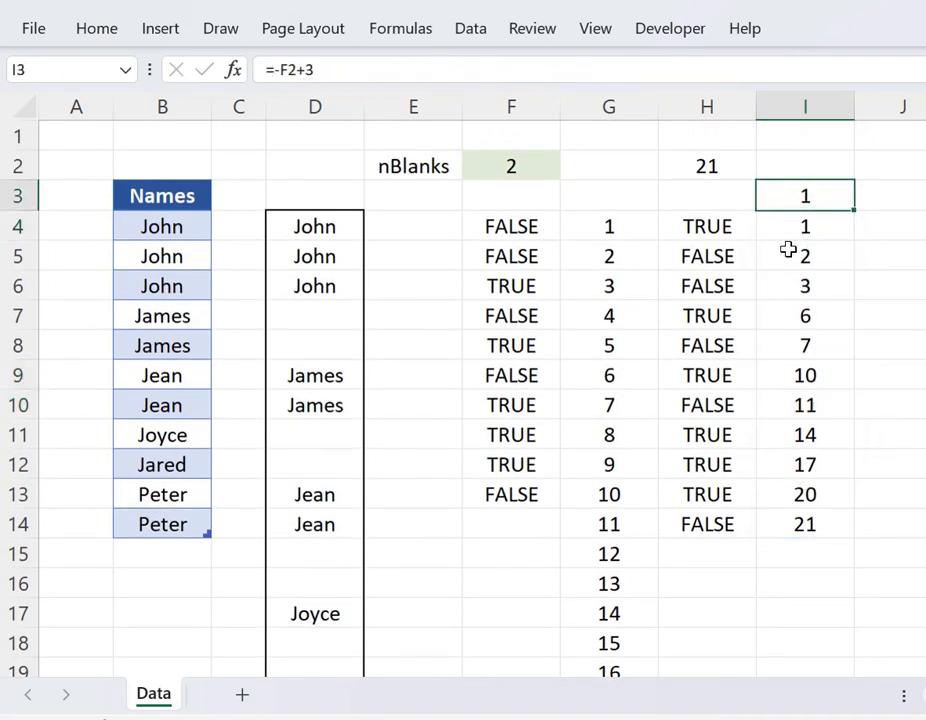
{"action": "key", "text": "Delete"}
{"action": "key", "text": "Down"}
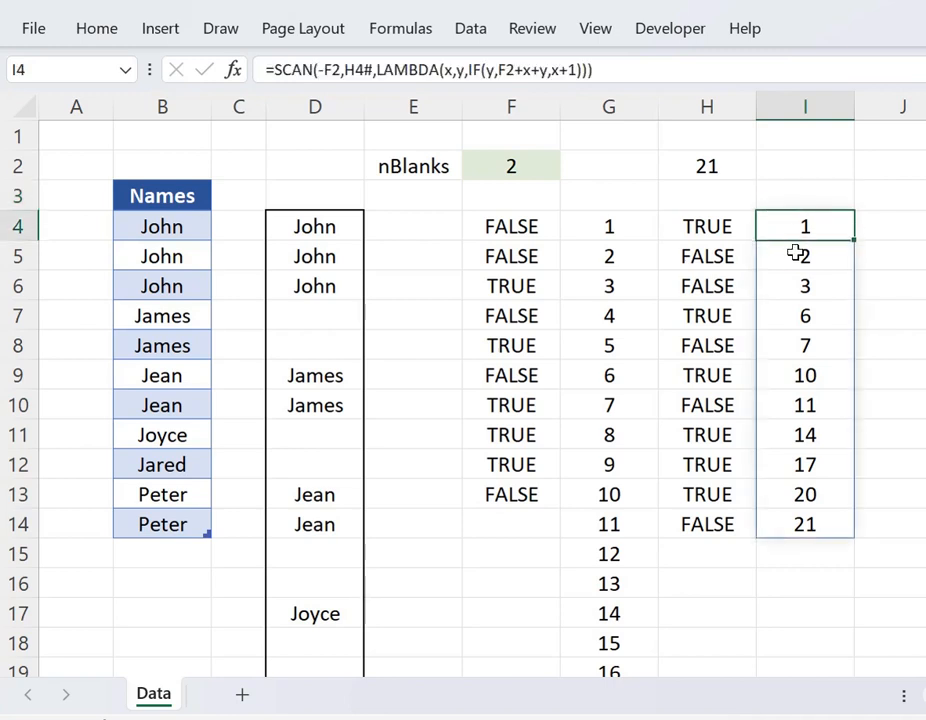
Step: Wrap I4's SCAN in an XLOOKUP with G4# as the lookup value and the SCAN as the lookup array
{"action": "left_click", "coordinate": [271, 70]}
{"action": "type", "text": "xlo"}
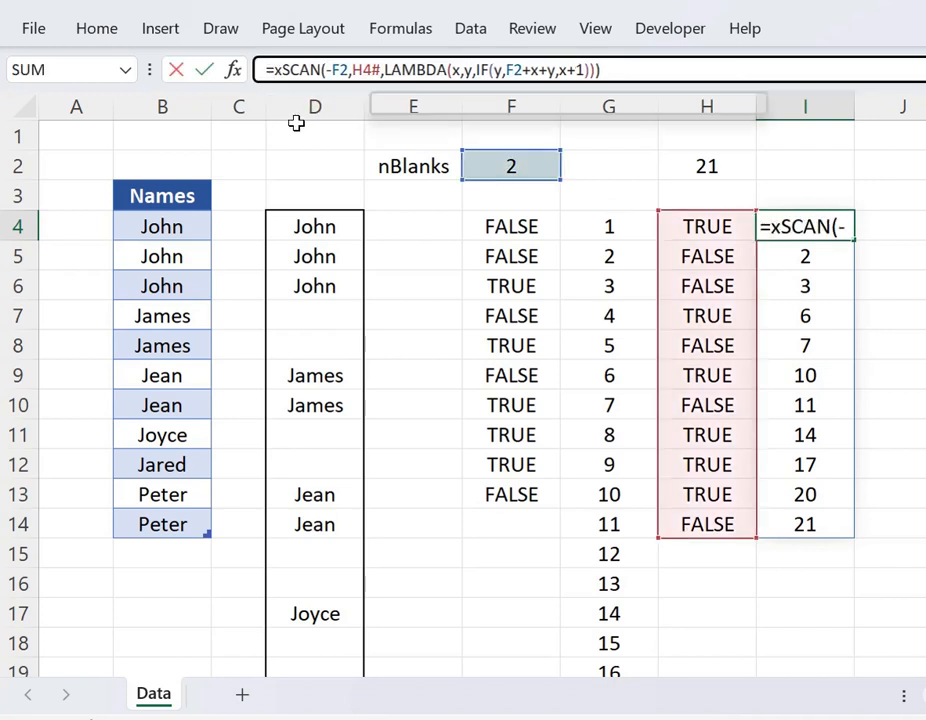
{"action": "key", "text": "Tab"}
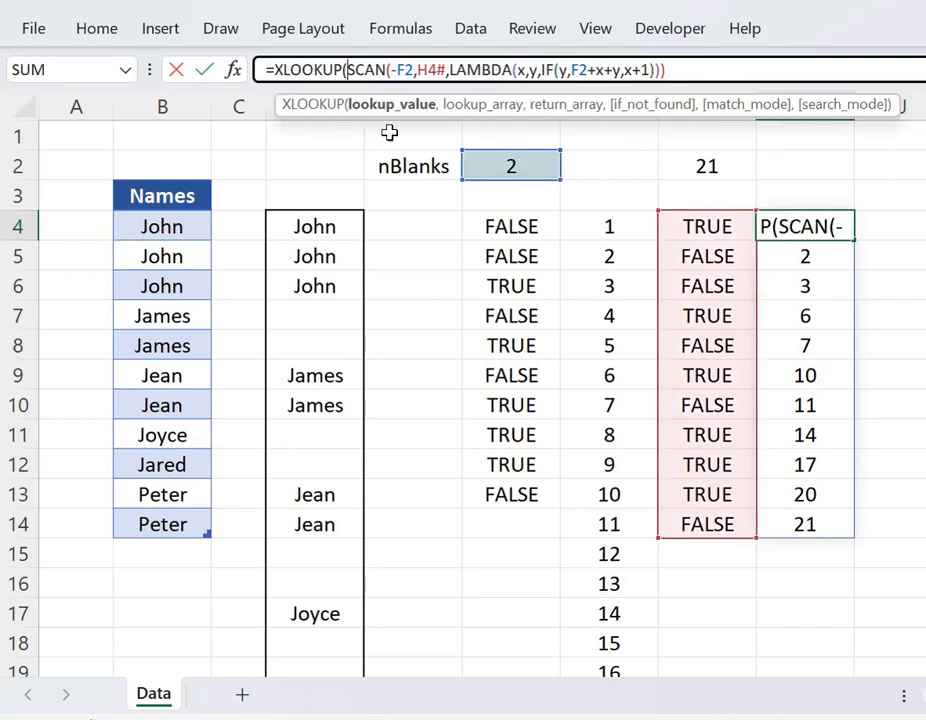
{"action": "left_click", "coordinate": [626, 236]}
{"action": "type", "text": "#"}
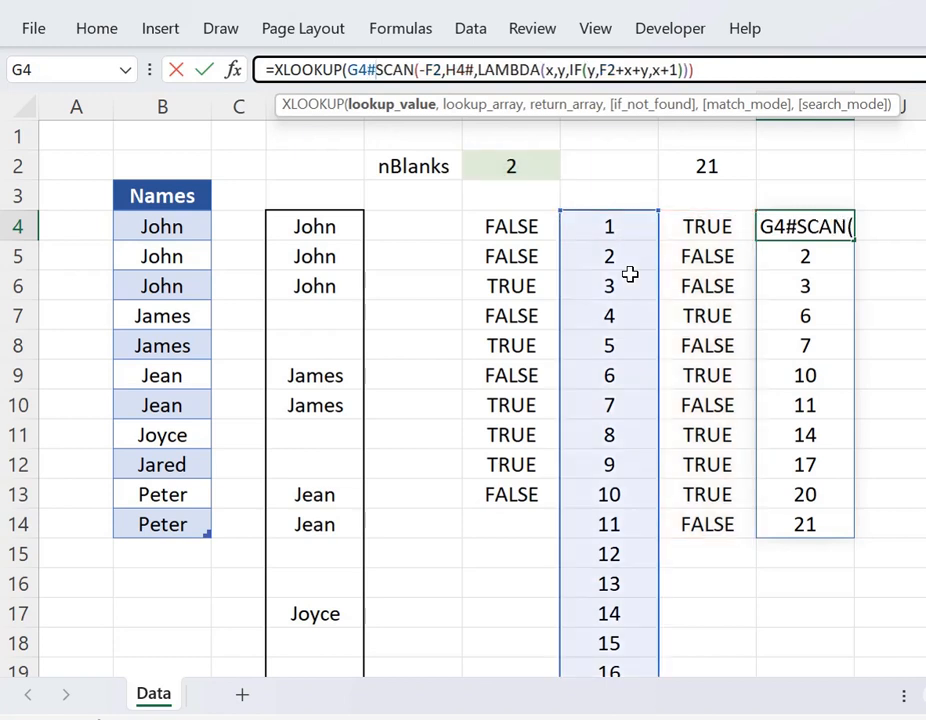
{"action": "type", "text": ","}
{"action": "left_click", "coordinate": [712, 72]}
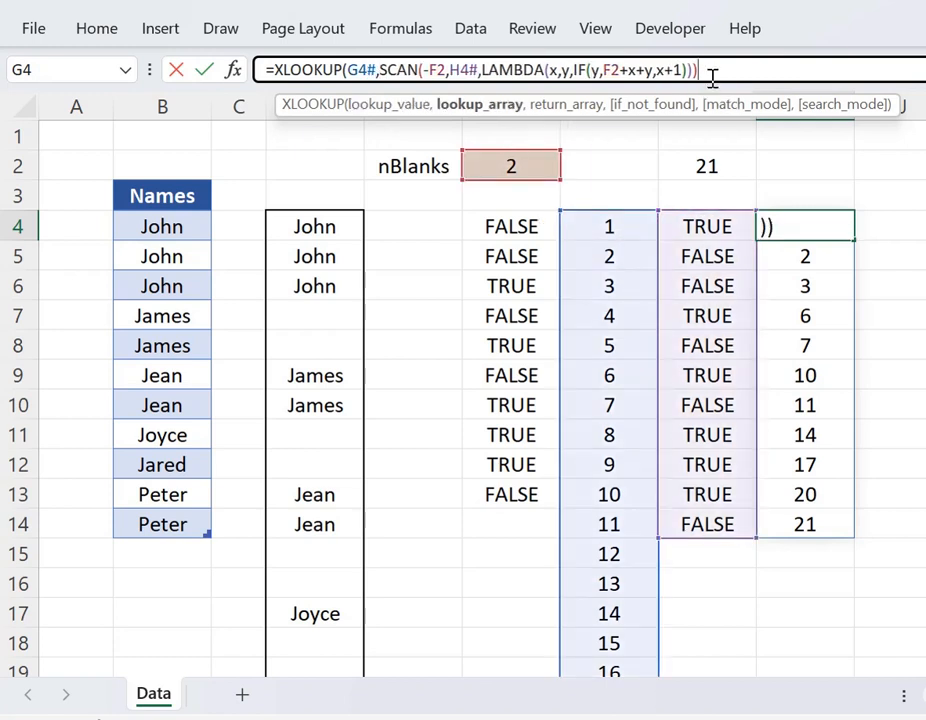
{"action": "type", "text": ","}
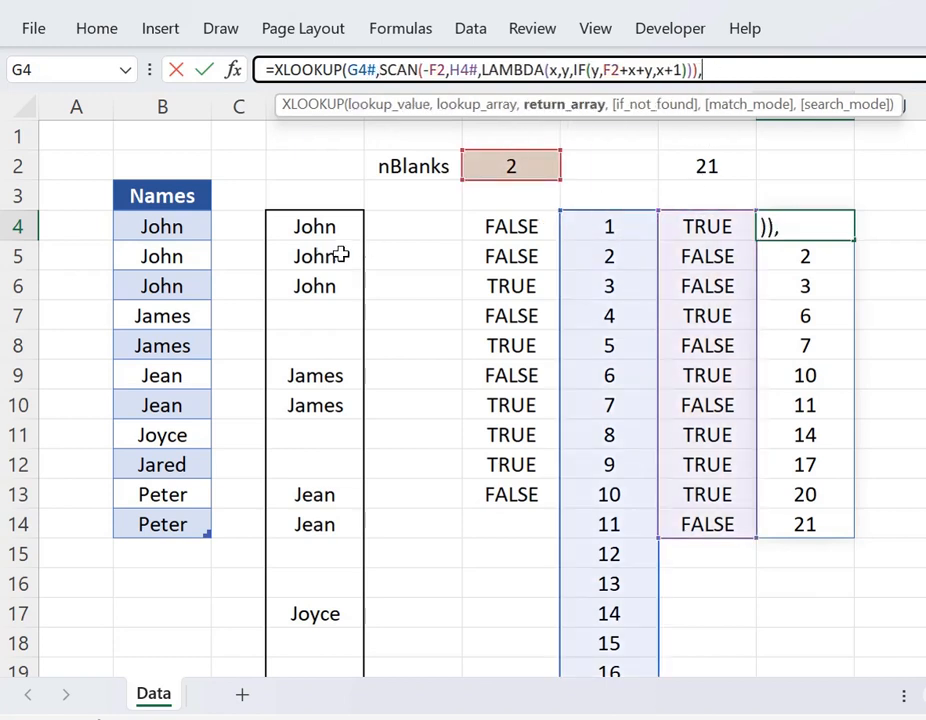
Step: Complete I4's XLOOKUP with tblNames[Names] as the return array and review the spilled list
{"action": "left_click", "coordinate": [159, 184]}
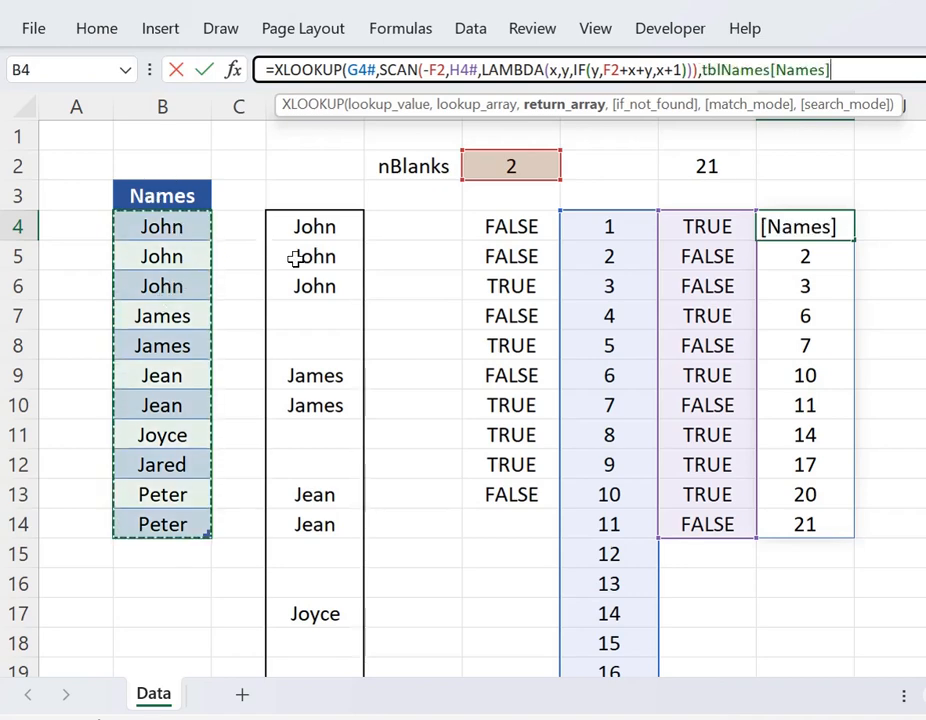
{"action": "type", "text": ")"}
{"action": "key", "text": "Return"}
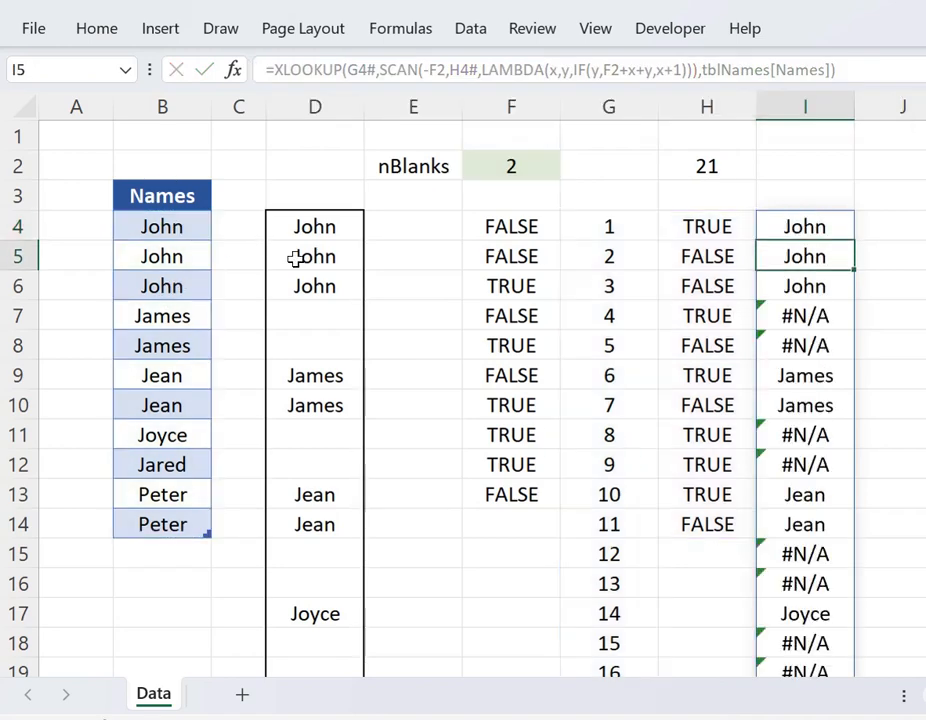
{"action": "key", "text": "Up"}
{"action": "scroll", "coordinate": [711, 325], "scroll_direction": "down", "scroll_amount": 3}
{"action": "scroll", "coordinate": [713, 330], "scroll_direction": "up", "scroll_amount": 3}
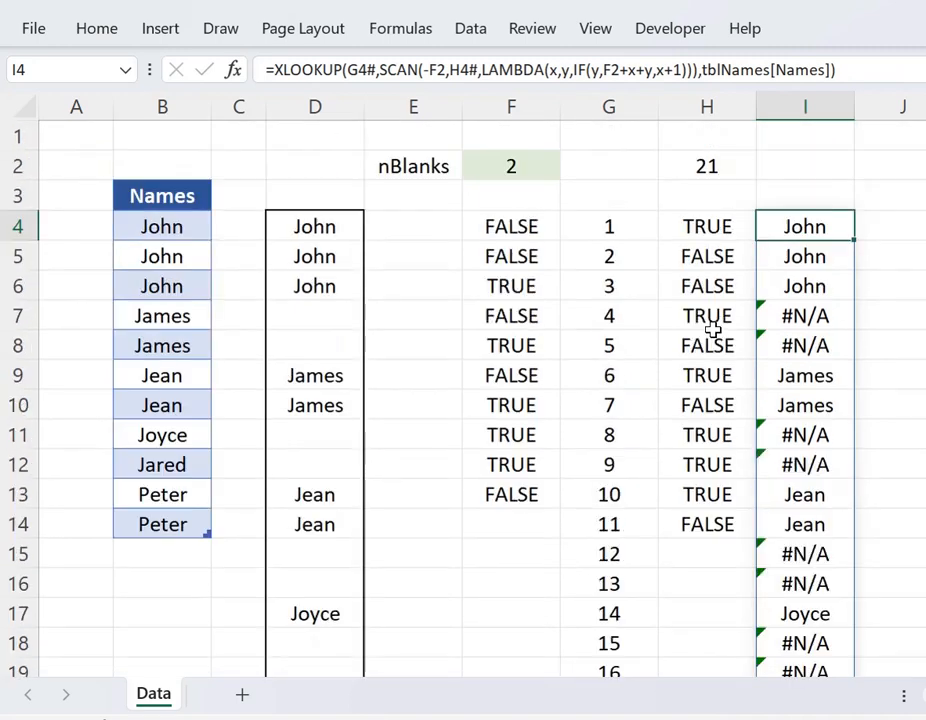
Step: Add an empty string "" as the if_not_found argument of I4's XLOOKUP and check the gaps between groups
{"action": "left_click", "coordinate": [834, 70]}
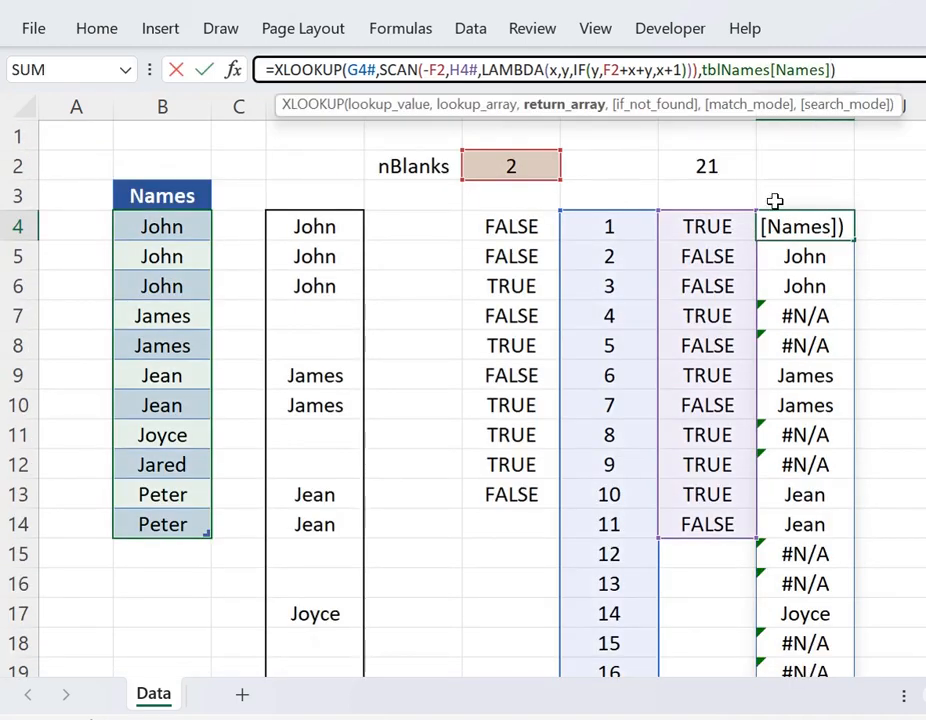
{"action": "type", "text": ",\"\""}
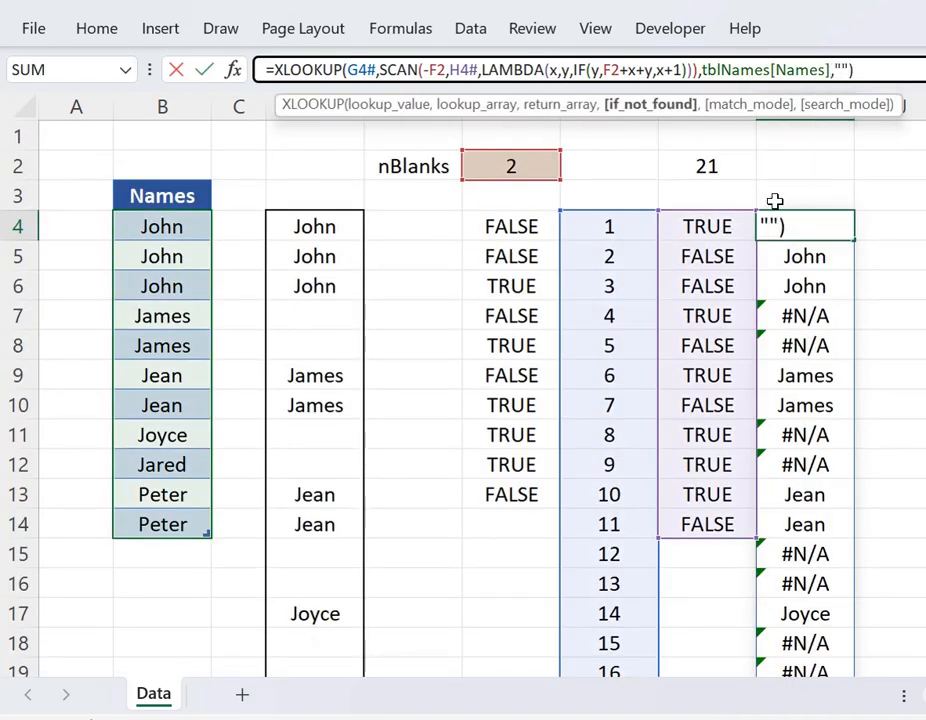
{"action": "key", "text": "Return"}
{"action": "key", "text": "Up"}
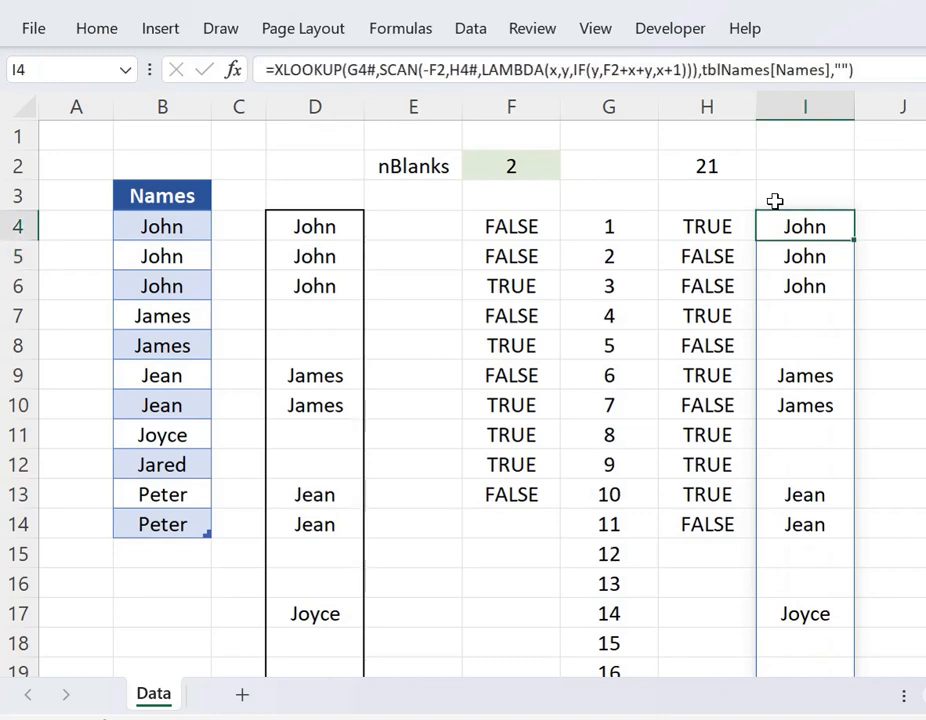
{"action": "scroll", "coordinate": [772, 220], "scroll_direction": "down", "scroll_amount": 5}
{"action": "scroll", "coordinate": [771, 315], "scroll_direction": "up", "scroll_amount": 5}
{"action": "left_click_drag", "start_coordinate": [792, 316], "coordinate": [792, 343]}
{"action": "scroll", "coordinate": [787, 340], "scroll_direction": "down", "scroll_amount": 2}
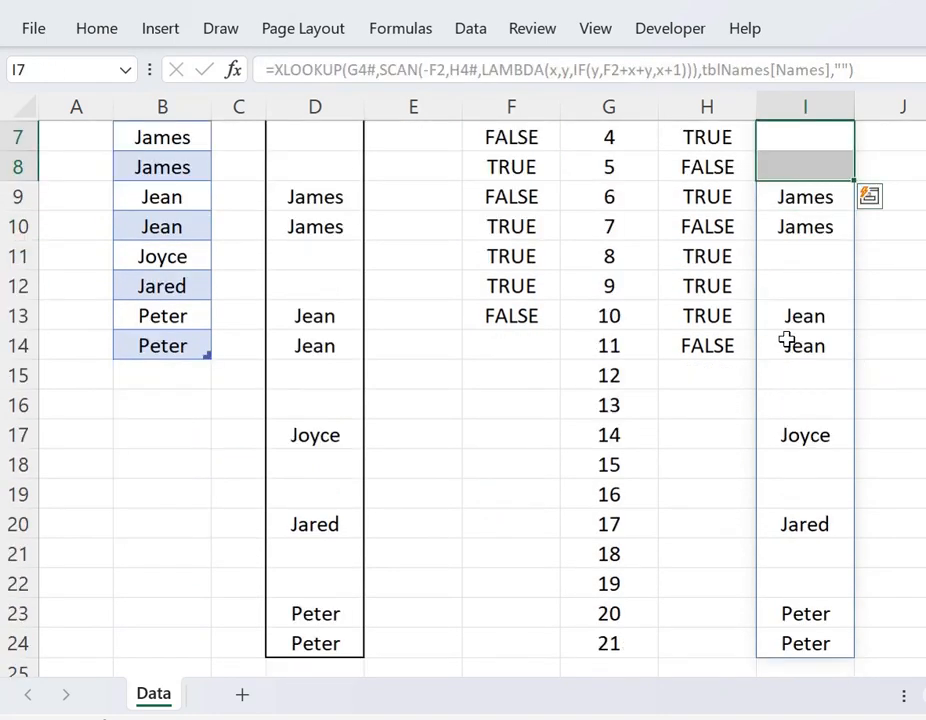
{"action": "scroll", "coordinate": [787, 340], "scroll_direction": "up", "scroll_amount": 2}
Step: Set nBlanks in F2 to 1 and check the spacing between name groups in column I
{"action": "left_click", "coordinate": [533, 166]}
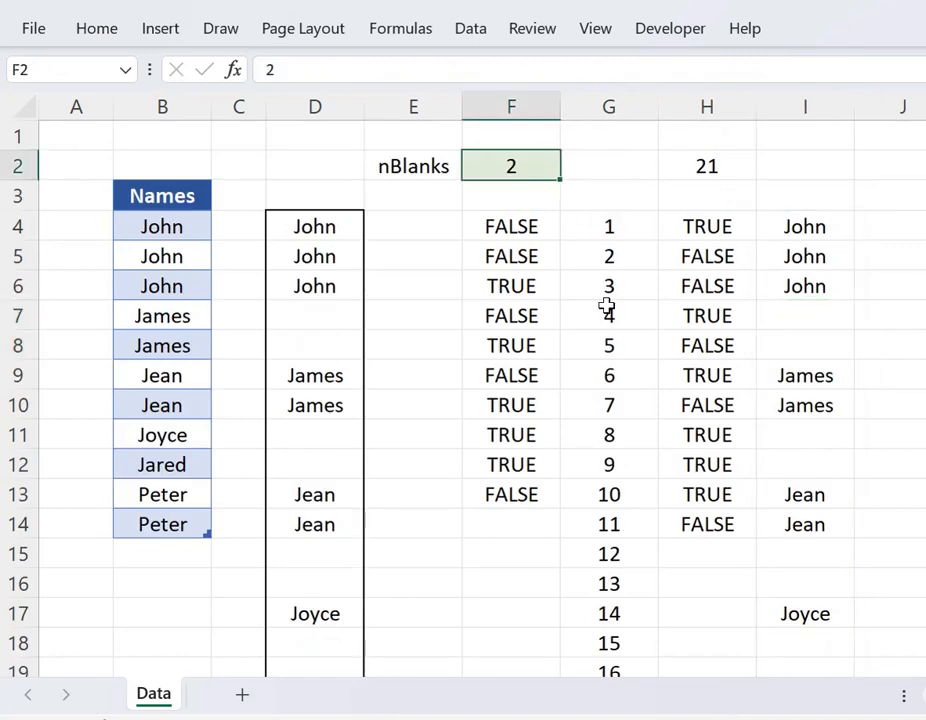
{"action": "type", "text": "1"}
{"action": "key", "text": "Return"}
{"action": "left_click", "coordinate": [794, 307]}
{"action": "scroll", "coordinate": [795, 338], "scroll_direction": "down", "scroll_amount": 2}
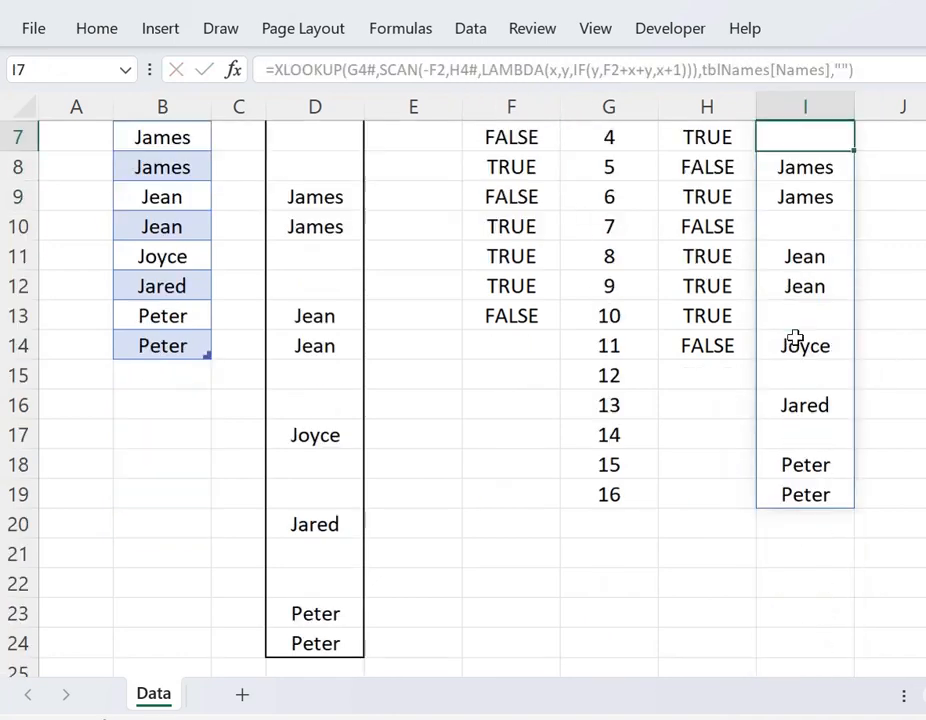
{"action": "scroll", "coordinate": [808, 340], "scroll_direction": "down", "scroll_amount": 1}
{"action": "left_click", "coordinate": [820, 343]}
{"action": "scroll", "coordinate": [824, 380], "scroll_direction": "up", "scroll_amount": 2}
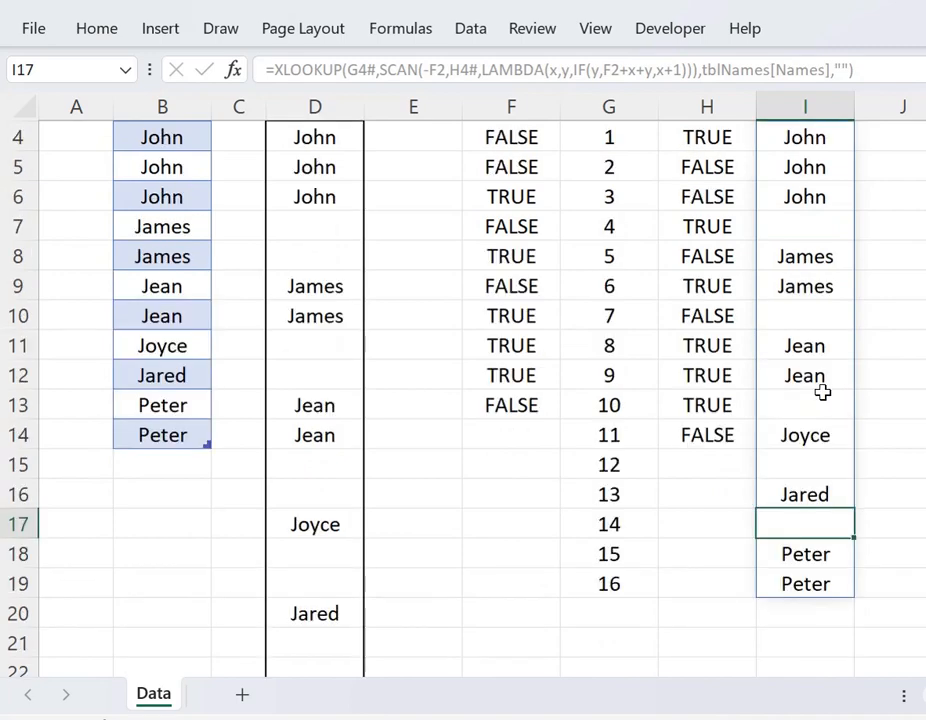
{"action": "scroll", "coordinate": [806, 258], "scroll_direction": "up", "scroll_amount": 1}
{"action": "left_click", "coordinate": [798, 227]}
Step: Set nBlanks in F2 to 3 and inspect the empty rows between groups down to the list's end
{"action": "left_click", "coordinate": [530, 168]}
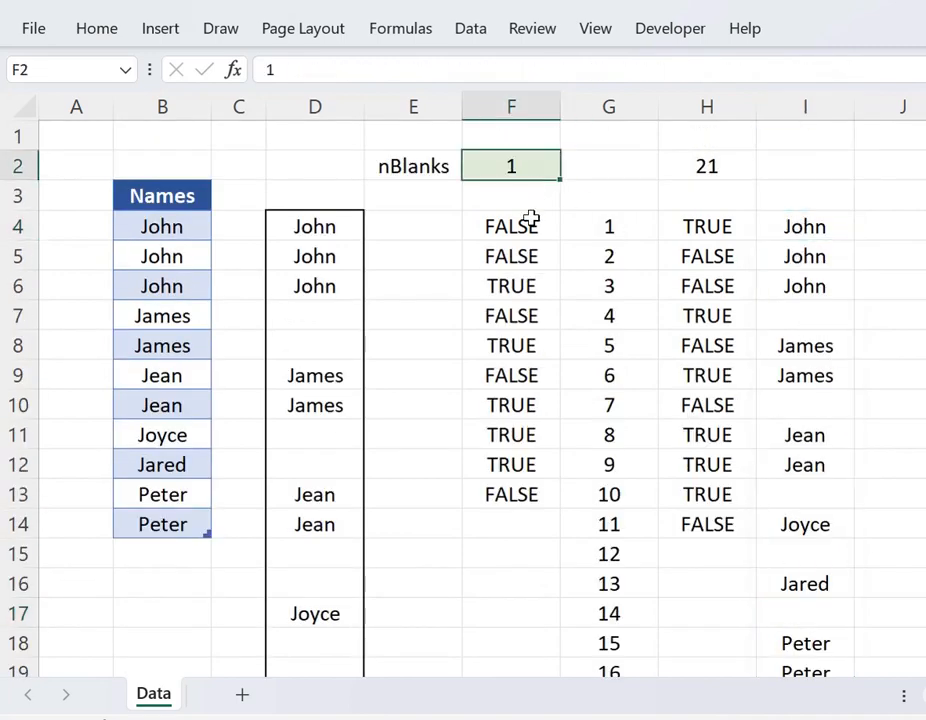
{"action": "type", "text": "3"}
{"action": "key", "text": "Return"}
{"action": "key", "text": "Up"}
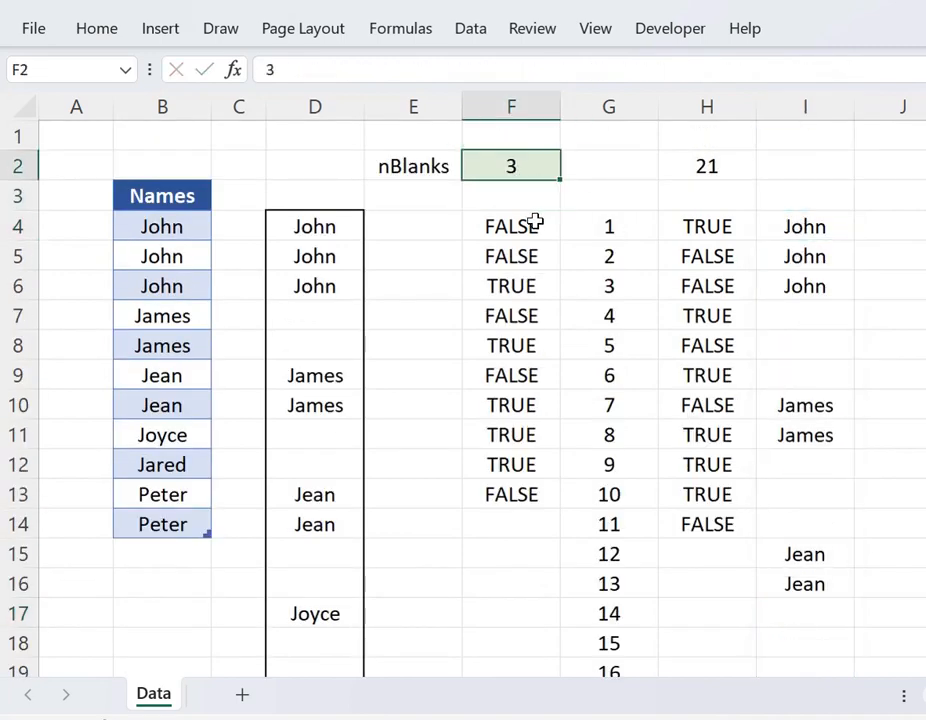
{"action": "left_click_drag", "start_coordinate": [805, 316], "coordinate": [802, 372]}
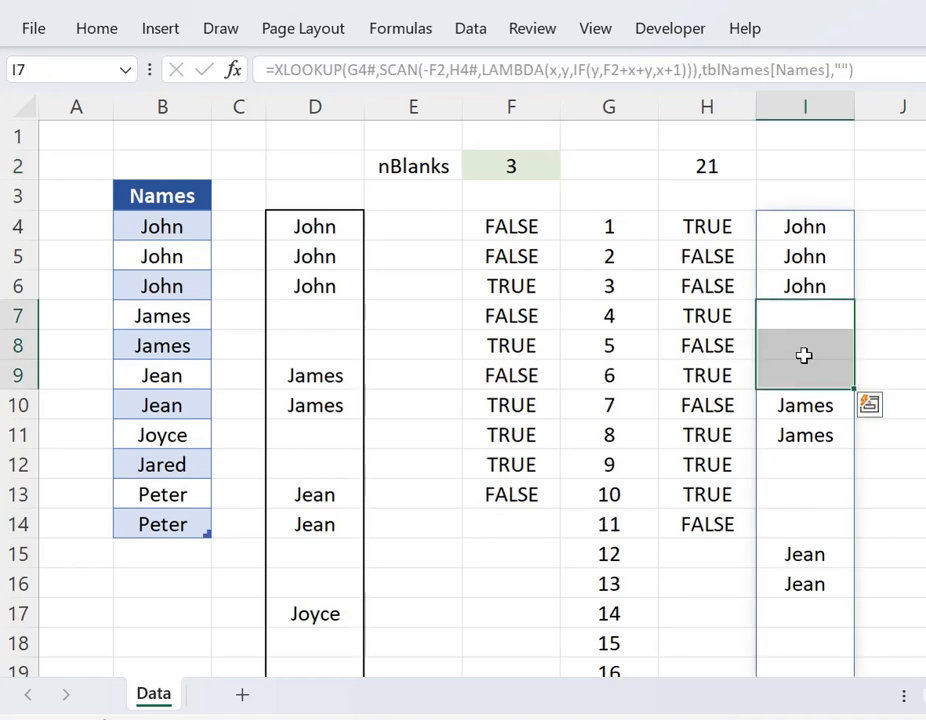
{"action": "scroll", "coordinate": [805, 364], "scroll_direction": "down", "scroll_amount": 7}
{"action": "left_click_drag", "start_coordinate": [796, 238], "coordinate": [796, 293]}
{"action": "scroll", "coordinate": [796, 300], "scroll_direction": "up", "scroll_amount": 7}
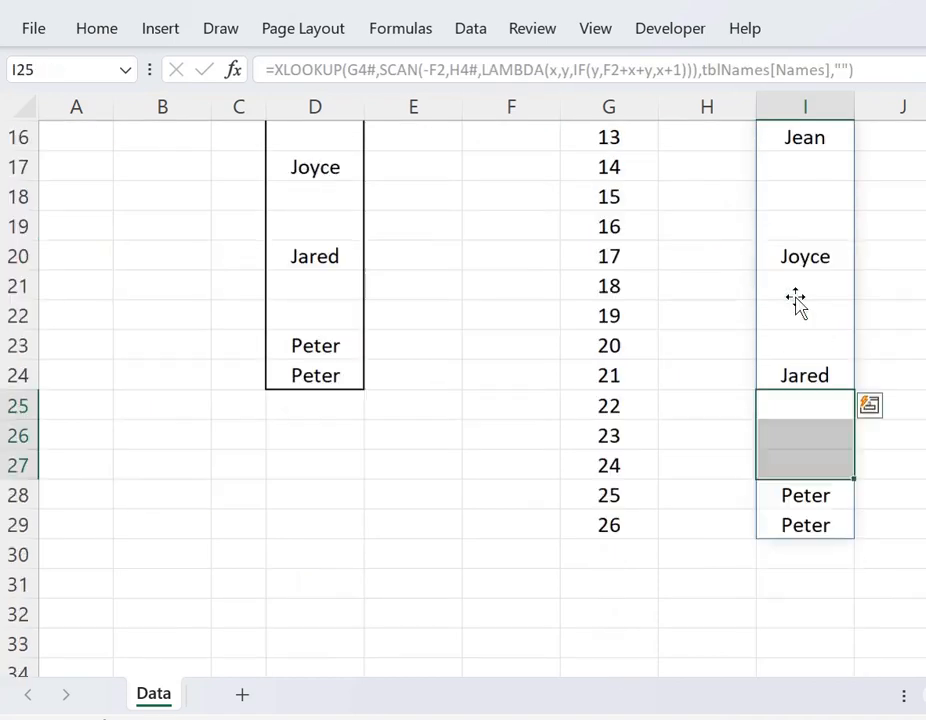
Step: Test the formula without gaps by setting nBlanks in F2 to 0
{"action": "left_click", "coordinate": [554, 172]}
{"action": "type", "text": "0"}
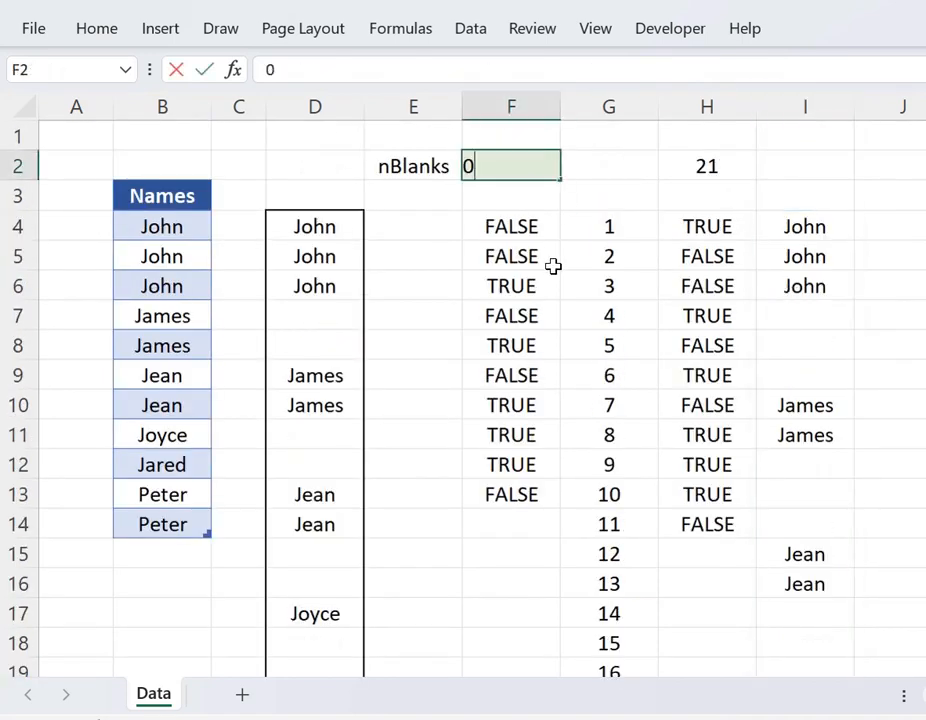
{"action": "key", "text": "Return"}
{"action": "left_click", "coordinate": [494, 145]}
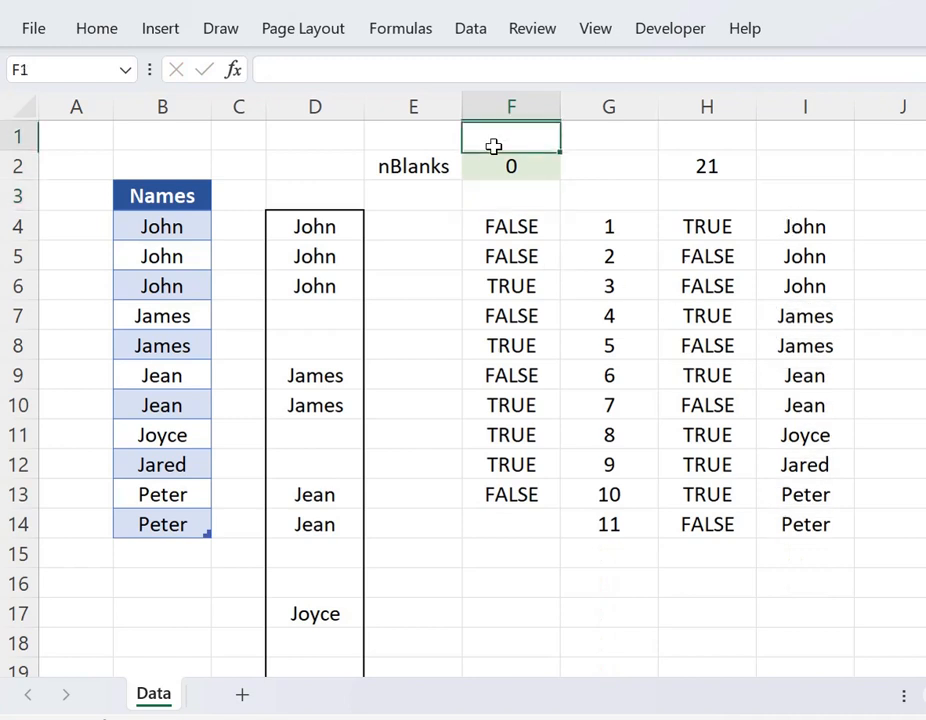
Step: Set nBlanks in F2 back to 3 and review the full spilled list from I4
{"action": "left_click", "coordinate": [511, 176]}
{"action": "type", "text": "3"}
{"action": "key", "text": "Return"}
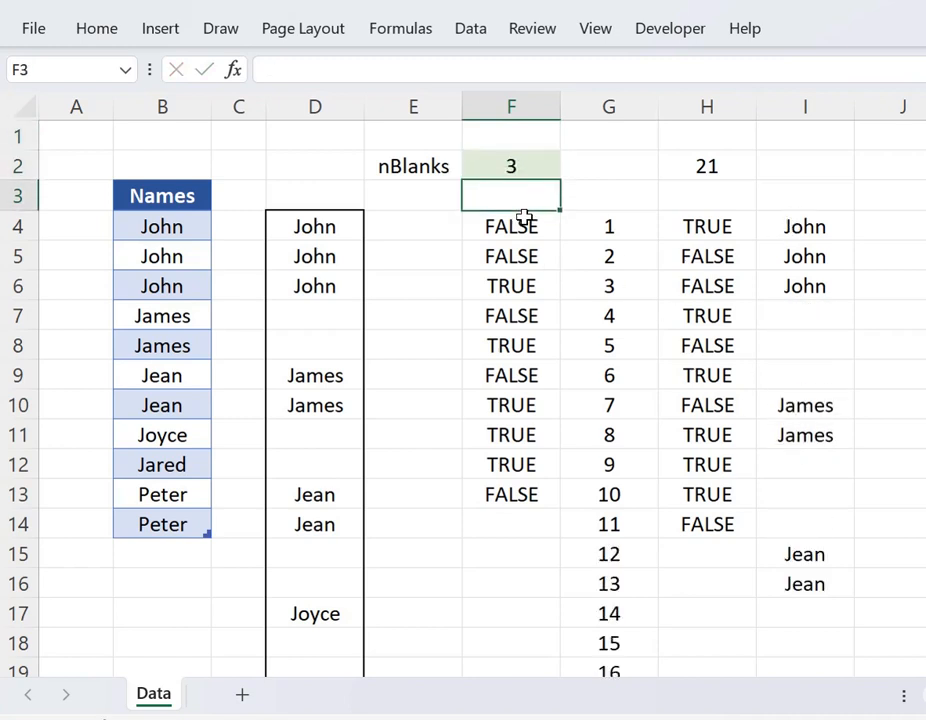
{"action": "key", "text": "Right"}
{"action": "key", "text": "Right"}
{"action": "key", "text": "Down"}
{"action": "key", "text": "Right"}
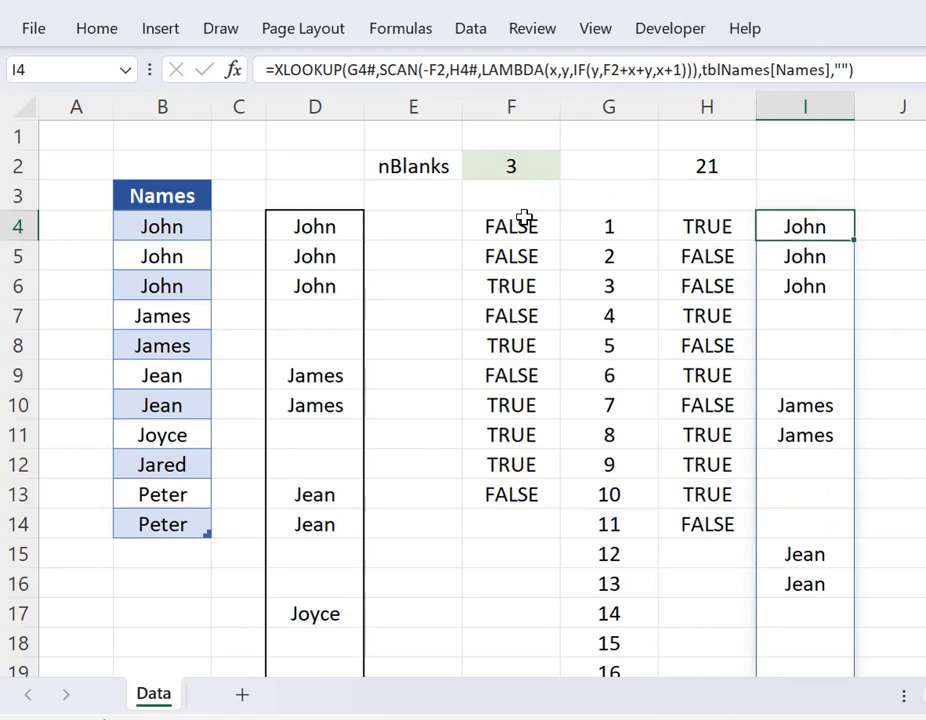
{"action": "scroll", "coordinate": [601, 279], "scroll_direction": "down", "scroll_amount": 7}
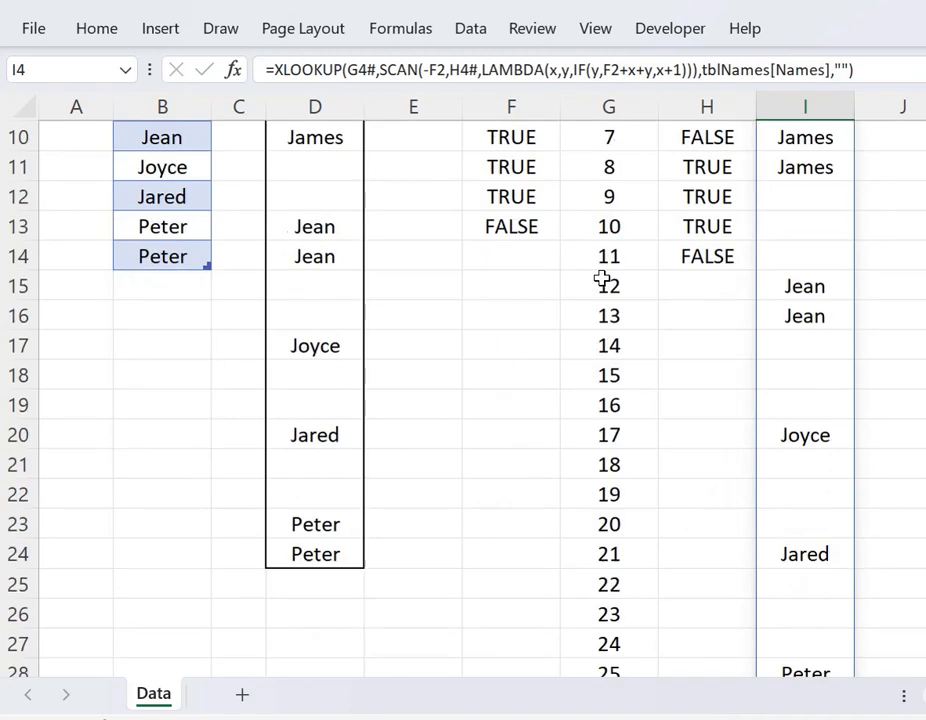
{"action": "scroll", "coordinate": [711, 279], "scroll_direction": "up", "scroll_amount": 7}
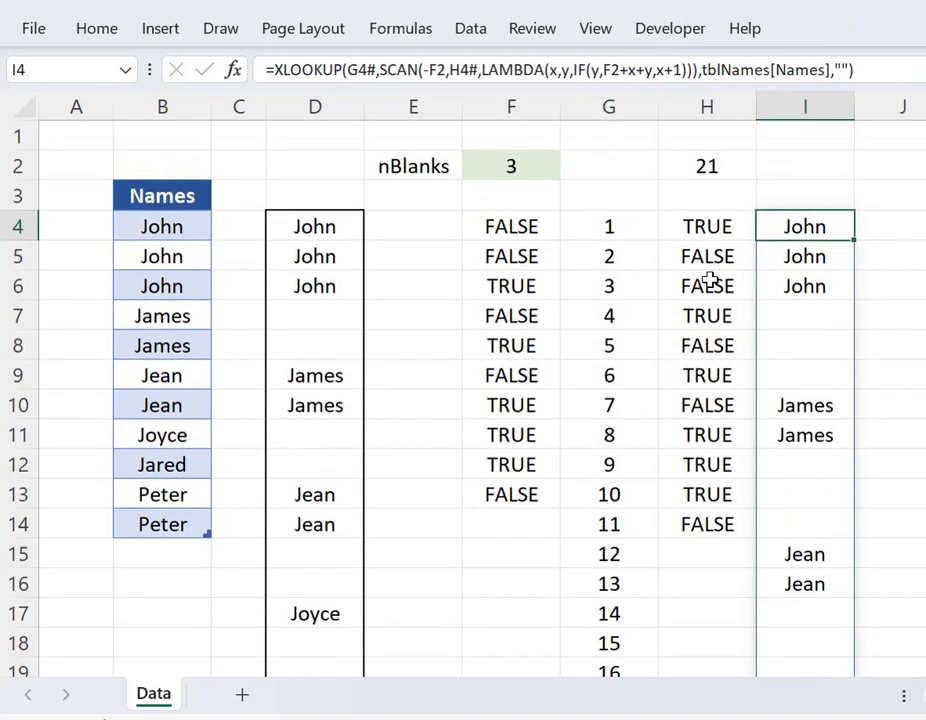
Step: Review the helper formulas in F4, G4 and H4 and how I4's XLOOKUP depends on them
{"action": "left_click", "coordinate": [503, 232]}
{"action": "left_click", "coordinate": [604, 222]}
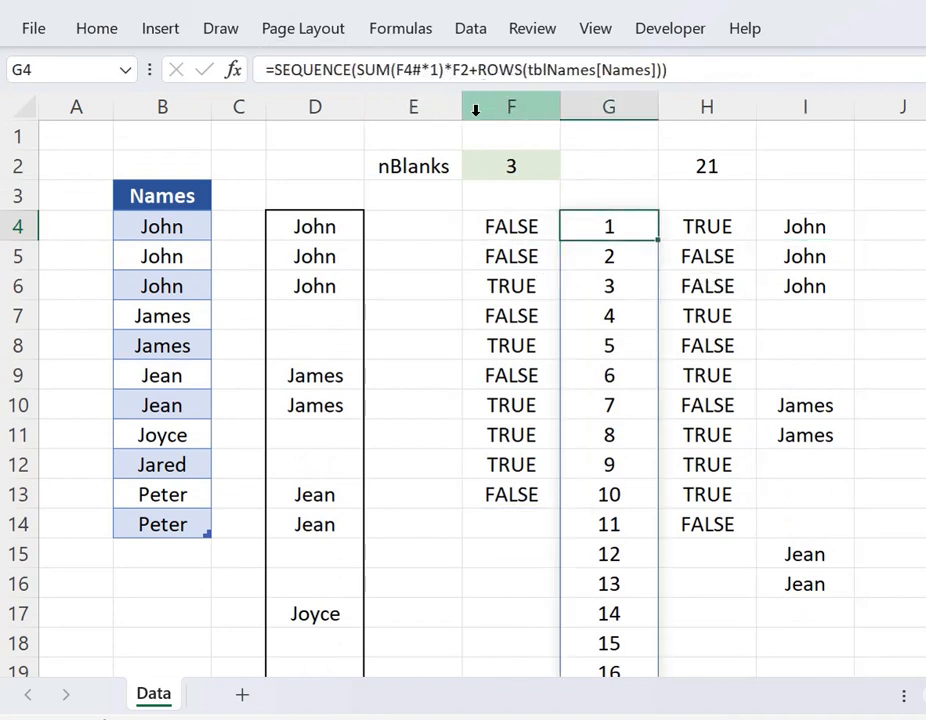
{"action": "left_click", "coordinate": [705, 220]}
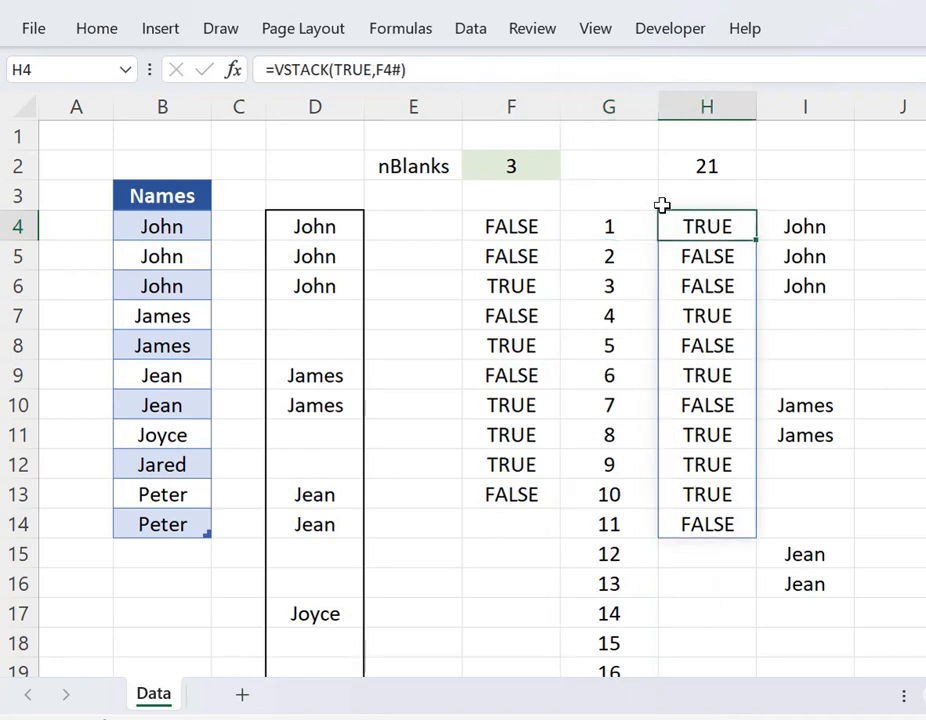
{"action": "left_click", "coordinate": [799, 240]}
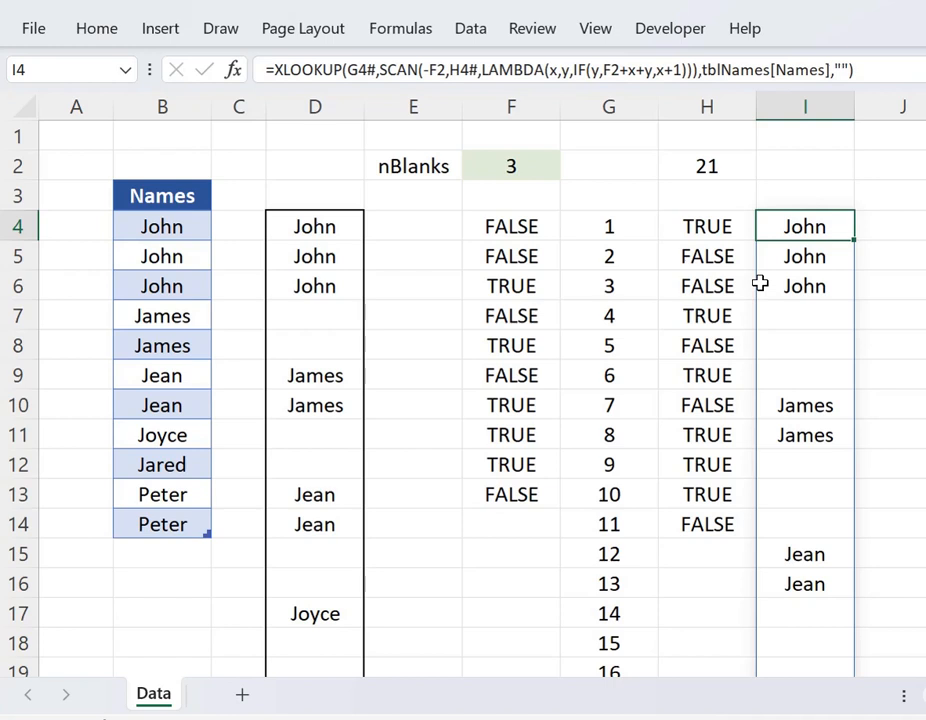
{"action": "left_click", "coordinate": [674, 234]}
{"action": "left_click", "coordinate": [773, 243]}
{"action": "left_click", "coordinate": [777, 231]}
{"action": "left_click", "coordinate": [528, 222]}
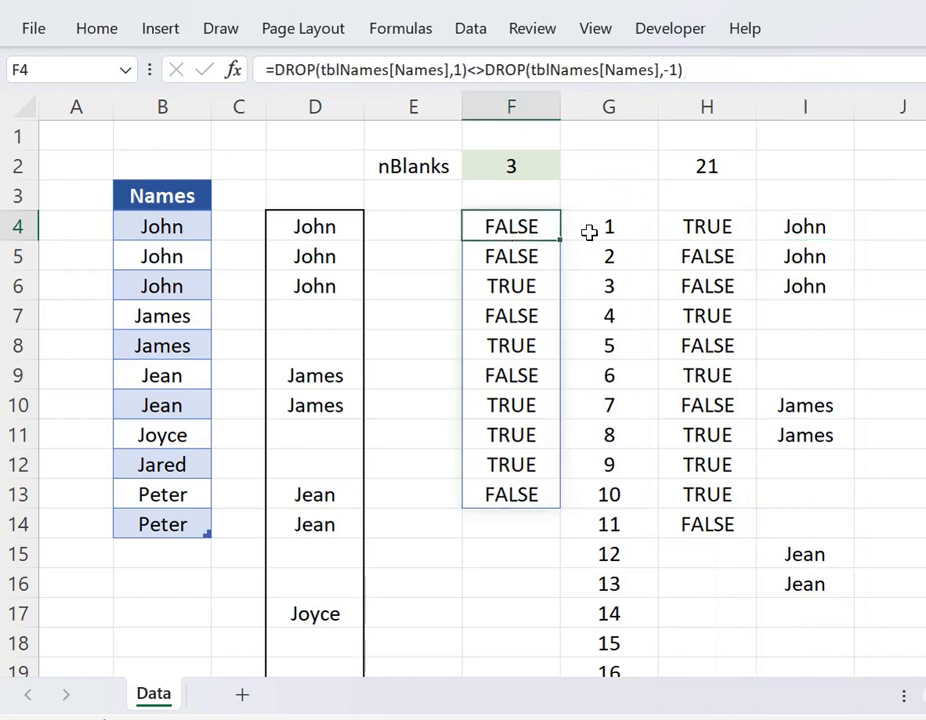
{"action": "left_click", "coordinate": [782, 236]}
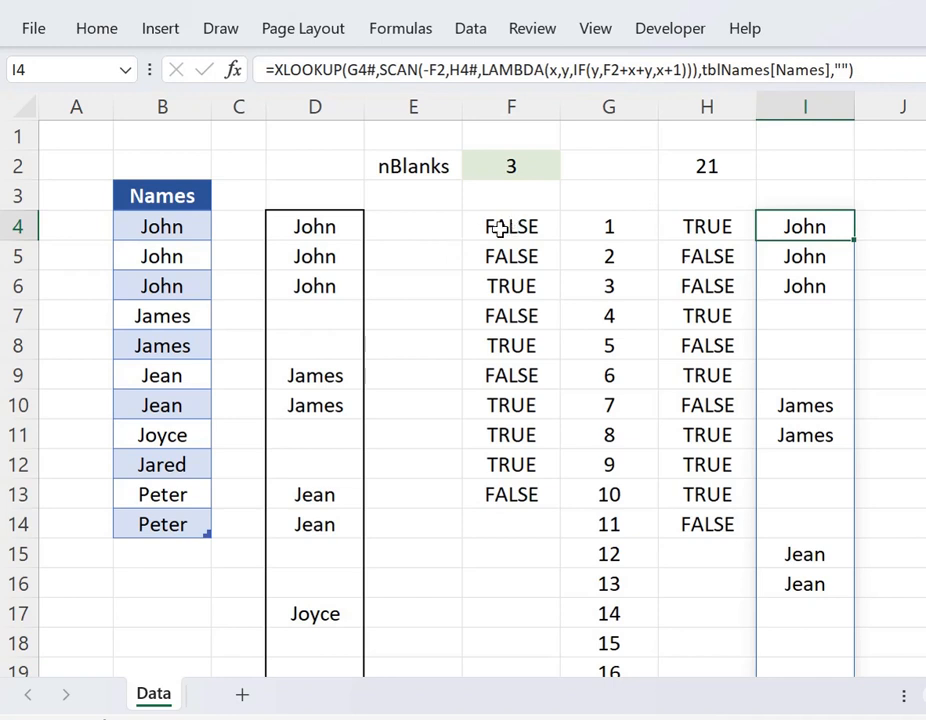
Step: Delete column D with the manually built sample list and narrow the column holding the nBlanks label
{"action": "left_click", "coordinate": [421, 229]}
{"action": "left_click", "coordinate": [330, 226]}
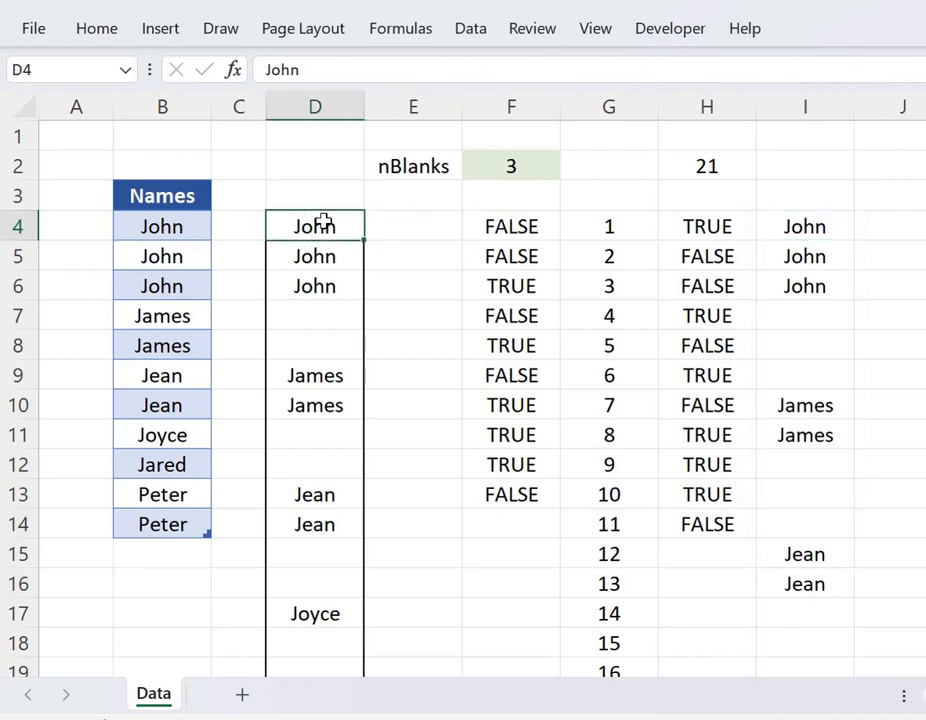
{"action": "left_click", "coordinate": [325, 117]}
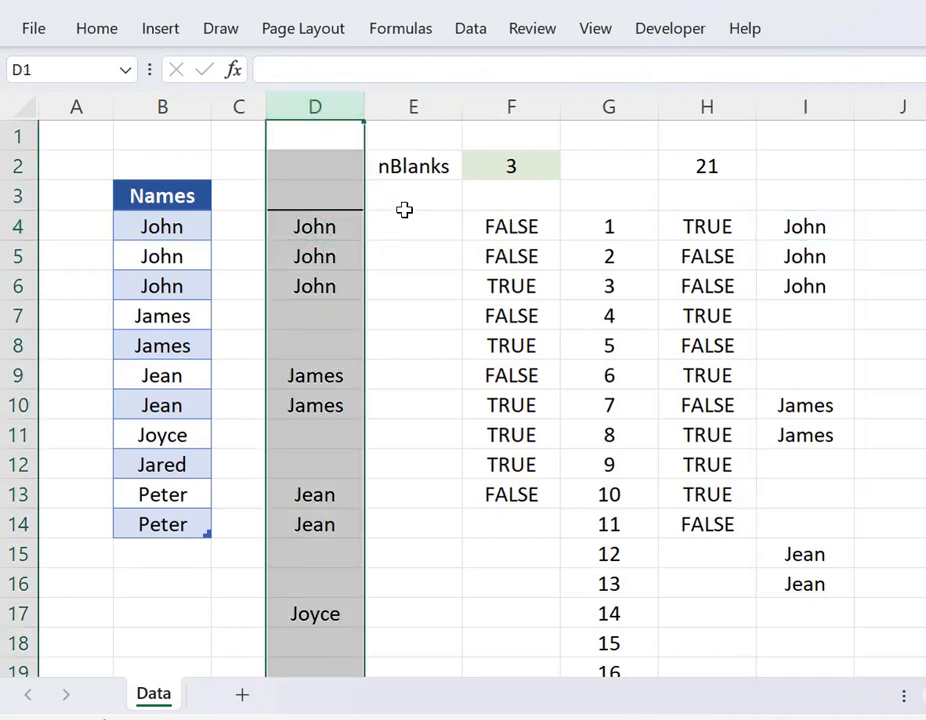
{"action": "key", "text": "ctrl+minus"}
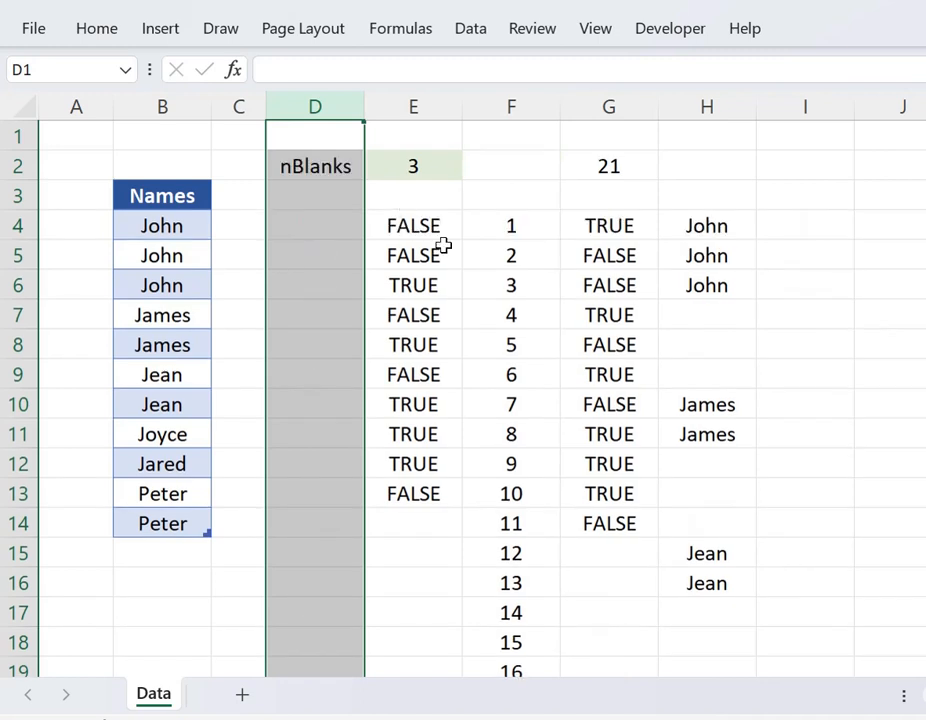
{"action": "left_click", "coordinate": [771, 225]}
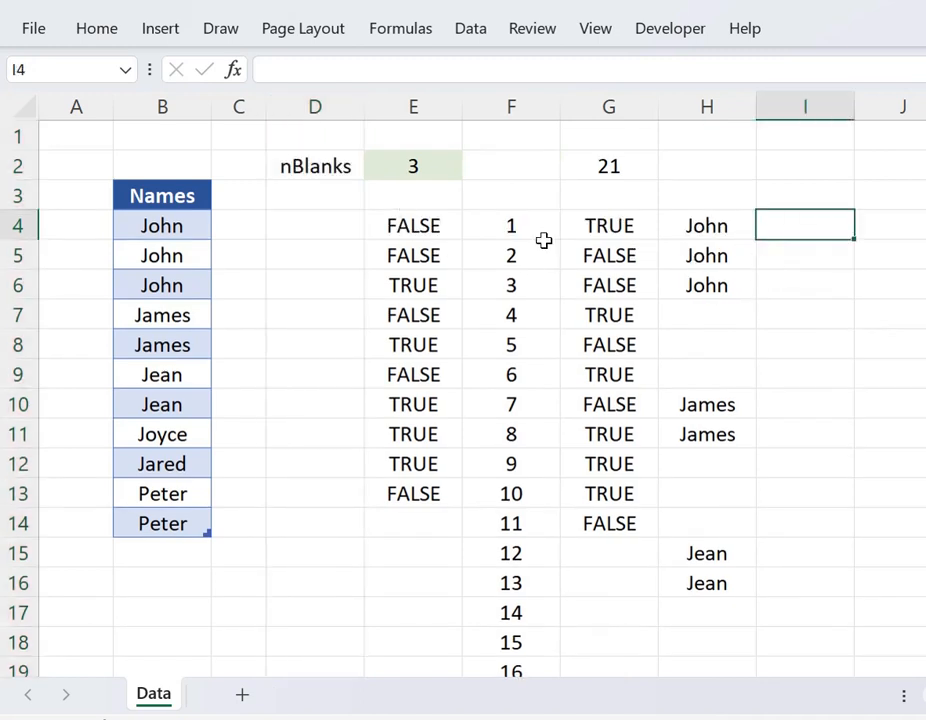
{"action": "left_click_drag", "start_coordinate": [364, 107], "coordinate": [340, 116]}
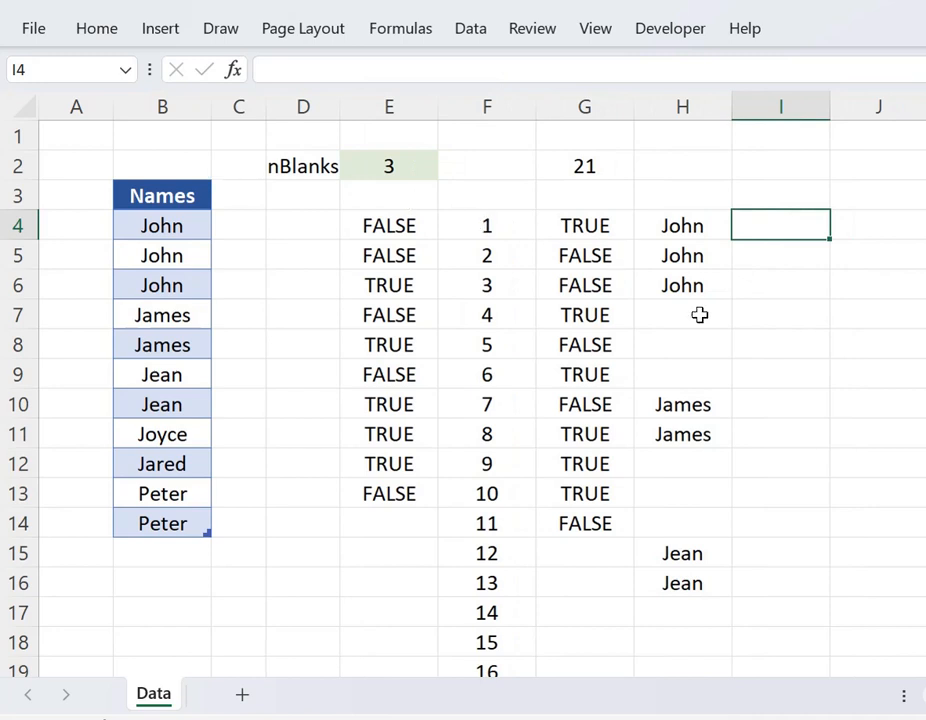
Step: Start a LET formula in I4 that defines rng as tblNames[Names]
{"action": "type", "text": "=le"}
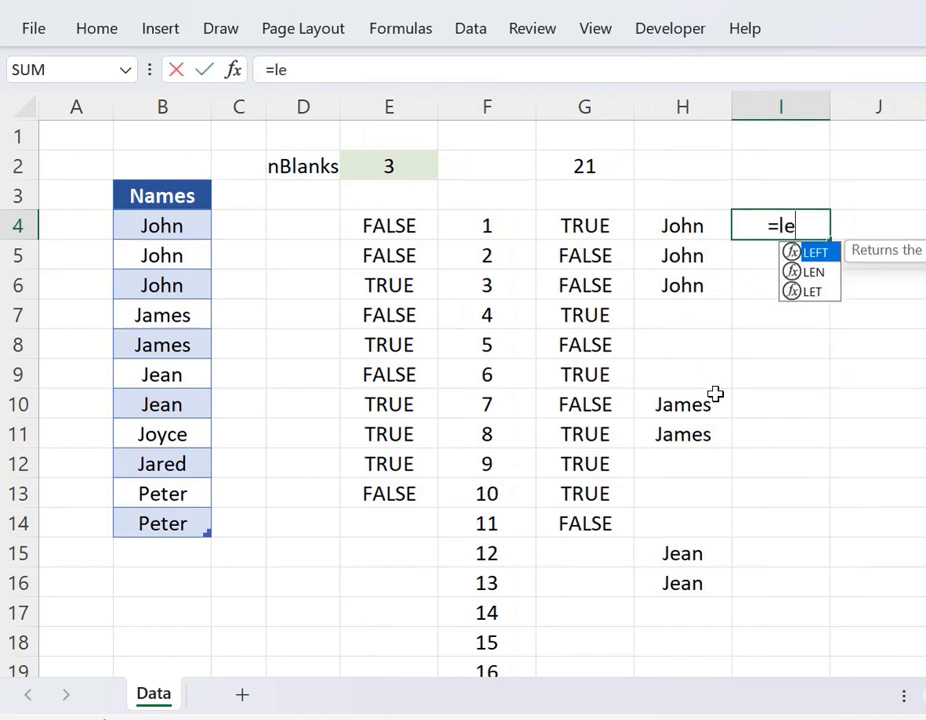
{"action": "type", "text": "t"}
{"action": "key", "text": "Tab"}
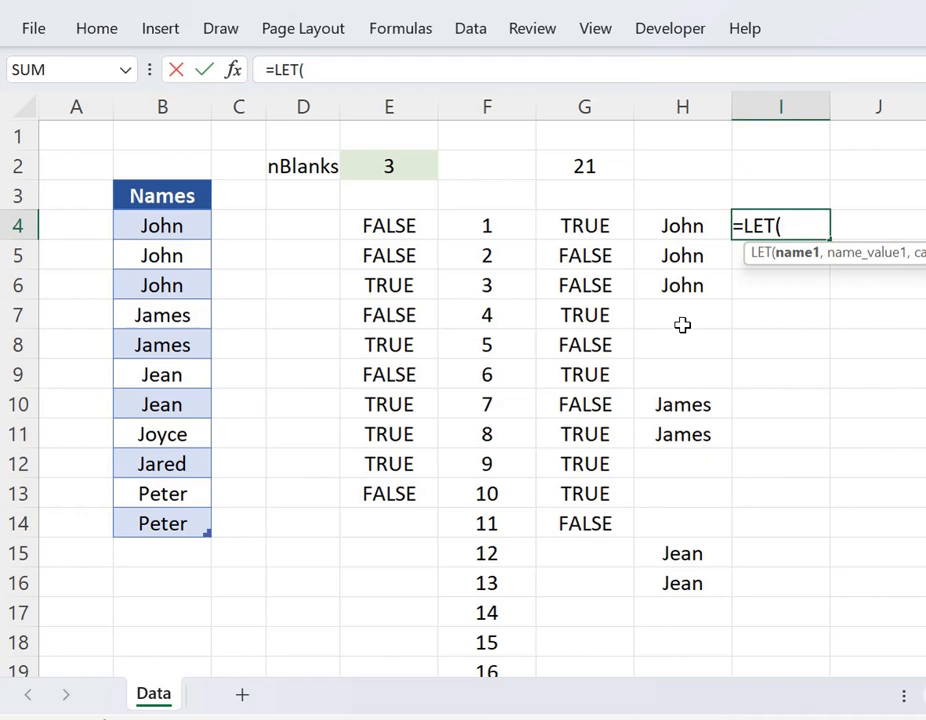
{"action": "type", "text": "rng,"}
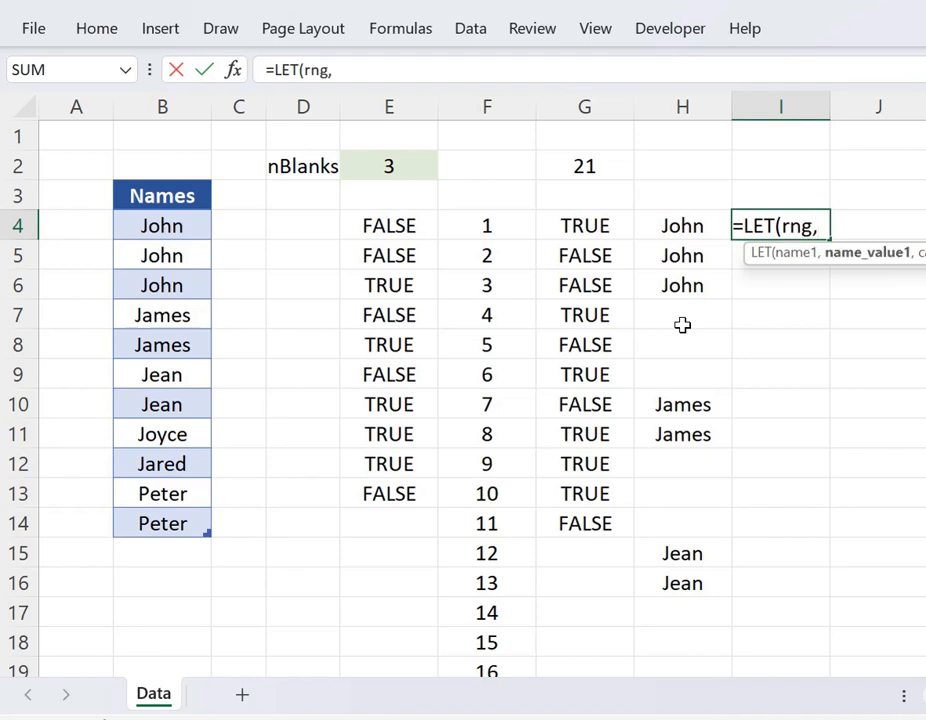
{"action": "left_click", "coordinate": [157, 180]}
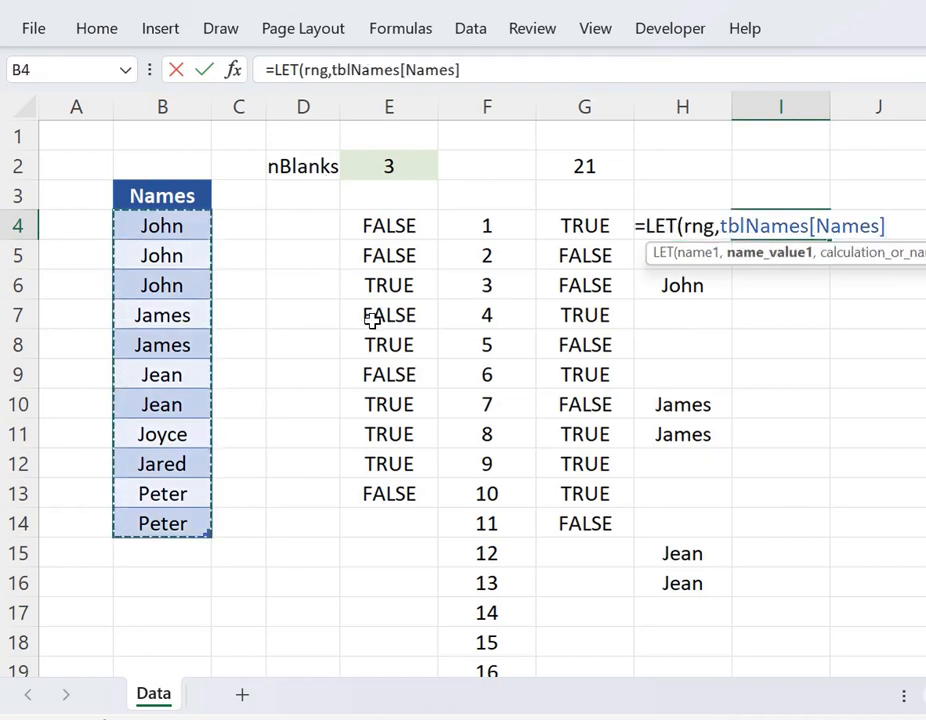
Step: Shorten the value of rng in I4's LET formula to tblNames
{"action": "key", "text": "BackSpace"}
{"action": "key", "text": "BackSpace"}
{"action": "key", "text": "BackSpace"}
{"action": "key", "text": "BackSpace"}
{"action": "key", "text": "BackSpace"}
{"action": "key", "text": "BackSpace"}
{"action": "key", "text": "BackSpace"}
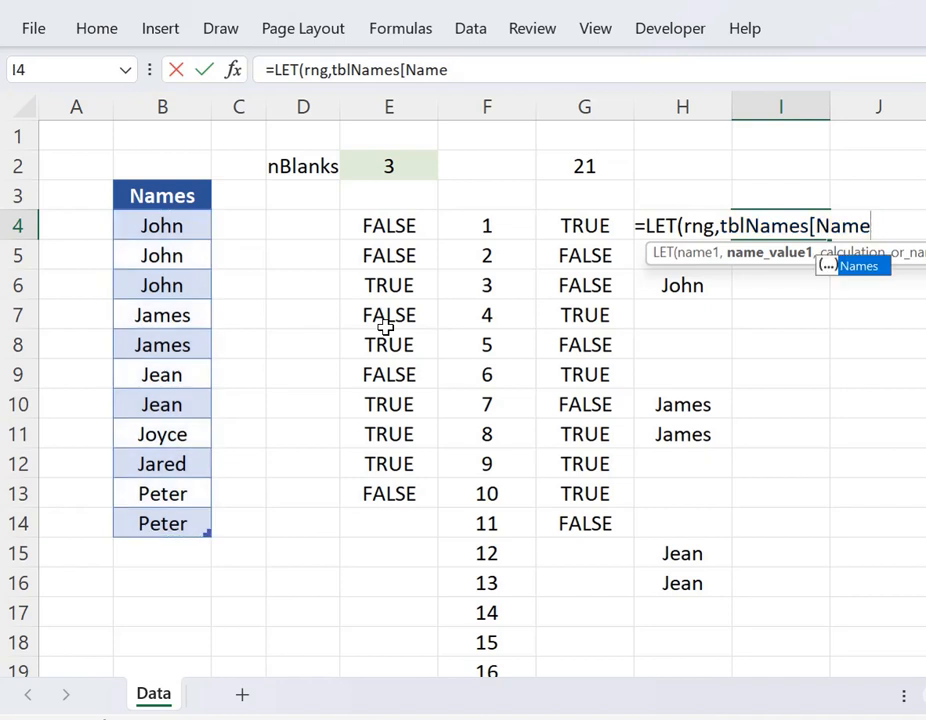
{"action": "type", "text": ","}
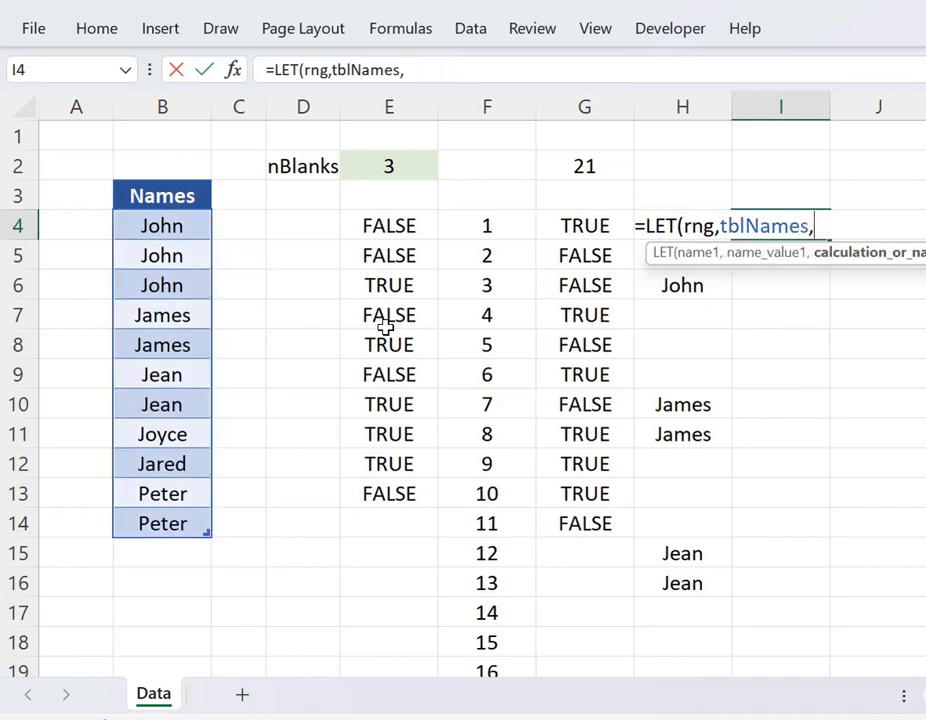
Step: Define nBlanks as E2 in I4's LET formula, return rng as the result, and check the spilled list
{"action": "type", "text": "nBl"}
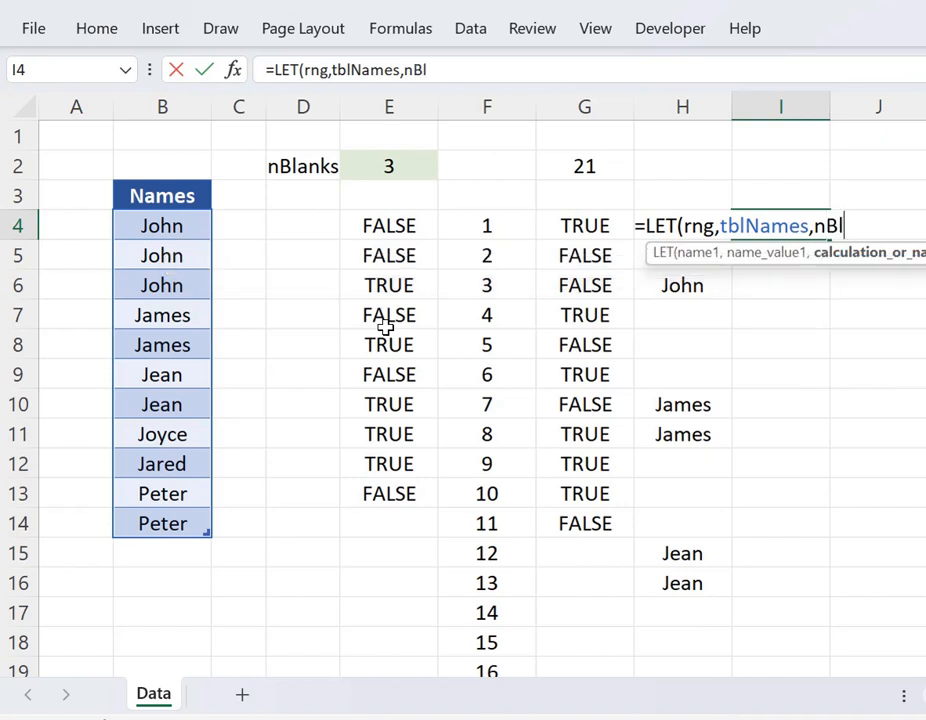
{"action": "type", "text": "anks,"}
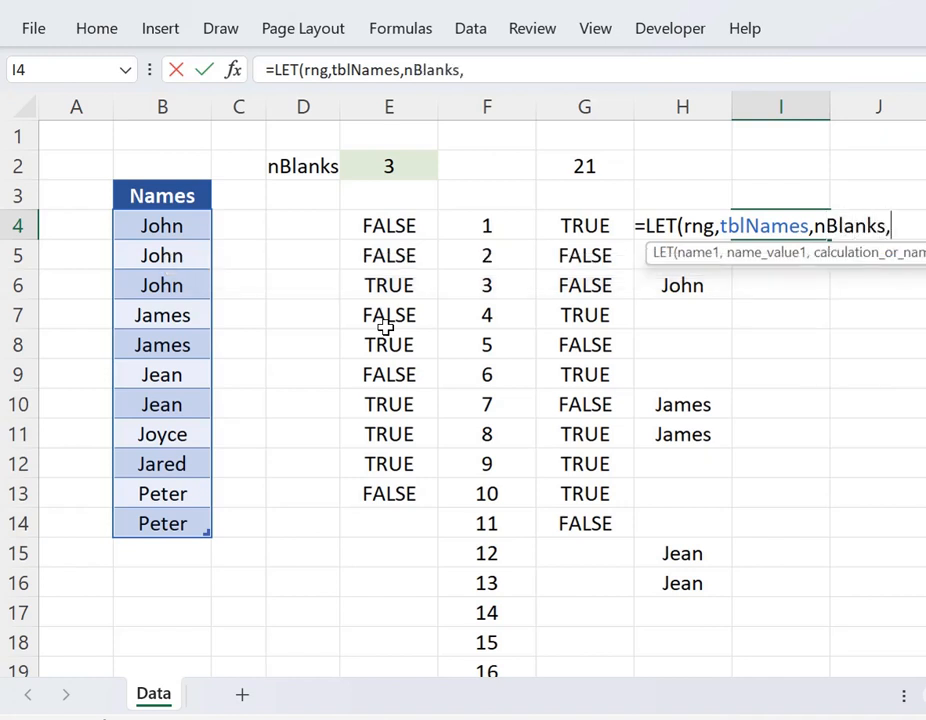
{"action": "left_click", "coordinate": [385, 166]}
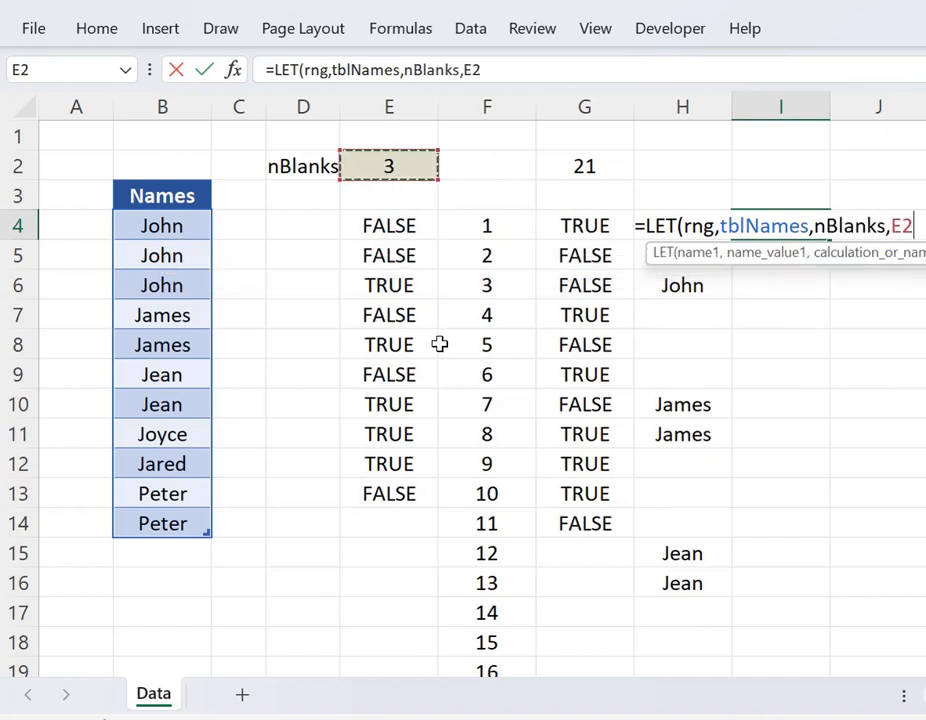
{"action": "type", "text": ","}
{"action": "type", "text": "rng"}
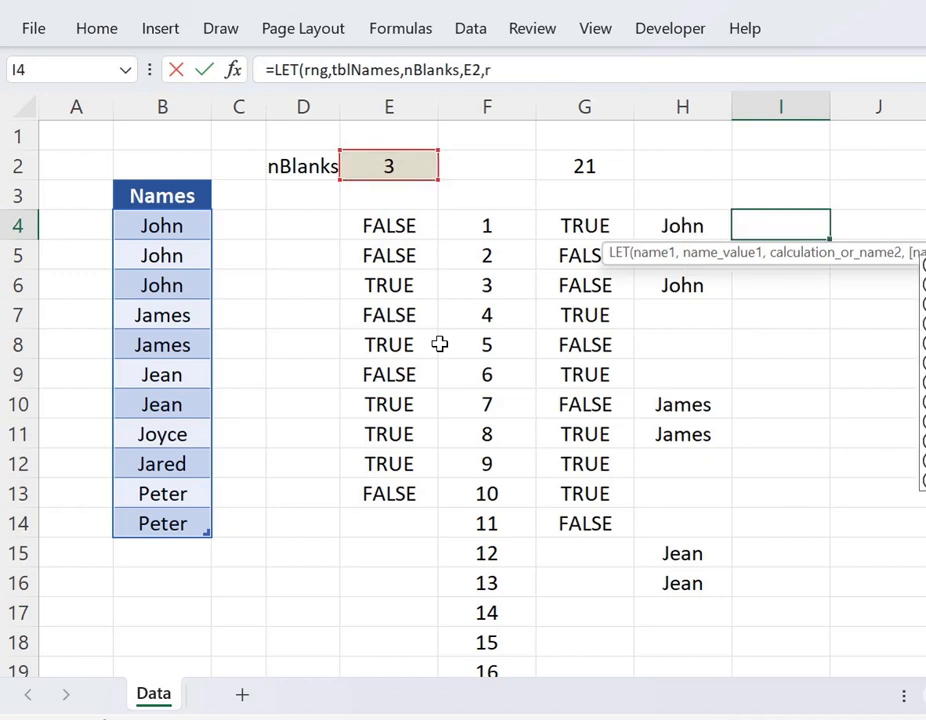
{"action": "type", "text": ")"}
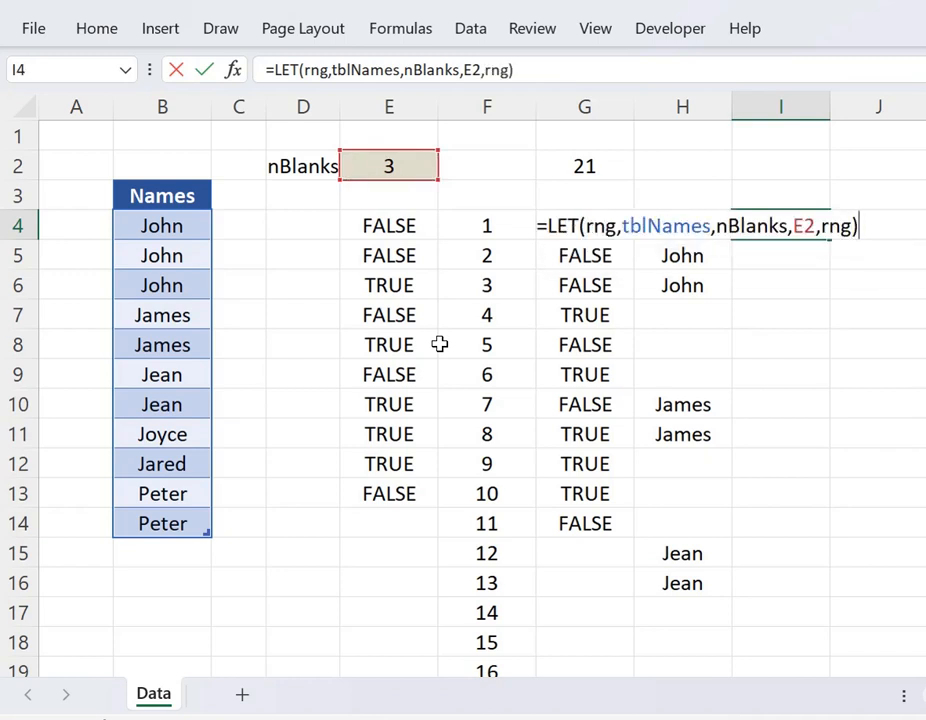
{"action": "key", "text": "ctrl+Return"}
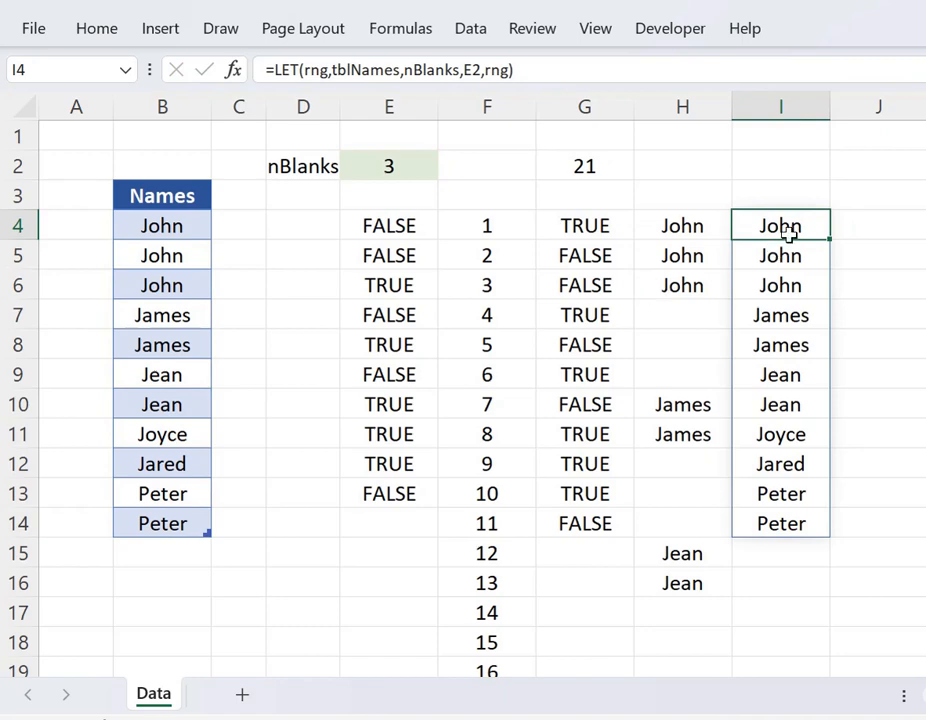
{"action": "scroll", "coordinate": [724, 388], "scroll_direction": "down", "scroll_amount": 3}
{"action": "scroll", "coordinate": [724, 388], "scroll_direction": "up", "scroll_amount": 3}
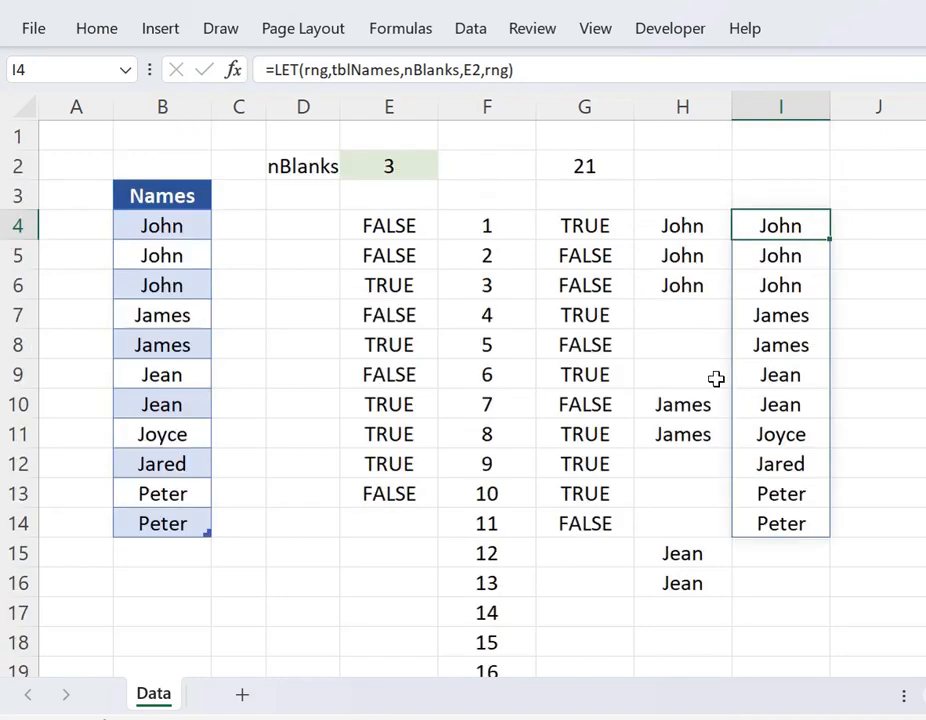
Step: Review the helper formulas in E4, F4 and G4 and the XLOOKUP formula in H4
{"action": "left_click", "coordinate": [422, 228]}
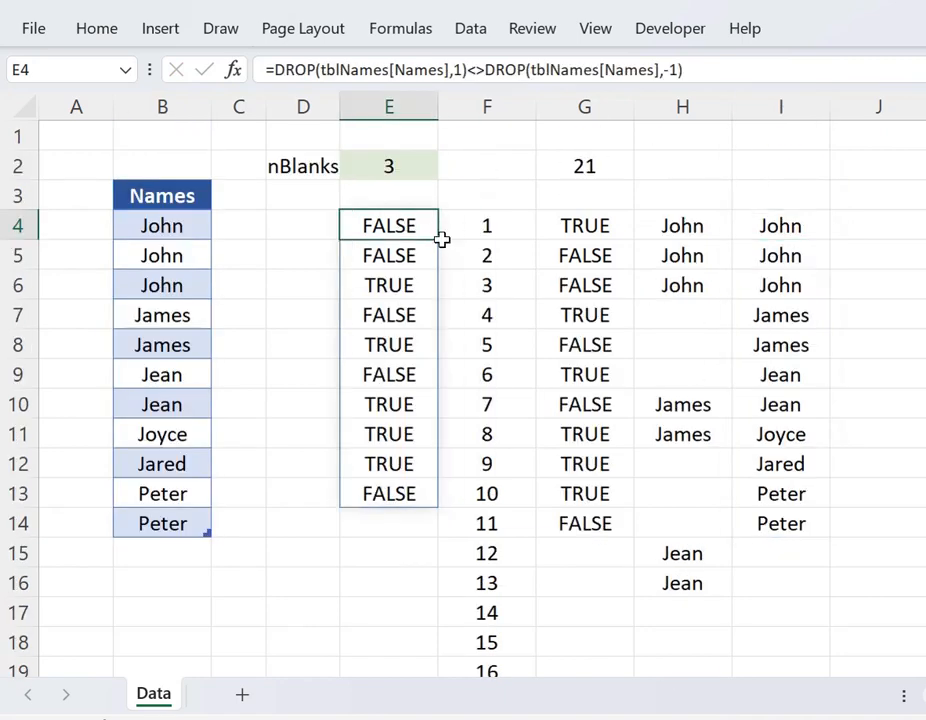
{"action": "left_click", "coordinate": [452, 70]}
{"action": "key", "text": "Escape"}
{"action": "left_click", "coordinate": [488, 222]}
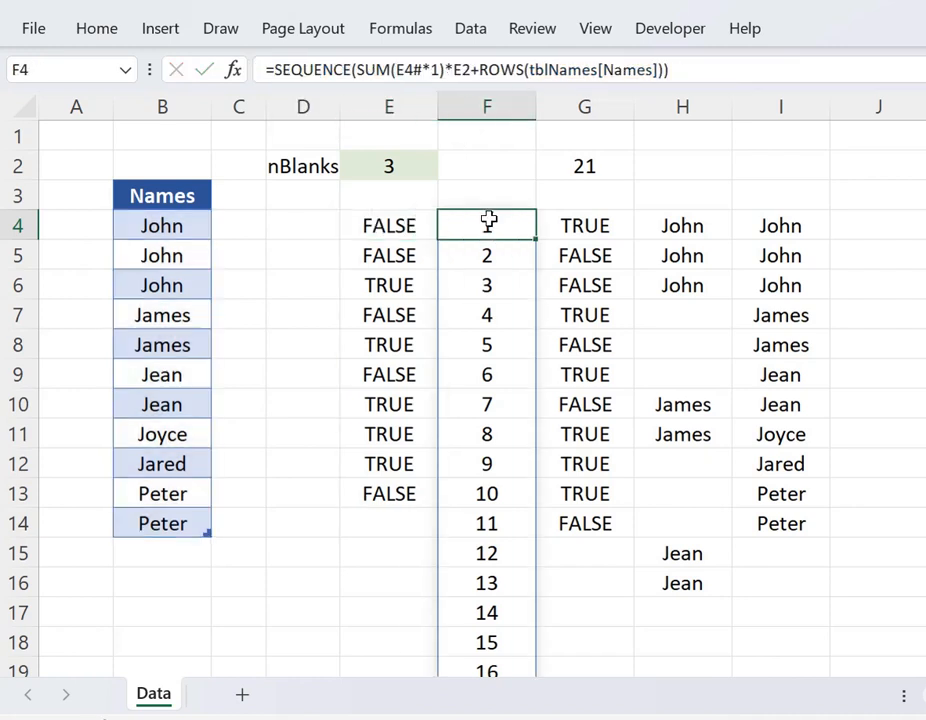
{"action": "double_click", "coordinate": [500, 215]}
{"action": "key", "text": "Escape"}
{"action": "double_click", "coordinate": [582, 224]}
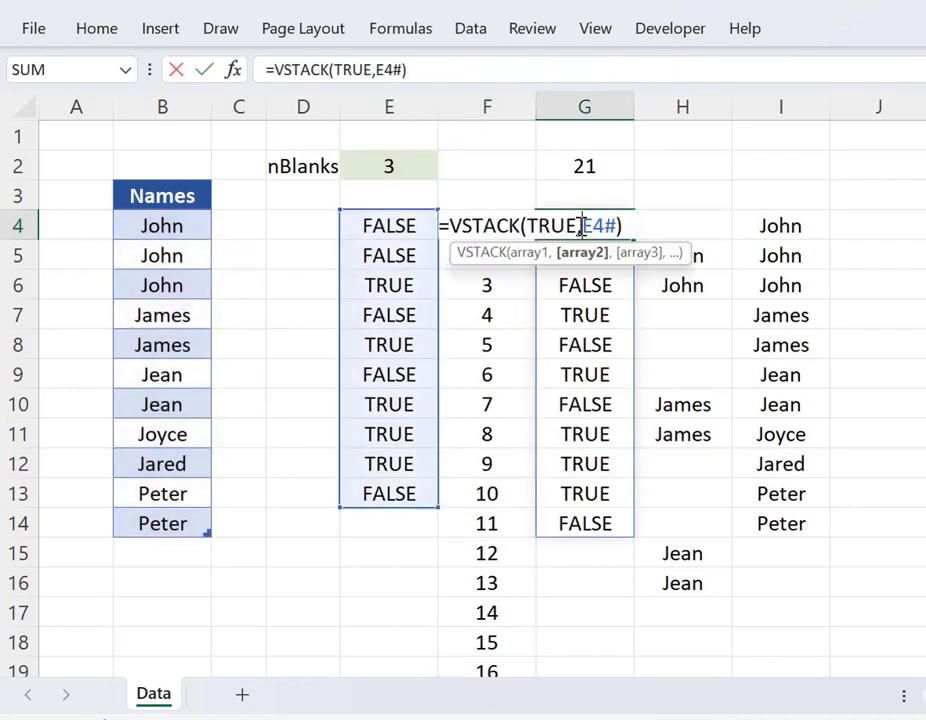
{"action": "key", "text": "Escape"}
{"action": "double_click", "coordinate": [666, 230]}
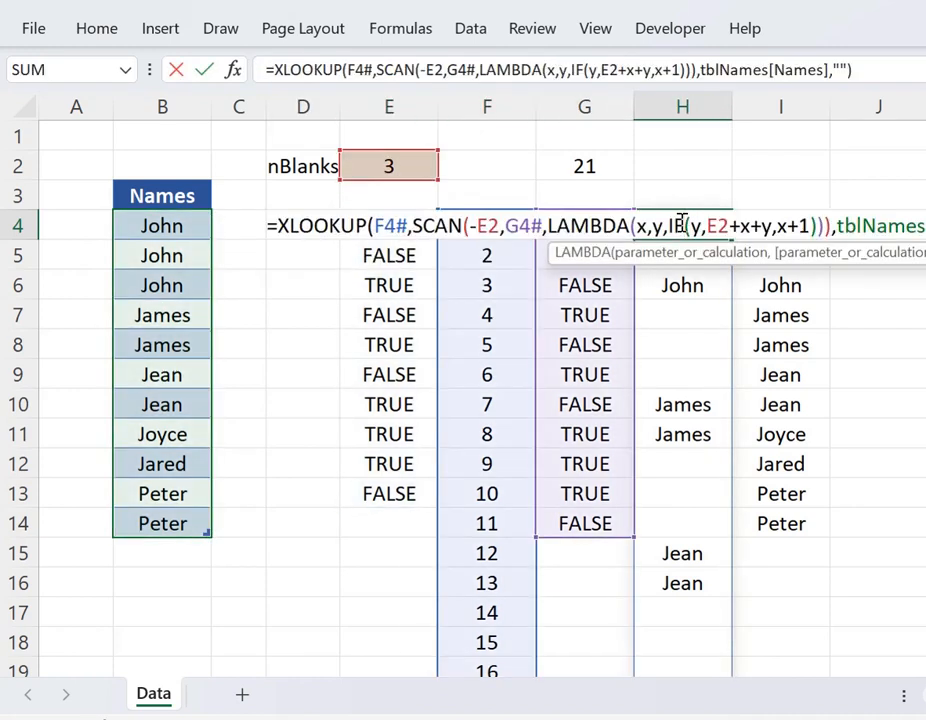
{"action": "key", "text": "Escape"}
Step: Copy the DROP comparison from E4 without its equals sign and use it in I4's LET formula as variable h, replacing the rng result
{"action": "left_click", "coordinate": [417, 222]}
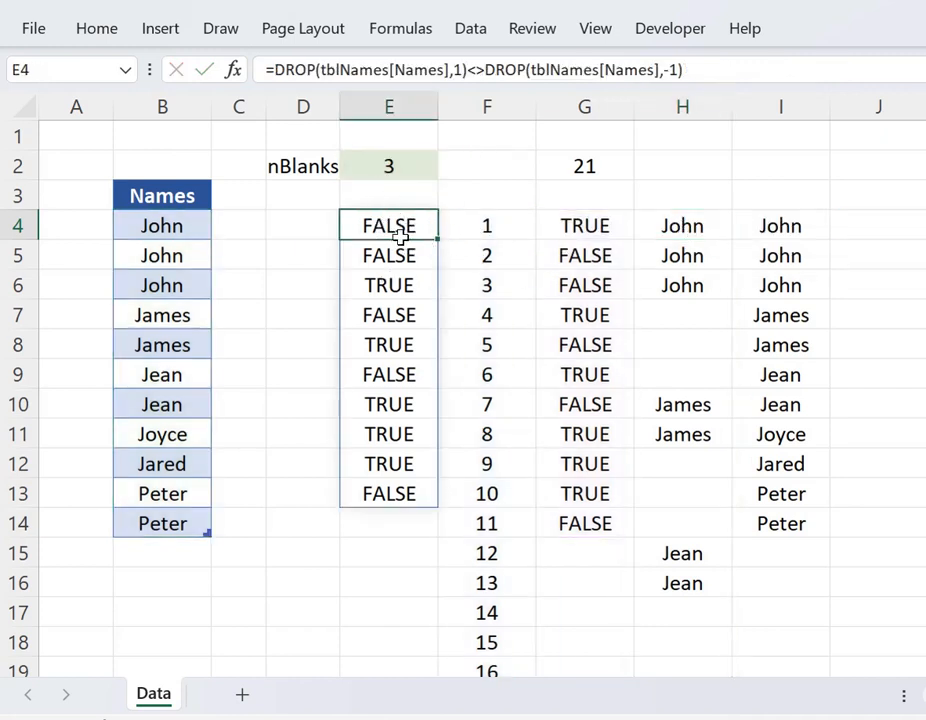
{"action": "left_click_drag", "start_coordinate": [726, 78], "coordinate": [277, 70]}
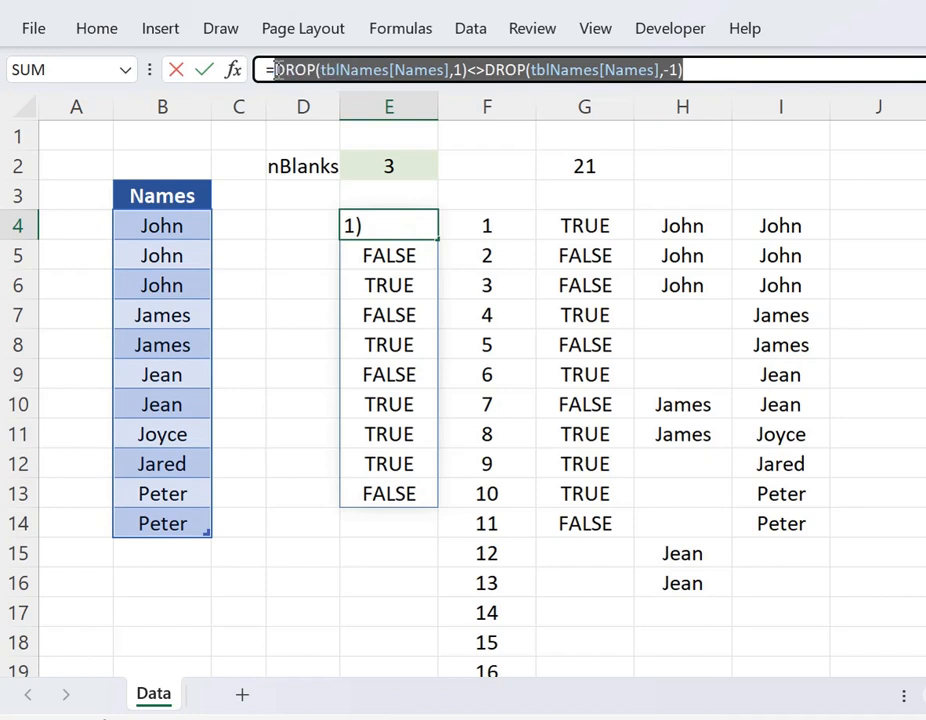
{"action": "key", "text": "Escape"}
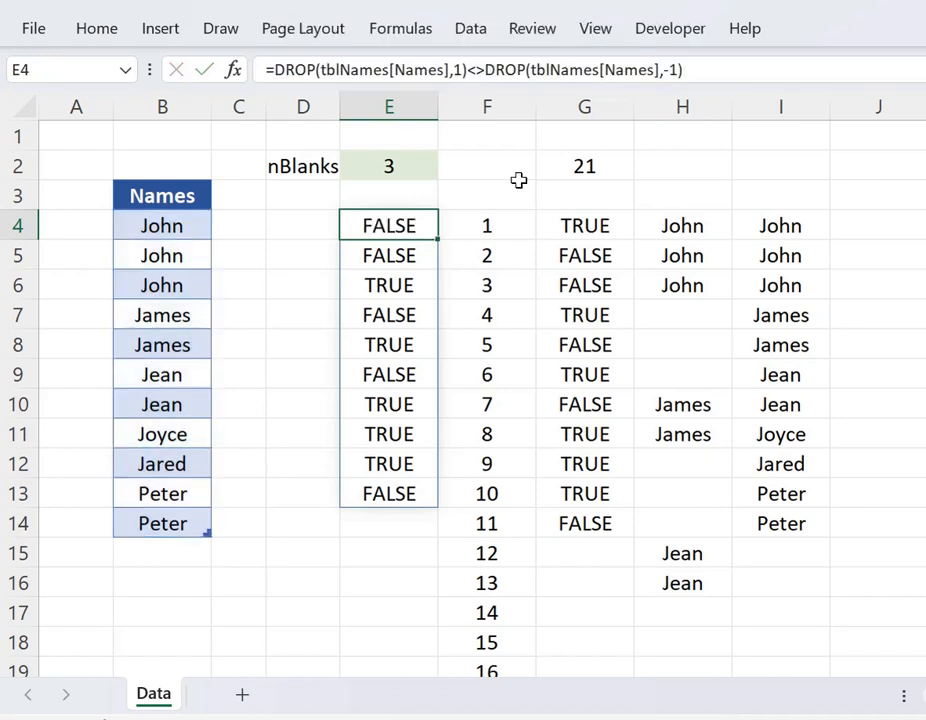
{"action": "left_click", "coordinate": [781, 230]}
{"action": "left_click_drag", "start_coordinate": [488, 72], "coordinate": [514, 70]}
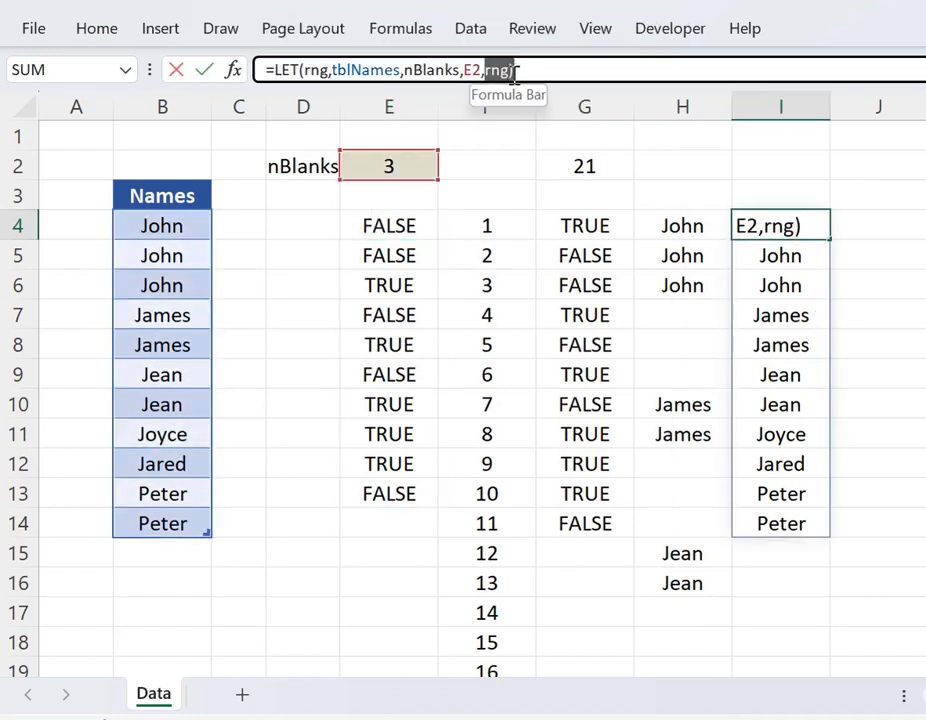
{"action": "type", "text": "h,"}
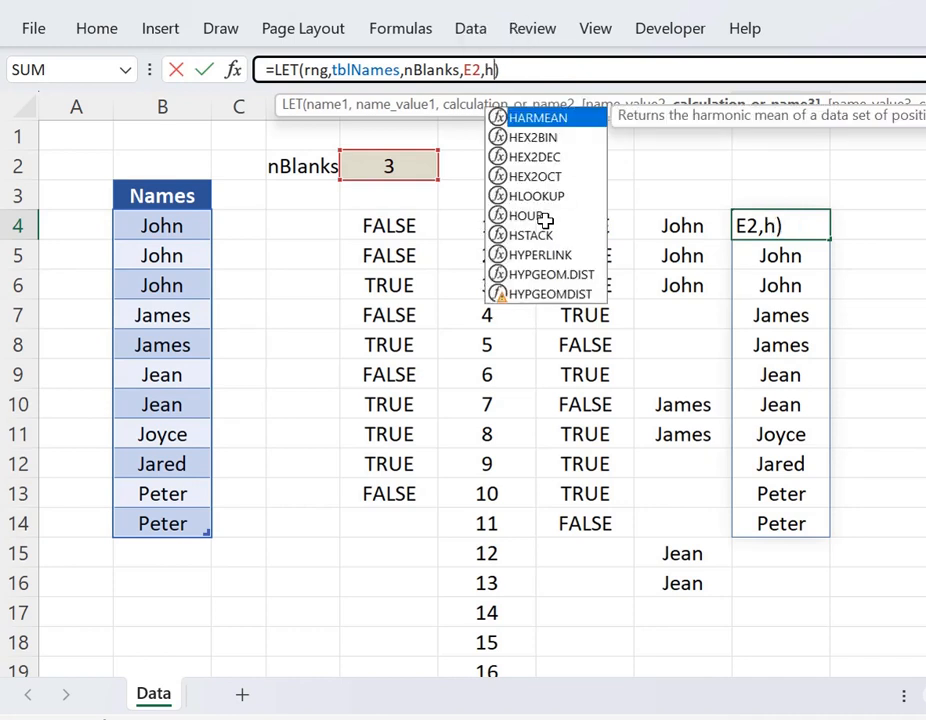
{"action": "key", "text": "ctrl+v"}
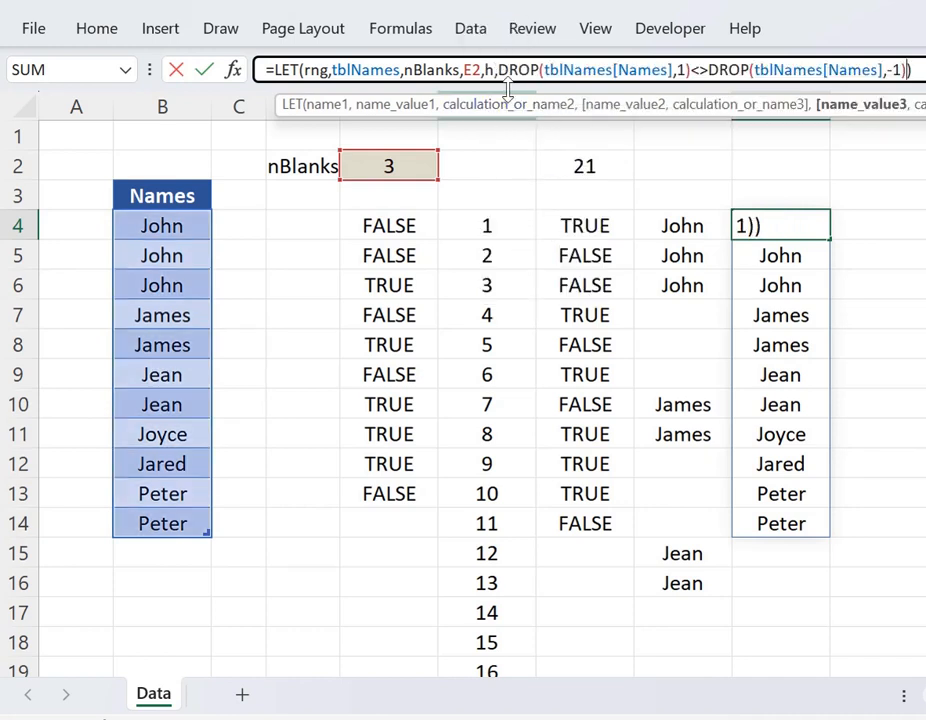
Step: Replace both tblNames[Names] references in h's DROP comparison with rng and return h from the LET formula
{"action": "left_click_drag", "start_coordinate": [544, 72], "coordinate": [665, 72]}
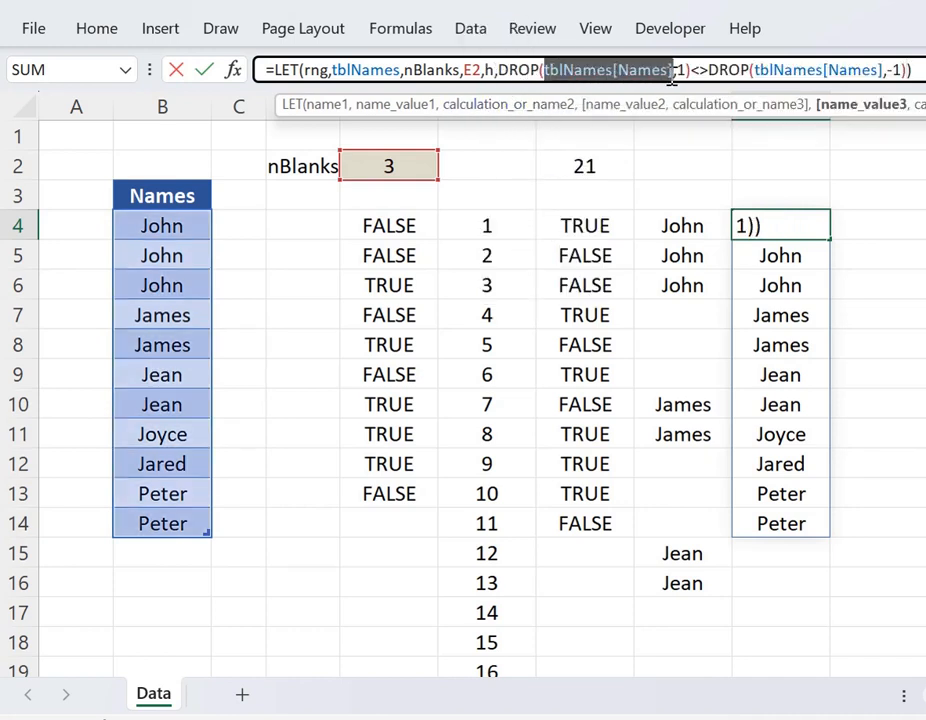
{"action": "type", "text": "rn"}
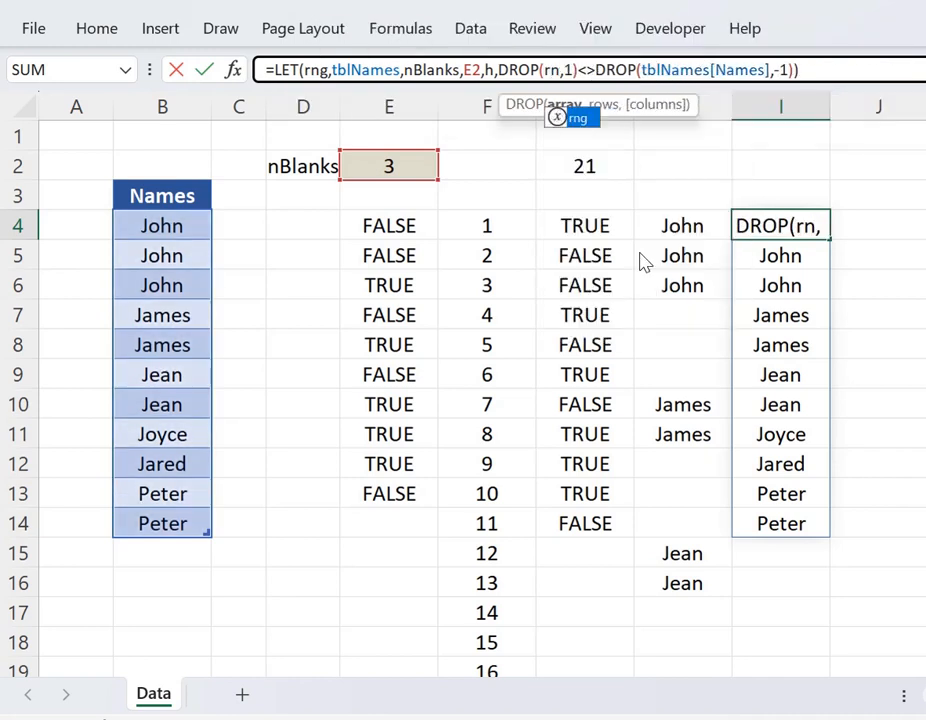
{"action": "type", "text": "g"}
{"action": "left_click", "coordinate": [650, 72]}
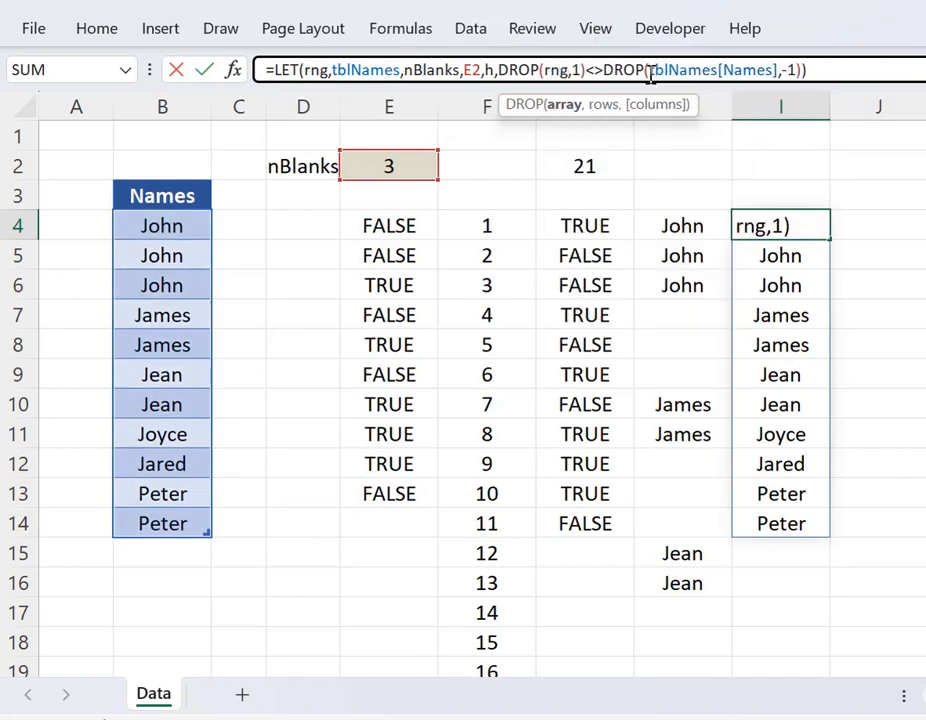
{"action": "left_click_drag", "start_coordinate": [652, 72], "coordinate": [777, 70]}
{"action": "type", "text": "r"}
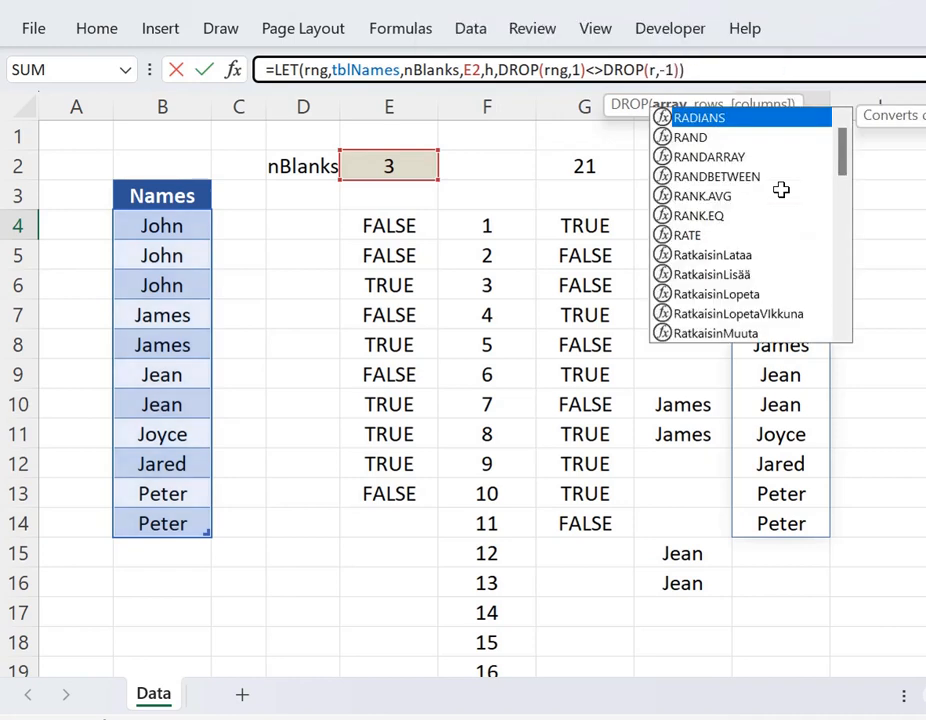
{"action": "type", "text": "ng"}
{"action": "left_click", "coordinate": [741, 69]}
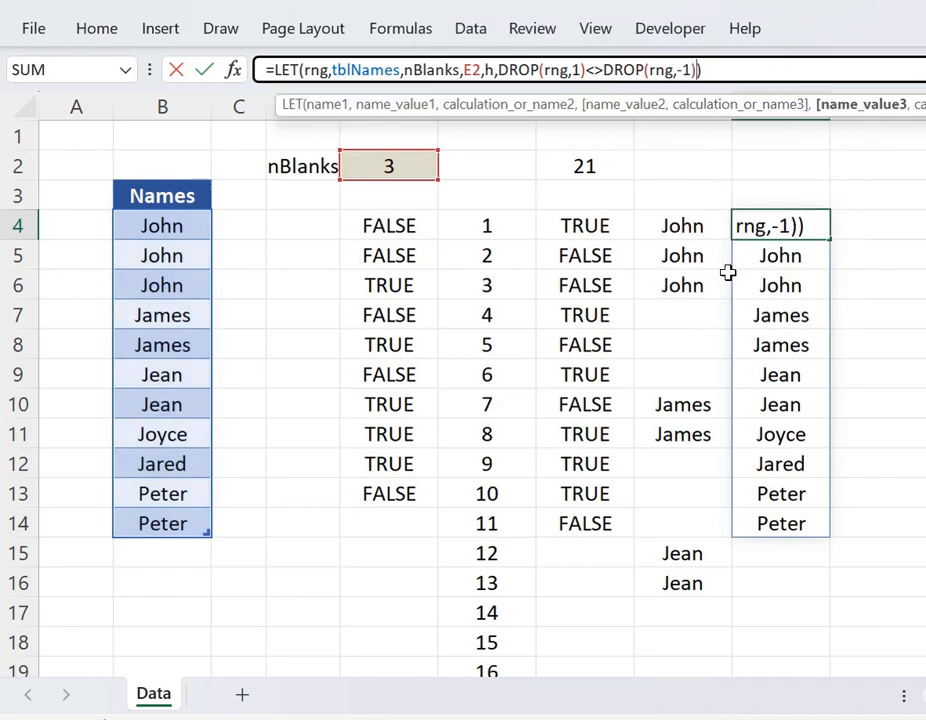
{"action": "type", "text": ","}
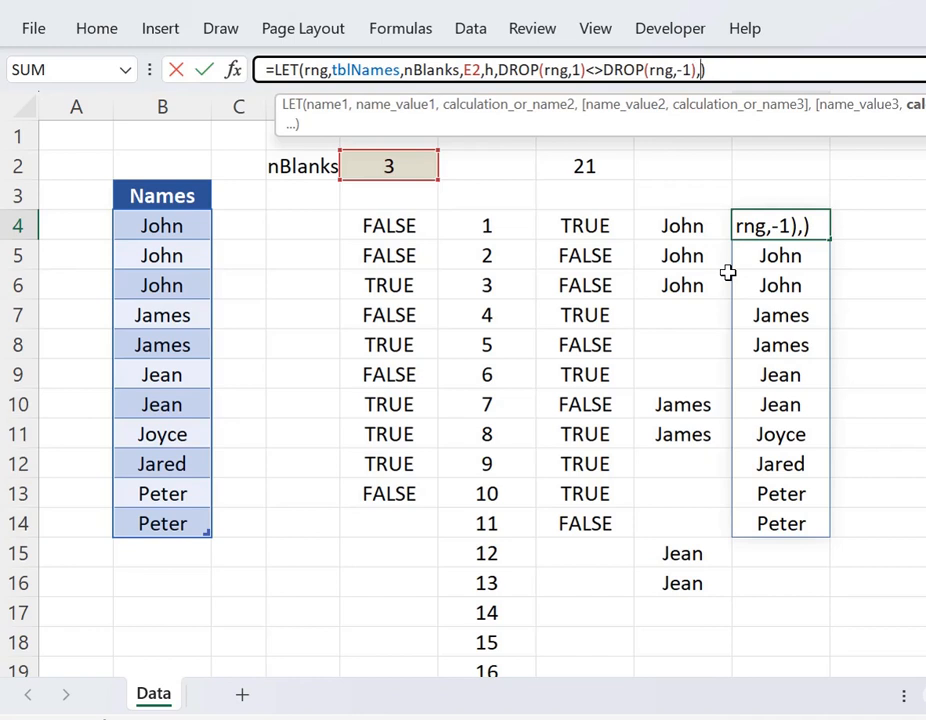
{"action": "type", "text": "h"}
{"action": "key", "text": "Return"}
Step: Examine the formulas in F4, G4 and H4 to see which cell references the XLOOKUP depends on
{"action": "key", "text": "Up"}
{"action": "key", "text": "Left"}
{"action": "key", "text": "Left"}
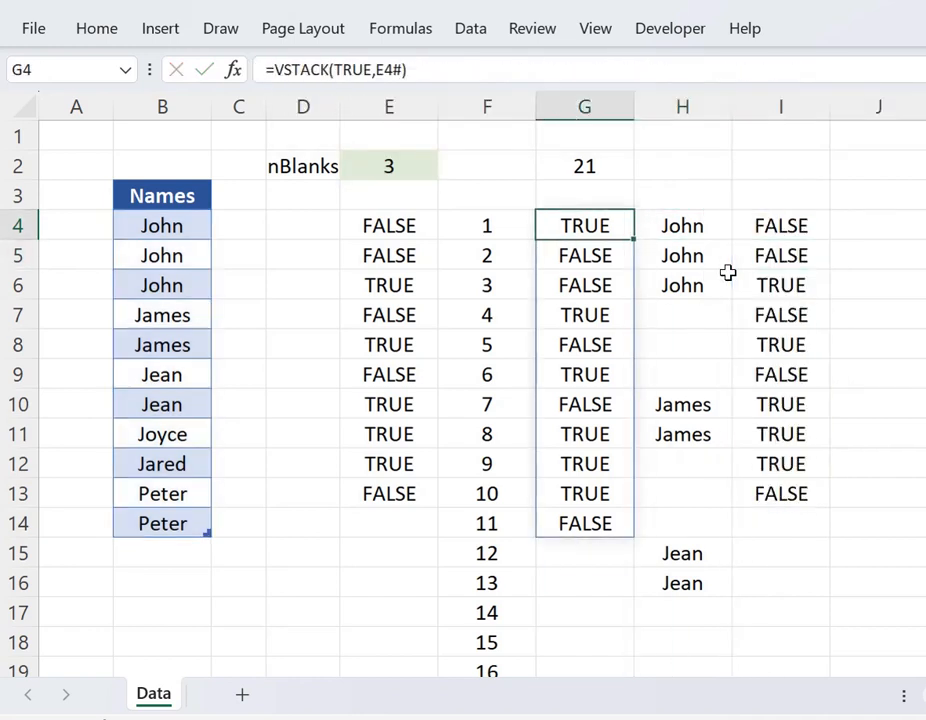
{"action": "key", "text": "Left"}
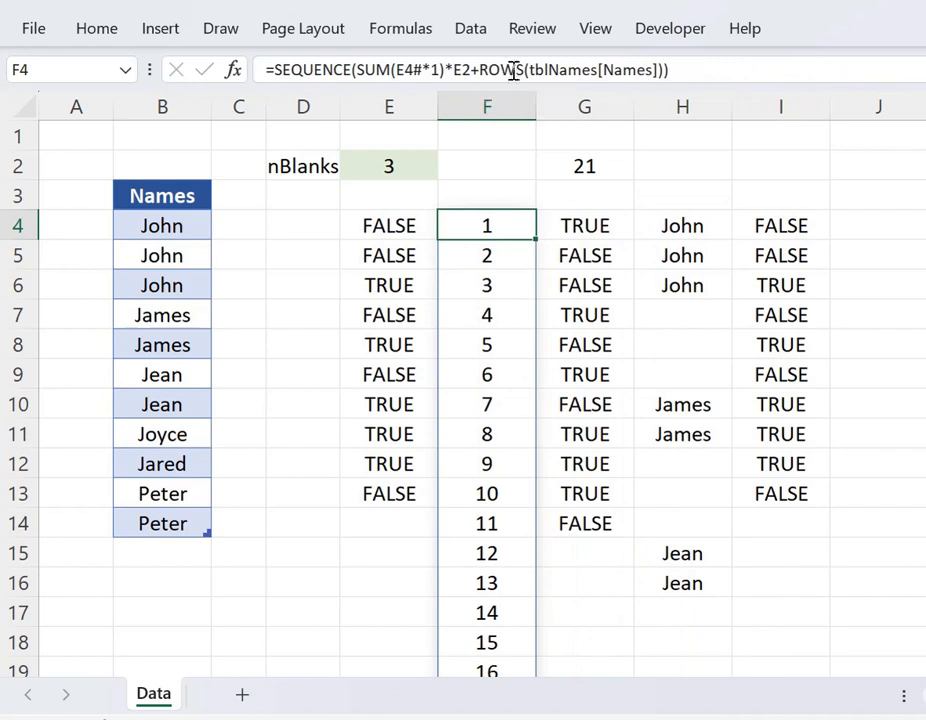
{"action": "left_click", "coordinate": [573, 68]}
{"action": "key", "text": "Escape"}
{"action": "left_click", "coordinate": [585, 227]}
{"action": "left_click", "coordinate": [489, 78]}
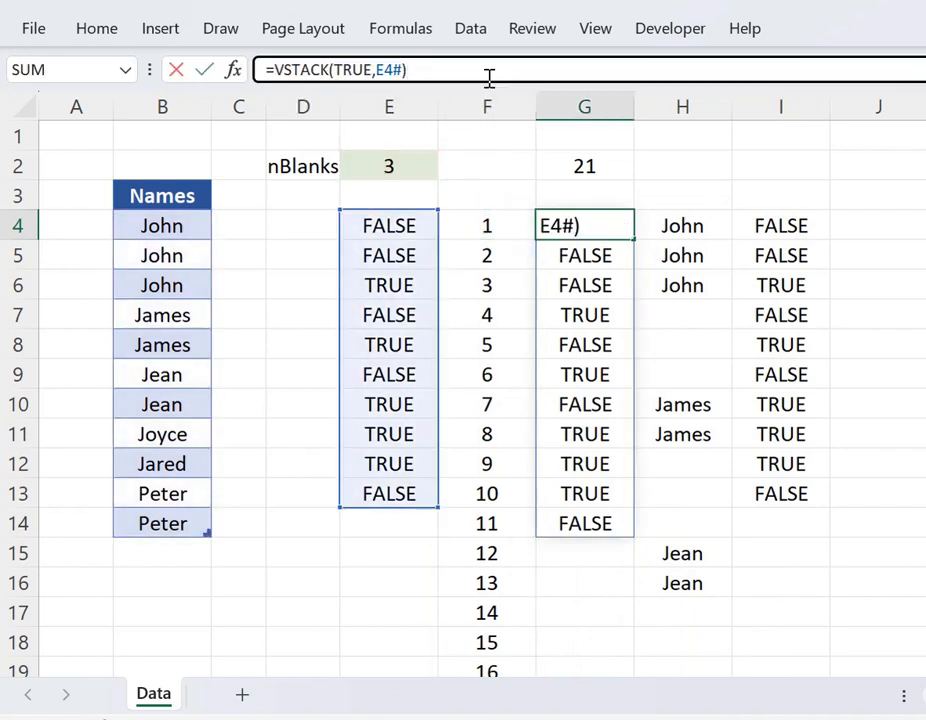
{"action": "key", "text": "Escape"}
{"action": "left_click", "coordinate": [655, 225]}
{"action": "left_click", "coordinate": [546, 69]}
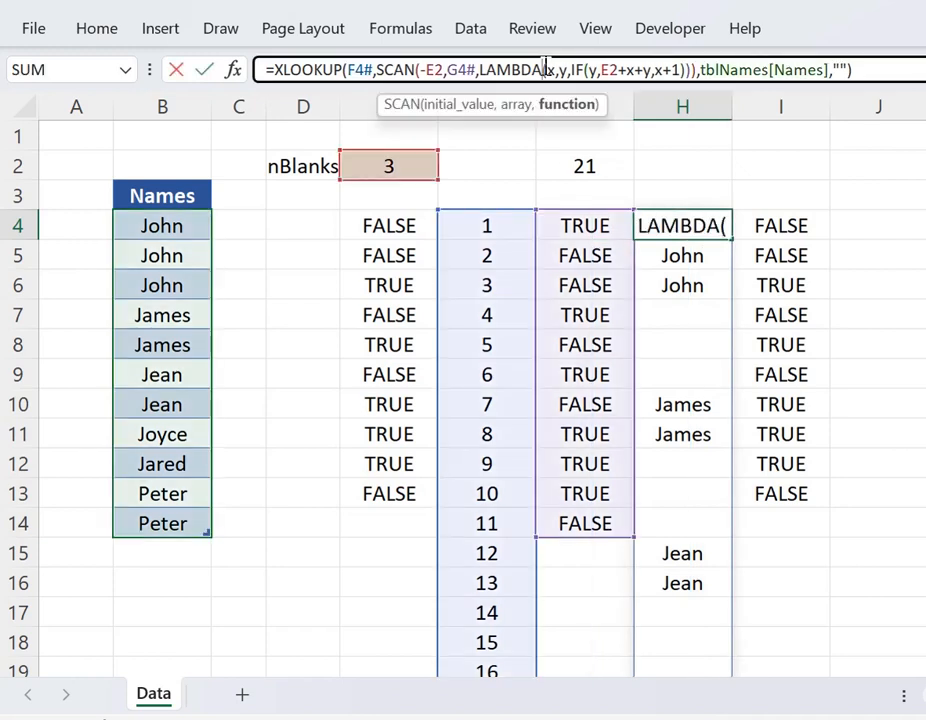
{"action": "key", "text": "Escape"}
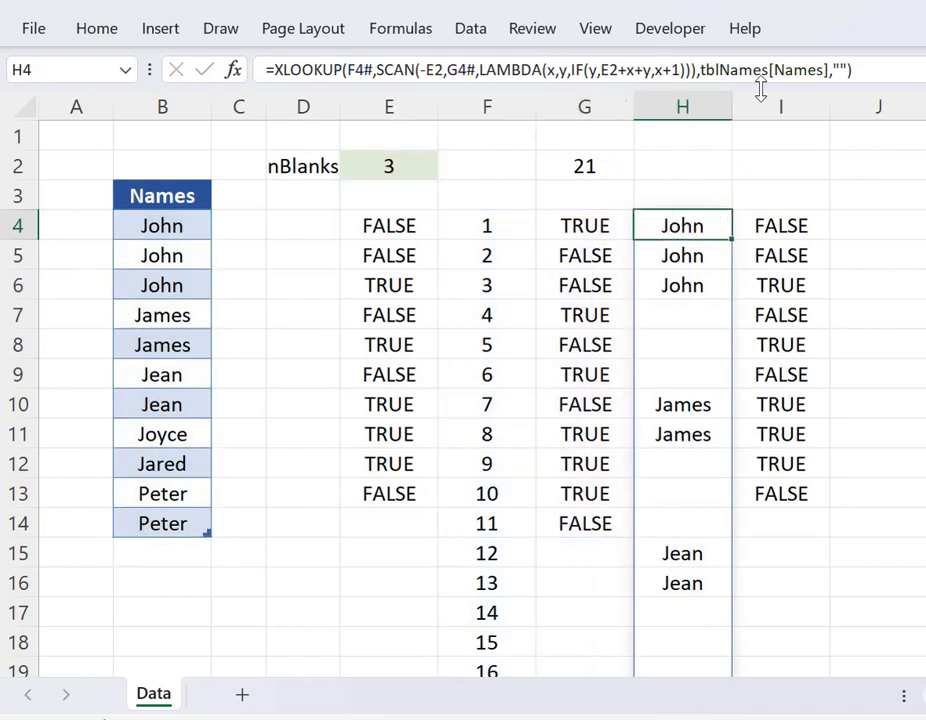
Step: Copy the complete XLOOKUP expression from H4 without its equals sign, leaving the cell unedited
{"action": "left_click_drag", "start_coordinate": [914, 72], "coordinate": [268, 69]}
{"action": "key", "text": "ctrl+c"}
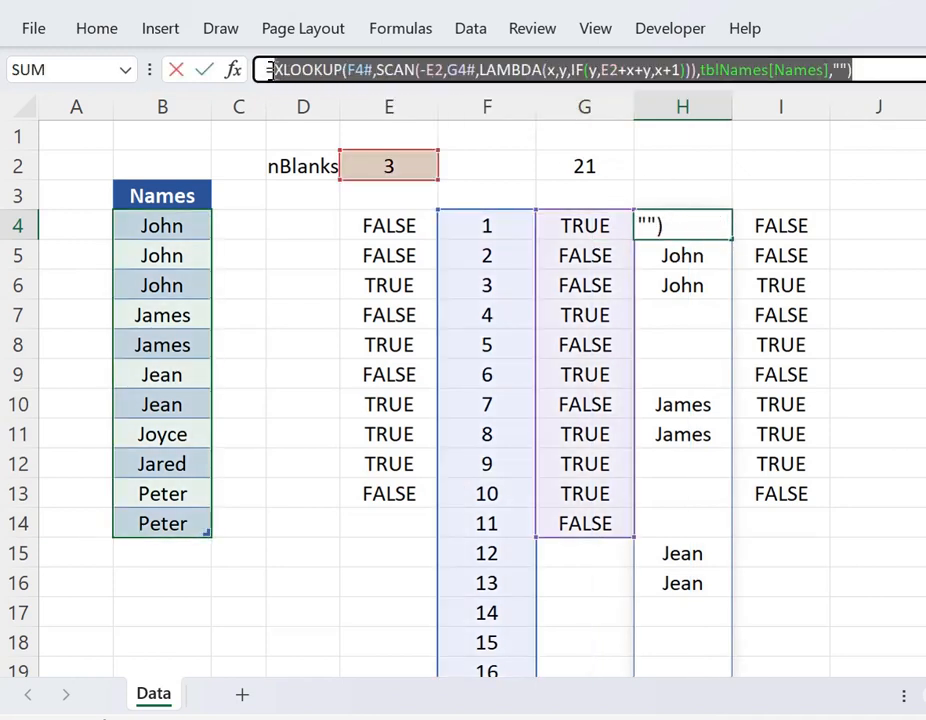
{"action": "key", "text": "Escape"}
Step: Enlarge the formula editing area and replace the final h in I4's LET formula with the copied XLOOKUP expression on a new line
{"action": "left_click", "coordinate": [740, 222]}
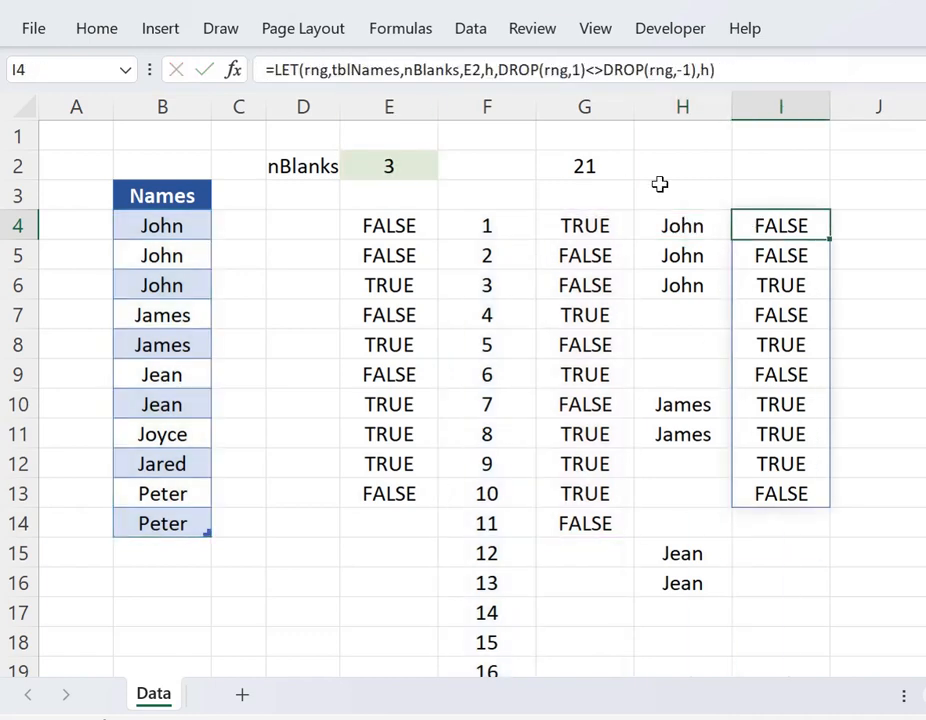
{"action": "left_click_drag", "start_coordinate": [427, 87], "coordinate": [426, 140]}
{"action": "left_click", "coordinate": [362, 93]}
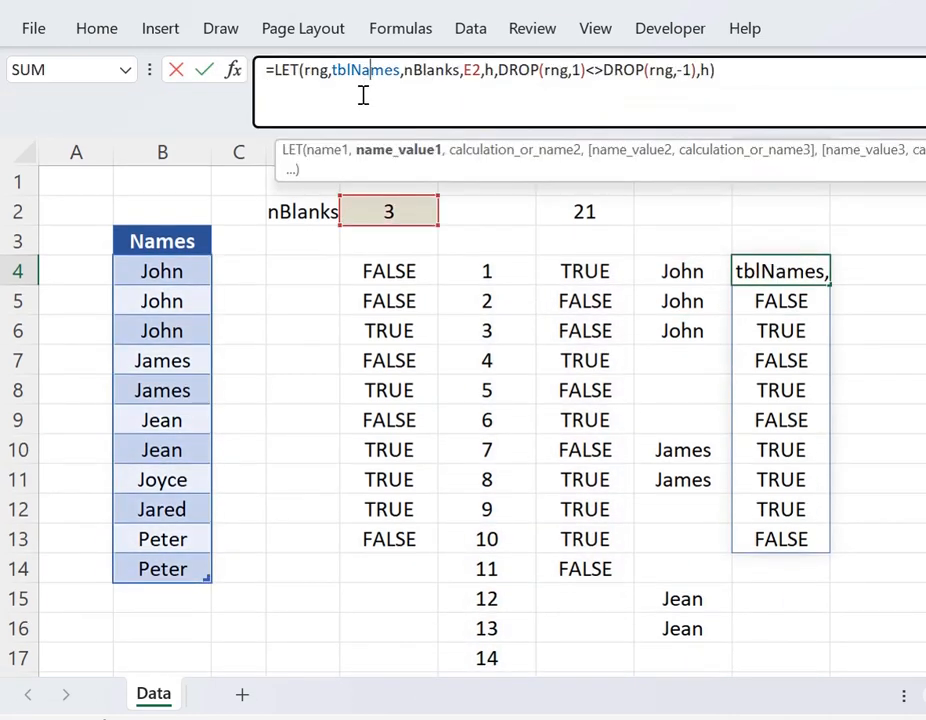
{"action": "left_click", "coordinate": [741, 77]}
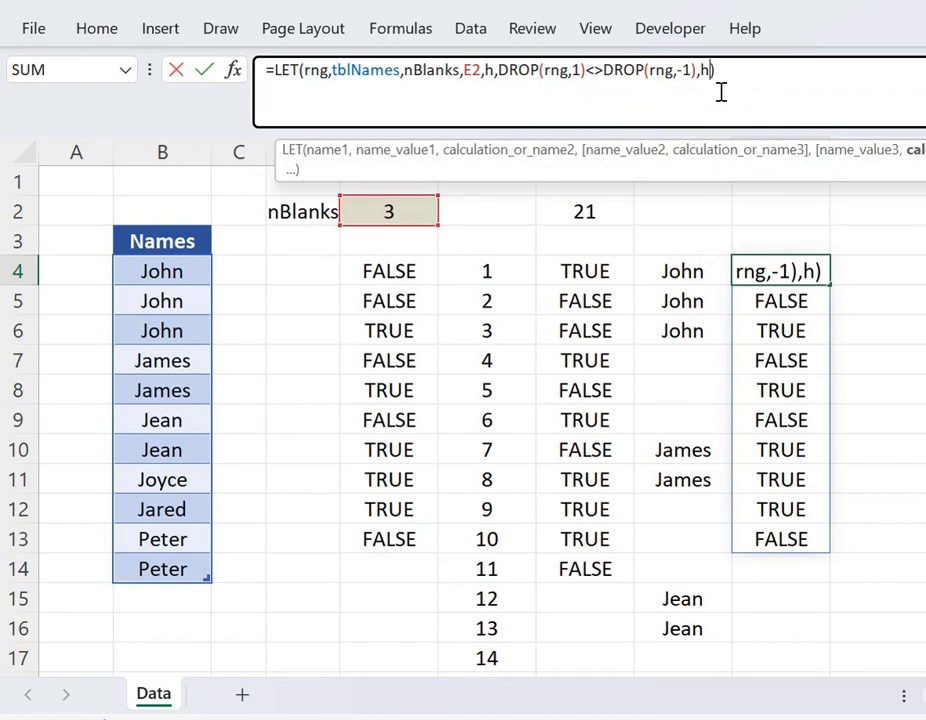
{"action": "key", "text": "BackSpace"}
{"action": "key", "text": "alt+Return"}
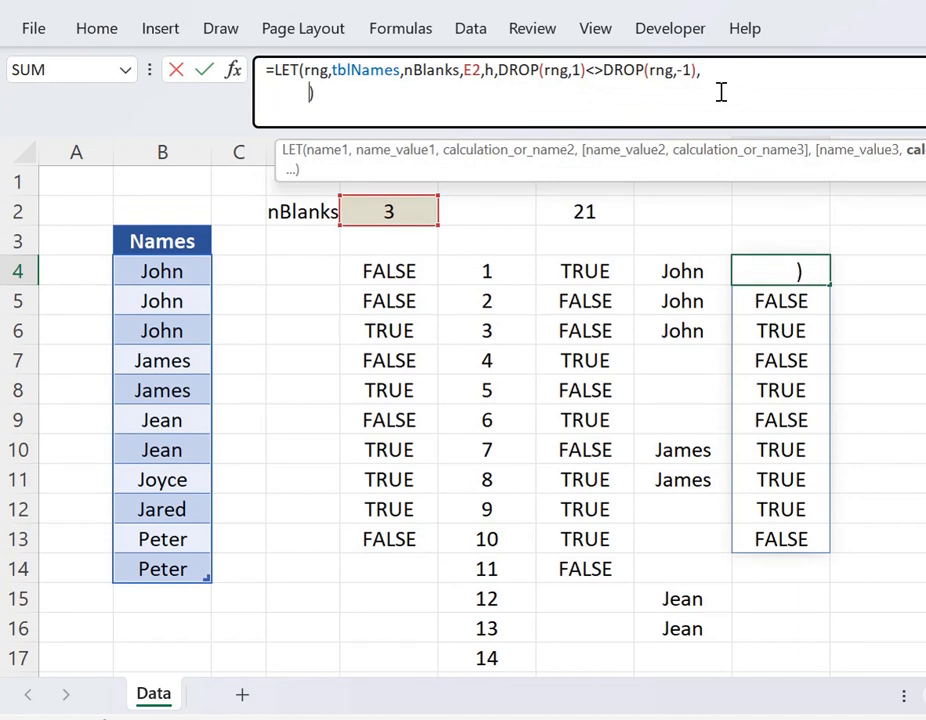
{"action": "key", "text": "ctrl+v"}
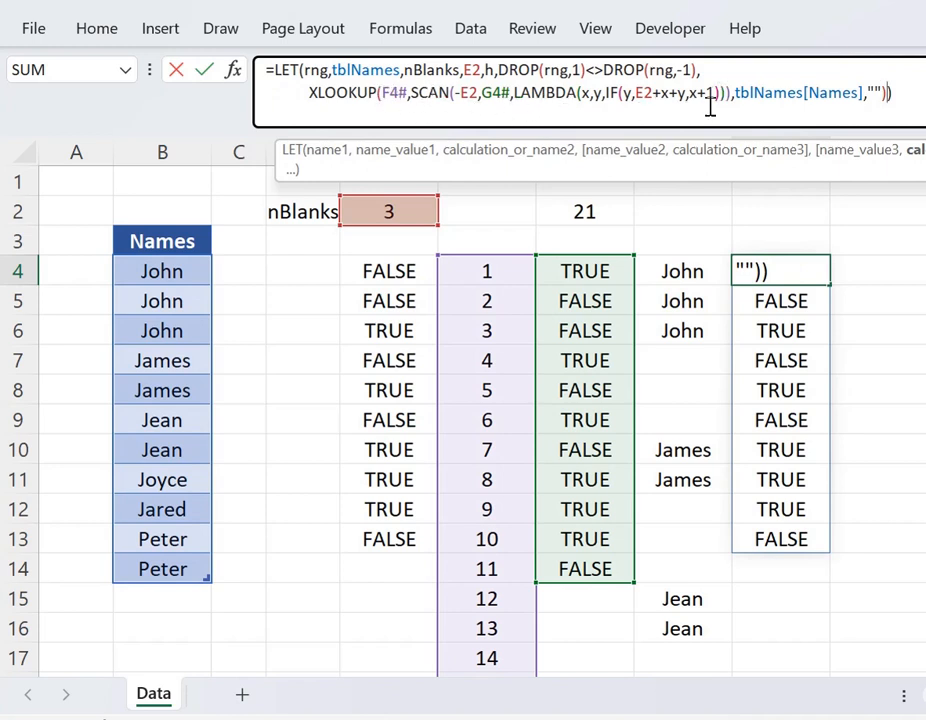
Step: Replace the XLOOKUP's tblNames[Names] return array in I4 with rng and commit the formula
{"action": "left_click_drag", "start_coordinate": [734, 93], "coordinate": [866, 97]}
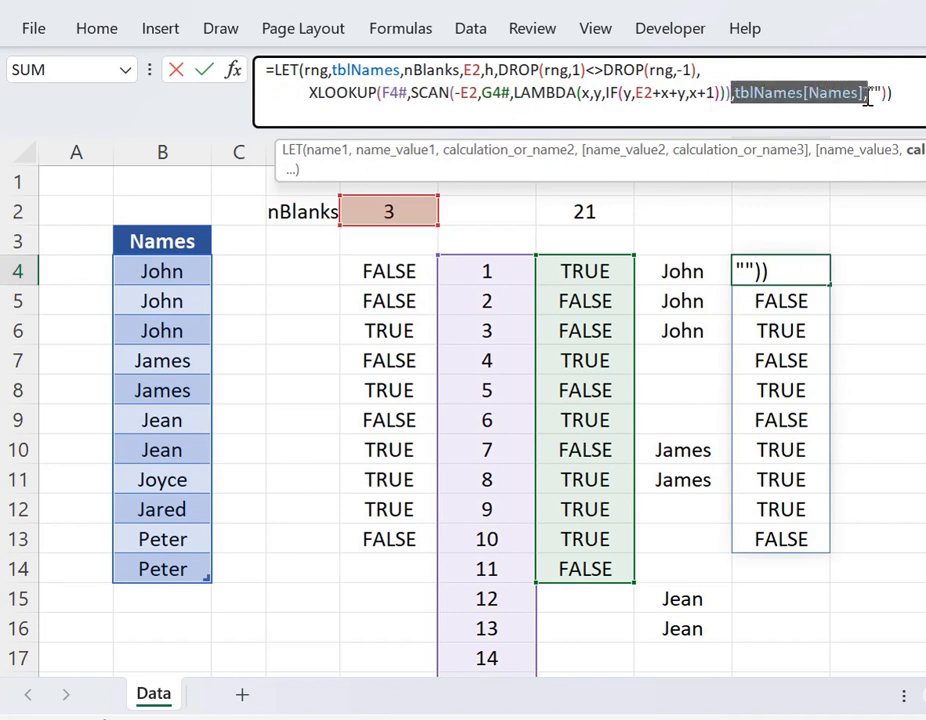
{"action": "key", "text": "Delete"}
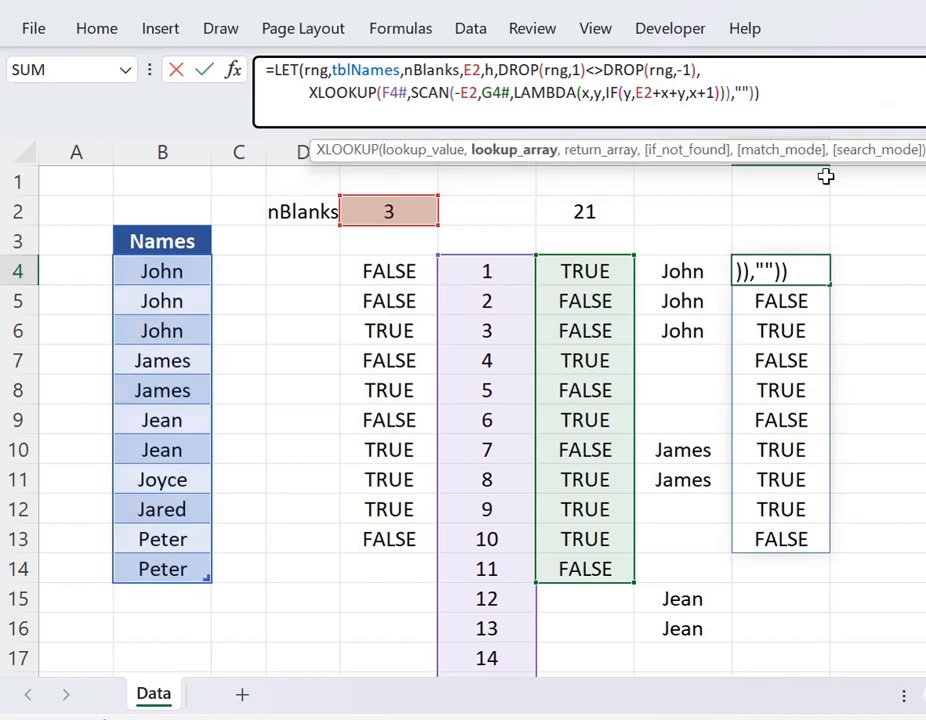
{"action": "type", "text": ","}
{"action": "type", "text": "rng"}
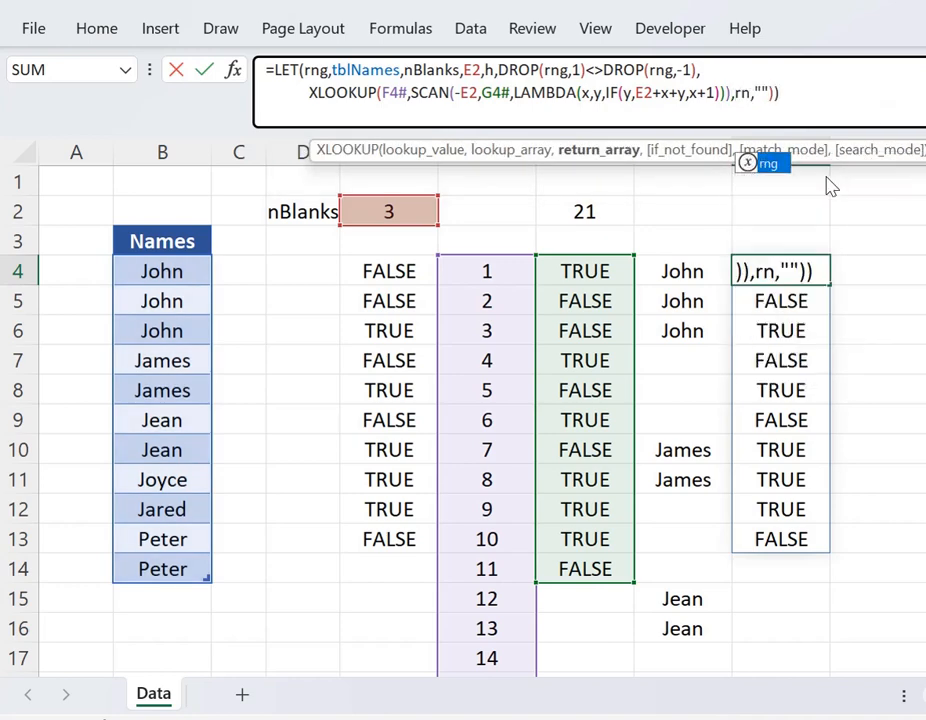
{"action": "key", "text": "Return"}
{"action": "key", "text": "Up"}
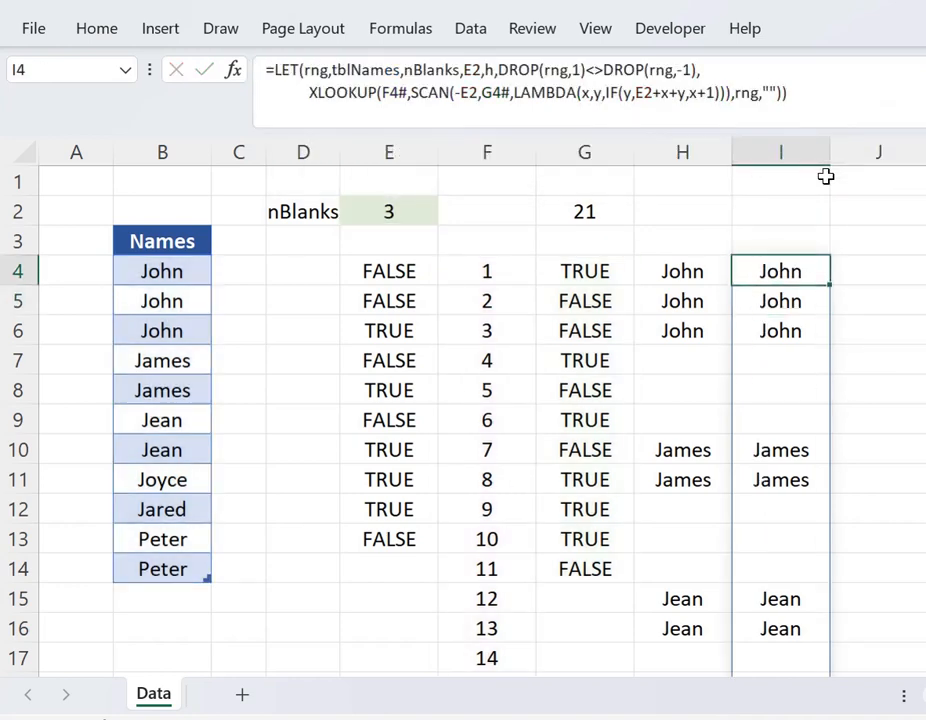
Step: Copy the complete SEQUENCE expression from F4 without its equals sign, leaving the cell unedited
{"action": "left_click", "coordinate": [528, 78]}
{"action": "key", "text": "Escape"}
{"action": "left_click", "coordinate": [495, 270]}
{"action": "left_click", "coordinate": [690, 100]}
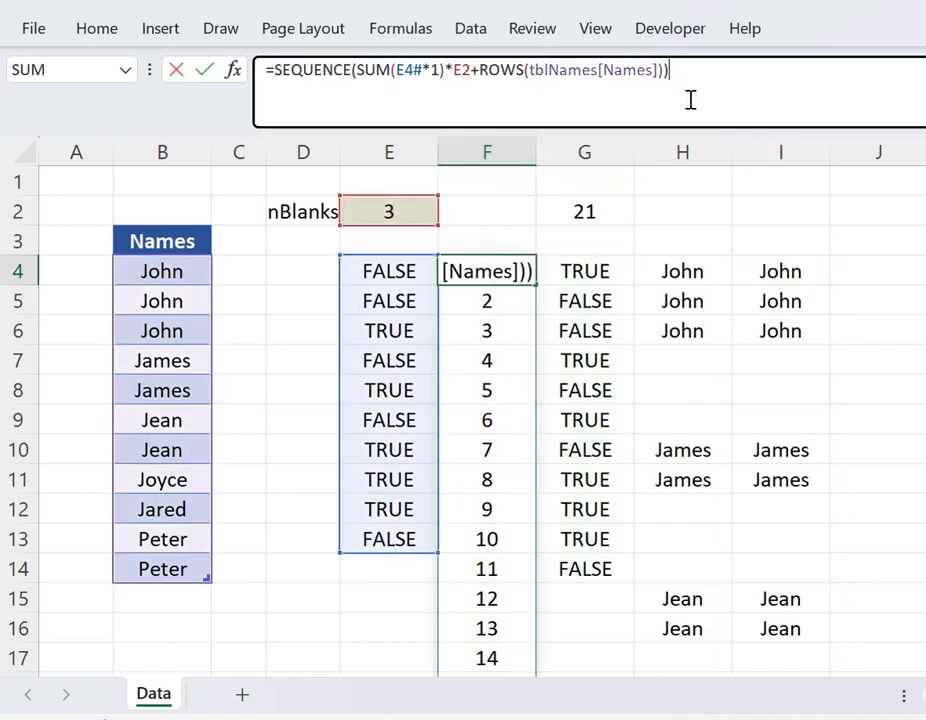
{"action": "left_click_drag", "start_coordinate": [690, 100], "coordinate": [278, 84]}
{"action": "key", "text": "ctrl+c"}
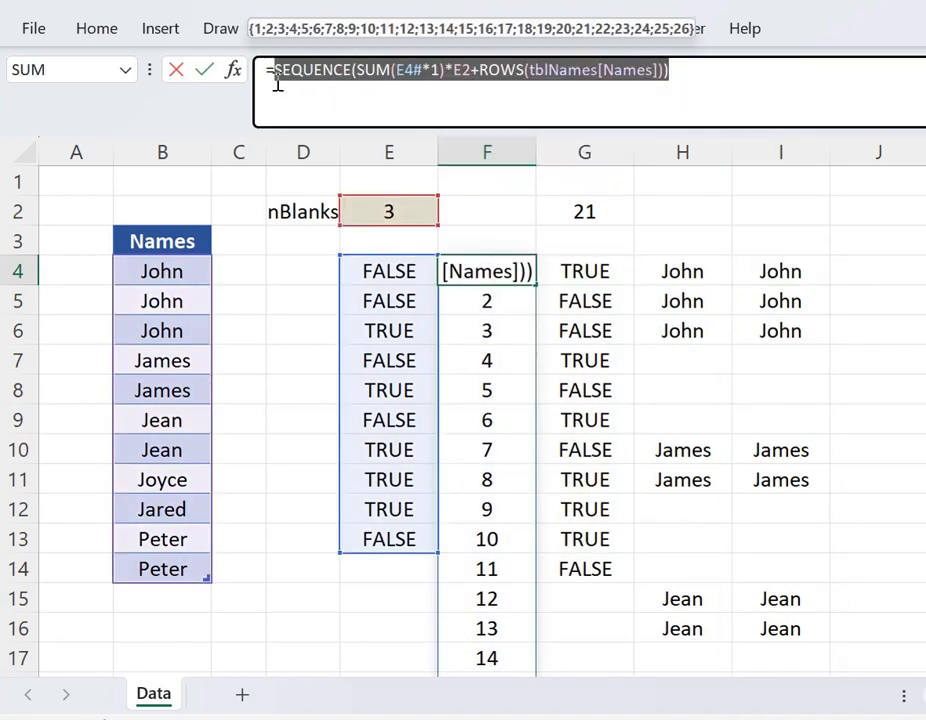
{"action": "key", "text": "Escape"}
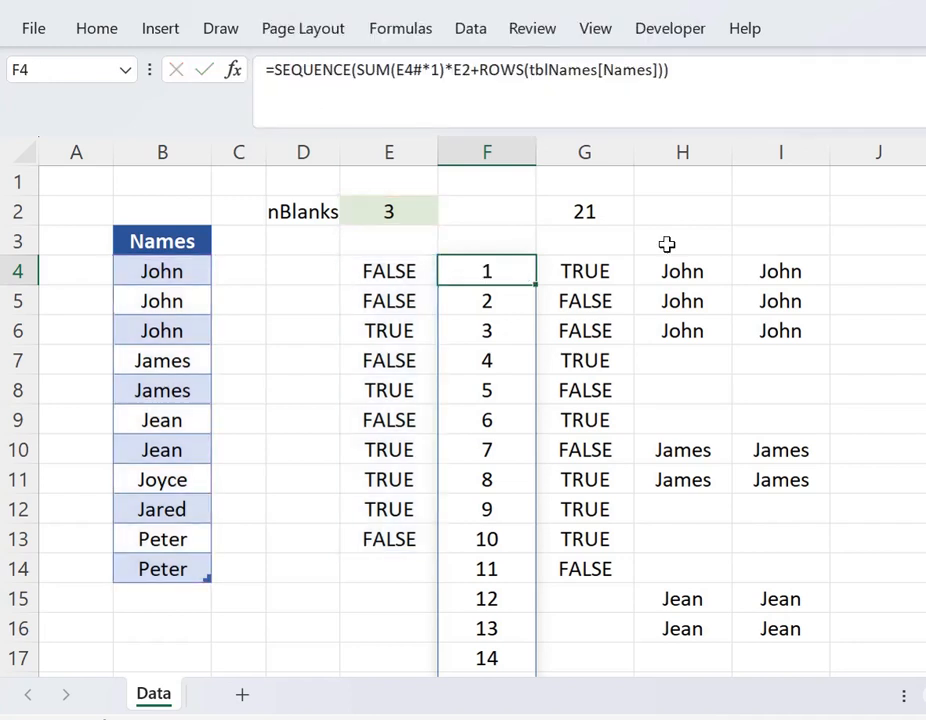
Step: Replace F4# in I4's XLOOKUP with the copied SEQUENCE expression and start SCAN on a new line
{"action": "left_click", "coordinate": [790, 268]}
{"action": "double_click", "coordinate": [392, 93]}
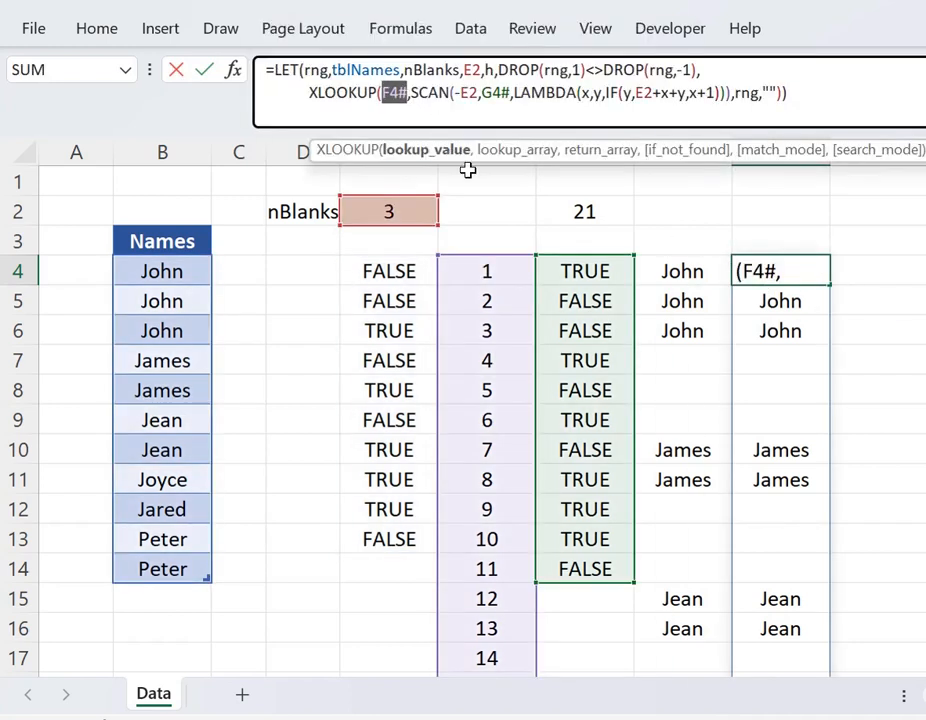
{"action": "key", "text": "ctrl+v"}
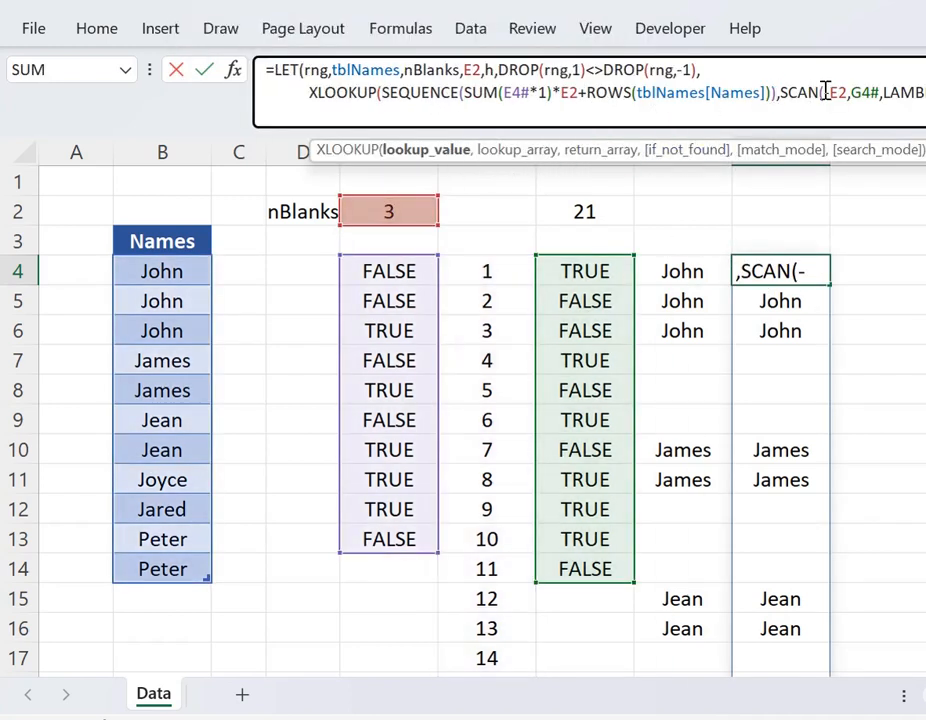
{"action": "left_click", "coordinate": [783, 100]}
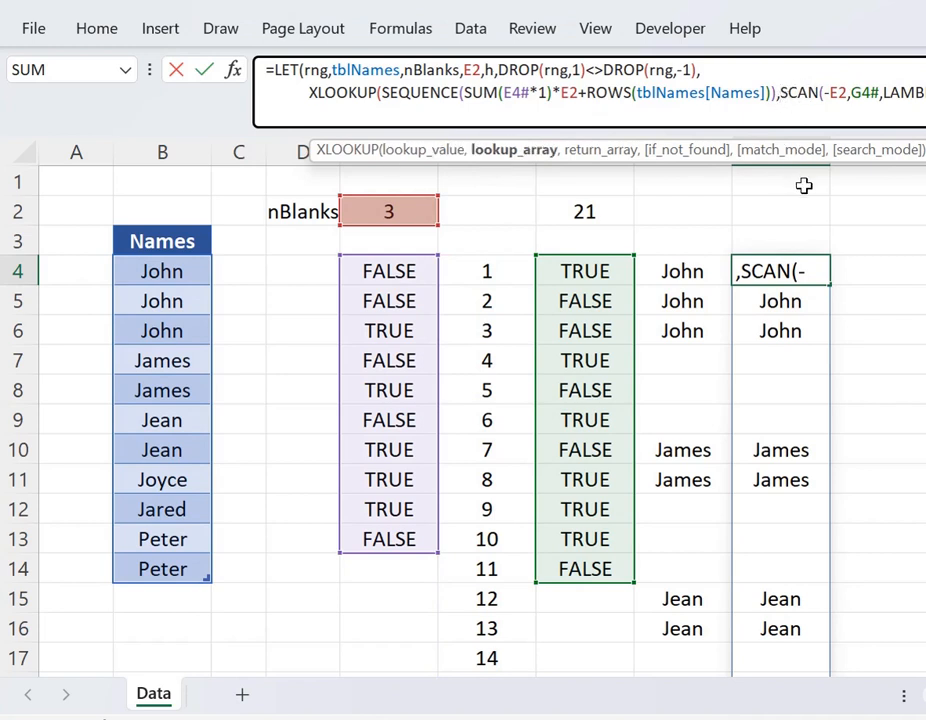
{"action": "key", "text": "alt+Return"}
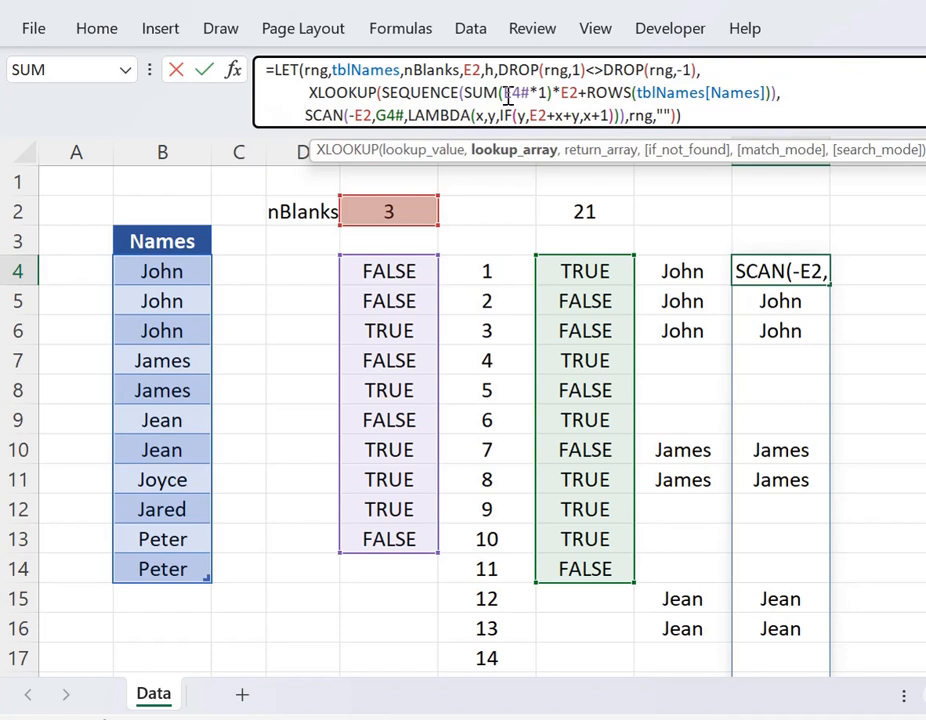
Step: Within I4's SEQUENCE expression, replace E4# with h and tblNames[Names] with rng
{"action": "left_click_drag", "start_coordinate": [504, 94], "coordinate": [529, 97]}
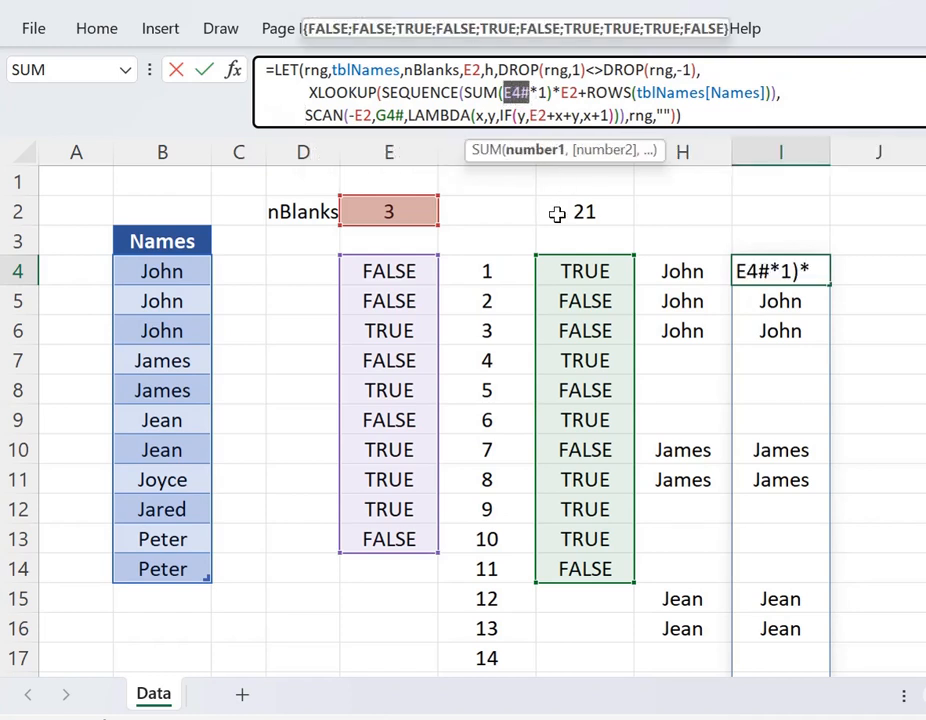
{"action": "type", "text": "h"}
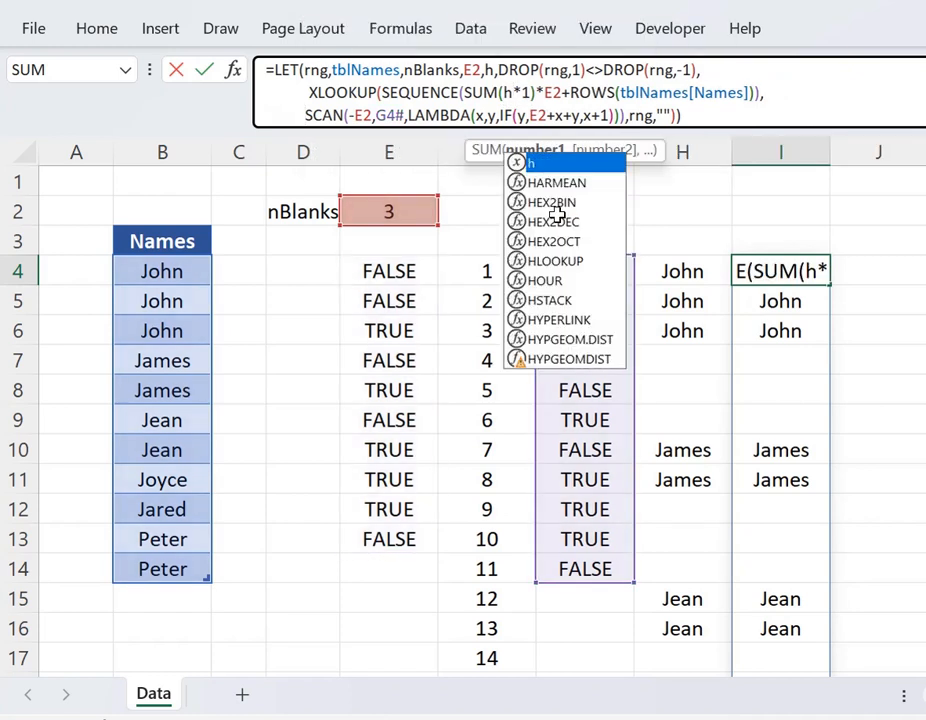
{"action": "left_click", "coordinate": [621, 93]}
{"action": "left_click_drag", "start_coordinate": [621, 93], "coordinate": [753, 96]}
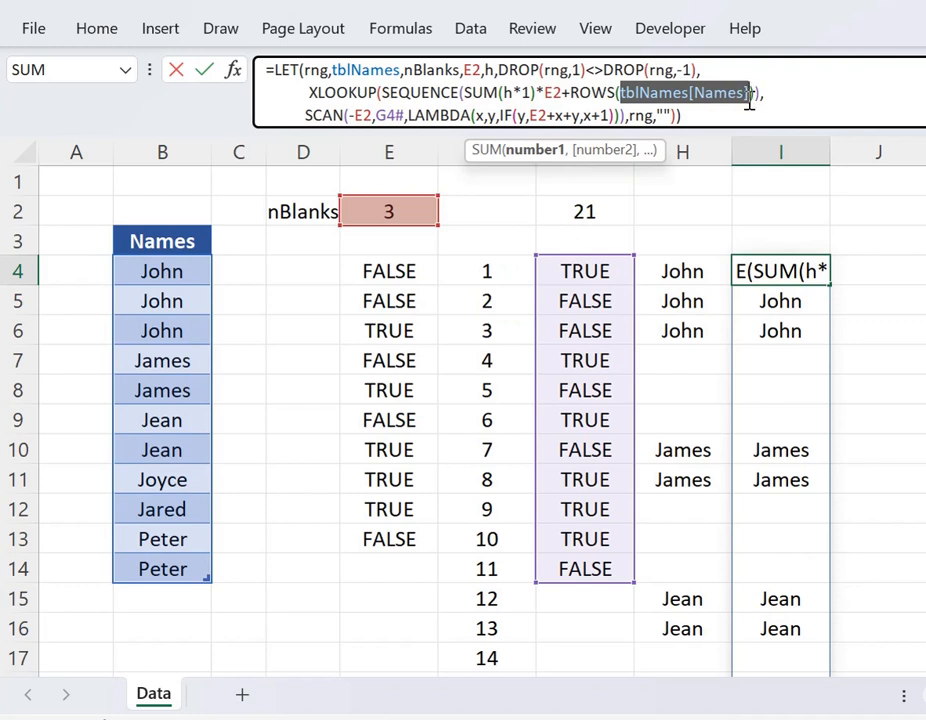
{"action": "type", "text": "rng"}
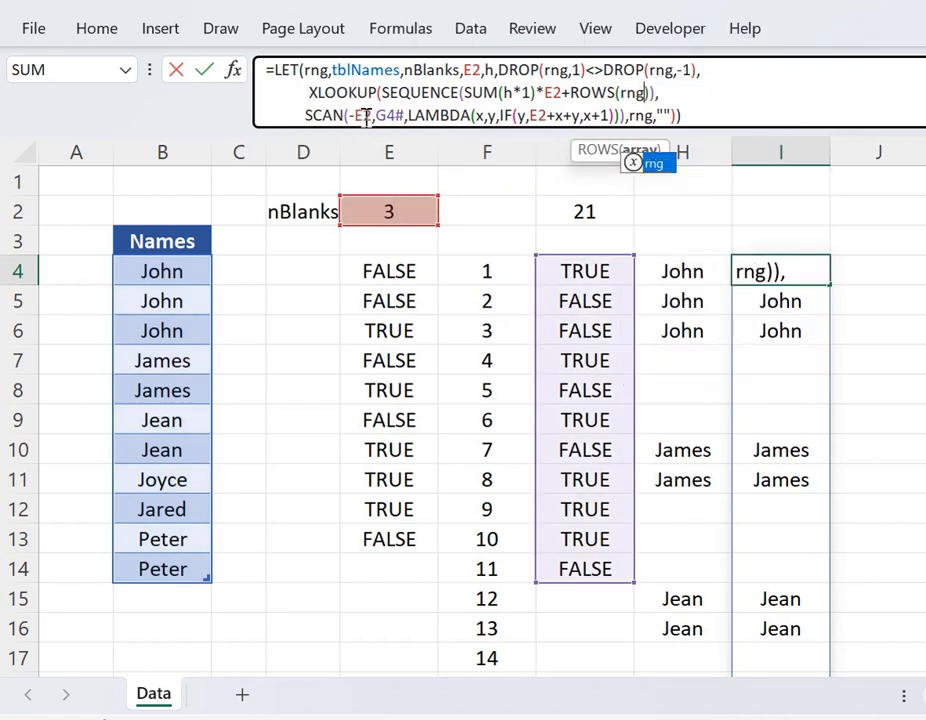
Step: Replace the E2 references in I4's SEQUENCE, SCAN initial value and IF with nBlanks, and commit the formula
{"action": "left_click", "coordinate": [464, 70]}
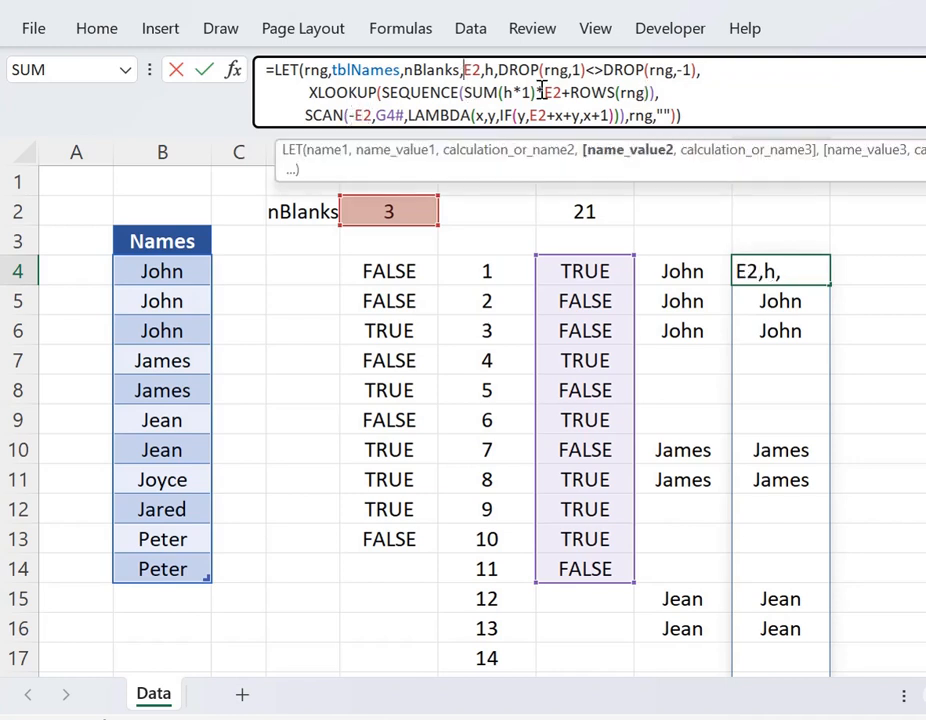
{"action": "double_click", "coordinate": [553, 92]}
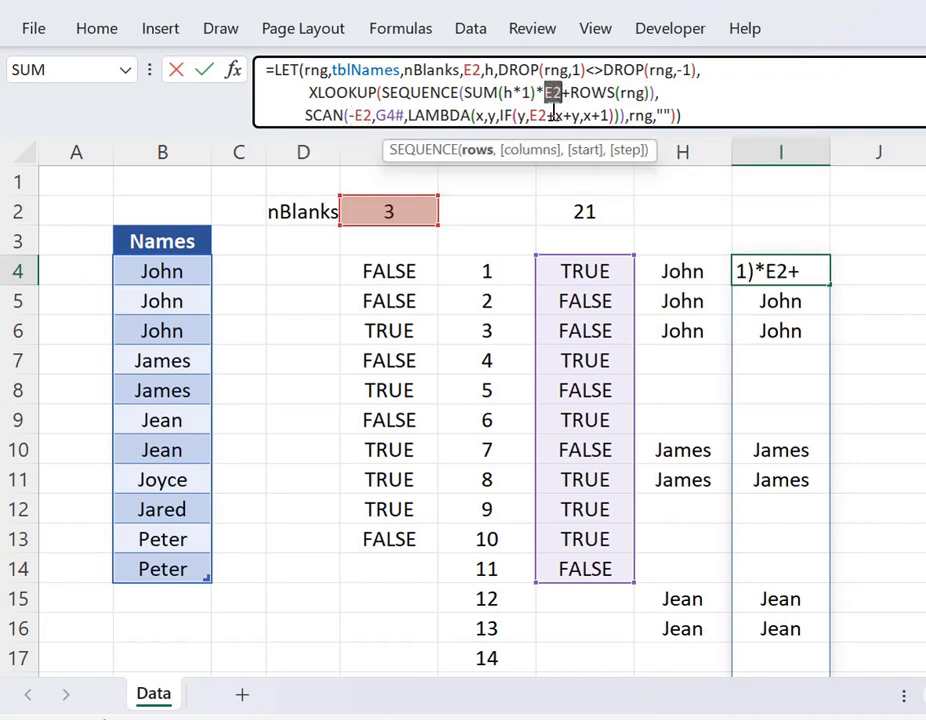
{"action": "type", "text": "nBlanks"}
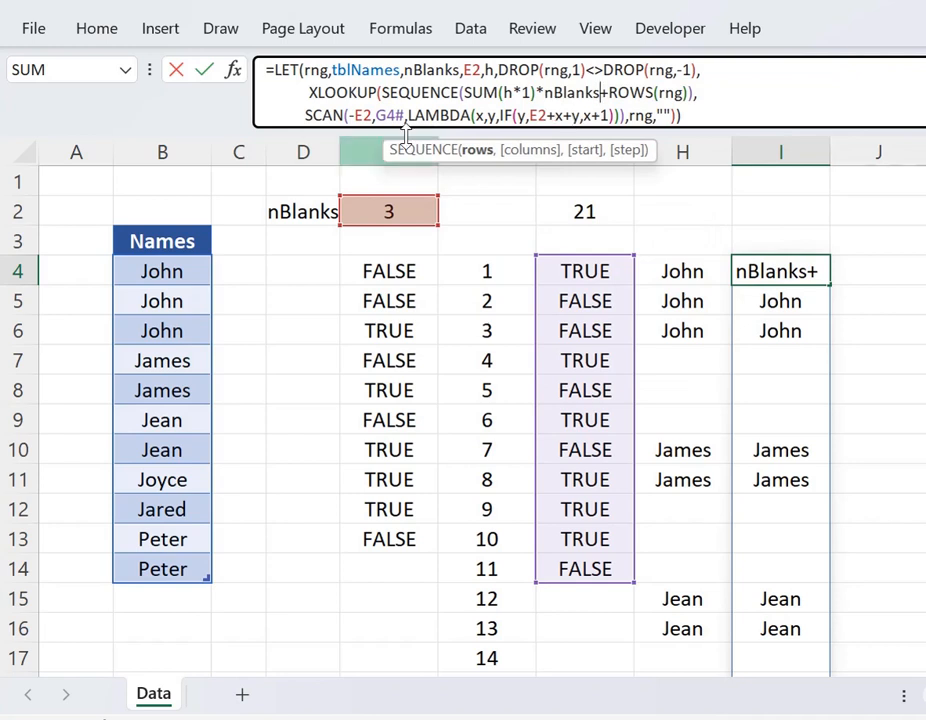
{"action": "double_click", "coordinate": [364, 115]}
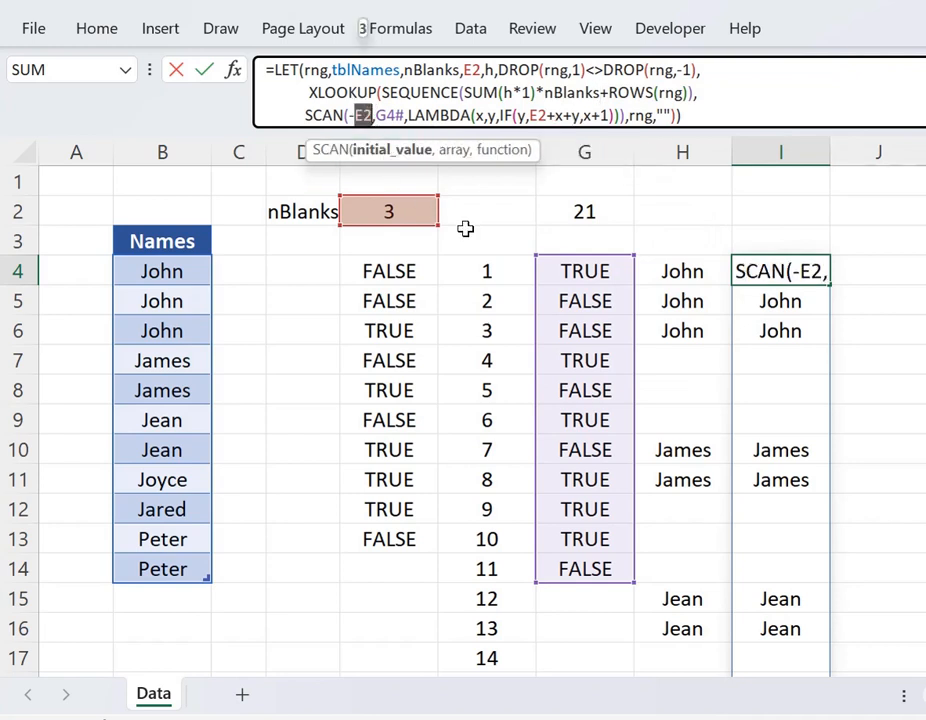
{"action": "type", "text": "nBlanks"}
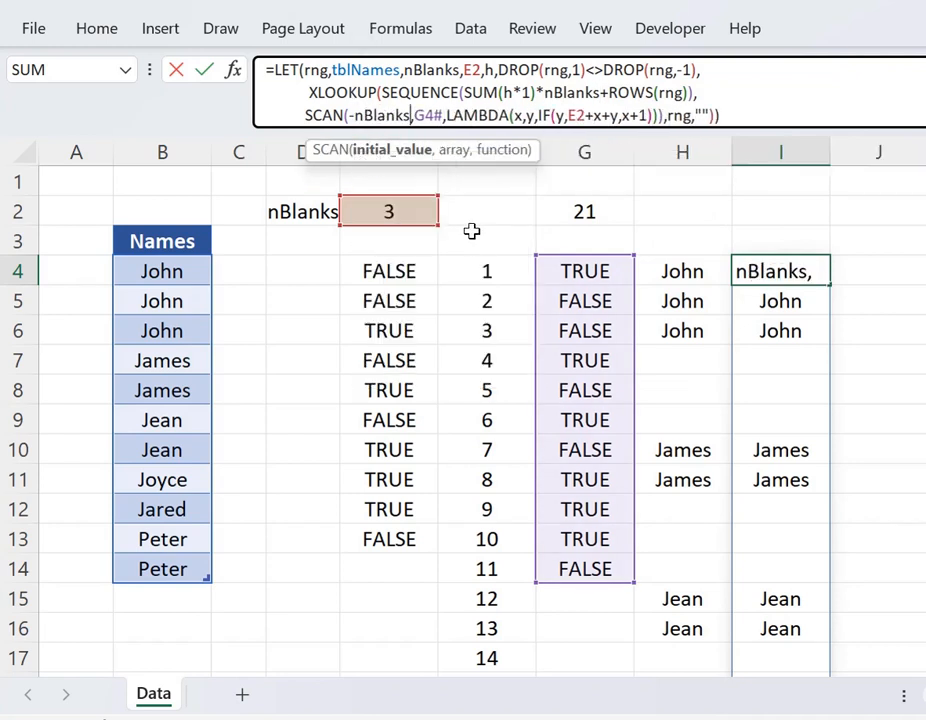
{"action": "double_click", "coordinate": [580, 115]}
{"action": "type", "text": "nb"}
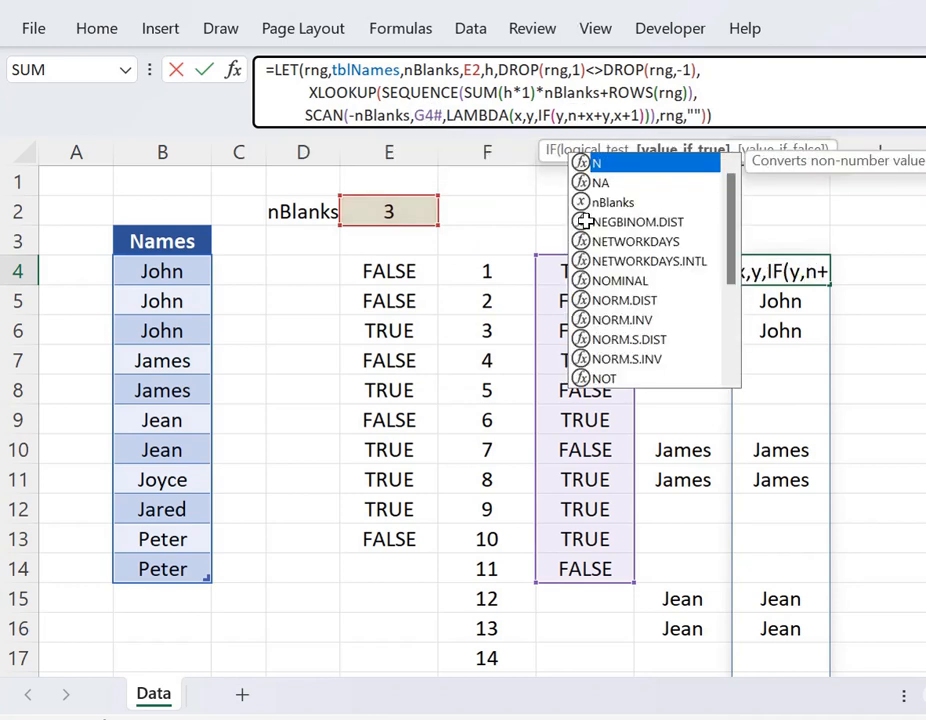
{"action": "key", "text": "Tab"}
{"action": "key", "text": "Return"}
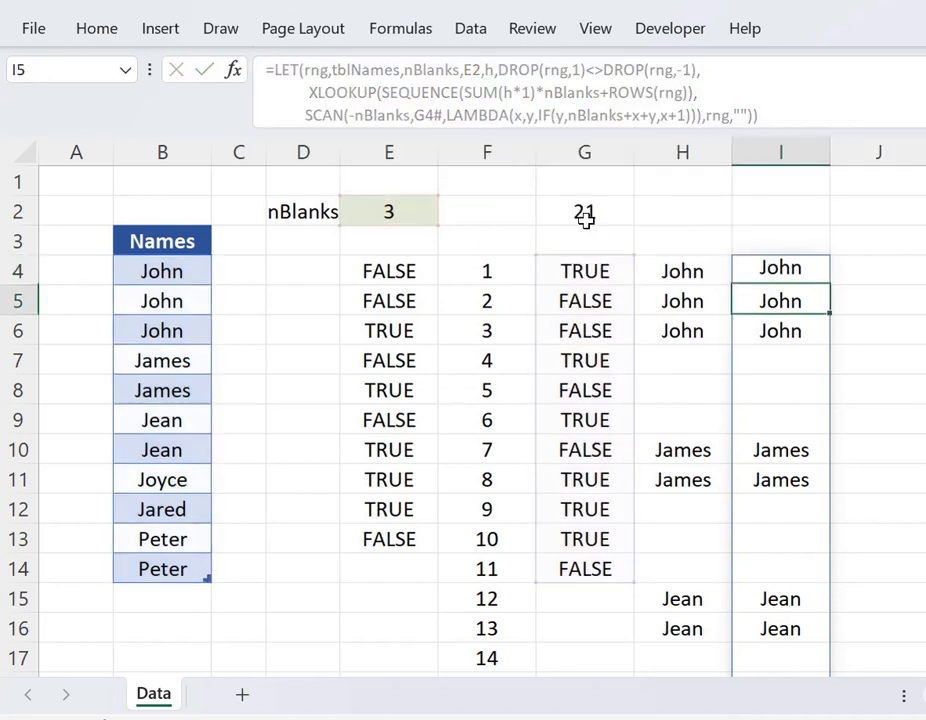
Step: Copy the VSTACK expression from G4 without its equals sign, leaving the cell unedited
{"action": "key", "text": "Left"}
{"action": "key", "text": "Left"}
{"action": "key", "text": "Up"}
{"action": "left_click", "coordinate": [500, 70]}
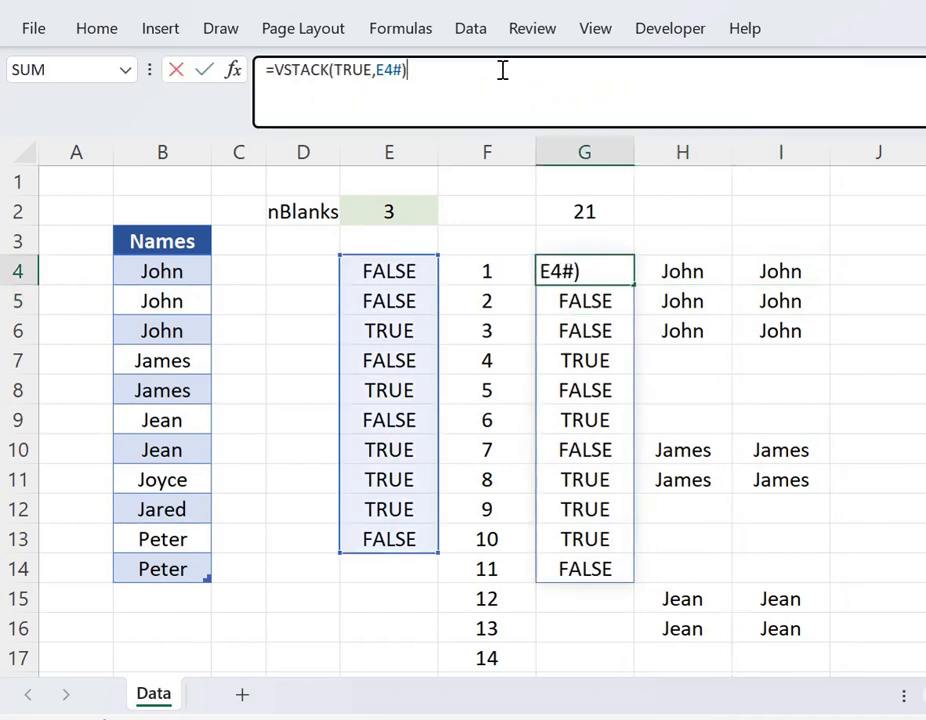
{"action": "left_click_drag", "start_coordinate": [500, 70], "coordinate": [277, 67]}
{"action": "key", "text": "ctrl+c"}
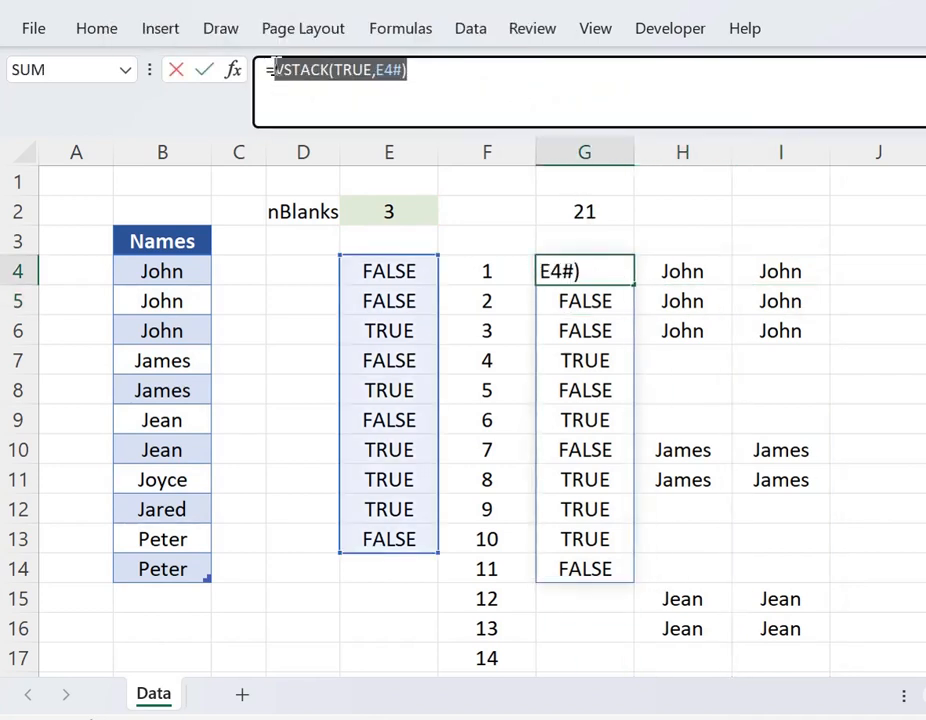
{"action": "key", "text": "Escape"}
Step: Replace G4# in I4's SCAN with the copied VSTACK expression, change its E4# reference to h, and commit the formula
{"action": "left_click", "coordinate": [771, 266]}
{"action": "left_click", "coordinate": [553, 120]}
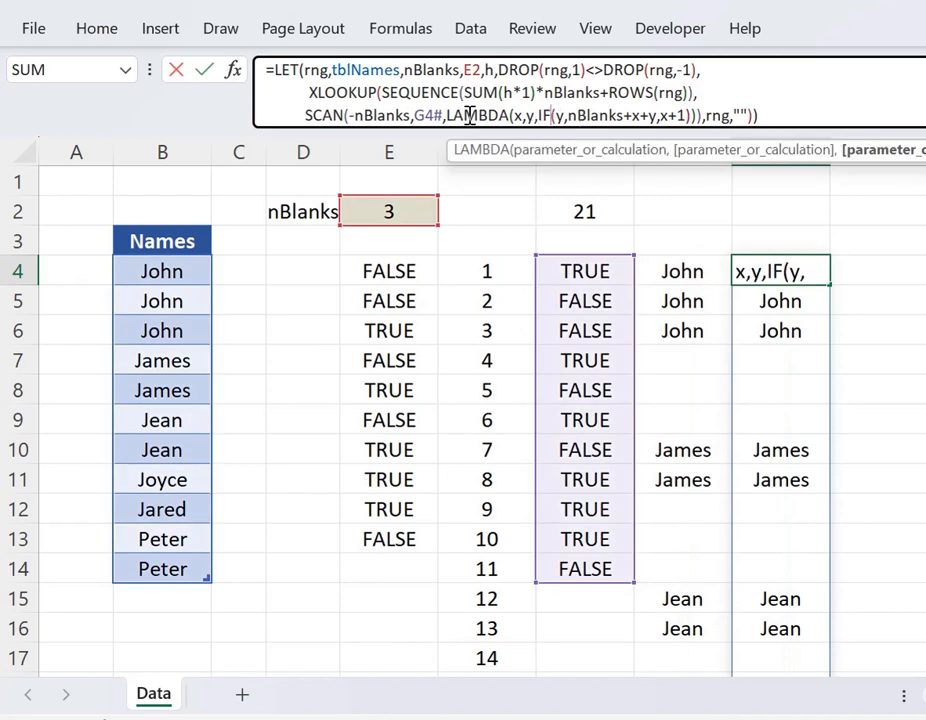
{"action": "double_click", "coordinate": [422, 114]}
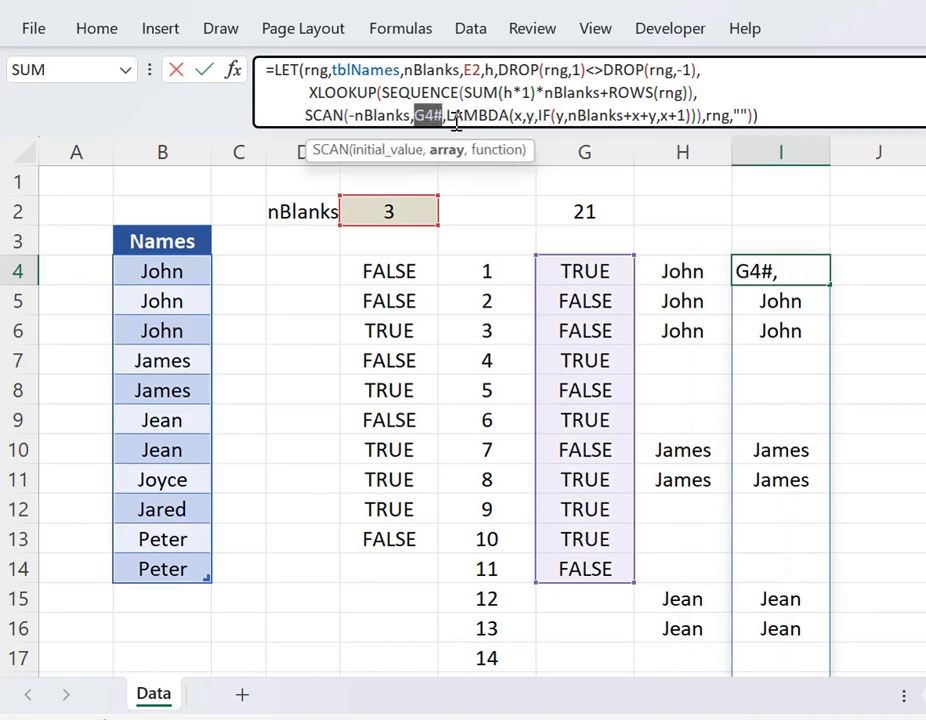
{"action": "key", "text": "ctrl+v"}
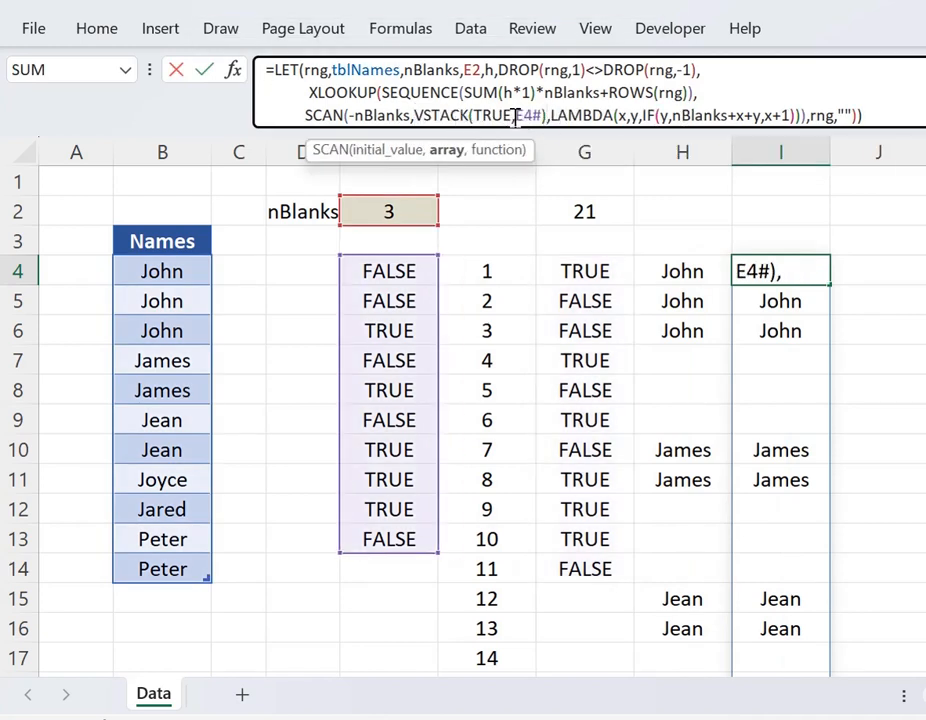
{"action": "left_click_drag", "start_coordinate": [516, 117], "coordinate": [541, 117]}
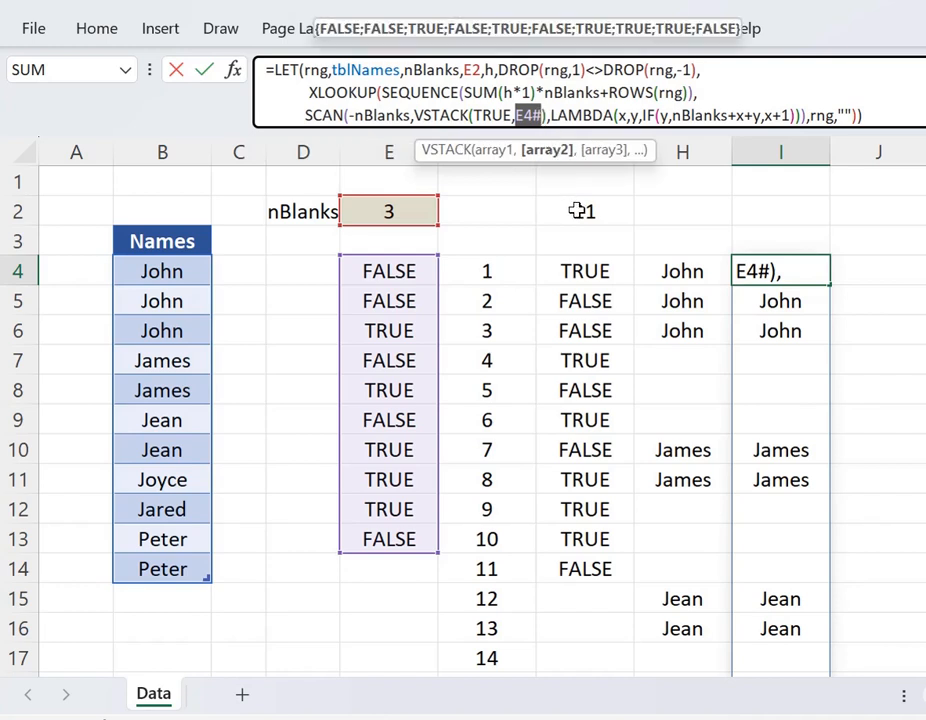
{"action": "type", "text": "h"}
{"action": "left_click", "coordinate": [872, 114]}
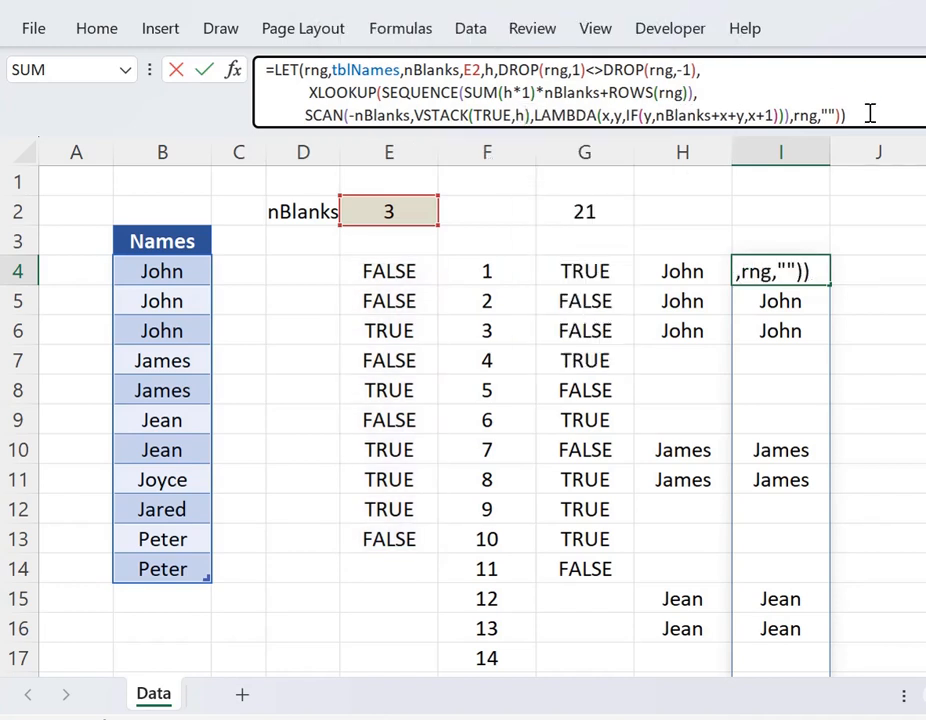
{"action": "key", "text": "ctrl+Return"}
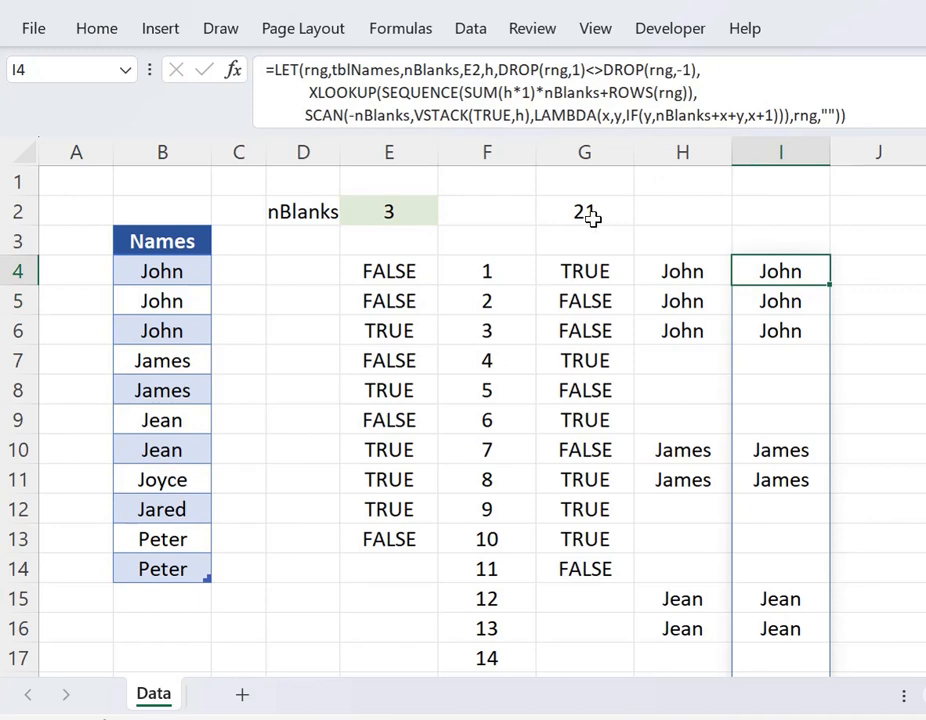
Step: Review the helper results in columns E to H that the combined formula replaces
{"action": "left_click_drag", "start_coordinate": [420, 271], "coordinate": [645, 624]}
{"action": "scroll", "coordinate": [642, 610], "scroll_direction": "down", "scroll_amount": 3}
{"action": "scroll", "coordinate": [642, 610], "scroll_direction": "up", "scroll_amount": 3}
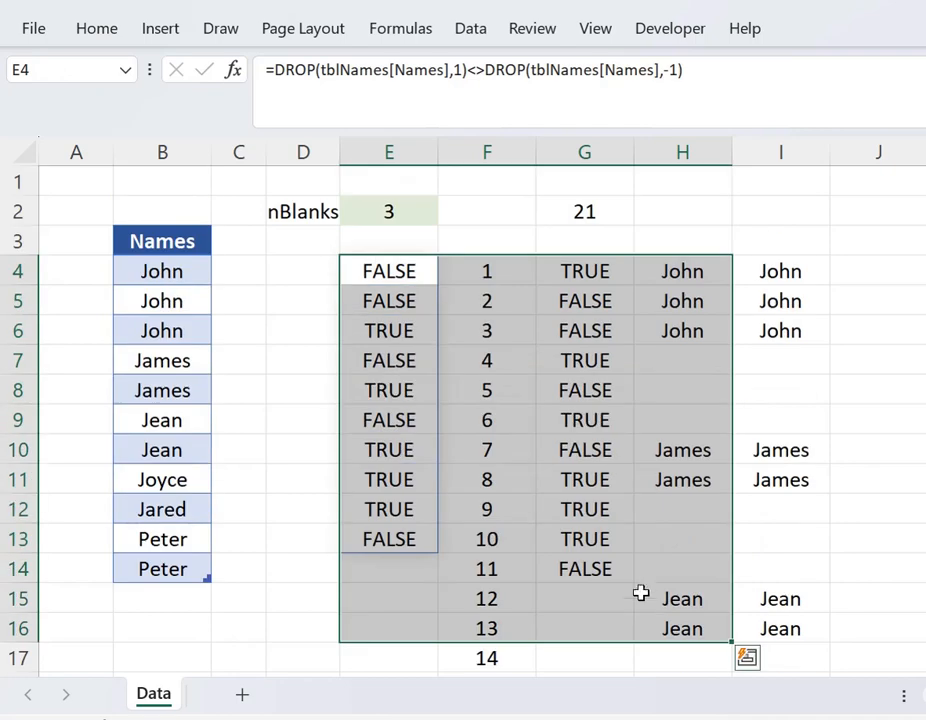
Step: Enlarge the formula bar by one line for the LET formula in I4, leaving the formula unedited
{"action": "left_click", "coordinate": [726, 270]}
{"action": "left_click", "coordinate": [768, 270]}
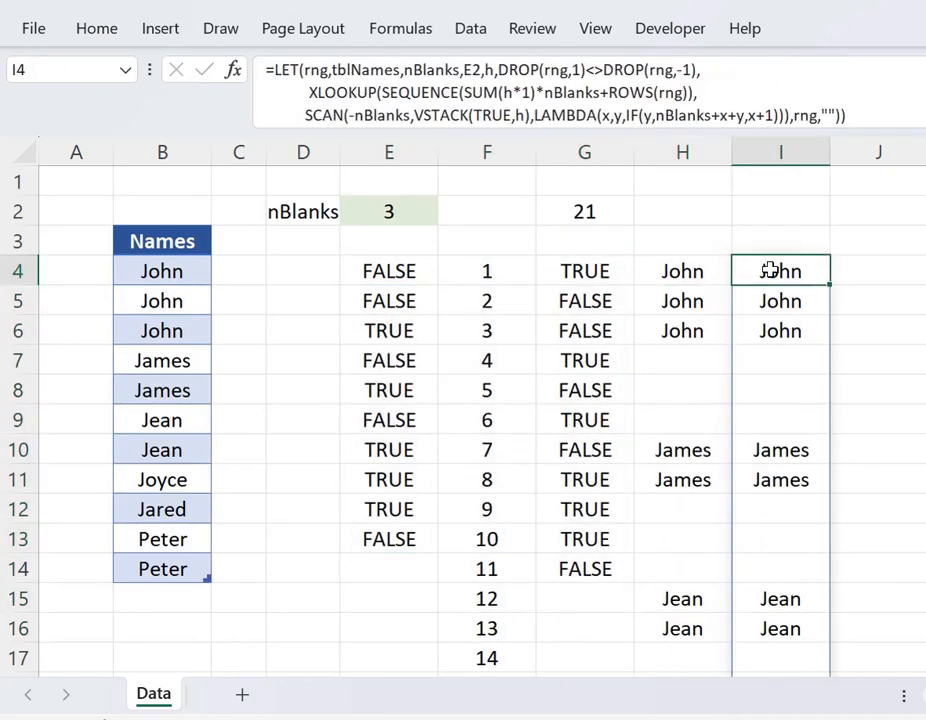
{"action": "left_click_drag", "start_coordinate": [558, 127], "coordinate": [557, 150]}
{"action": "left_click", "coordinate": [535, 126]}
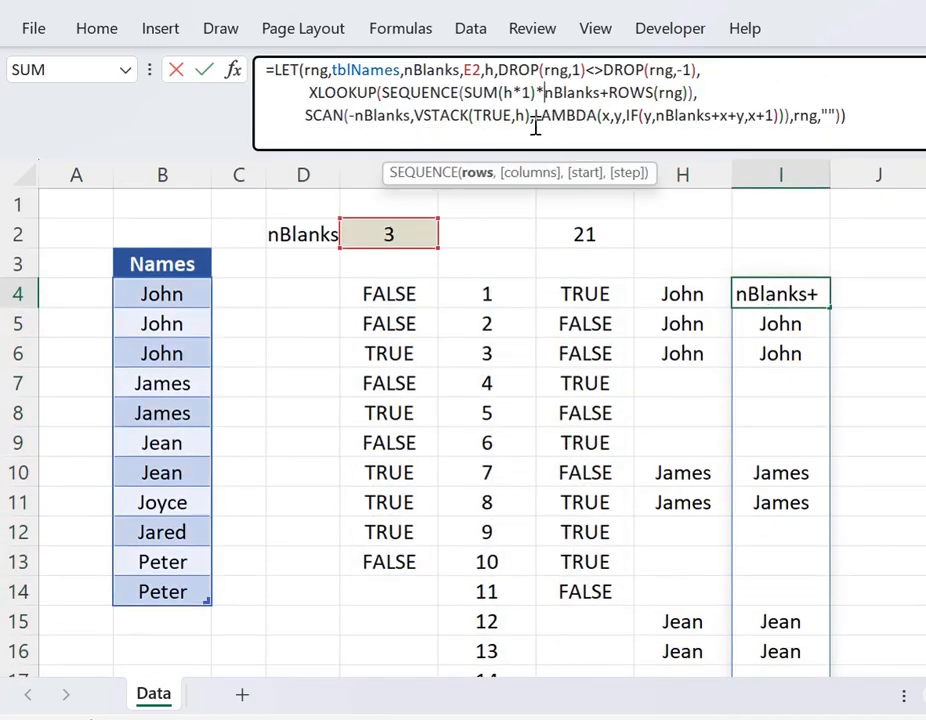
{"action": "key", "text": "Escape"}
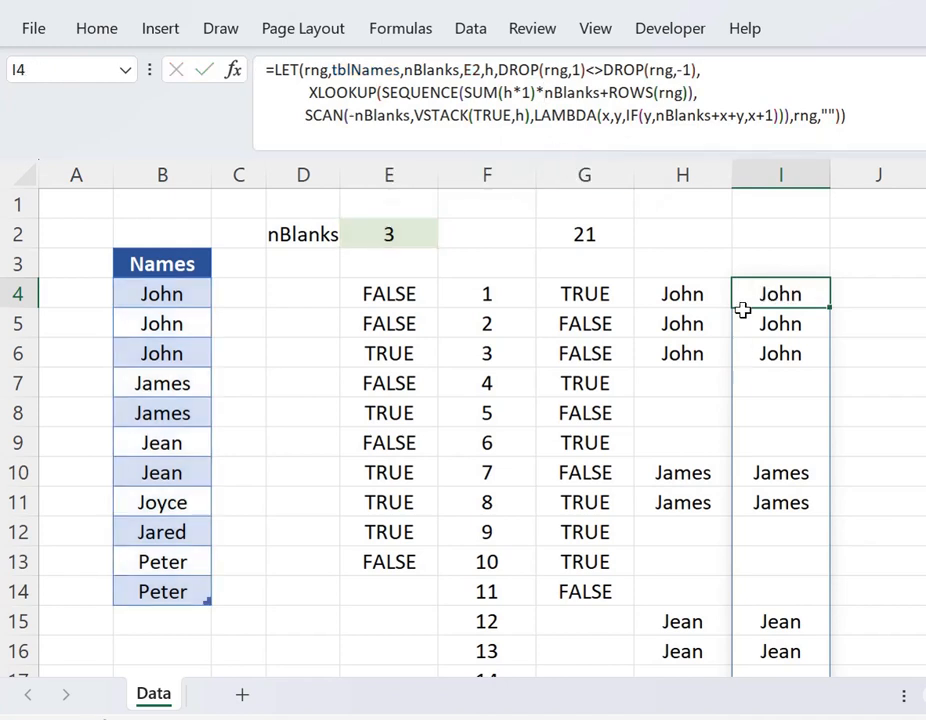
Step: In I4's LET formula, replace the E2 reference assigned to nBlanks with the constant 2 and commit the formula
{"action": "left_click", "coordinate": [452, 93]}
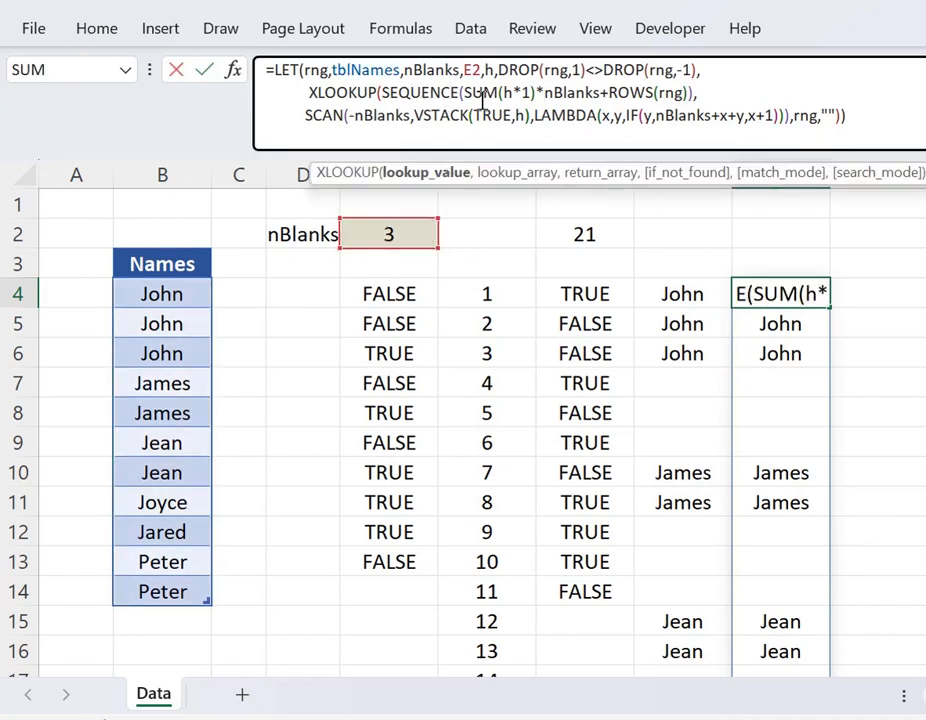
{"action": "double_click", "coordinate": [470, 71]}
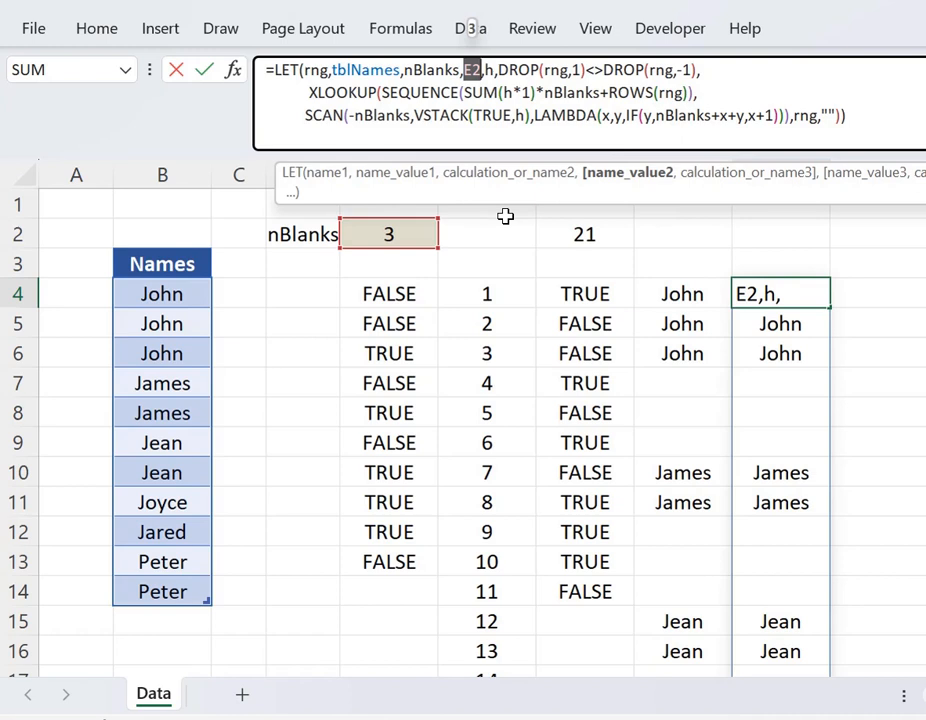
{"action": "type", "text": "2"}
{"action": "key", "text": "Return"}
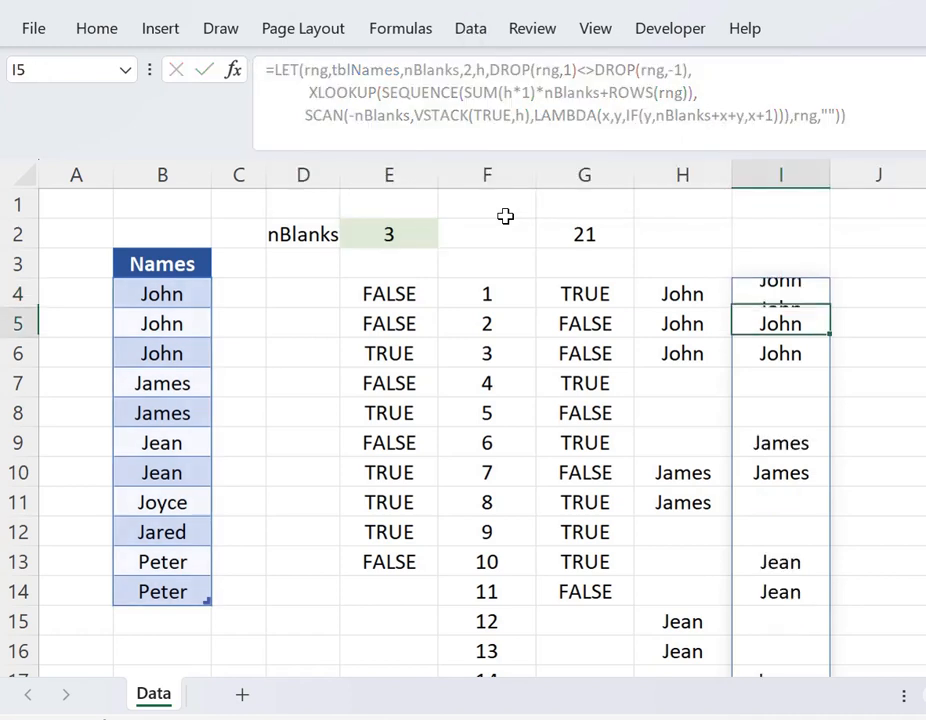
{"action": "key", "text": "Up"}
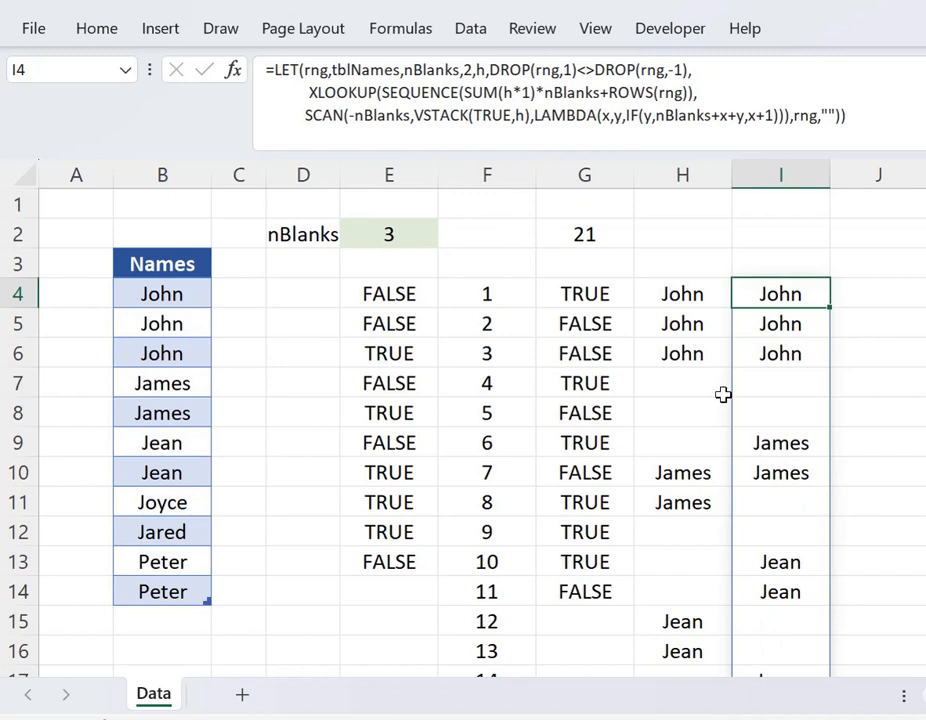
Step: Check the empty rows between the name groups in column I, starting with I7:I8, and return to I4
{"action": "left_click_drag", "start_coordinate": [748, 386], "coordinate": [756, 412]}
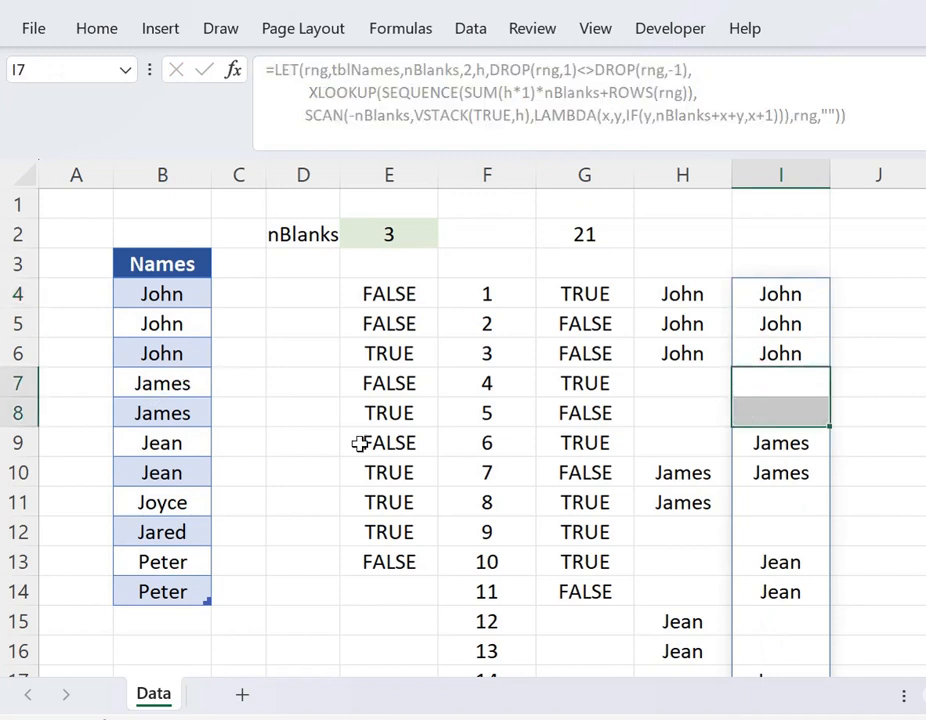
{"action": "scroll", "coordinate": [400, 438], "scroll_direction": "down", "scroll_amount": 1}
{"action": "scroll", "coordinate": [497, 438], "scroll_direction": "up", "scroll_amount": 1}
{"action": "left_click", "coordinate": [781, 293]}
{"action": "left_click_drag", "start_coordinate": [430, 141], "coordinate": [428, 159]}
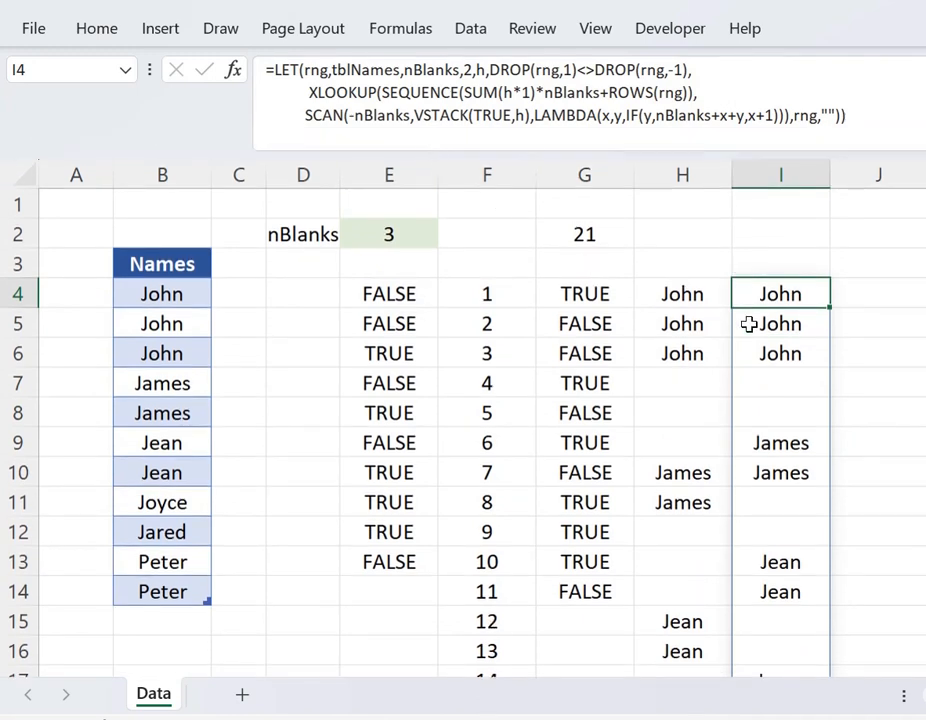